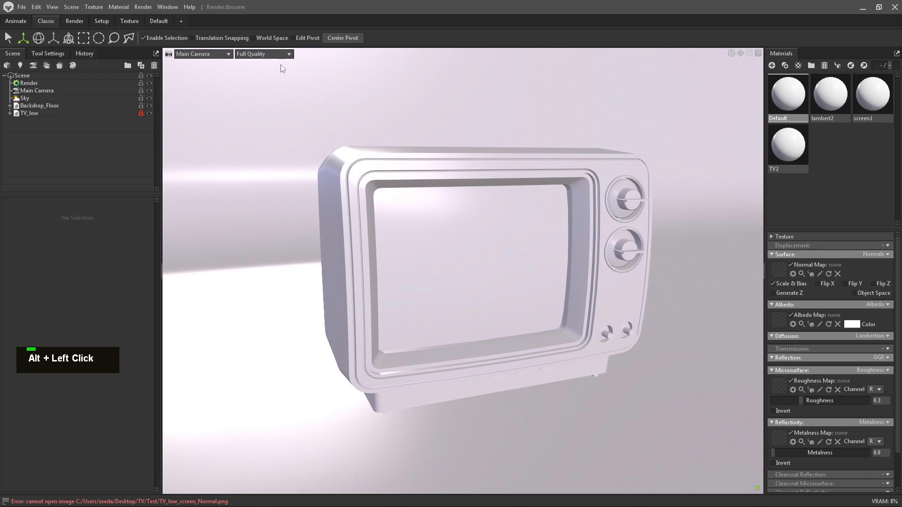
# Select the screen1 material and open the Test texture folder inside Desktop\TV in File Explorer.
pyautogui.keyDown('alt'); pyautogui.moveTo(358, 106); pyautogui.dragTo(336, 91, button='right'); pyautogui.keyUp('alt')
pyautogui.keyDown('alt'); pyautogui.moveTo(336, 91); pyautogui.dragTo(493, 96, button='middle'); pyautogui.keyUp('alt')
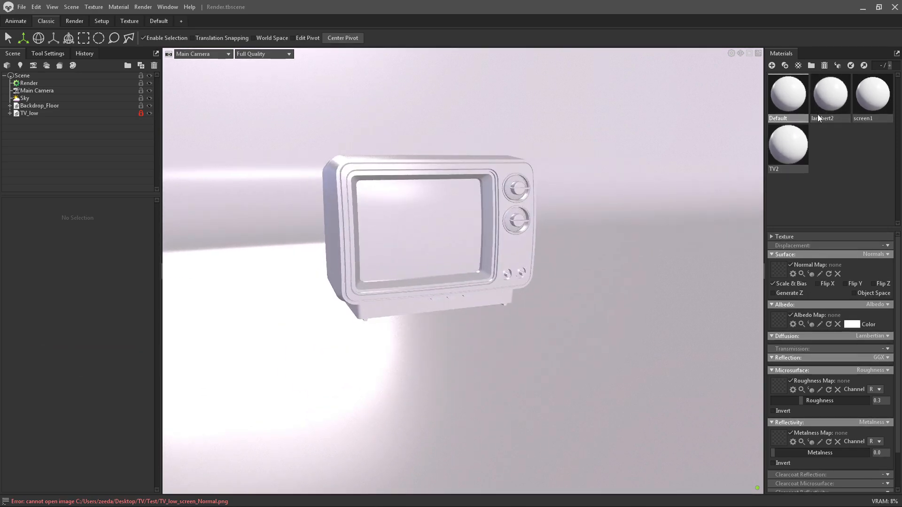
pyautogui.click(872, 104)
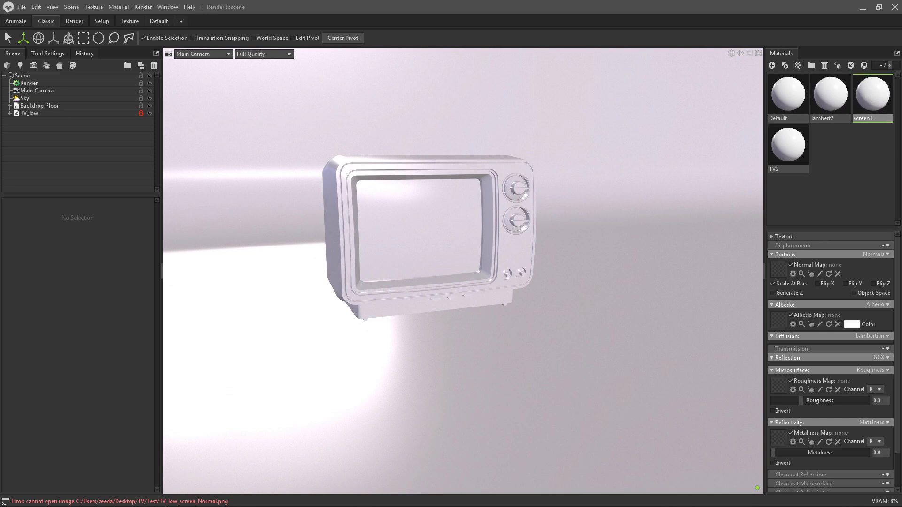
pyautogui.press('super+e')
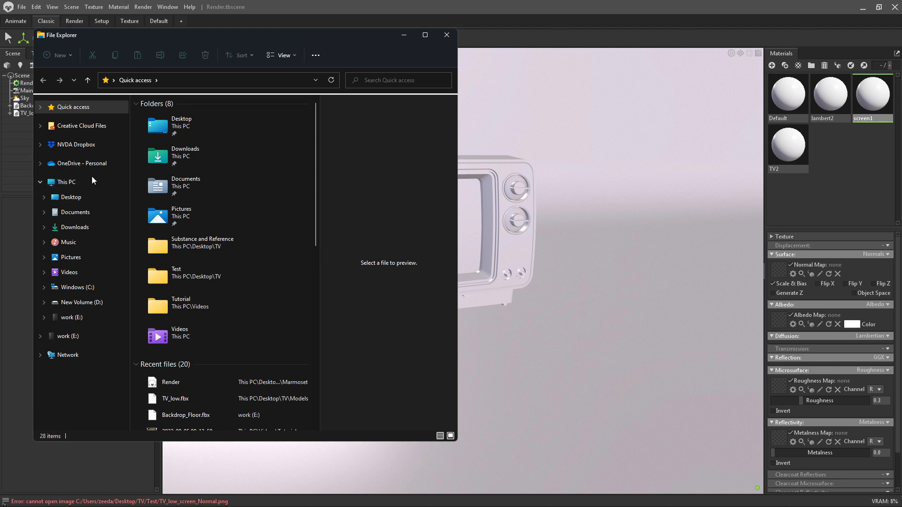
pyautogui.doubleClick(183, 278)
pyautogui.click(183, 82)
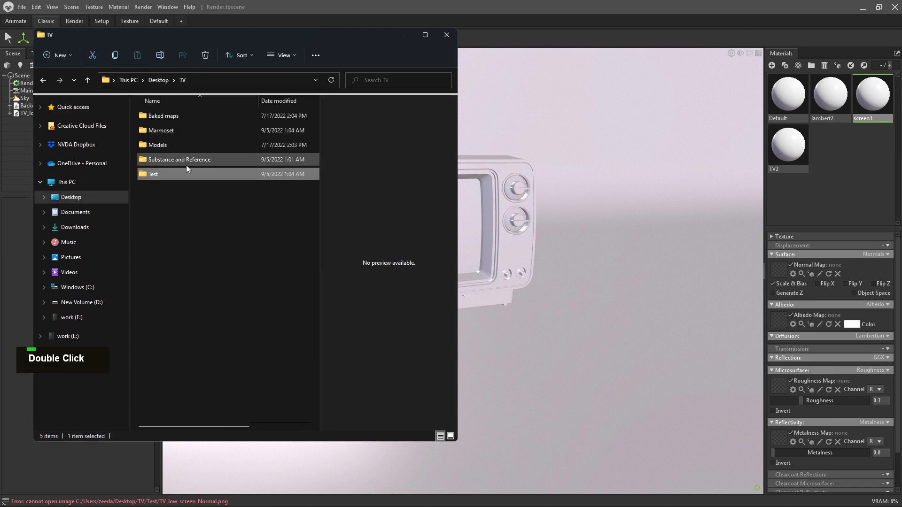
pyautogui.doubleClick(171, 159)
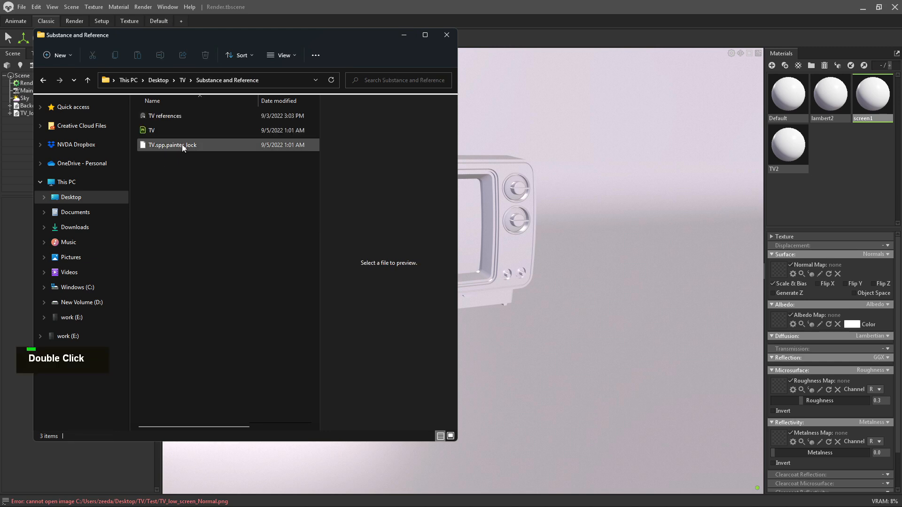
pyautogui.hotkey('alt', 'Left')
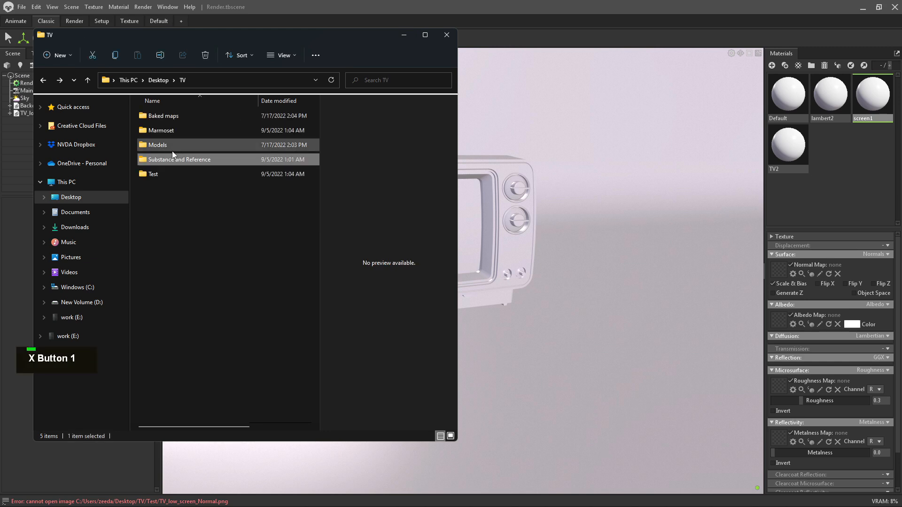
pyautogui.doubleClick(176, 116)
pyautogui.hotkey('alt', 'Left')
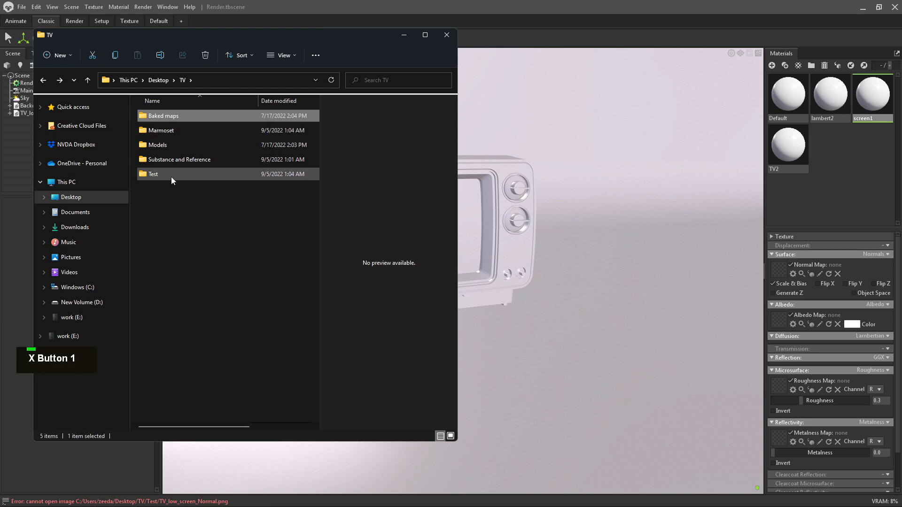
pyautogui.doubleClick(171, 175)
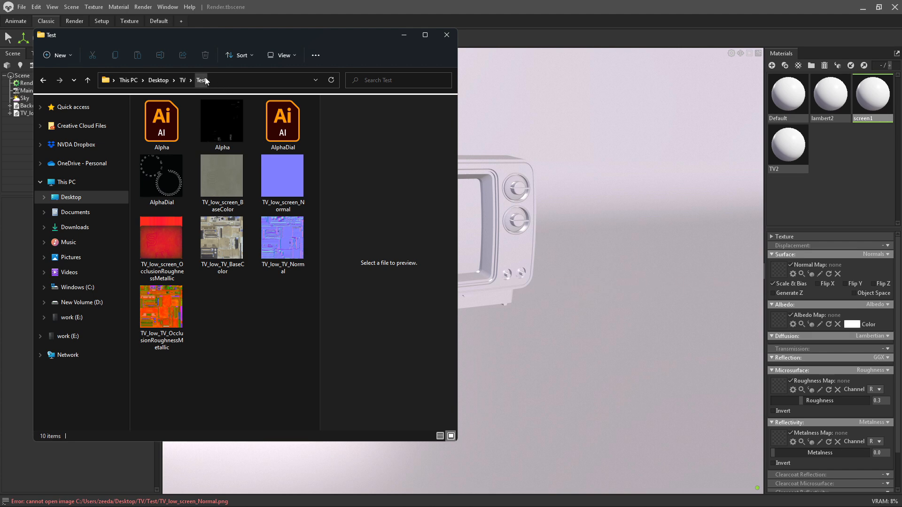
# Assign TV_low_screen_BaseColor as screen1's albedo map, TV_low_screen_Normal as its normal map, and TV_low_screen_OcclusionRoughnessMetallic as its roughness and metalness maps.
pyautogui.moveTo(218, 182); pyautogui.dragTo(778, 320)
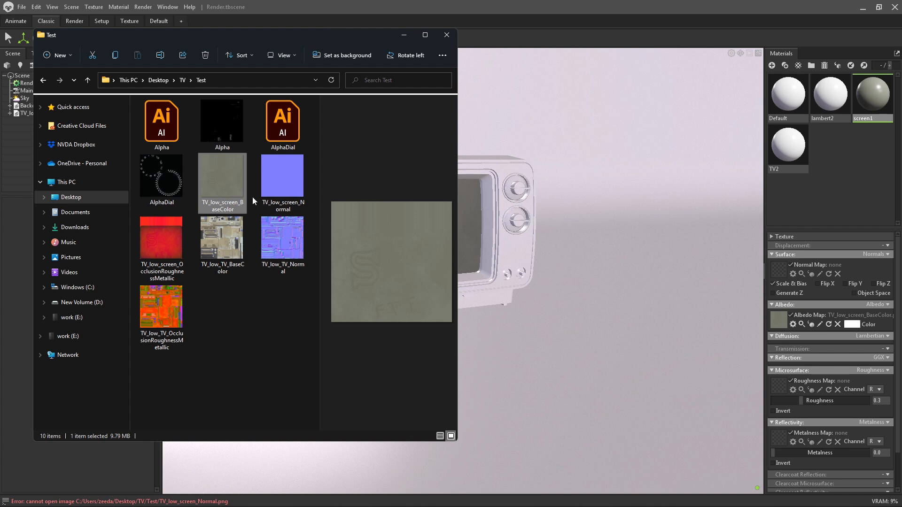
pyautogui.moveTo(272, 180); pyautogui.dragTo(778, 272)
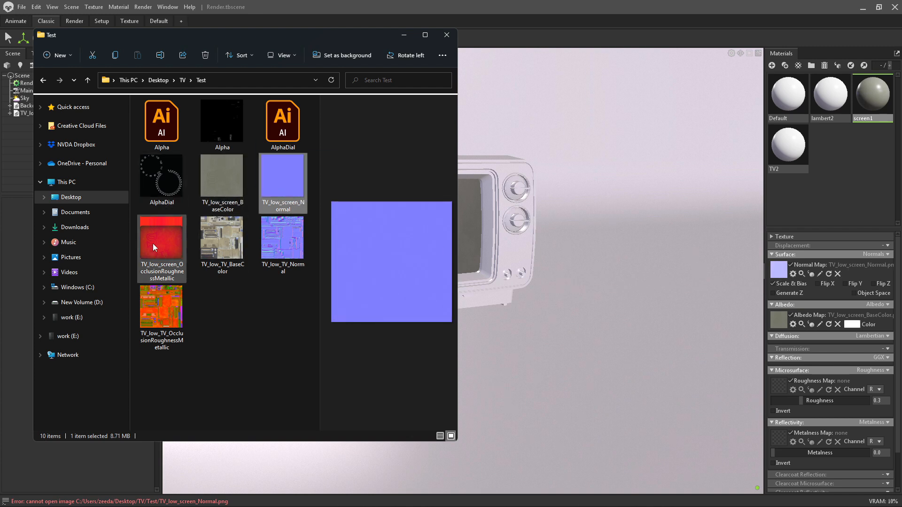
pyautogui.moveTo(154, 243); pyautogui.dragTo(725, 337)
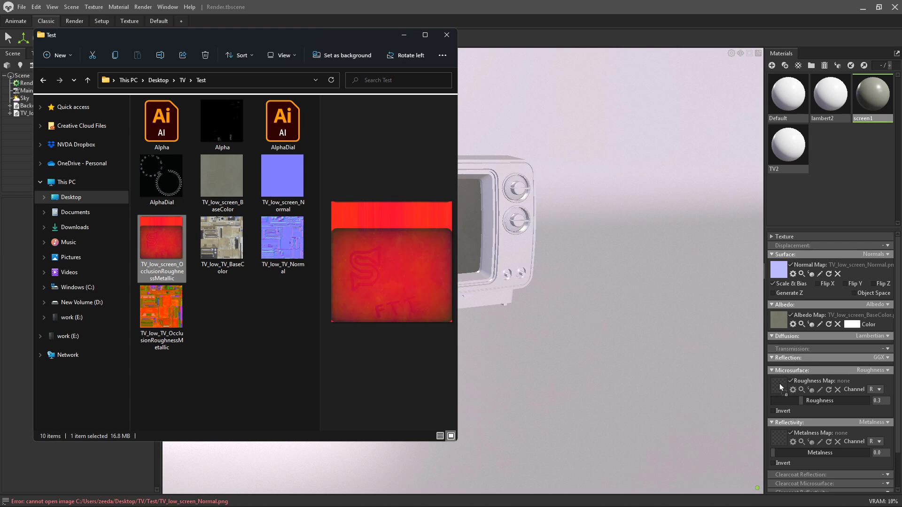
pyautogui.moveTo(779, 383); pyautogui.dragTo(779, 382)
pyautogui.scroll(-2, 789, 371)
pyautogui.moveTo(172, 249); pyautogui.dragTo(780, 399)
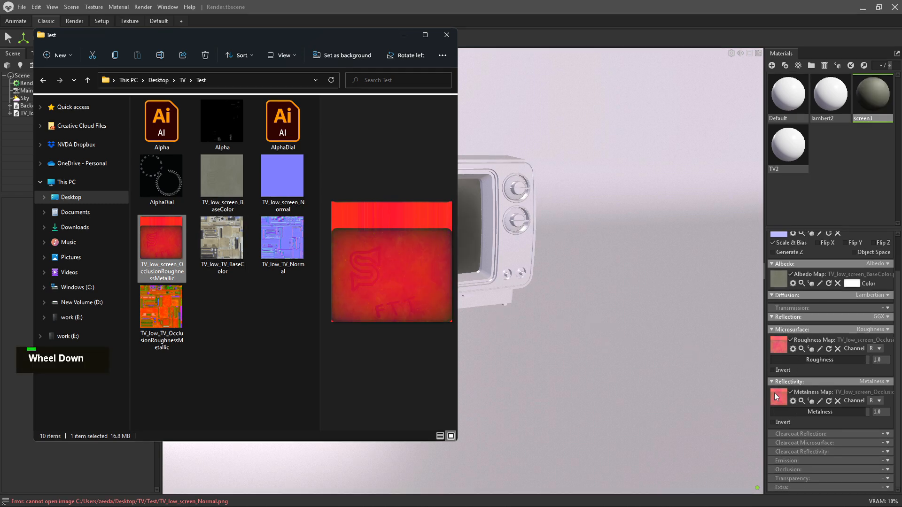
# Enable Occlusion on the screen1 material and assign TV_low_screen_OcclusionRoughnessMetallic as its occlusion map.
pyautogui.click(887, 469)
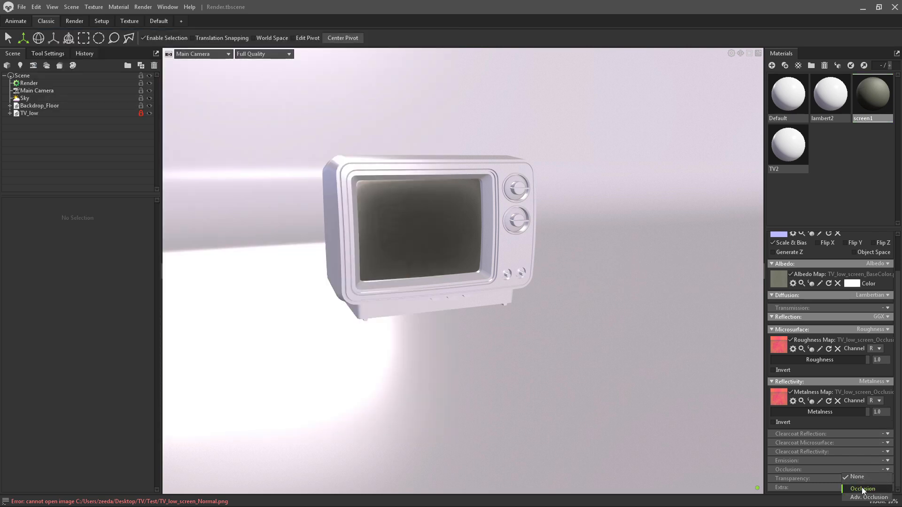
pyautogui.click(869, 490)
pyautogui.hotkey('alt', 'Tab')
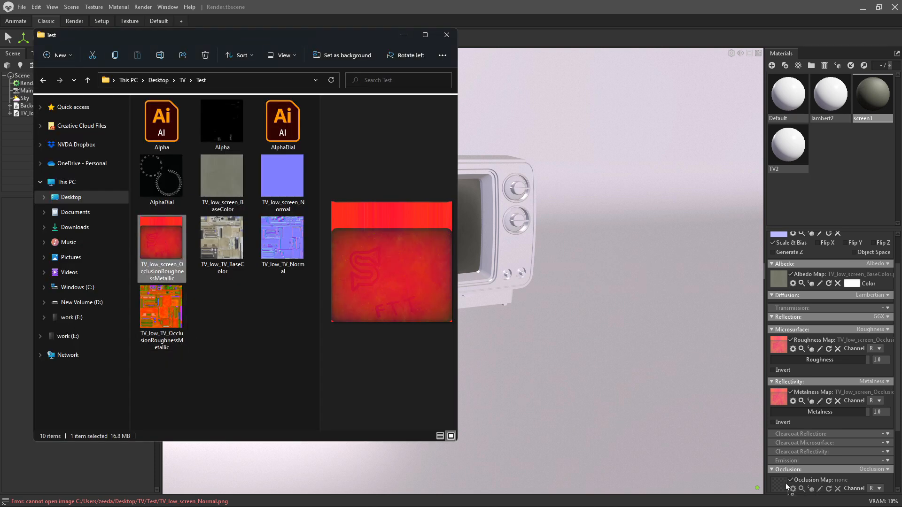
pyautogui.moveTo(785, 483); pyautogui.dragTo(784, 484)
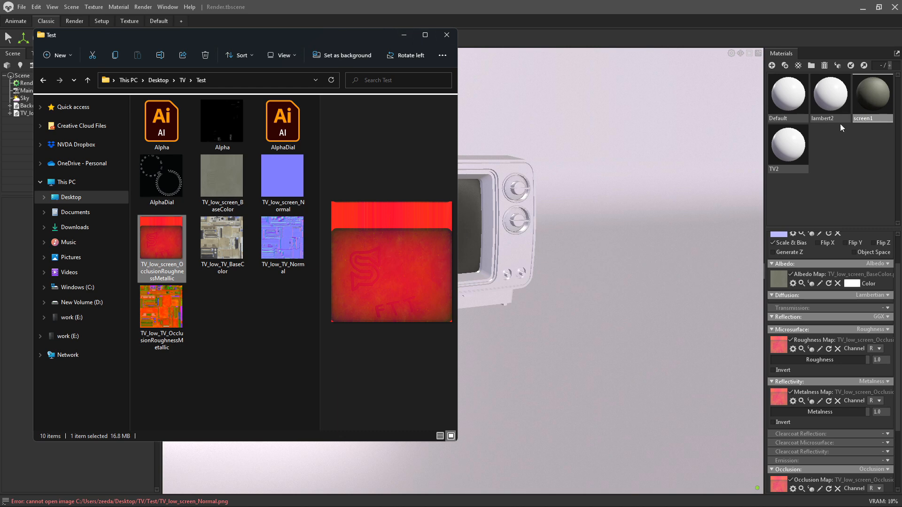
pyautogui.click(795, 143)
pyautogui.rightClick(785, 165)
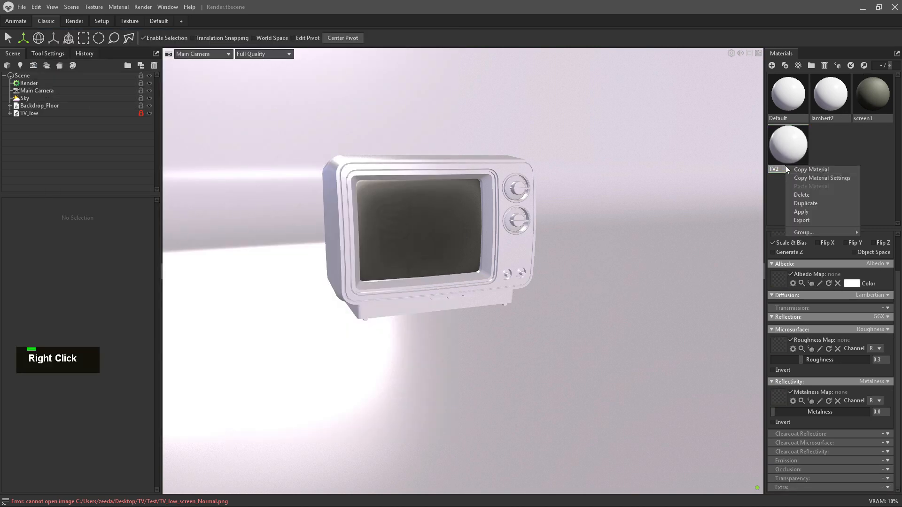
pyautogui.doubleClick(811, 199)
pyautogui.hotkey('ctrl', 'z')
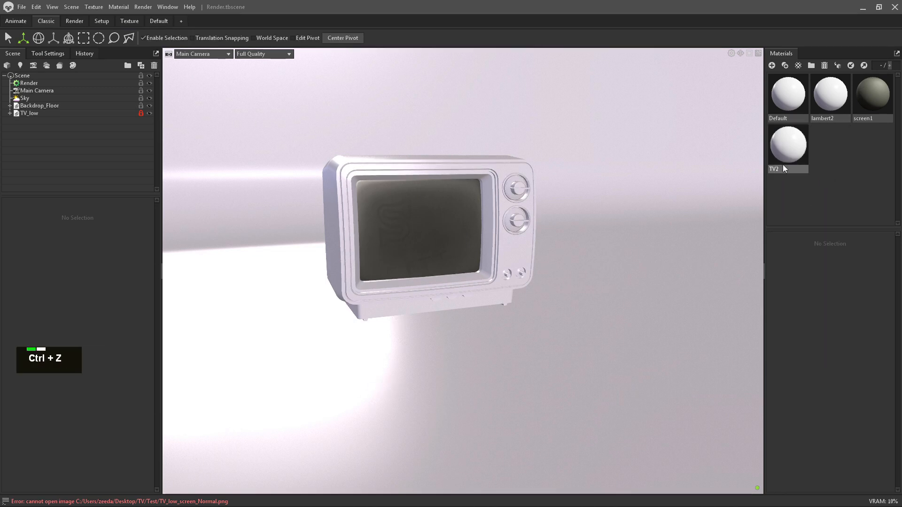
pyautogui.rightClick(782, 165)
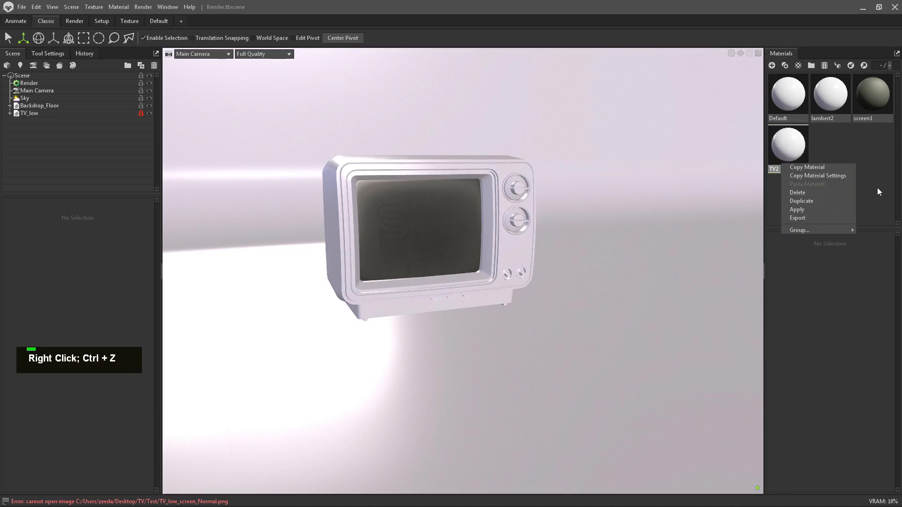
# Assign TV_low_TV_BaseColor as TV2's albedo map, TV_low_TV_Normal as its normal map, and TV_low_TV_OcclusionRoughnessMetallic as its roughness and metalness maps.
pyautogui.click(787, 160)
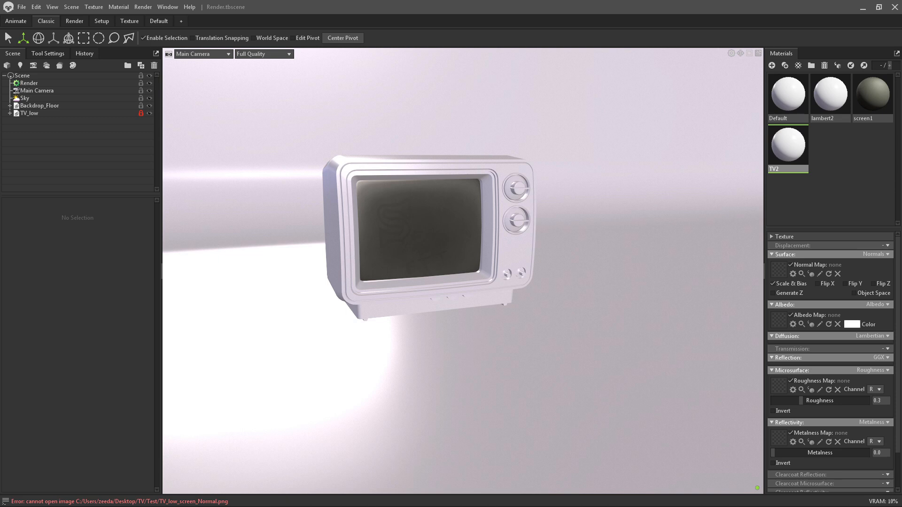
pyautogui.hotkey('alt', 'Tab')
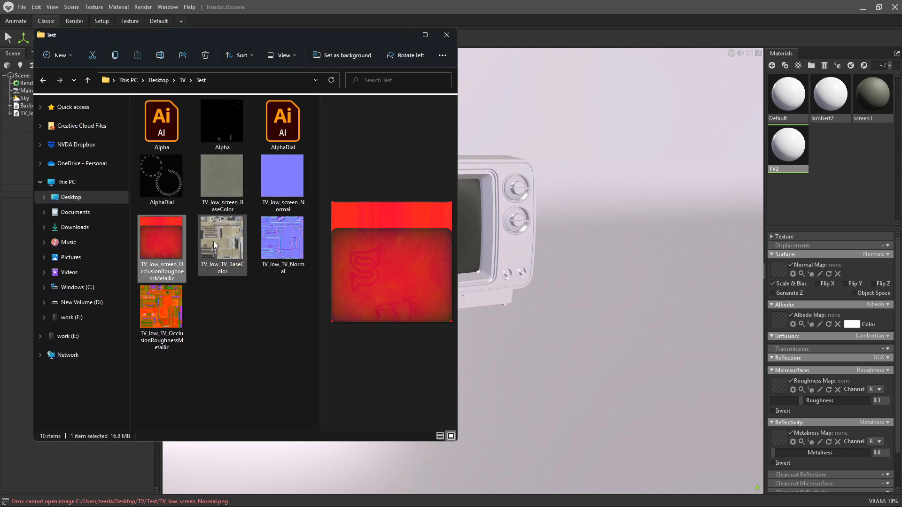
pyautogui.moveTo(214, 245); pyautogui.dragTo(776, 319)
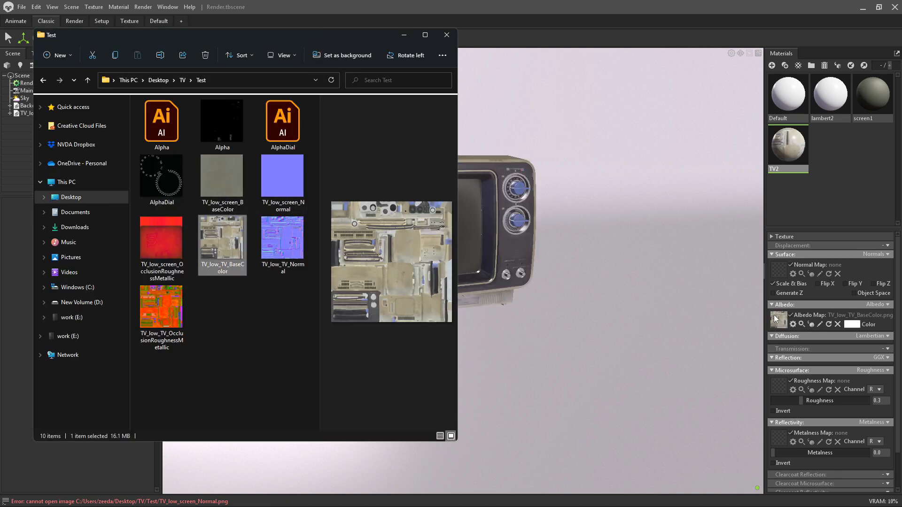
pyautogui.moveTo(282, 239); pyautogui.dragTo(785, 272)
pyautogui.moveTo(151, 304); pyautogui.dragTo(783, 387)
pyautogui.moveTo(160, 309); pyautogui.dragTo(781, 440)
# Enable Occlusion on the TV2 material, assign TV_low_TV_OcclusionRoughnessMetallic as its occlusion map, and minimize the file window.
pyautogui.scroll(-1, 888, 490)
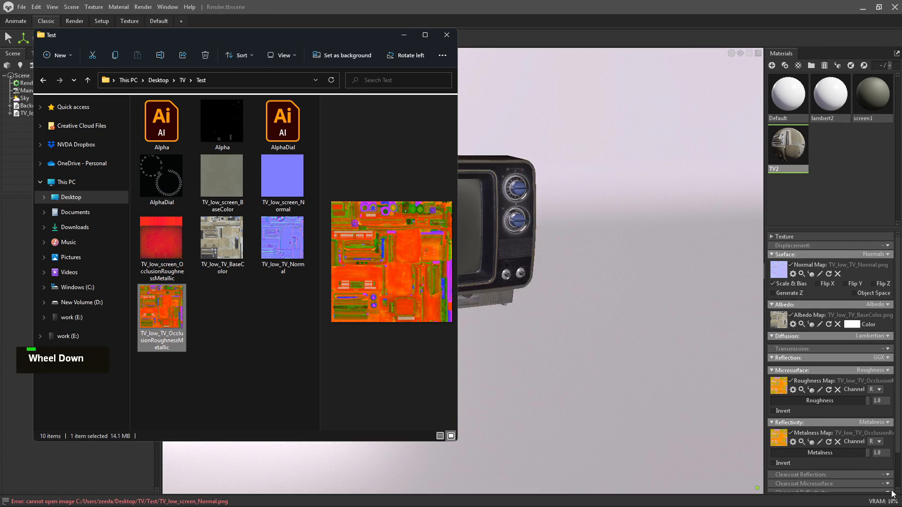
pyautogui.click(892, 492)
pyautogui.scroll(-1, 897, 446)
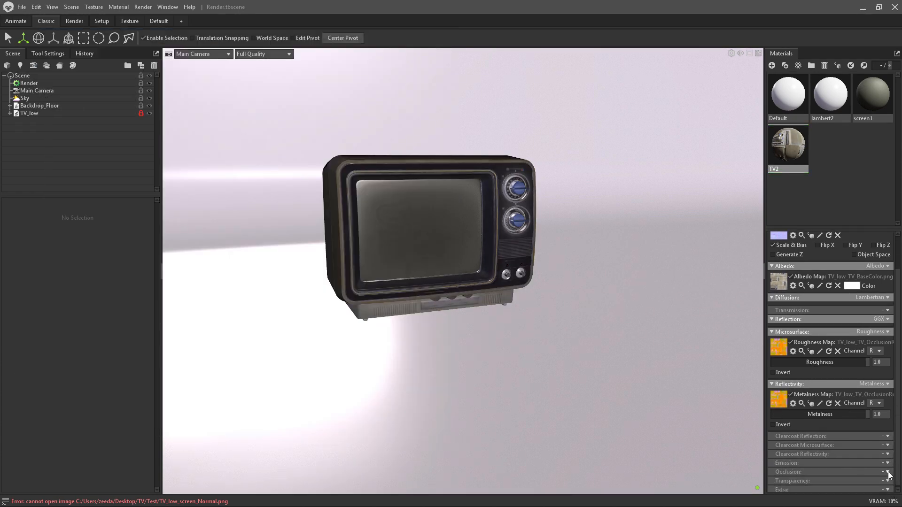
pyautogui.click(889, 476)
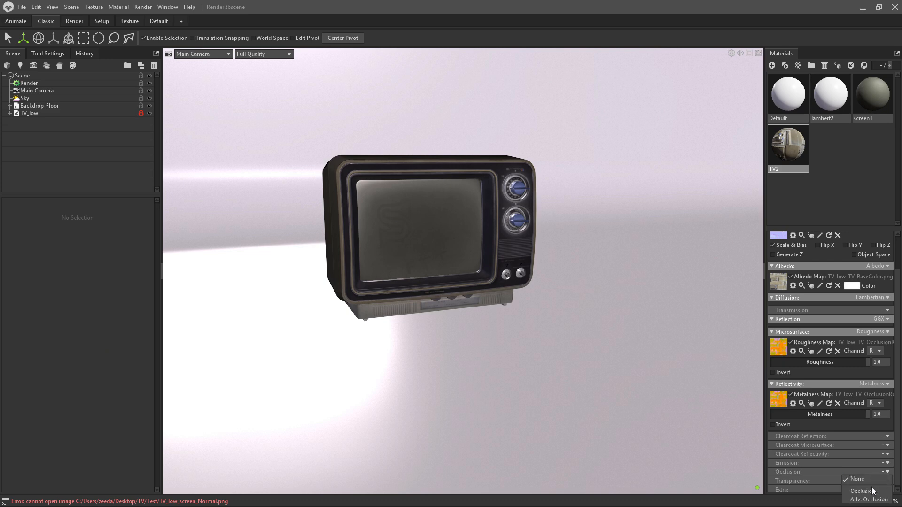
pyautogui.click(873, 492)
pyautogui.scroll(-2, 868, 470)
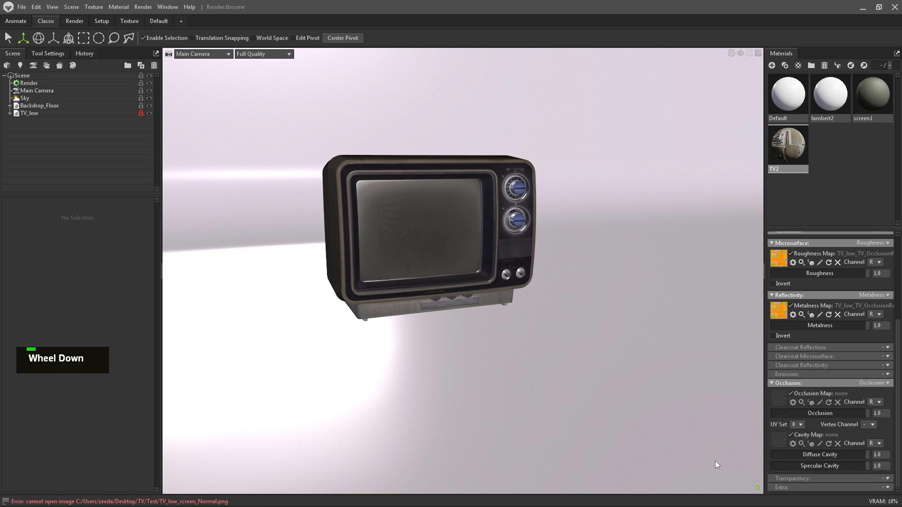
pyautogui.hotkey('alt', 'Tab')
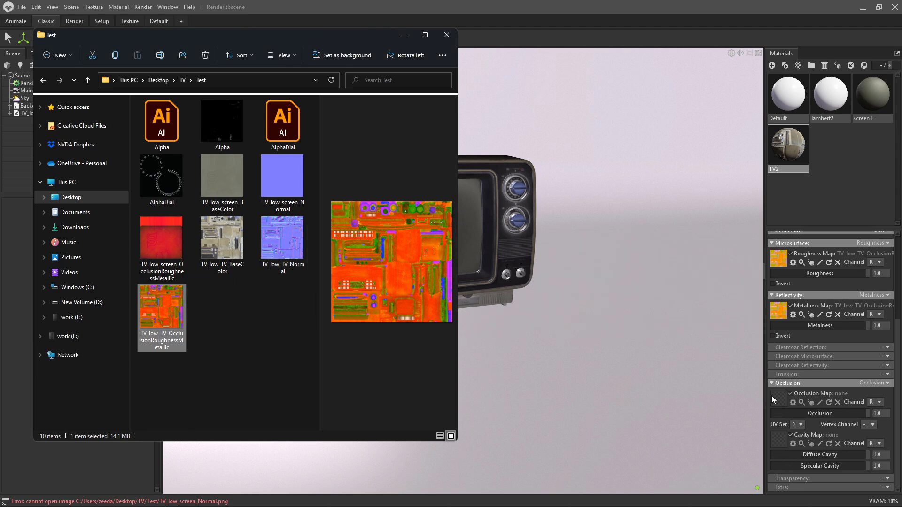
pyautogui.click(404, 35)
pyautogui.click(128, 501)
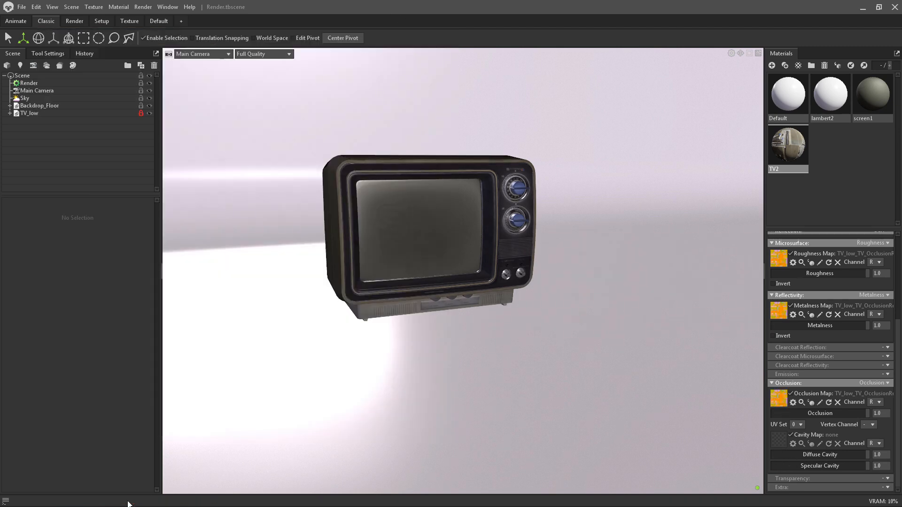
# Flip the Y direction of the TV2 material's normal map.
pyautogui.keyDown('alt'); pyautogui.moveTo(502, 189); pyautogui.dragTo(590, 241, button='right'); pyautogui.keyUp('alt')
pyautogui.keyDown('alt'); pyautogui.moveTo(590, 241); pyautogui.dragTo(509, 204, button='middle'); pyautogui.keyUp('alt')
pyautogui.keyDown('alt'); pyautogui.moveTo(509, 204); pyautogui.dragTo(447, 189); pyautogui.keyUp('alt')
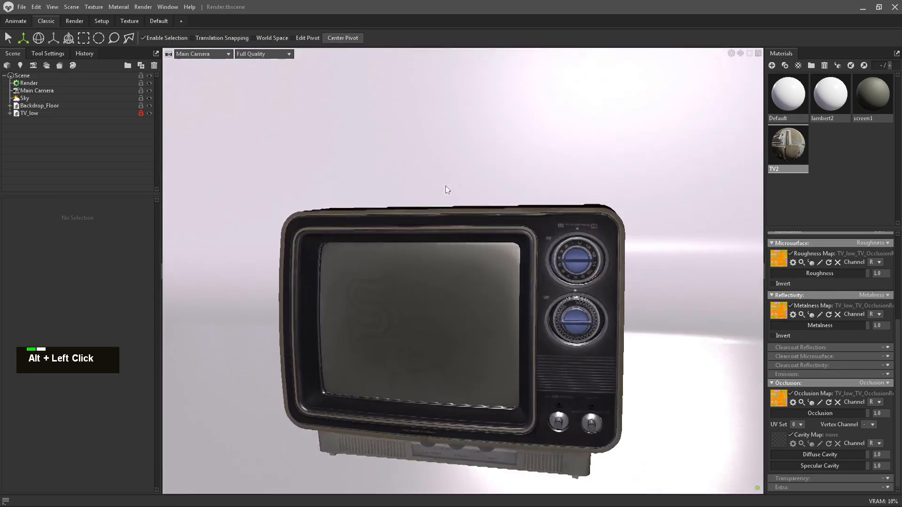
pyautogui.keyDown('alt'); pyautogui.moveTo(578, 296); pyautogui.dragTo(524, 202, button='middle'); pyautogui.keyUp('alt')
pyautogui.keyDown('alt'); pyautogui.moveTo(524, 202); pyautogui.dragTo(576, 209); pyautogui.keyUp('alt')
pyautogui.scroll(5, 866, 337)
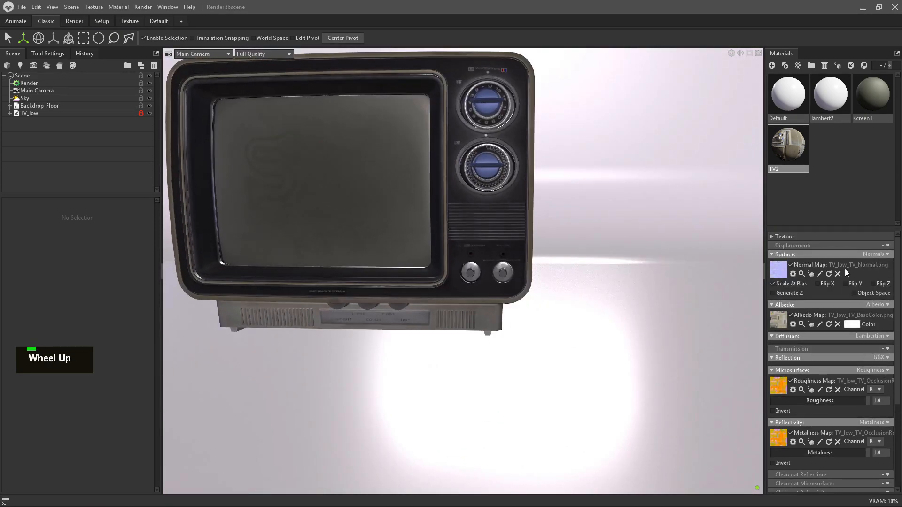
pyautogui.click(855, 283)
# Set the TV2 material's roughness map to channel G and its metalness map to channel B.
pyautogui.scroll(-2, 838, 384)
pyautogui.scroll(1, 807, 344)
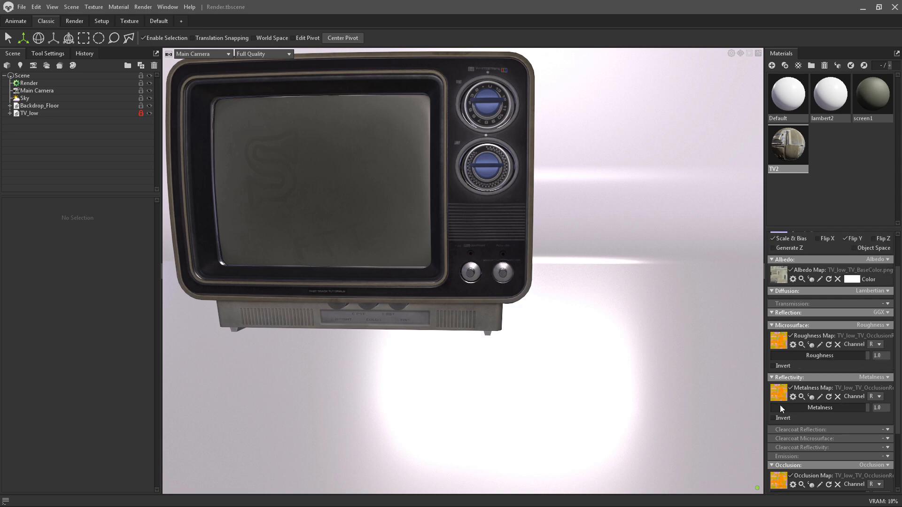
pyautogui.click(878, 345)
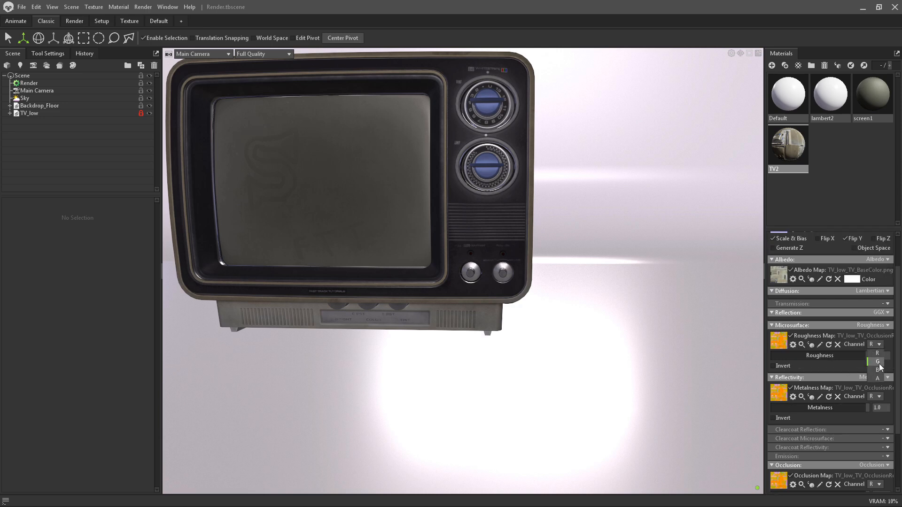
pyautogui.click(877, 361)
pyautogui.click(875, 396)
pyautogui.click(877, 423)
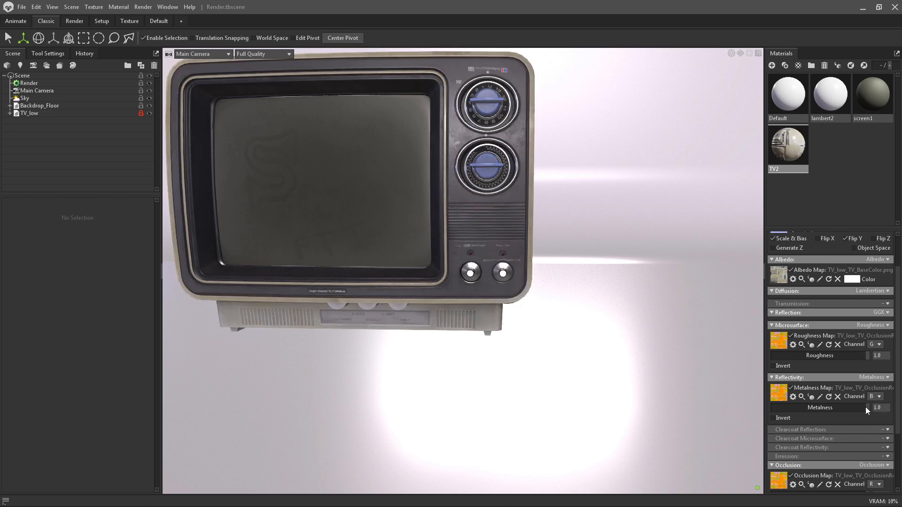
pyautogui.scroll(-2, 869, 451)
pyautogui.scroll(1, 853, 382)
# Flip the Y direction of the screen1 material's normal map.
pyautogui.click(870, 104)
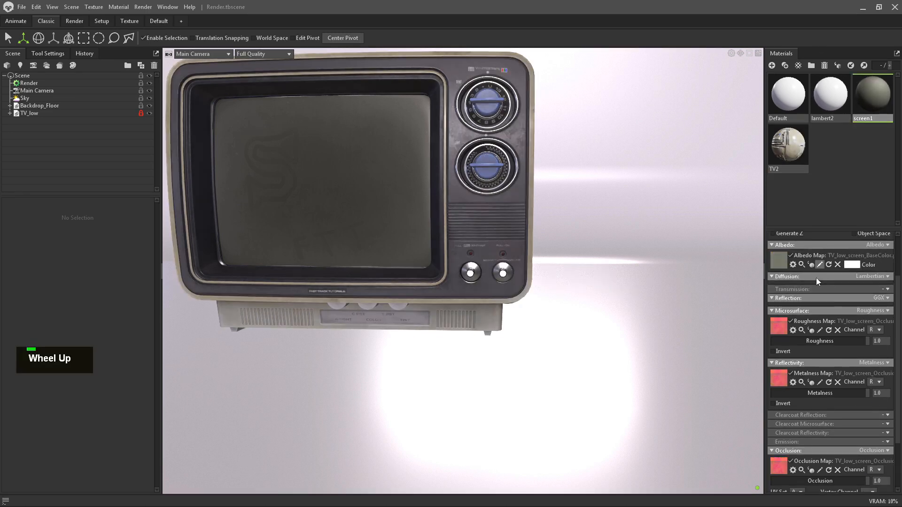
pyautogui.scroll(1, 841, 278)
pyautogui.click(846, 283)
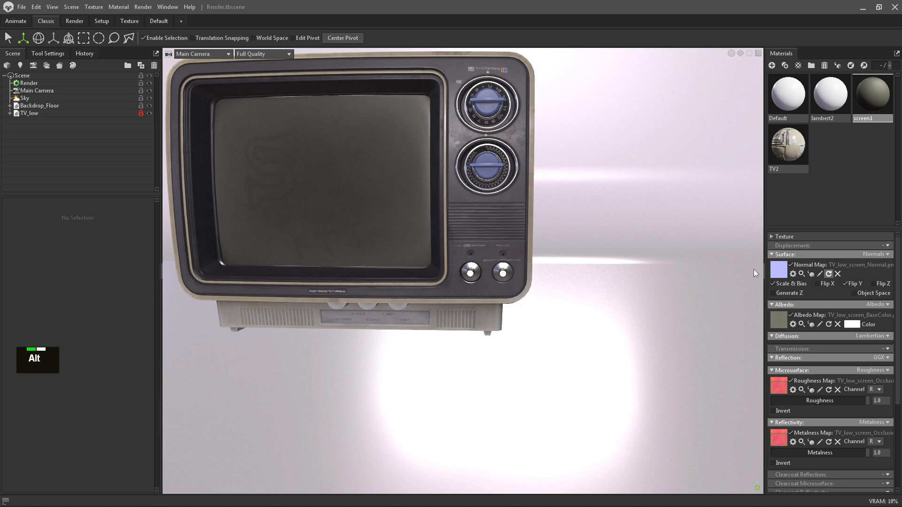
pyautogui.keyDown('alt'); pyautogui.moveTo(753, 269); pyautogui.dragTo(570, 216, button='right'); pyautogui.keyUp('alt')
pyautogui.keyDown('alt'); pyautogui.moveTo(570, 216); pyautogui.dragTo(484, 164, button='middle'); pyautogui.keyUp('alt')
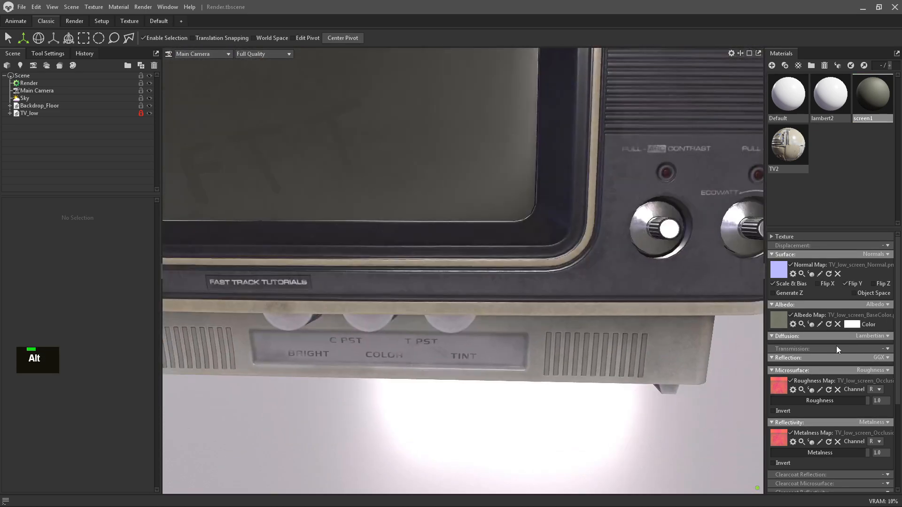
# Set both the roughness map and the metalness map of the screen1 material to channel G.
pyautogui.click(874, 389)
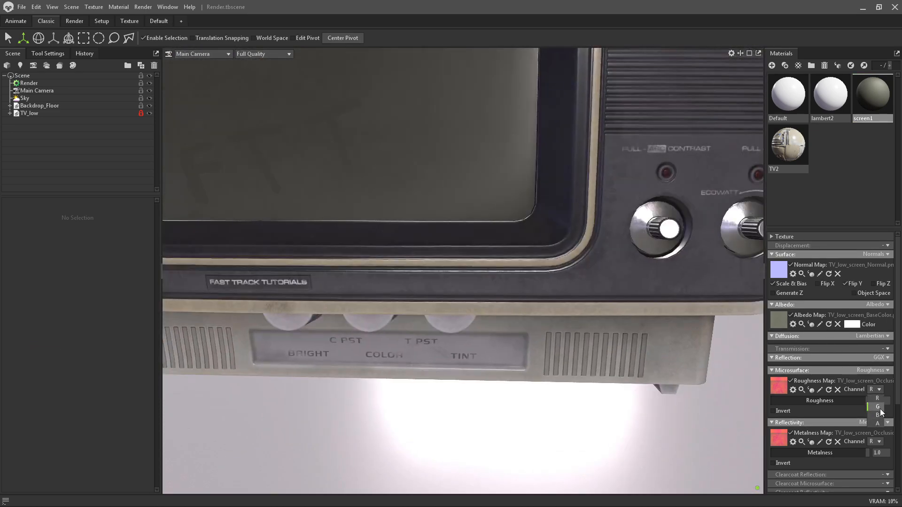
pyautogui.click(879, 410)
pyautogui.scroll(-1, 876, 432)
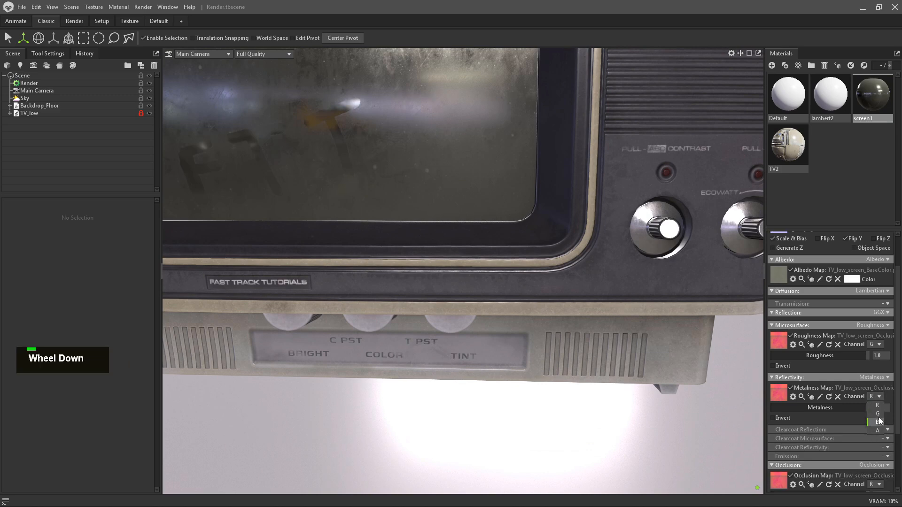
pyautogui.click(877, 413)
pyautogui.scroll(-2, 869, 437)
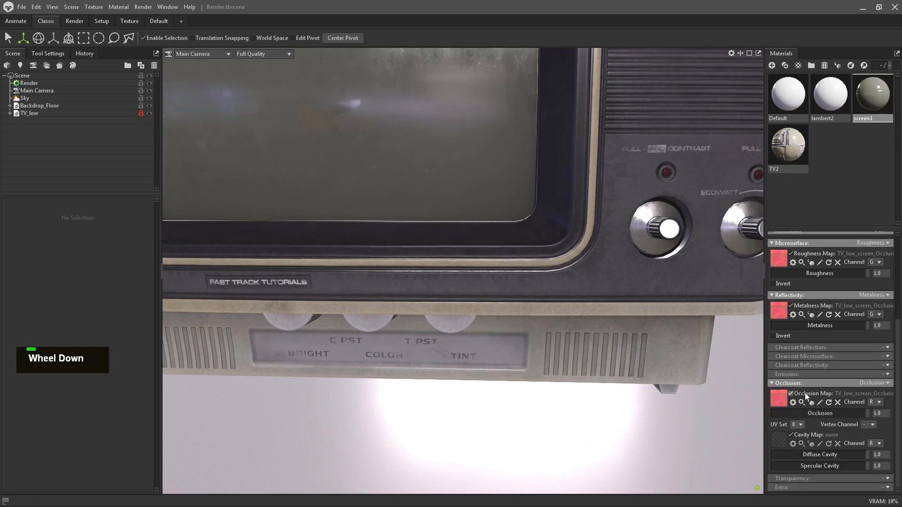
# Select the Sky object to show its light settings.
pyautogui.keyDown('alt'); pyautogui.moveTo(498, 278); pyautogui.dragTo(371, 152, button='right'); pyautogui.keyUp('alt')
pyautogui.keyDown('alt'); pyautogui.moveTo(372, 152); pyautogui.dragTo(388, 164); pyautogui.keyUp('alt')
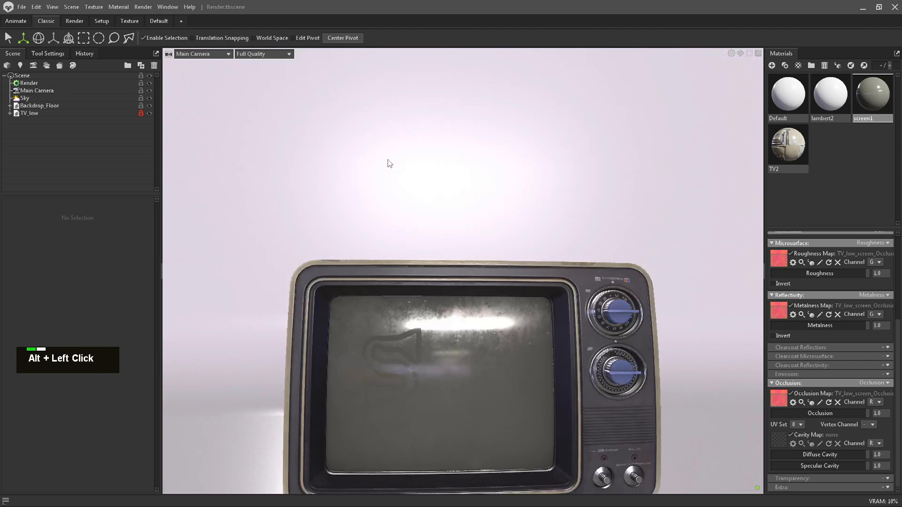
pyautogui.keyDown('alt'); pyautogui.moveTo(388, 160); pyautogui.dragTo(493, 212, button='middle'); pyautogui.keyUp('alt')
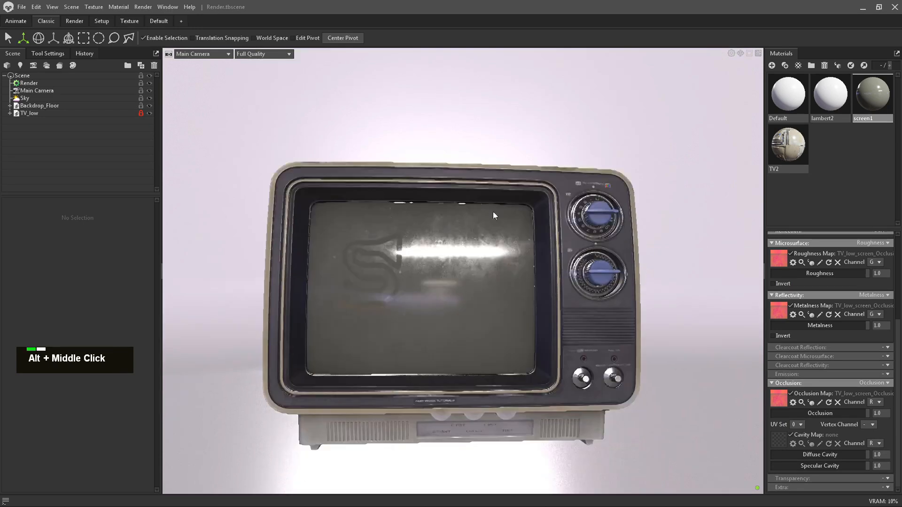
pyautogui.keyDown('alt'); pyautogui.moveTo(492, 212); pyautogui.dragTo(511, 255); pyautogui.keyUp('alt')
pyautogui.keyDown('alt'); pyautogui.moveTo(511, 254); pyautogui.dragTo(358, 200, button='right'); pyautogui.keyUp('alt')
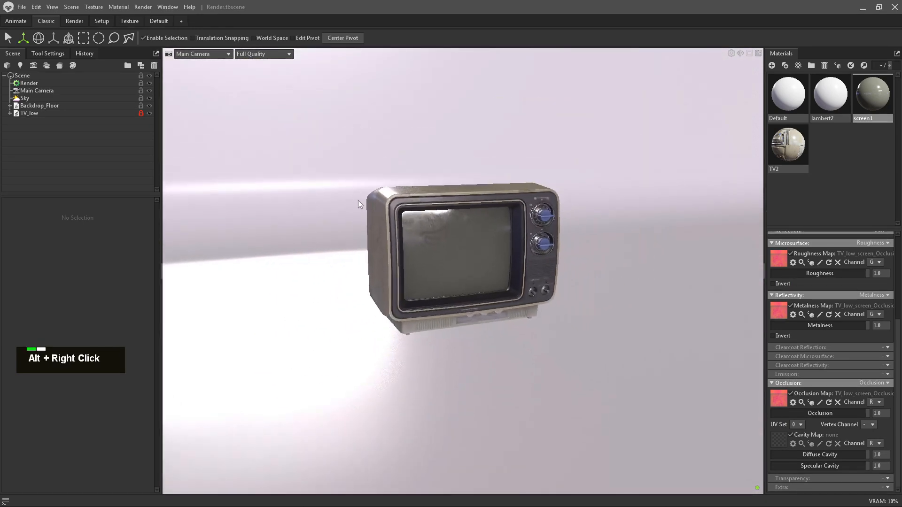
pyautogui.keyDown('alt'); pyautogui.moveTo(358, 200); pyautogui.dragTo(379, 184); pyautogui.keyUp('alt')
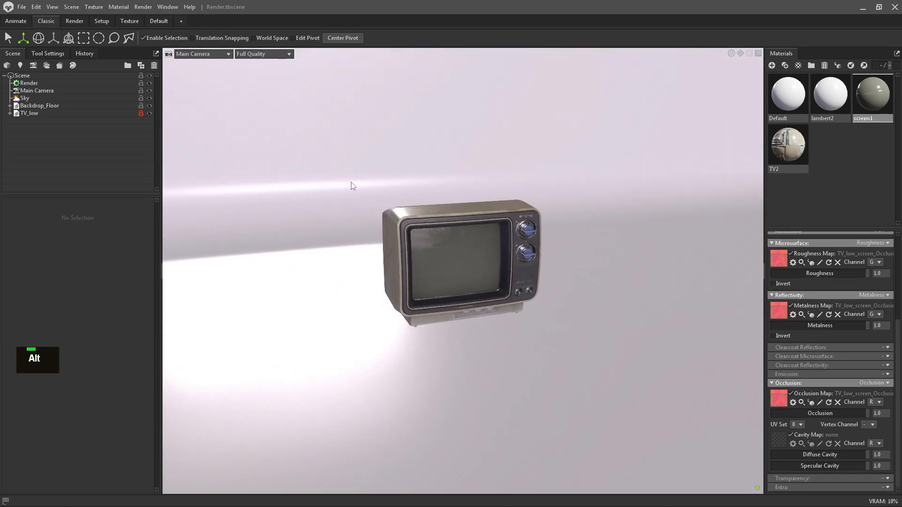
pyautogui.click(63, 99)
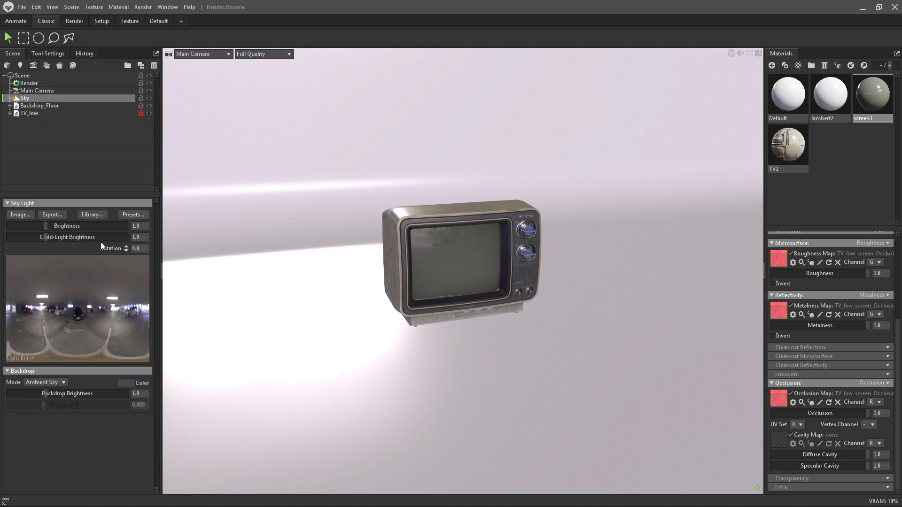
pyautogui.click(19, 215)
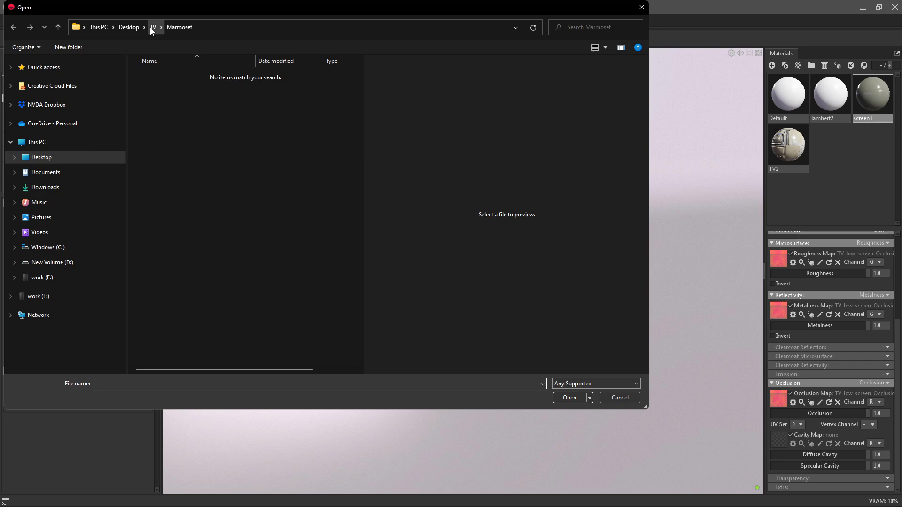
pyautogui.click(641, 7)
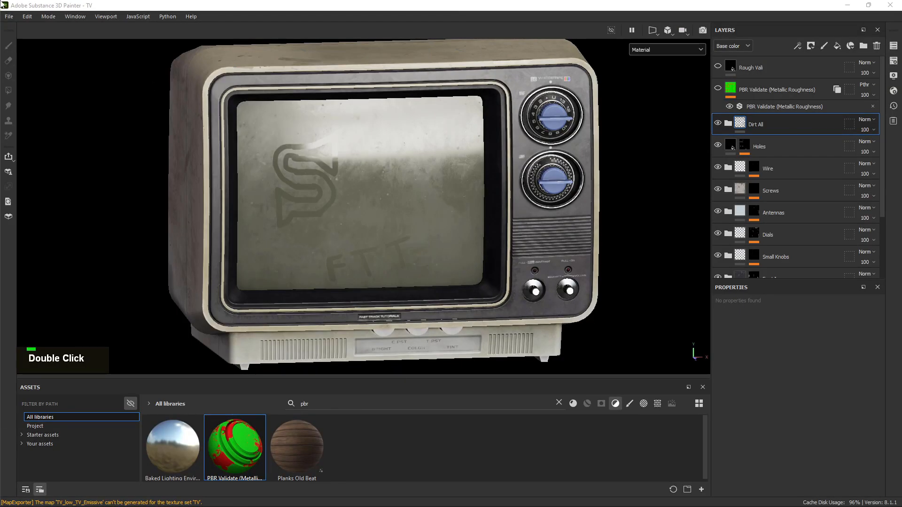
pyautogui.click(848, 5)
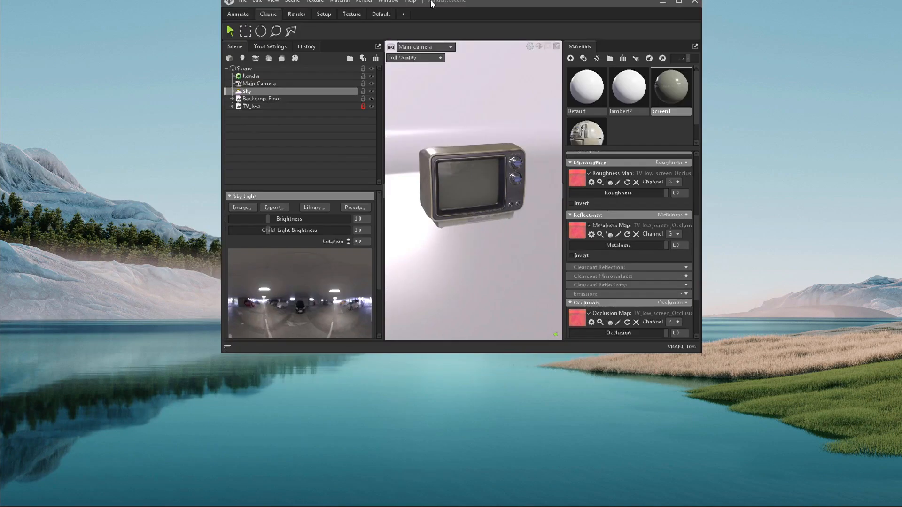
pyautogui.doubleClick(453, 8)
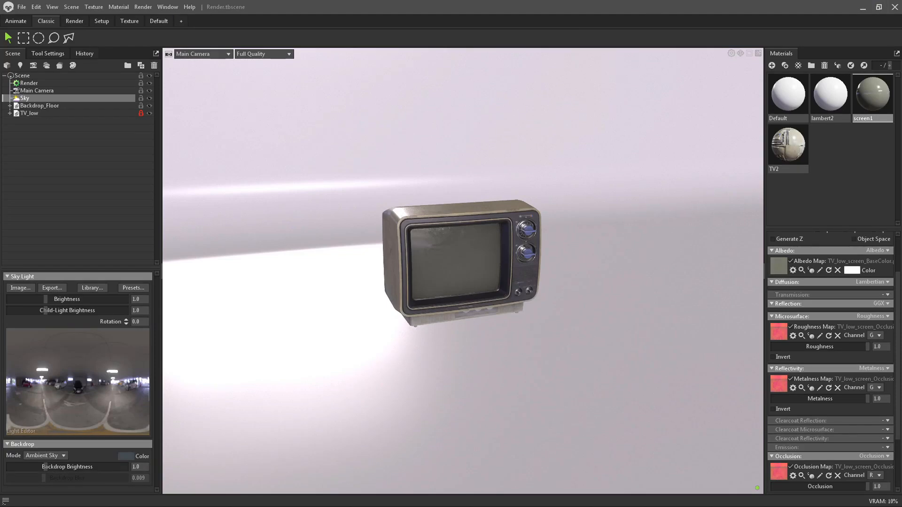
pyautogui.hotkey('alt', 'Tab')
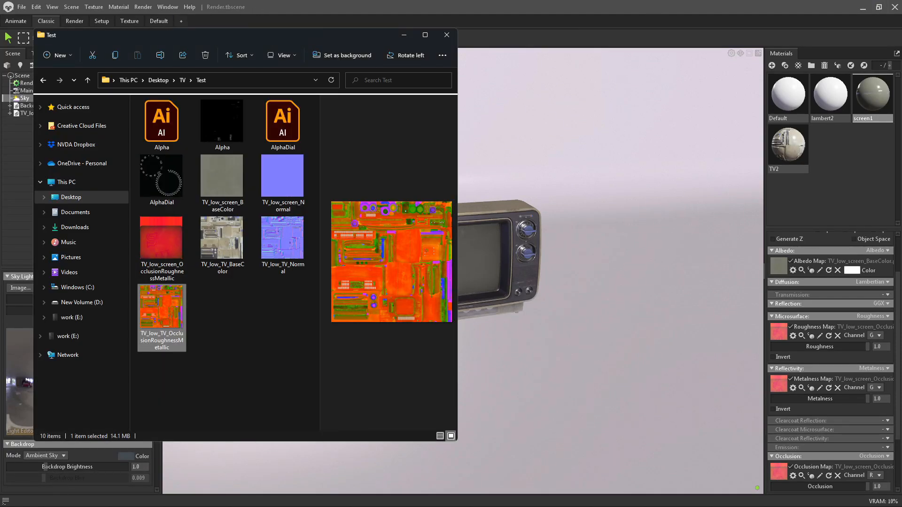
pyautogui.hotkey('alt', 'Tab')
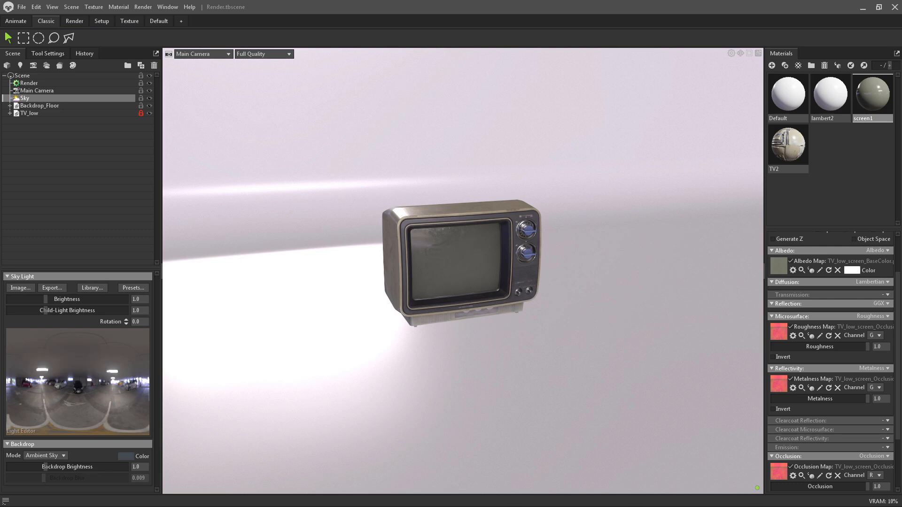
# Replace the Sky light's image with an industrial interior panorama and clear the reference images away from the viewport.
pyautogui.click(20, 289)
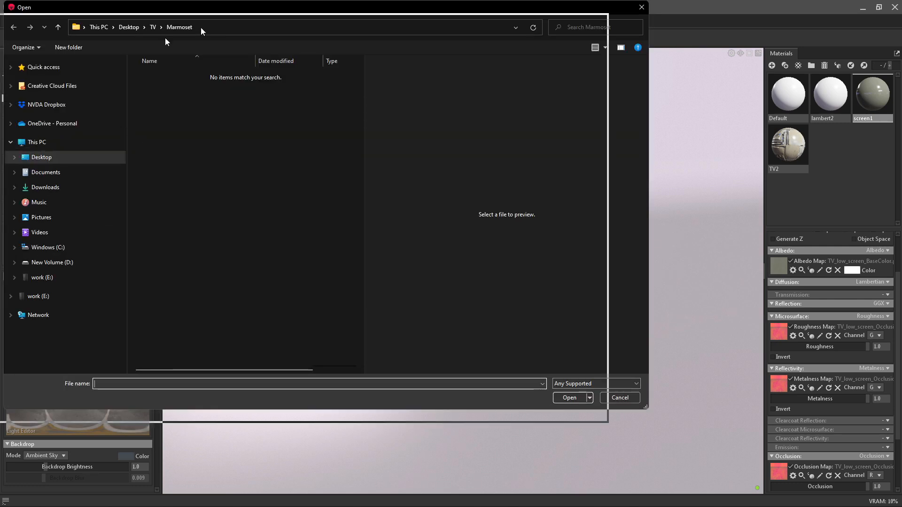
pyautogui.press('Escape')
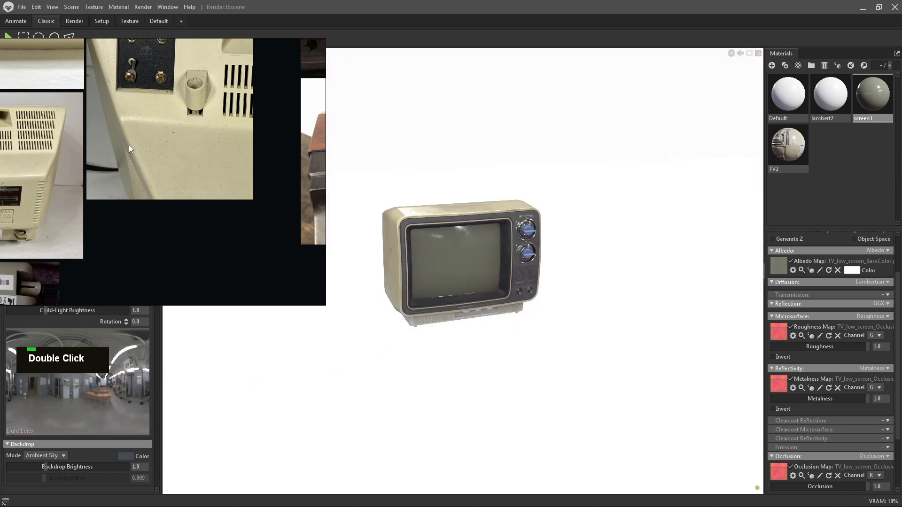
pyautogui.moveTo(129, 145); pyautogui.dragTo(0, 145, button='right')
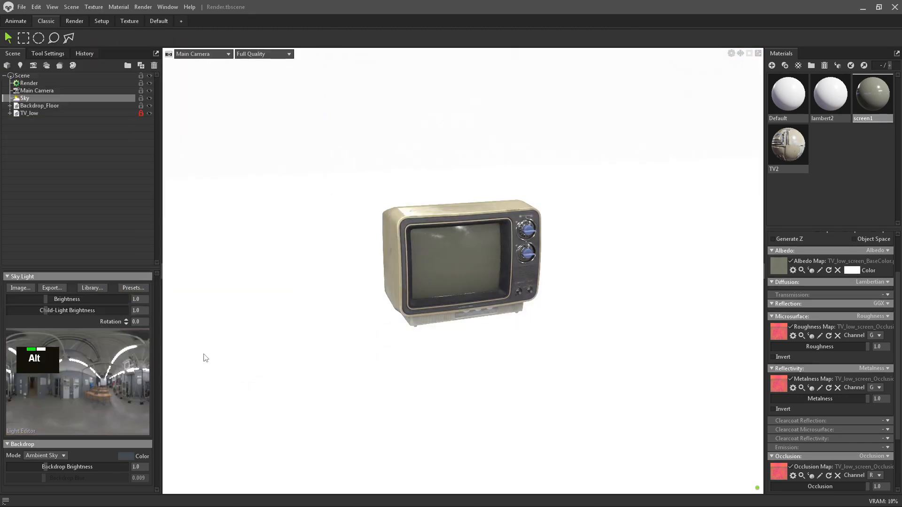
# Examine how far the backdrop floor extends around the TV and how the new sky lights it.
pyautogui.keyDown('alt'); pyautogui.click(280, 290); pyautogui.keyUp('alt')
pyautogui.keyDown('alt'); pyautogui.moveTo(280, 290); pyautogui.dragTo(300, 221, button='right'); pyautogui.keyUp('alt')
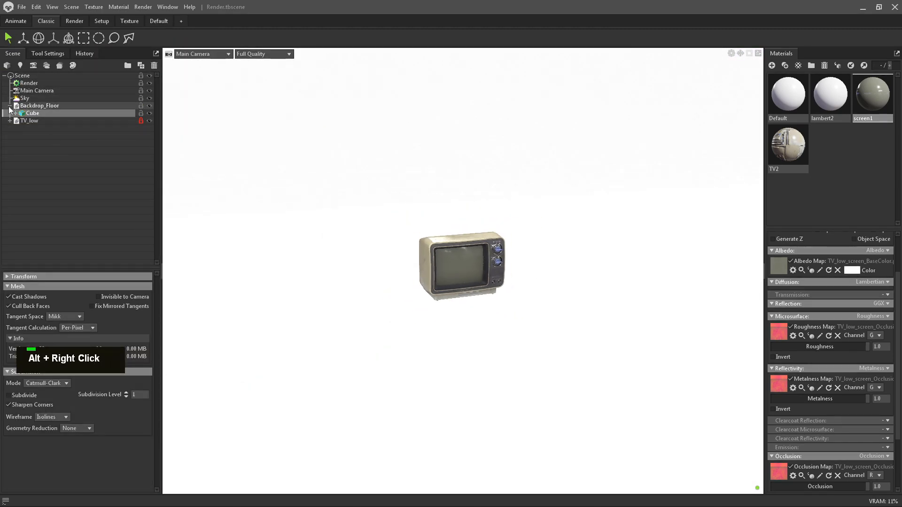
pyautogui.doubleClick(72, 191)
pyautogui.keyDown('alt'); pyautogui.moveTo(559, 242); pyautogui.dragTo(364, 175, button='right'); pyautogui.keyUp('alt')
pyautogui.keyDown('alt'); pyautogui.moveTo(365, 175); pyautogui.dragTo(398, 135); pyautogui.keyUp('alt')
pyautogui.keyDown('alt'); pyautogui.moveTo(414, 221); pyautogui.dragTo(497, 262); pyautogui.keyUp('alt')
pyautogui.moveTo(497, 262)
pyautogui.keyDown('shift'); pyautogui.mouseDown(button='right')
pyautogui.moveTo(436, 255)
pyautogui.moveTo(498, 258)
pyautogui.mouseUp(button='right'); pyautogui.keyUp('shift')
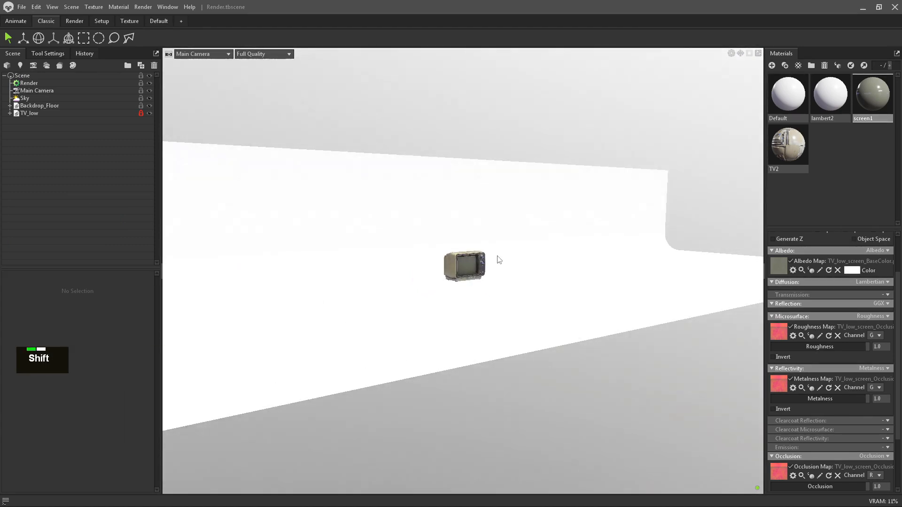
# Add a new camera framing the TV at a three-quarter angle and rename it Main.
pyautogui.keyDown('alt'); pyautogui.moveTo(465, 288); pyautogui.dragTo(652, 345, button='right'); pyautogui.keyUp('alt')
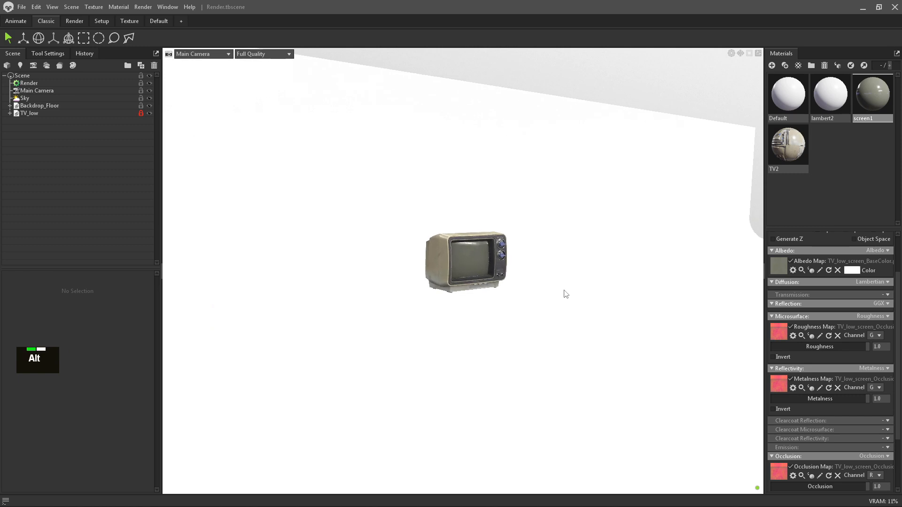
pyautogui.keyDown('alt'); pyautogui.moveTo(512, 271); pyautogui.dragTo(602, 342, button='right'); pyautogui.keyUp('alt')
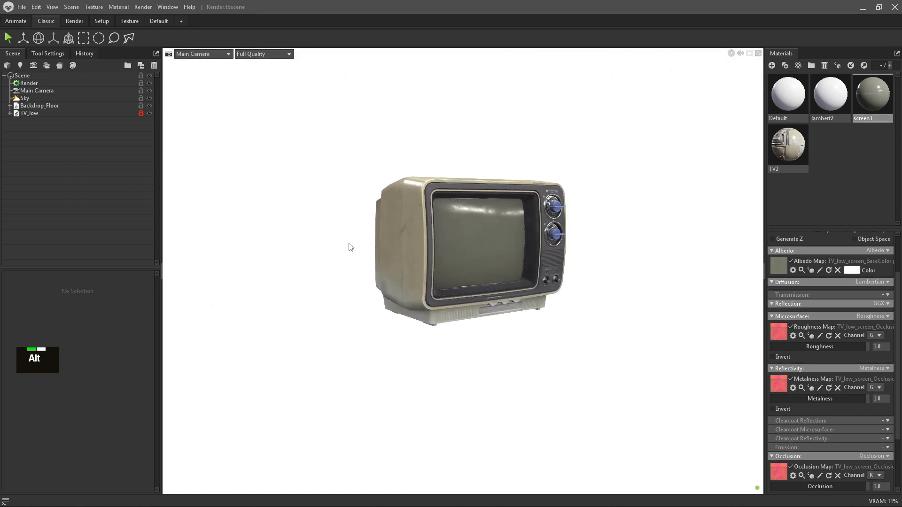
pyautogui.keyDown('alt'); pyautogui.moveTo(370, 250); pyautogui.dragTo(446, 263, button='right'); pyautogui.keyUp('alt')
pyautogui.keyDown('alt'); pyautogui.moveTo(446, 263); pyautogui.dragTo(429, 261, button='middle'); pyautogui.keyUp('alt')
pyautogui.keyDown('alt'); pyautogui.moveTo(429, 262); pyautogui.dragTo(395, 268); pyautogui.keyUp('alt')
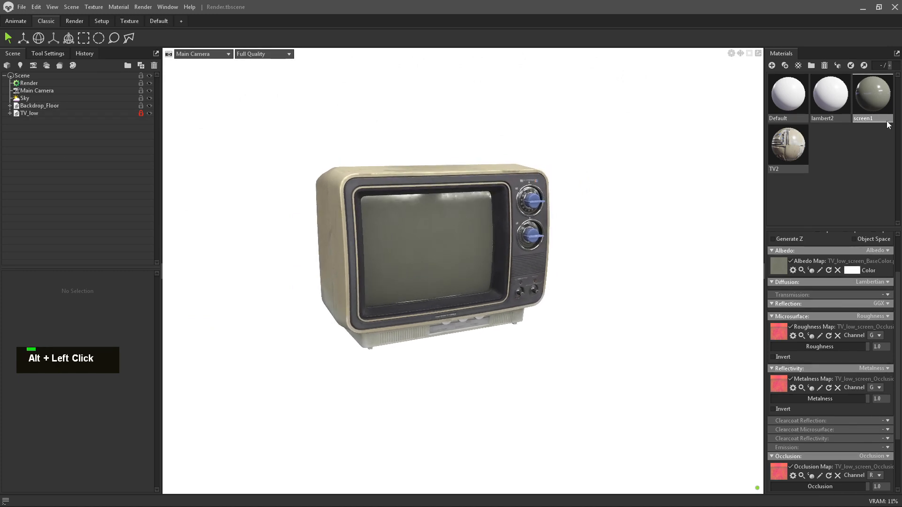
pyautogui.press('alt')
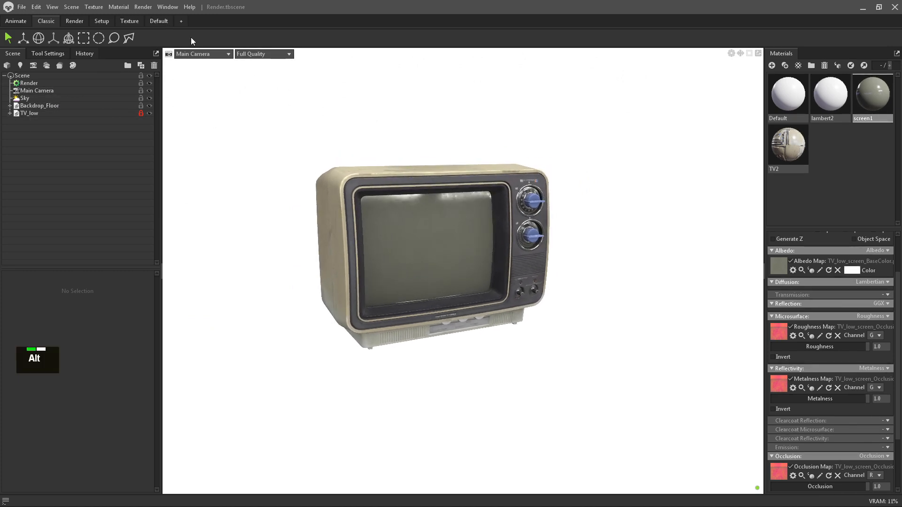
pyautogui.click(33, 66)
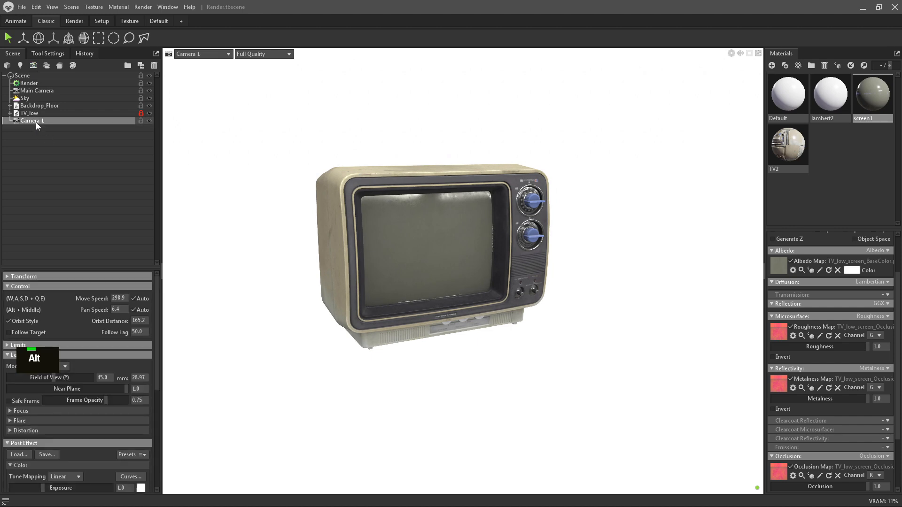
pyautogui.doubleClick(41, 120)
pyautogui.write('Main')
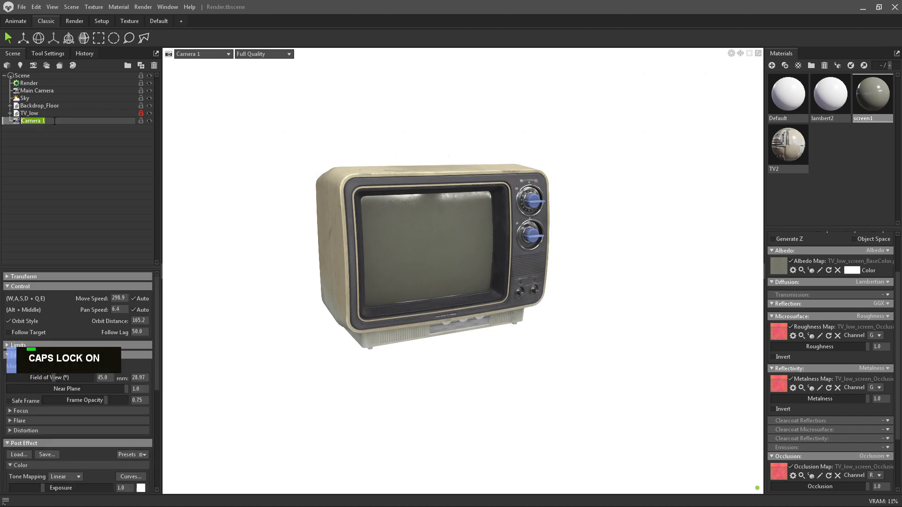
pyautogui.press('Return')
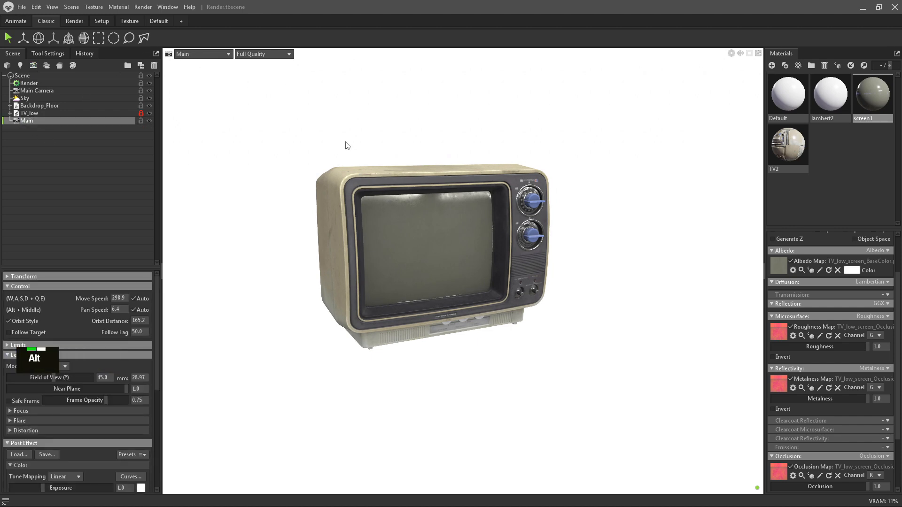
# Set the Main camera's field of view to 20 degrees and reframe the whole TV.
pyautogui.keyDown('alt'); pyautogui.moveTo(373, 203); pyautogui.dragTo(400, 188); pyautogui.keyUp('alt')
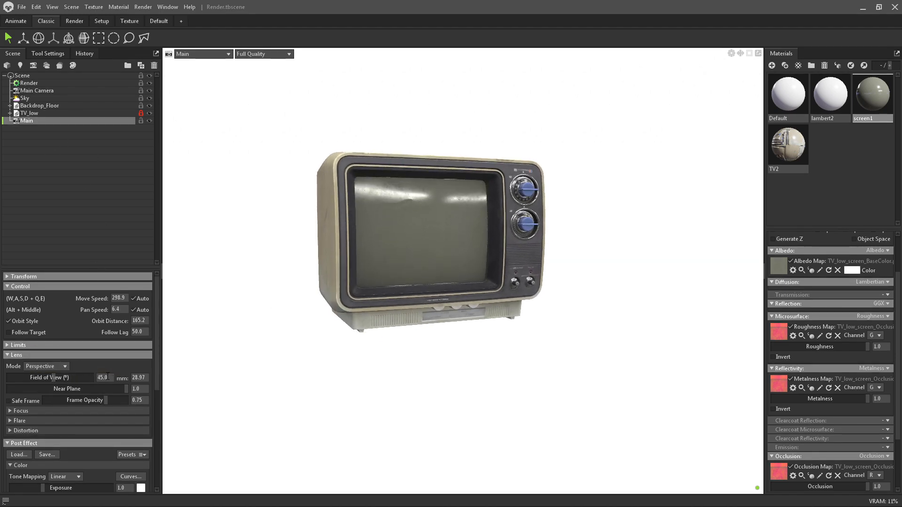
pyautogui.write('20')
pyautogui.press('Return')
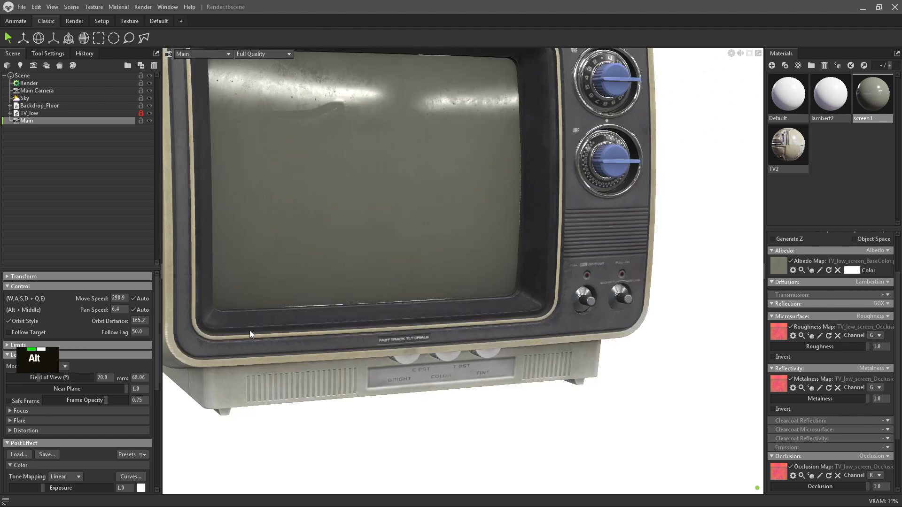
pyautogui.keyDown('alt'); pyautogui.moveTo(429, 245); pyautogui.dragTo(444, 245, button='middle'); pyautogui.keyUp('alt')
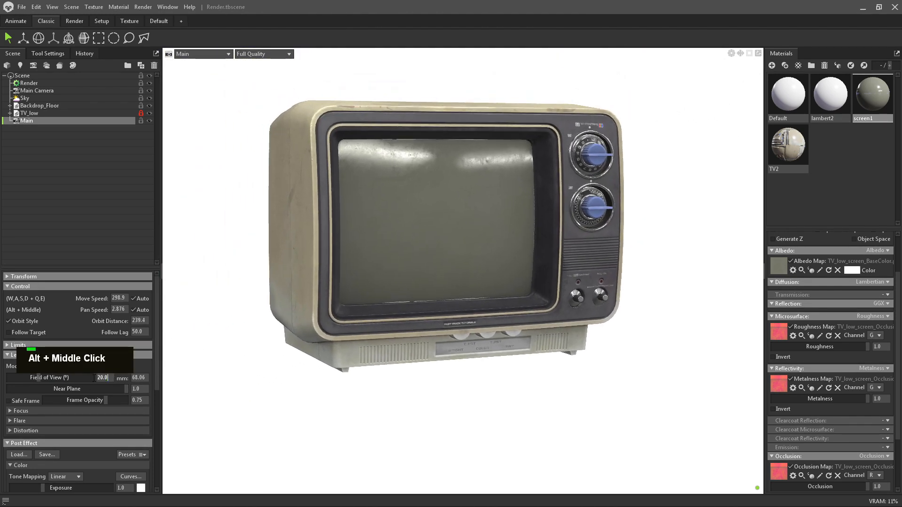
# Try a 15-degree field of view on the Main camera and reframe the TV from farther away.
pyautogui.write('15')
pyautogui.press('Return')
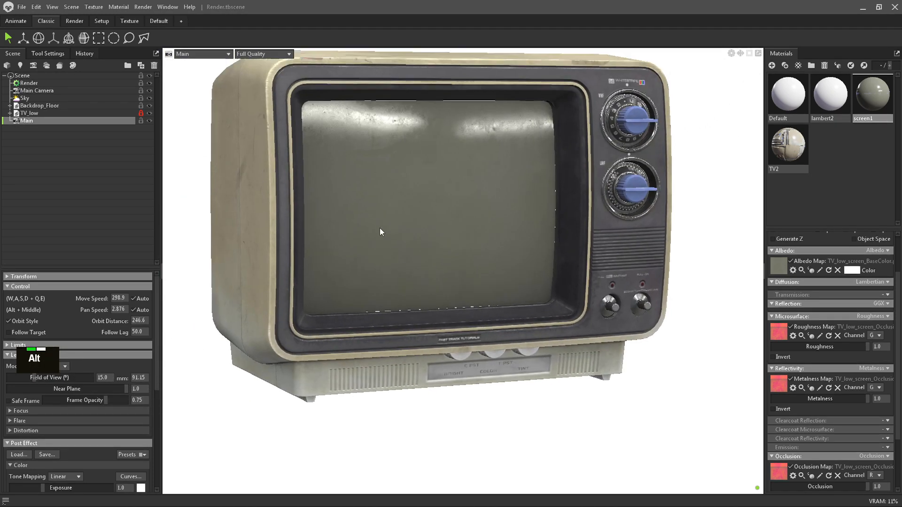
pyautogui.keyDown('alt'); pyautogui.moveTo(379, 228); pyautogui.dragTo(365, 216, button='right'); pyautogui.keyUp('alt')
pyautogui.keyDown('alt'); pyautogui.moveTo(365, 216); pyautogui.dragTo(390, 229, button='middle'); pyautogui.keyUp('alt')
pyautogui.keyDown('alt'); pyautogui.moveTo(390, 229); pyautogui.dragTo(385, 230); pyautogui.keyUp('alt')
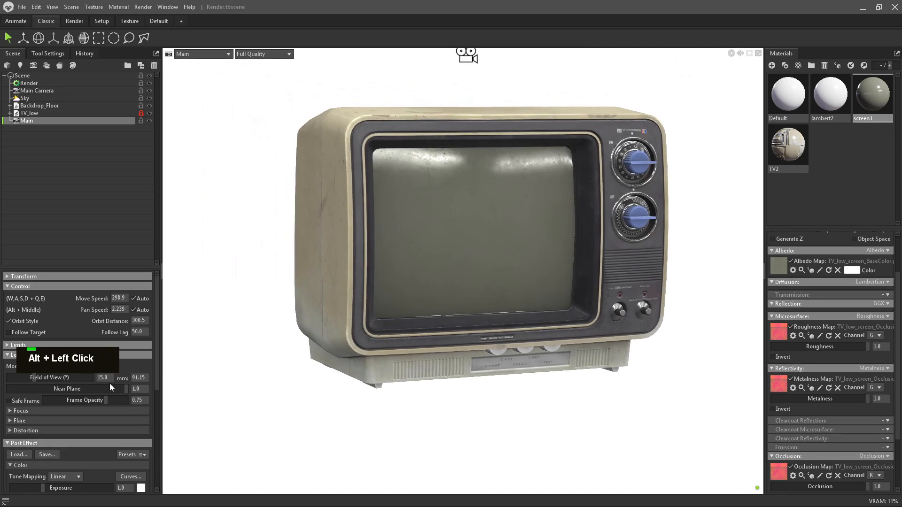
# Return the Main camera's field of view to 20 degrees.
pyautogui.click(63, 379)
pyautogui.write('20')
pyautogui.press('Return')
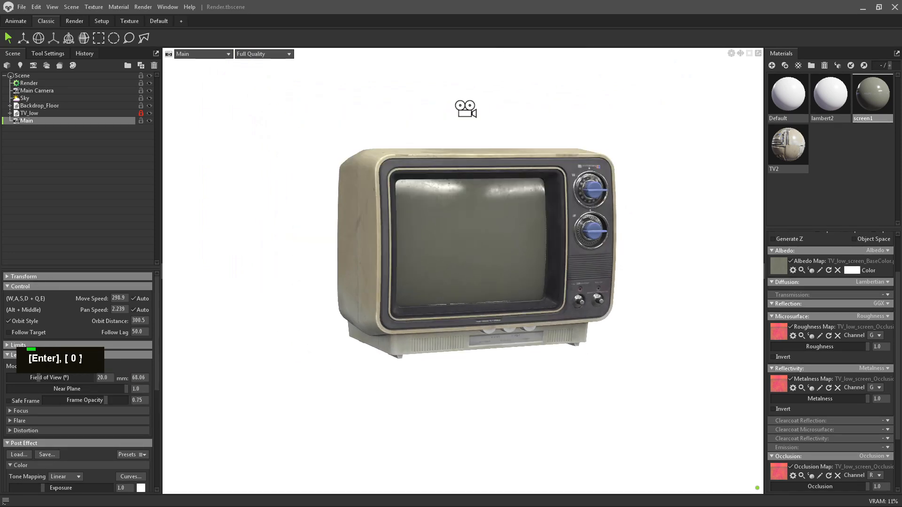
# Set the Main camera's tone mapping to ACES.
pyautogui.scroll(-2, 80, 469)
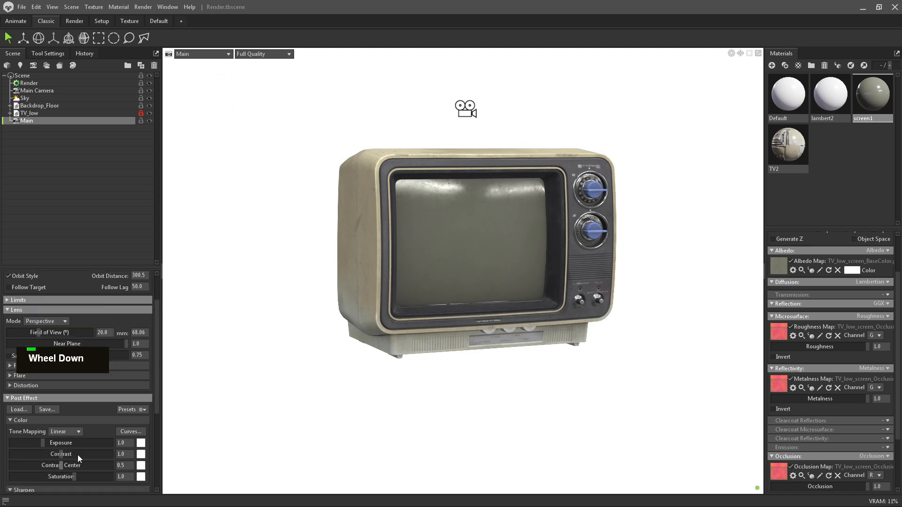
pyautogui.click(71, 463)
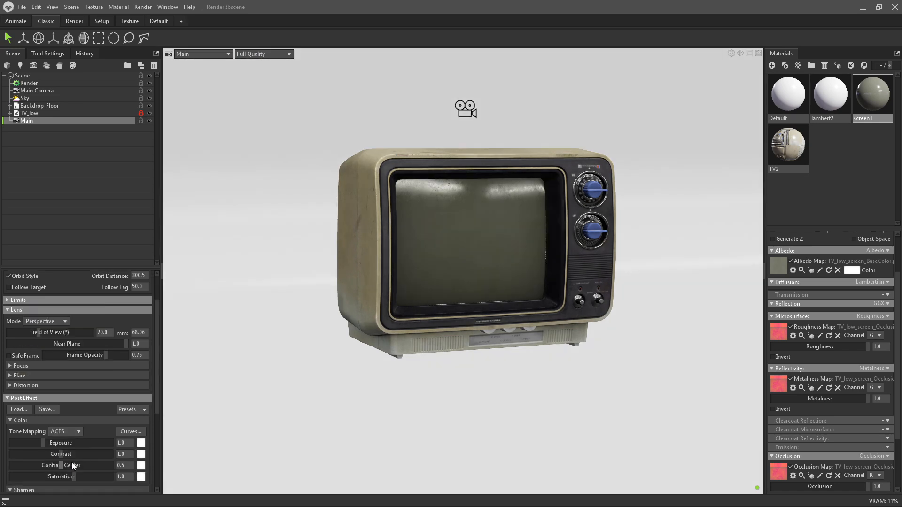
pyautogui.scroll(-6, 45, 422)
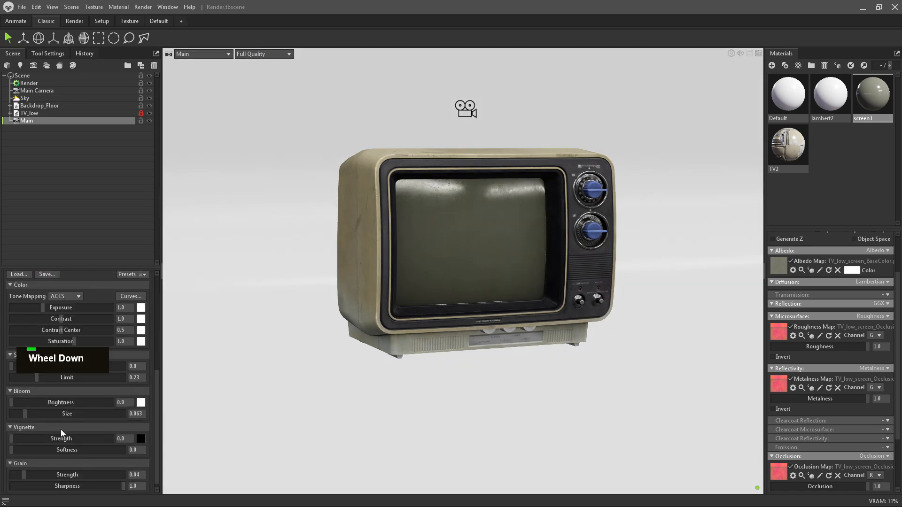
# Set the Main camera's sharpen strength to 1 in its post effects.
pyautogui.scroll(1, 49, 404)
pyautogui.click(134, 389)
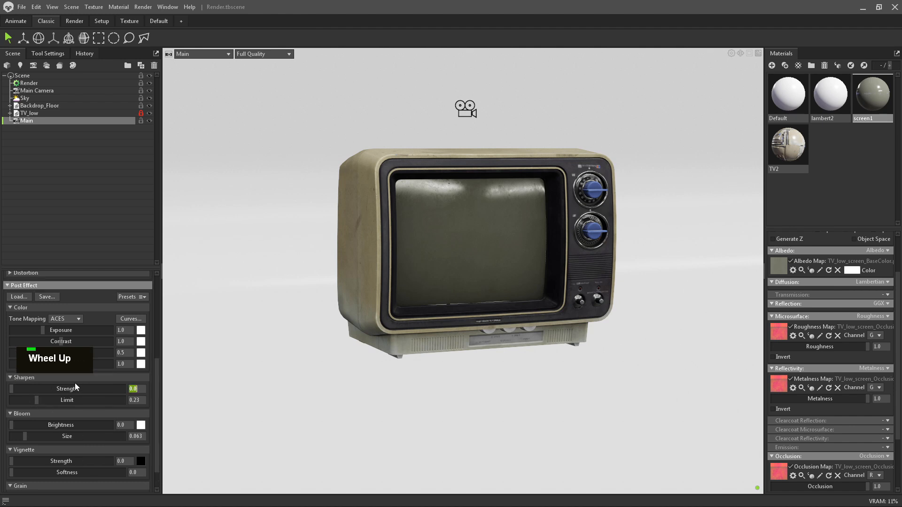
pyautogui.write('1')
pyautogui.press('Return')
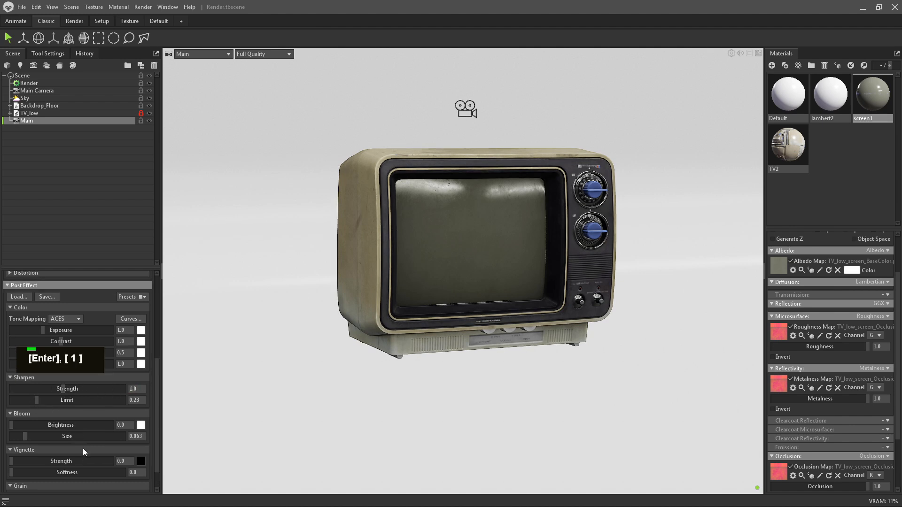
pyautogui.scroll(-1, 83, 448)
pyautogui.scroll(5, 43, 429)
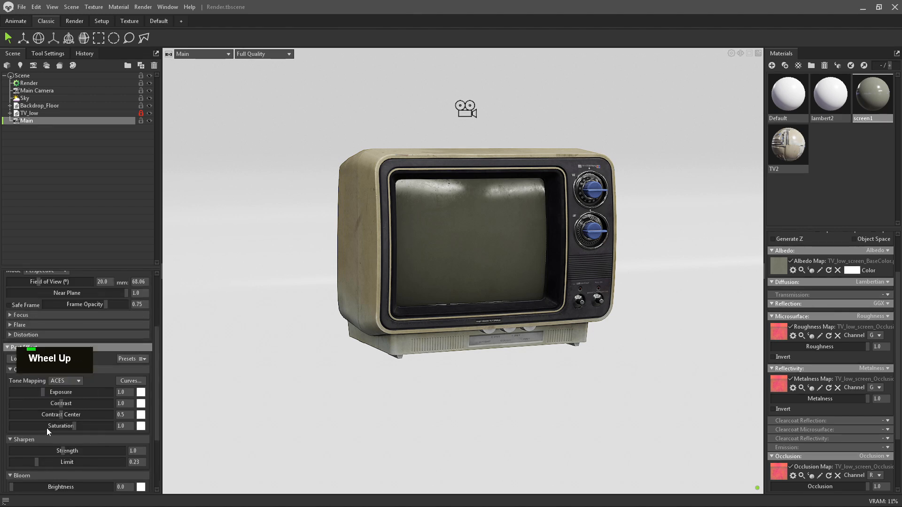
pyautogui.scroll(-1, 60, 413)
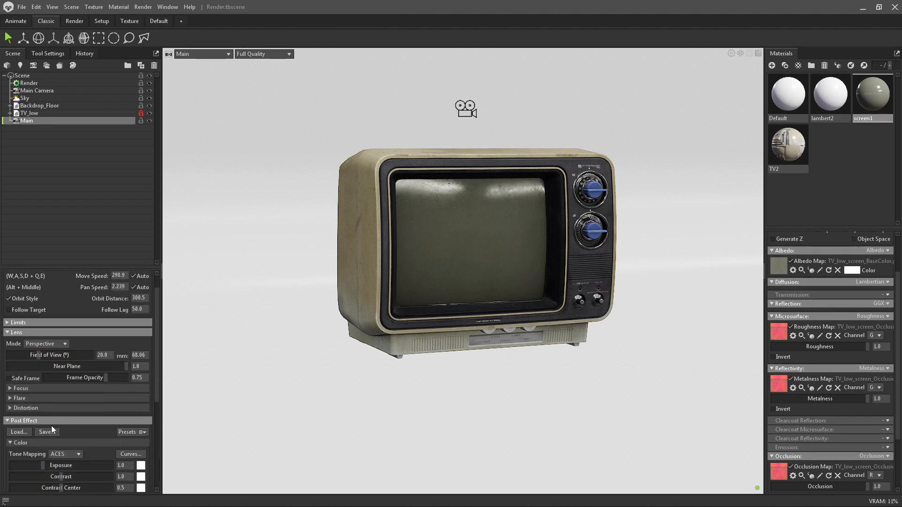
# Set the number of ray tracing bounces to 3 in the Render object's lighting settings.
pyautogui.scroll(1, 78, 322)
pyautogui.click(31, 83)
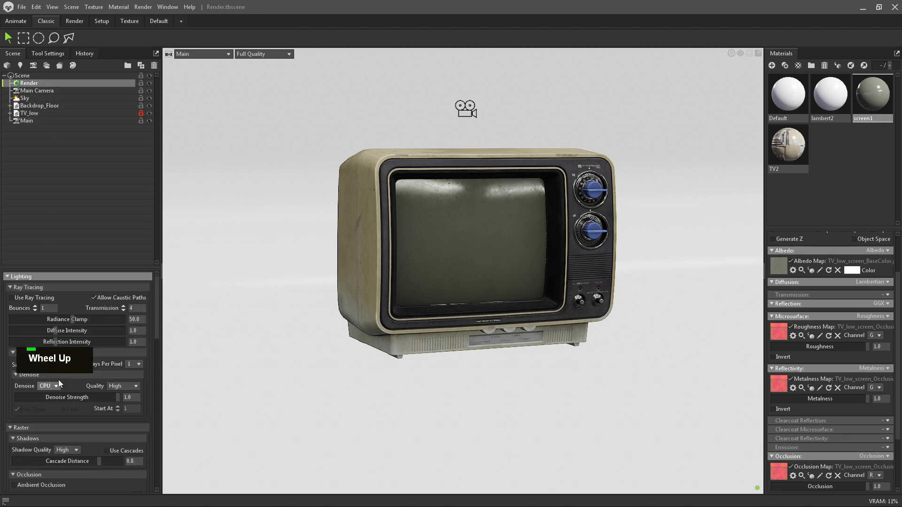
pyautogui.click(48, 308)
pyautogui.write('3')
pyautogui.press('Return')
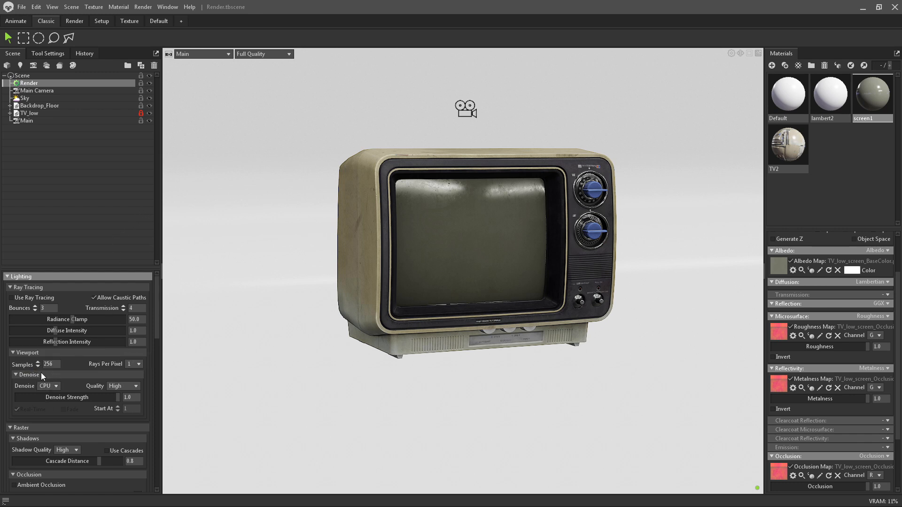
pyautogui.click(55, 363)
# Set the output image resolution to 3500 x 3000 in the Render object's settings.
pyautogui.scroll(-1, 77, 364)
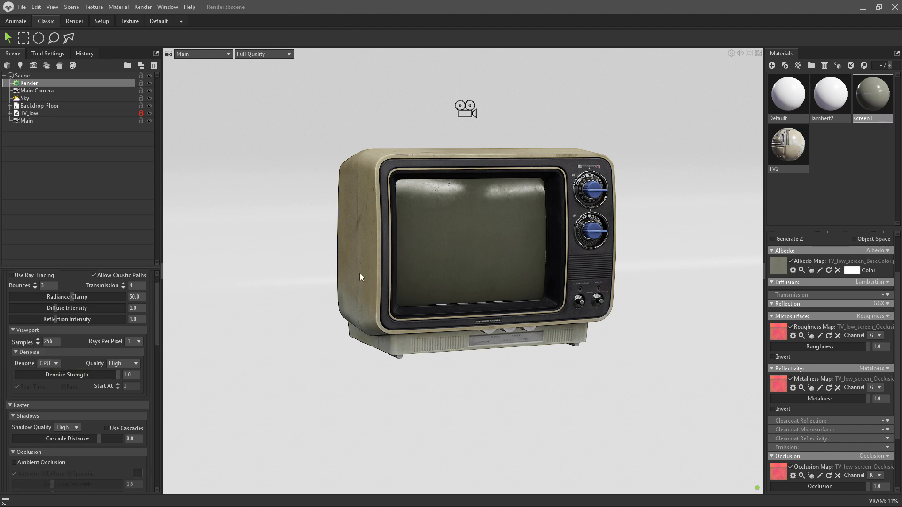
pyautogui.scroll(-8, 69, 394)
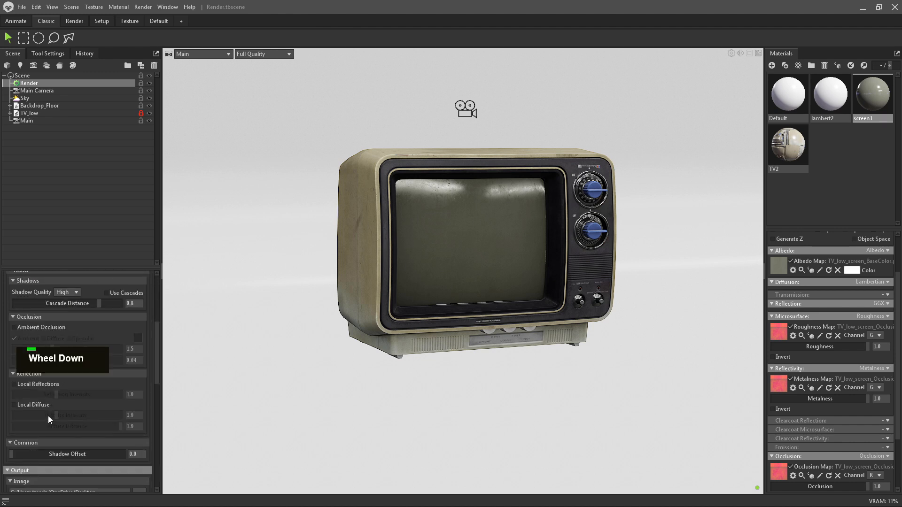
pyautogui.click(139, 393)
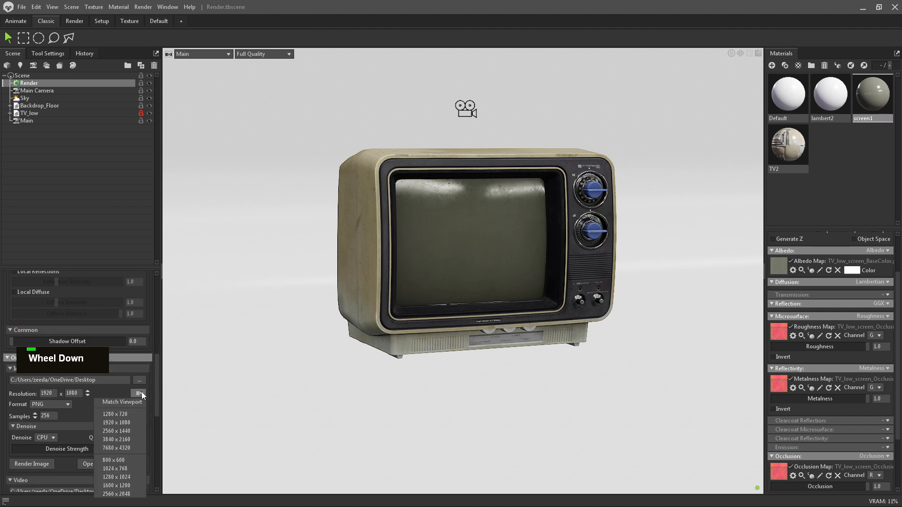
pyautogui.click(126, 439)
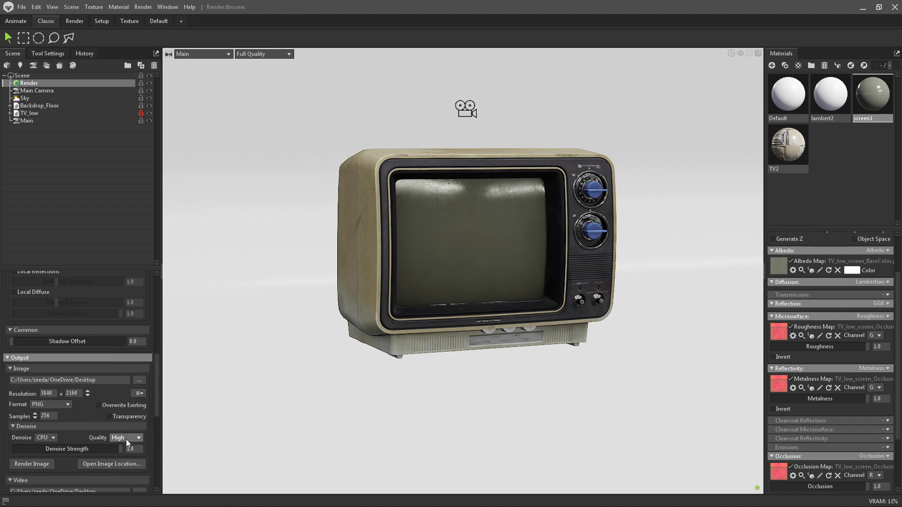
pyautogui.click(55, 393)
pyautogui.write('3500')
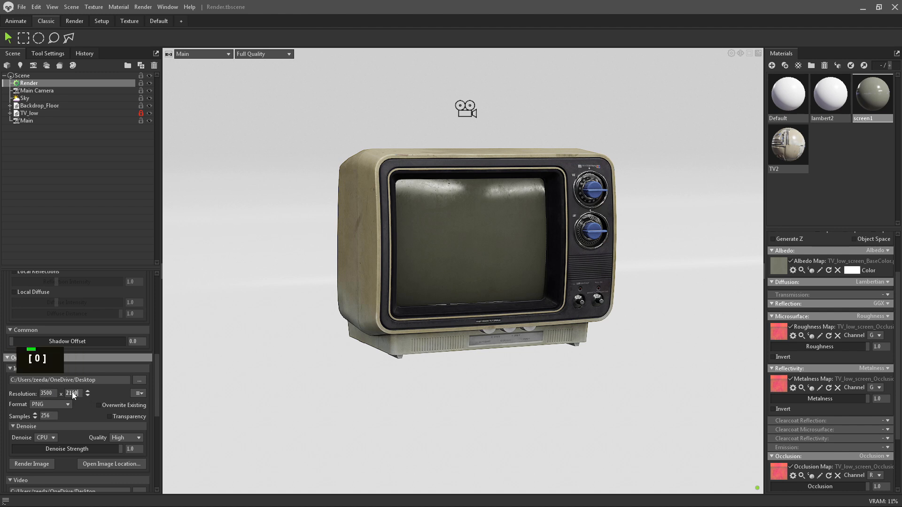
pyautogui.moveTo(72, 392); pyautogui.dragTo(43, 393)
pyautogui.write('3000')
pyautogui.press('Return')
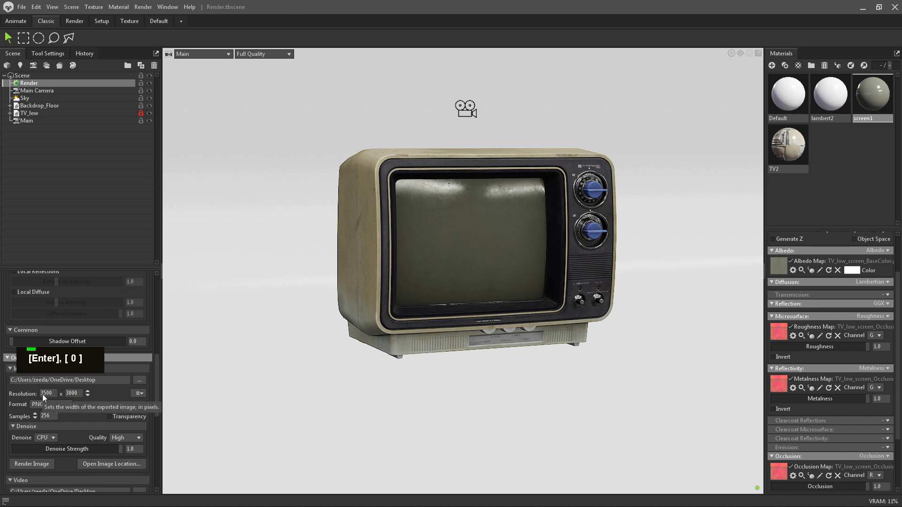
# Turn on the camera safe frame and move the Main camera closer so the TV fills more of the frame.
pyautogui.click(45, 90)
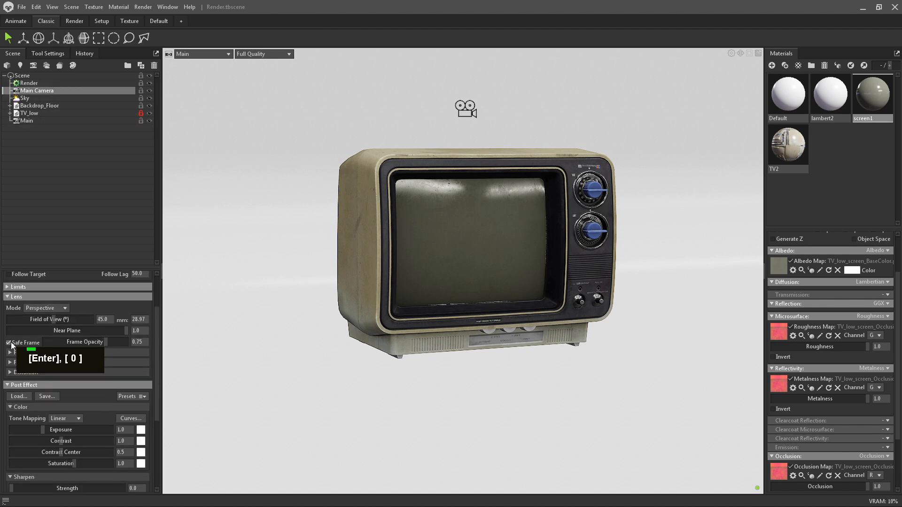
pyautogui.click(10, 342)
pyautogui.click(35, 120)
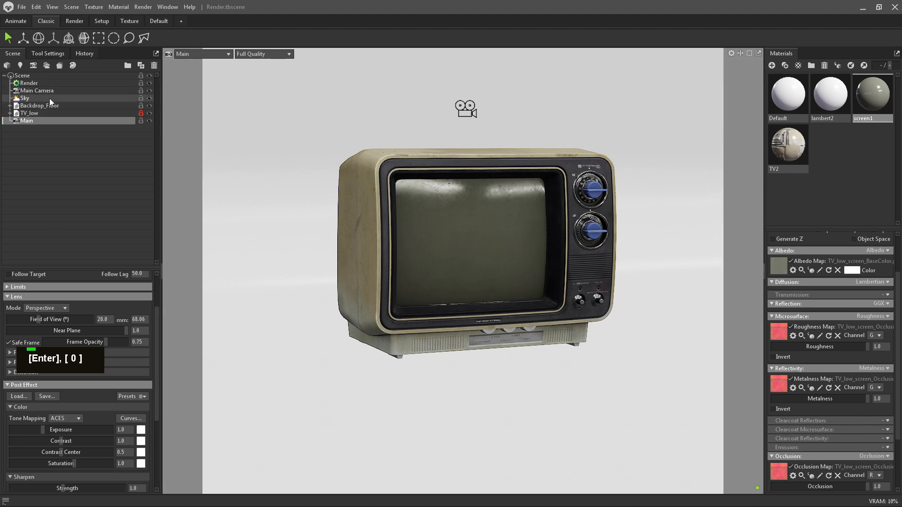
pyautogui.keyDown('alt'); pyautogui.moveTo(579, 310); pyautogui.dragTo(620, 342, button='right'); pyautogui.keyUp('alt')
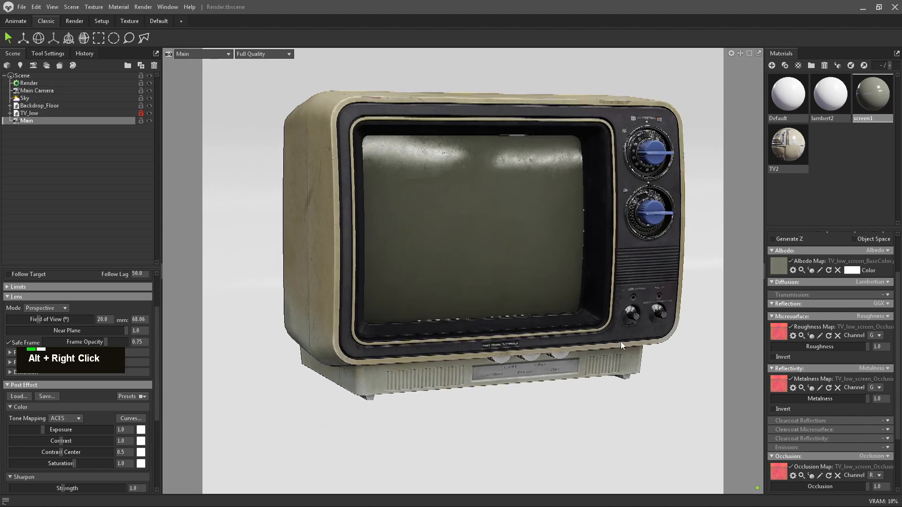
pyautogui.keyDown('alt'); pyautogui.moveTo(621, 342); pyautogui.dragTo(607, 348, button='middle'); pyautogui.keyUp('alt')
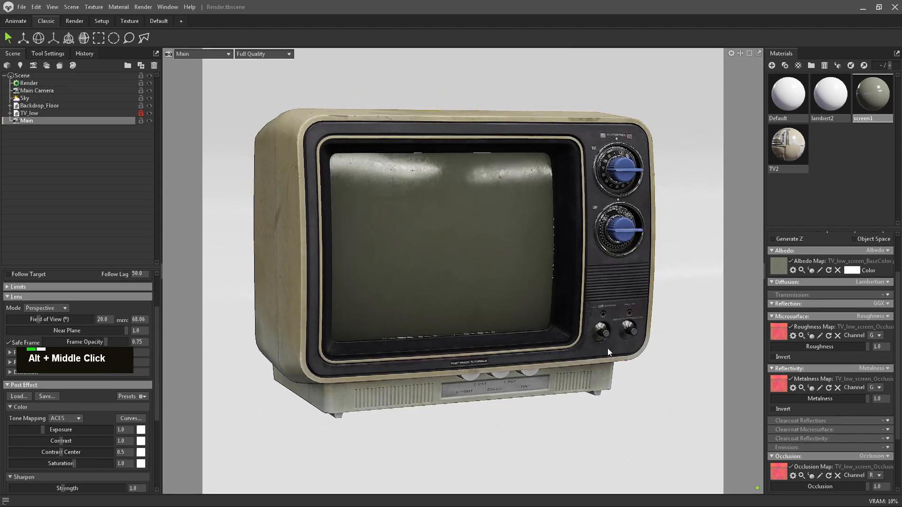
pyautogui.keyDown('alt'); pyautogui.moveTo(607, 348); pyautogui.dragTo(592, 354); pyautogui.keyUp('alt')
pyautogui.keyDown('alt'); pyautogui.moveTo(593, 353); pyautogui.dragTo(593, 346, button='middle'); pyautogui.keyUp('alt')
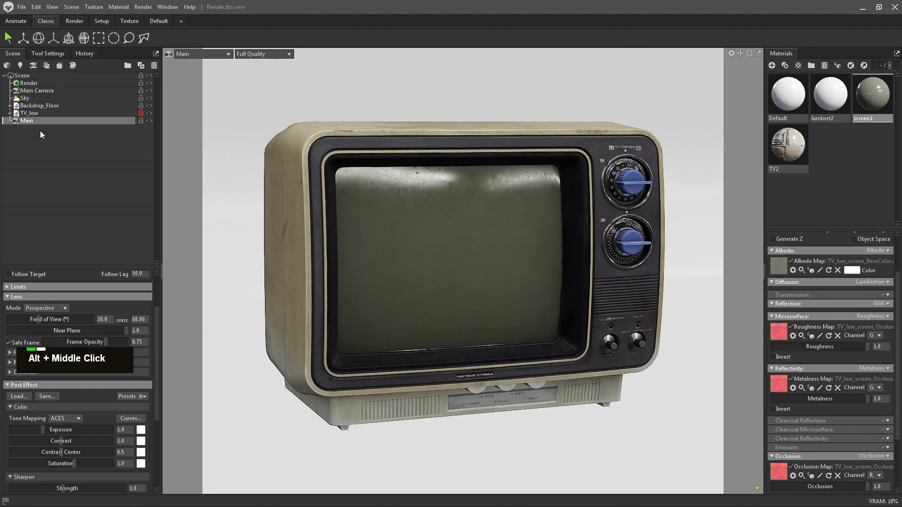
# Review the Render object's settings down to its image output section.
pyautogui.click(44, 91)
pyautogui.click(58, 83)
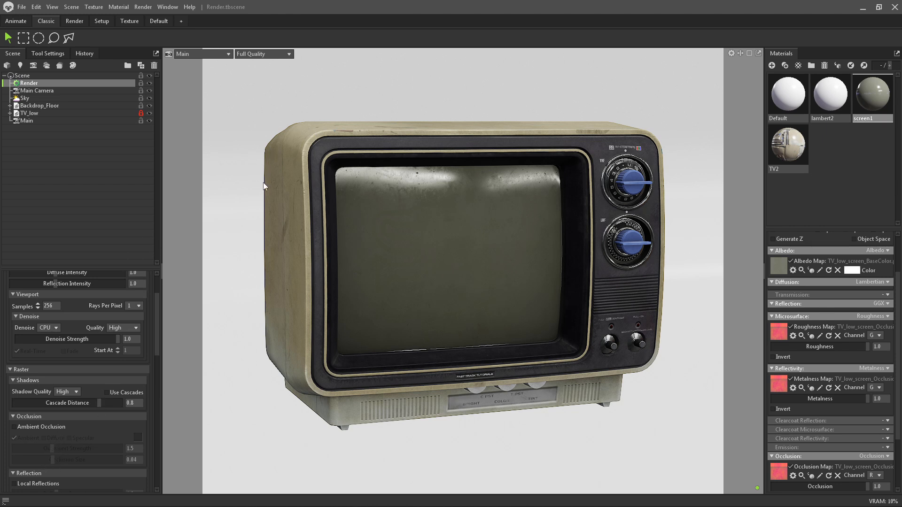
pyautogui.scroll(-3, 67, 380)
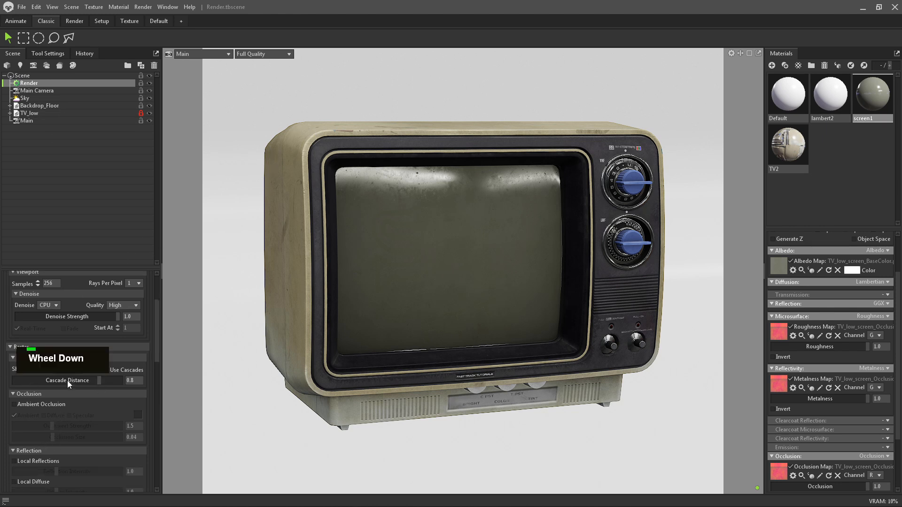
pyautogui.scroll(-1, 60, 392)
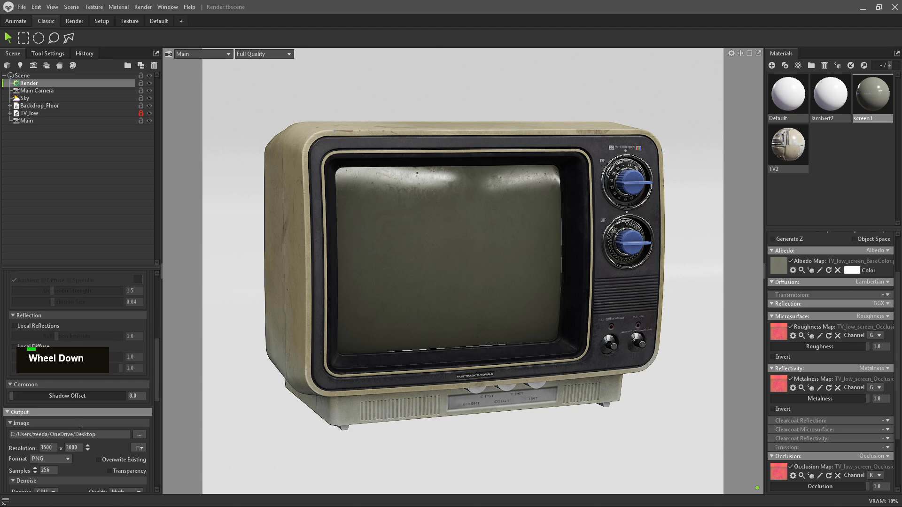
# Try framing the TV from a raised three-quarter angle that shows its side, top and antenna.
pyautogui.keyDown('alt'); pyautogui.moveTo(428, 289); pyautogui.dragTo(430, 284, button='middle'); pyautogui.keyUp('alt')
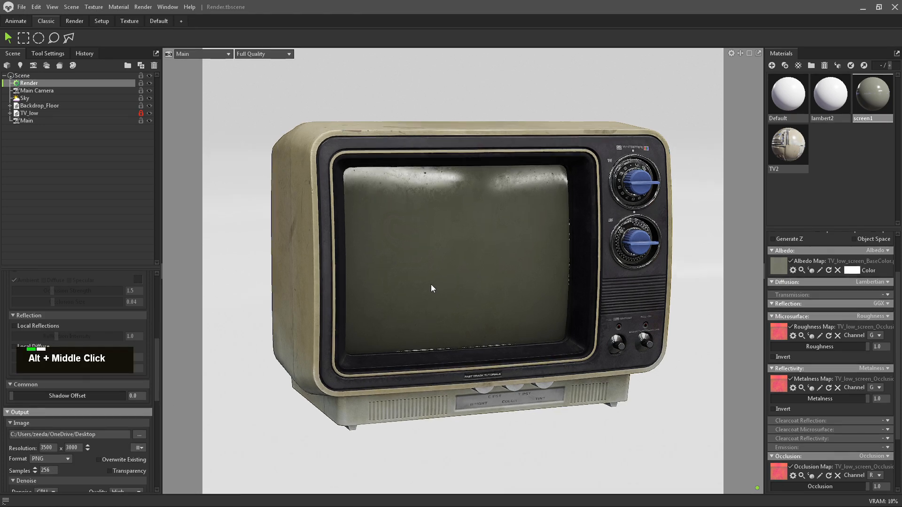
pyautogui.keyDown('alt'); pyautogui.moveTo(430, 284); pyautogui.dragTo(410, 312); pyautogui.keyUp('alt')
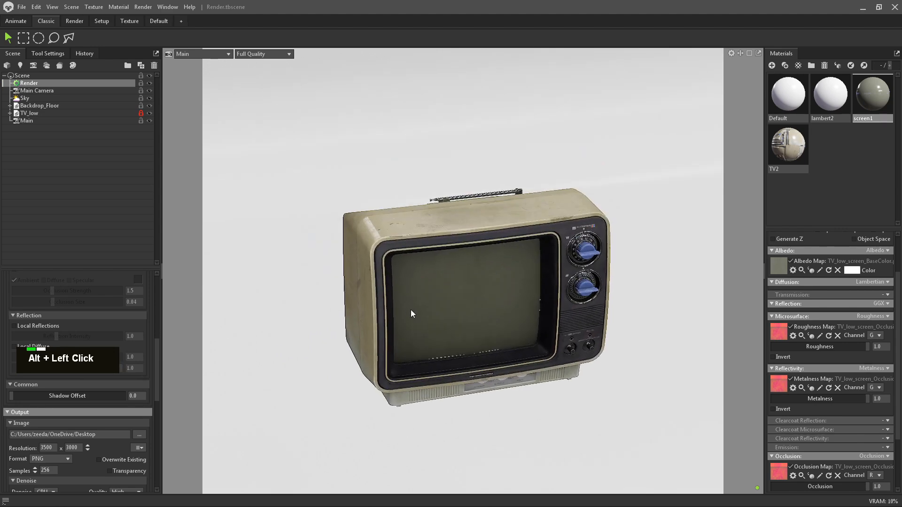
pyautogui.keyDown('alt'); pyautogui.moveTo(410, 312); pyautogui.dragTo(452, 295, button='middle'); pyautogui.keyUp('alt')
pyautogui.moveTo(451, 293)
pyautogui.keyDown('alt'); pyautogui.mouseDown()
pyautogui.moveTo(478, 307)
pyautogui.moveTo(457, 278)
pyautogui.mouseUp(); pyautogui.keyUp('alt')
pyautogui.keyDown('alt'); pyautogui.moveTo(458, 278); pyautogui.dragTo(490, 301, button='right'); pyautogui.keyUp('alt')
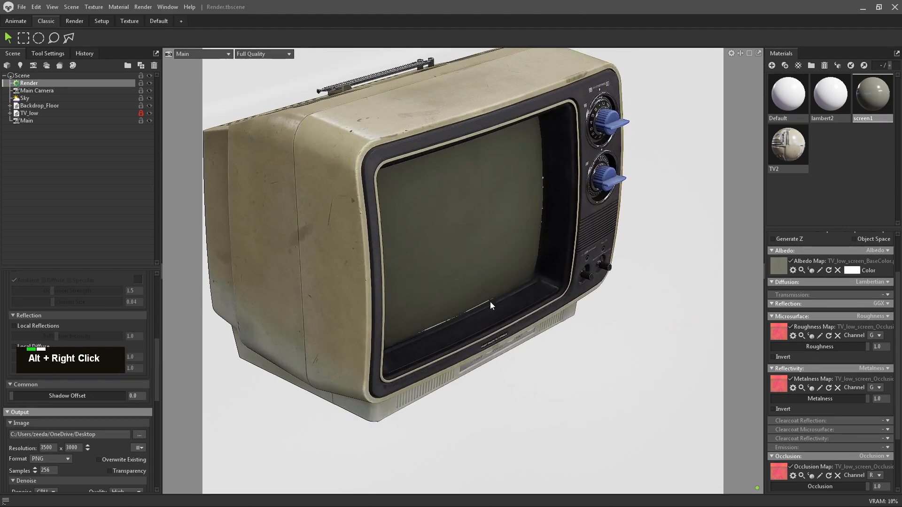
pyautogui.keyDown('alt'); pyautogui.moveTo(490, 302); pyautogui.dragTo(486, 284, button='middle'); pyautogui.keyUp('alt')
pyautogui.keyDown('alt'); pyautogui.moveTo(486, 287); pyautogui.dragTo(485, 306); pyautogui.keyUp('alt')
pyautogui.keyDown('alt'); pyautogui.moveTo(485, 305); pyautogui.dragTo(486, 299, button='middle'); pyautogui.keyUp('alt')
pyautogui.keyDown('alt'); pyautogui.moveTo(486, 299); pyautogui.dragTo(467, 297); pyautogui.keyUp('alt')
pyautogui.keyDown('alt'); pyautogui.moveTo(467, 298); pyautogui.dragTo(463, 303, button='middle'); pyautogui.keyUp('alt')
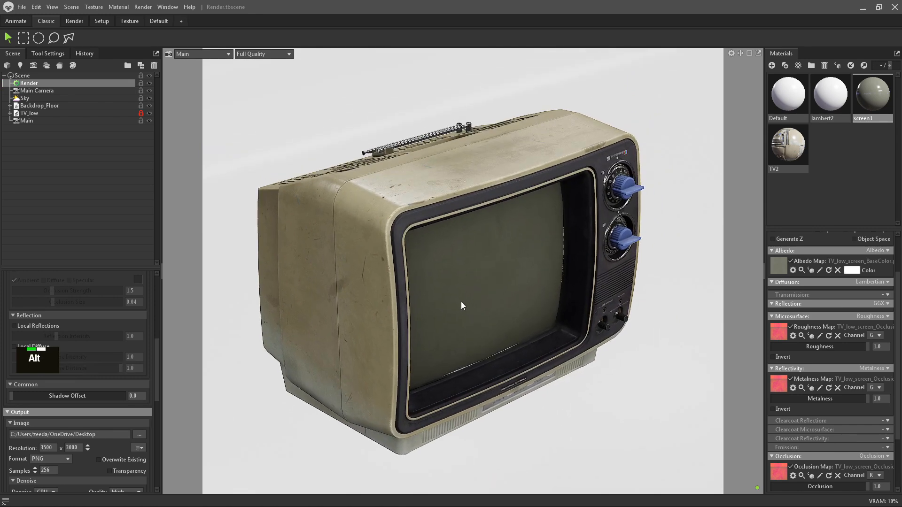
pyautogui.keyDown('alt'); pyautogui.moveTo(459, 303); pyautogui.dragTo(463, 302, button='right'); pyautogui.keyUp('alt')
# Try a lower, more front-facing close framing of the TV in the Main camera.
pyautogui.keyDown('alt'); pyautogui.moveTo(463, 302); pyautogui.dragTo(442, 293); pyautogui.keyUp('alt')
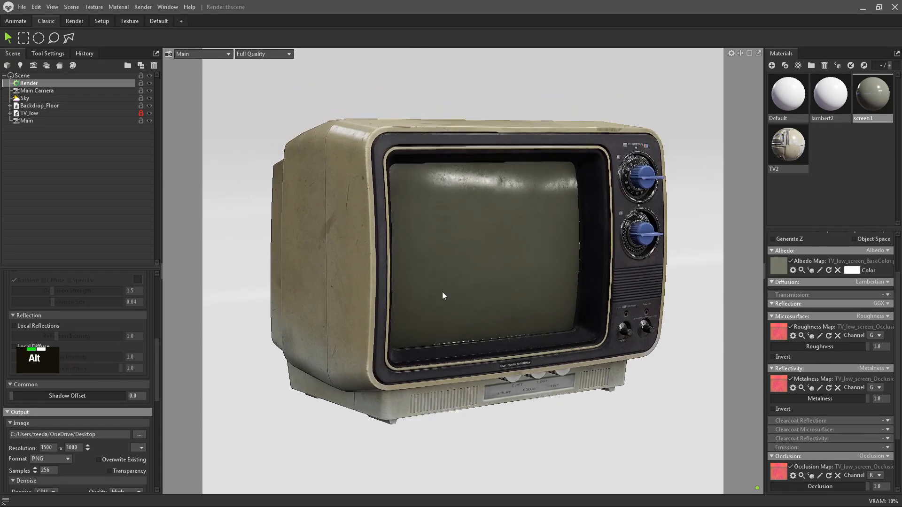
pyautogui.moveTo(441, 292)
pyautogui.keyDown('shift'); pyautogui.mouseDown(button='right')
pyautogui.moveTo(453, 292)
pyautogui.moveTo(427, 289)
pyautogui.mouseUp(button='right'); pyautogui.keyUp('shift')
pyautogui.moveTo(416, 287)
pyautogui.keyDown('alt'); pyautogui.mouseDown()
pyautogui.moveTo(405, 288)
pyautogui.moveTo(407, 273)
pyautogui.mouseUp(); pyautogui.keyUp('alt')
pyautogui.moveTo(406, 272)
pyautogui.keyDown('alt'); pyautogui.mouseDown(button='right')
pyautogui.moveTo(345, 280)
pyautogui.moveTo(419, 276)
pyautogui.mouseUp(button='right'); pyautogui.keyUp('alt')
pyautogui.keyDown('alt'); pyautogui.moveTo(418, 275); pyautogui.dragTo(437, 292); pyautogui.keyUp('alt')
pyautogui.keyDown('alt'); pyautogui.moveTo(437, 292); pyautogui.dragTo(605, 352, button='right'); pyautogui.keyUp('alt')
pyautogui.moveTo(589, 346)
pyautogui.keyDown('alt'); pyautogui.mouseDown(button='middle')
pyautogui.moveTo(592, 361)
pyautogui.moveTo(602, 335)
pyautogui.mouseUp(button='middle'); pyautogui.keyUp('alt')
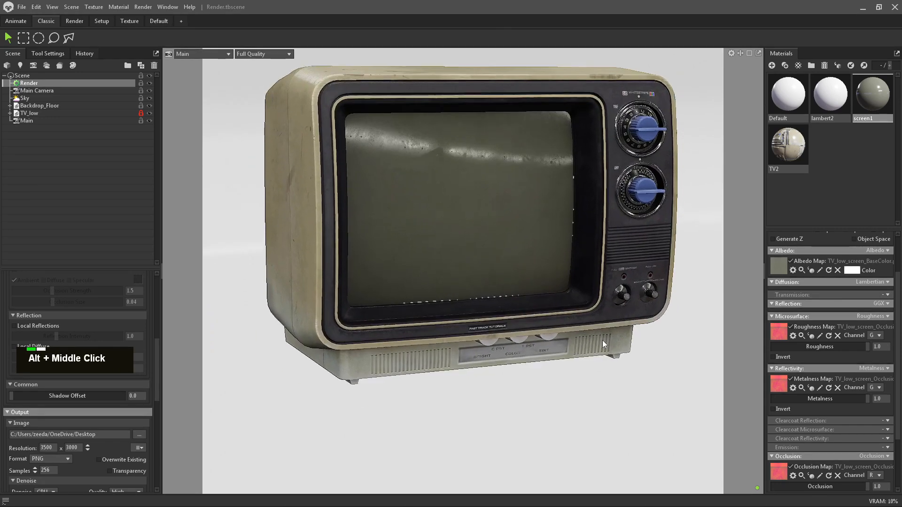
# Frame the whole TV inside the safe frame from a raised three-quarter angle showing its side, front and antenna.
pyautogui.keyDown('alt'); pyautogui.moveTo(601, 335); pyautogui.dragTo(599, 324); pyautogui.keyUp('alt')
pyautogui.keyDown('alt'); pyautogui.moveTo(599, 324); pyautogui.dragTo(597, 334, button='middle'); pyautogui.keyUp('alt')
pyautogui.keyDown('alt'); pyautogui.moveTo(597, 334); pyautogui.dragTo(627, 371); pyautogui.keyUp('alt')
pyautogui.moveTo(627, 371)
pyautogui.keyDown('alt'); pyautogui.mouseDown(button='middle')
pyautogui.moveTo(605, 353)
pyautogui.moveTo(616, 363)
pyautogui.mouseUp(button='middle'); pyautogui.keyUp('alt')
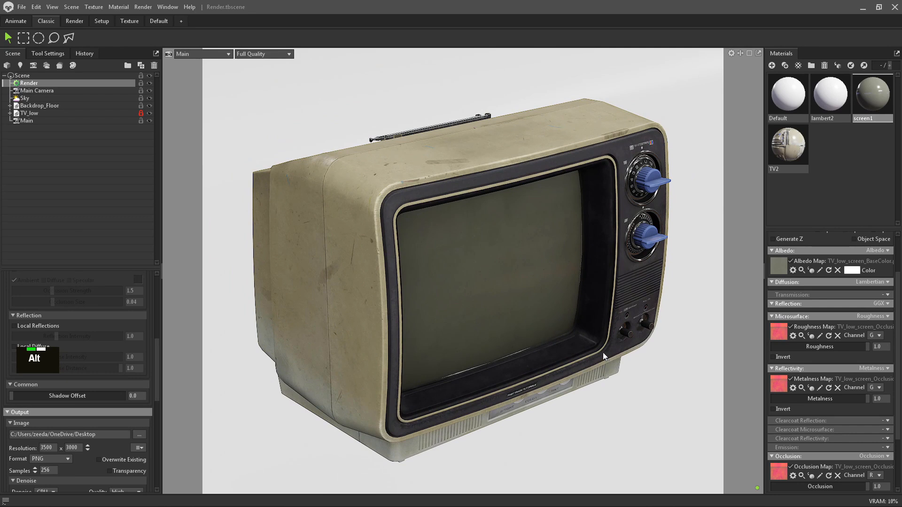
pyautogui.keyDown('alt'); pyautogui.moveTo(602, 353); pyautogui.dragTo(602, 350, button='middle'); pyautogui.keyUp('alt')
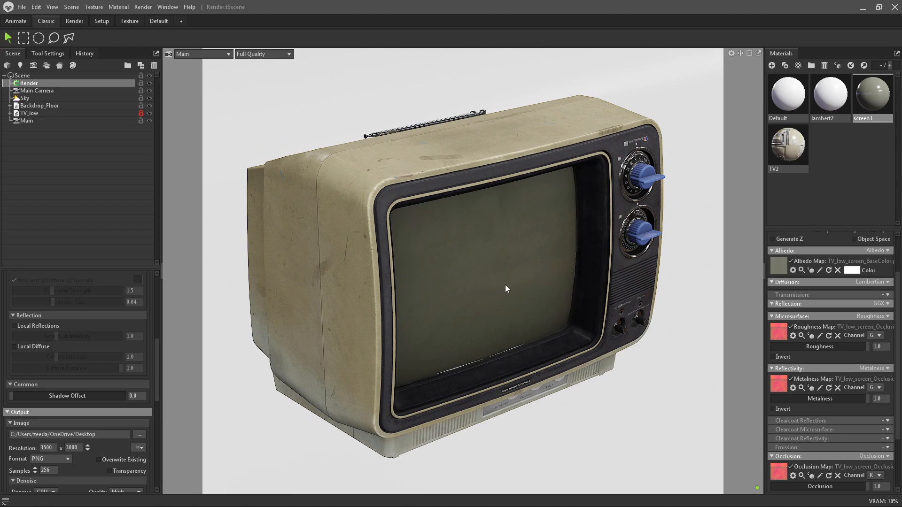
pyautogui.press('alt')
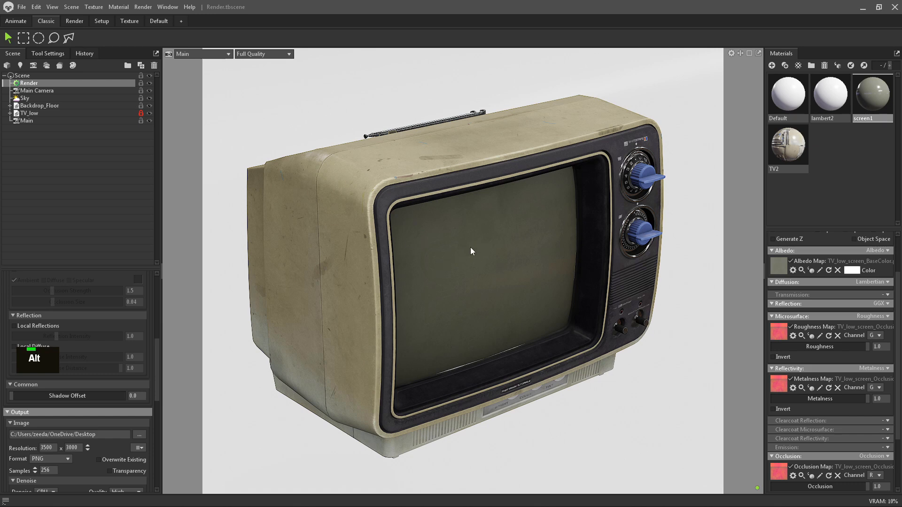
# Put the Main camera into a new group in the scene hierarchy.
pyautogui.click(41, 120)
pyautogui.press('ctrl')
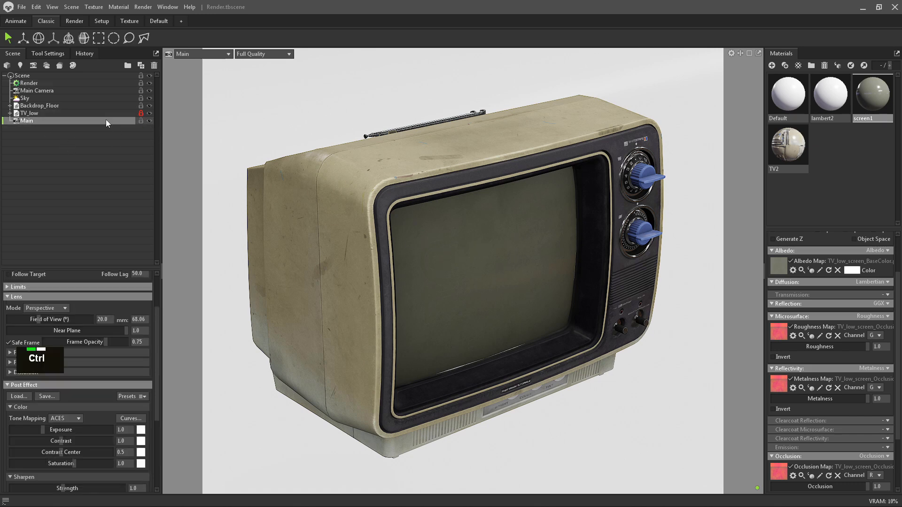
pyautogui.hotkey('ctrl', 'g')
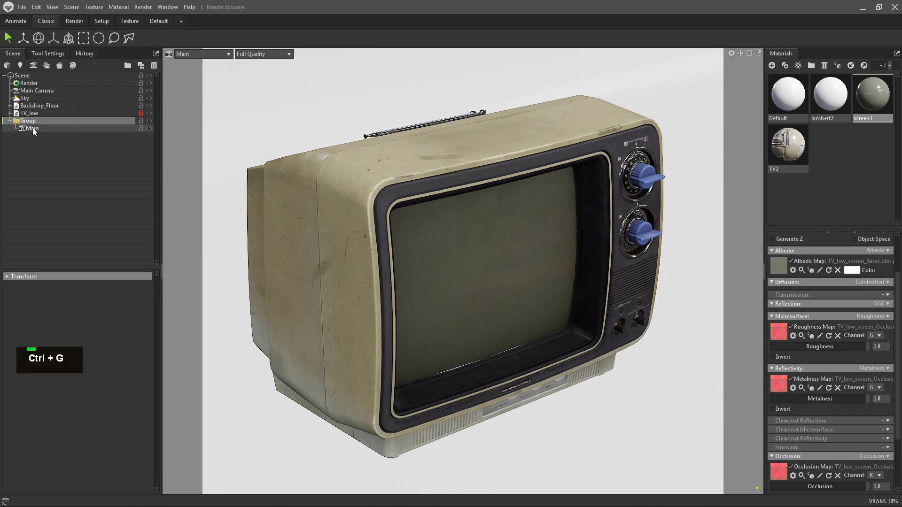
# Rename the new group containing the camera as Main.
pyautogui.doubleClick(39, 121)
pyautogui.press('capslock')
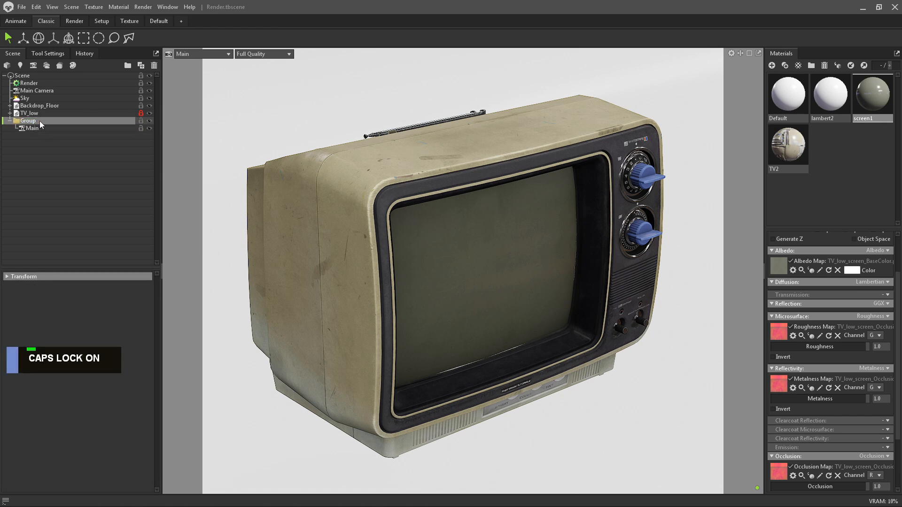
pyautogui.doubleClick(39, 120)
pyautogui.press('capslock')
pyautogui.press('capslock')
pyautogui.write('CA')
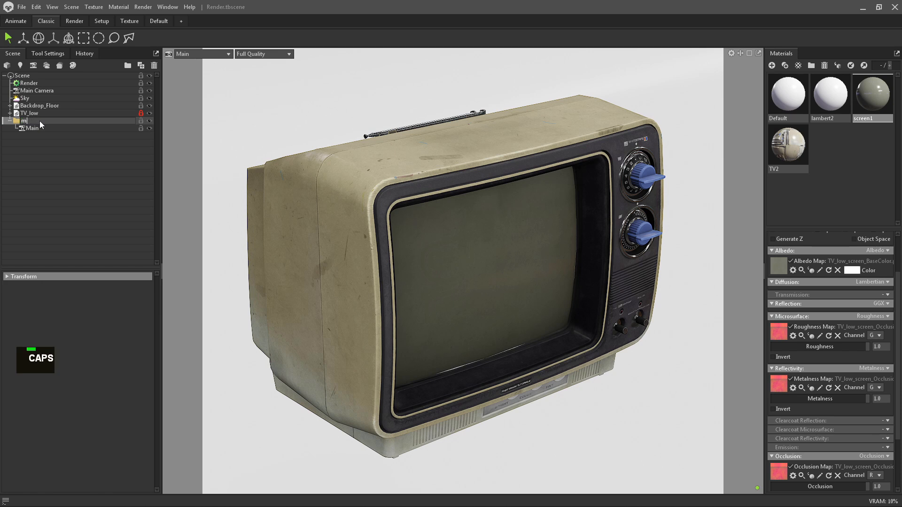
pyautogui.press('BackSpace')
pyautogui.press('BackSpace')
pyautogui.write('Main')
pyautogui.press('Return')
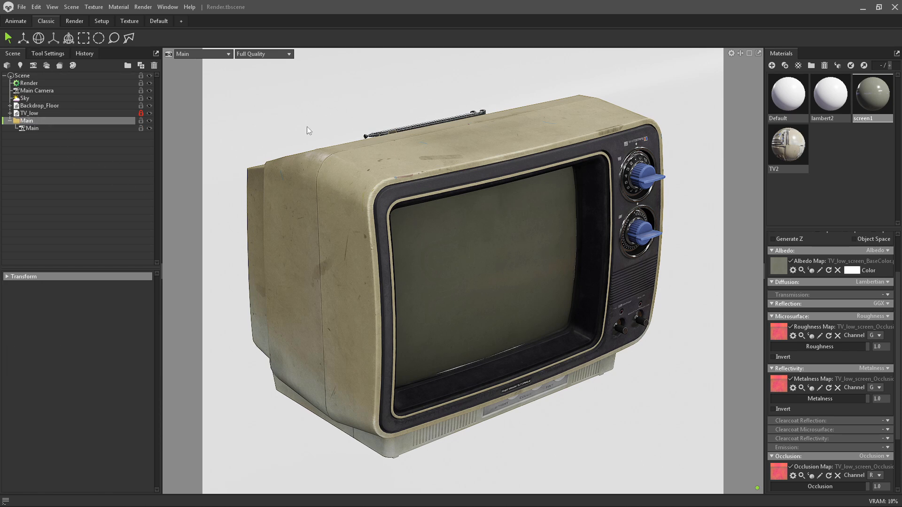
# Lock the Main camera, then display Main Camera in the viewport and select it in the scene.
pyautogui.click(141, 128)
pyautogui.click(197, 54)
pyautogui.moveTo(205, 63)
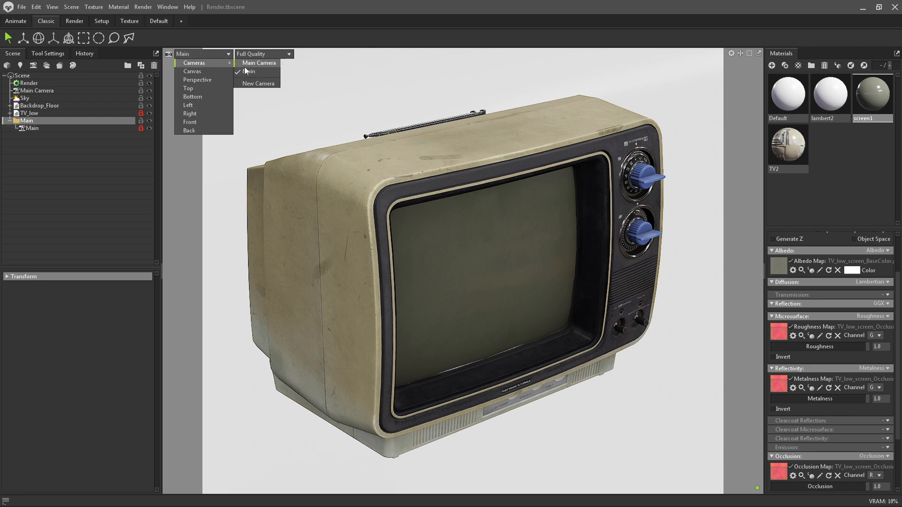
pyautogui.doubleClick(190, 53)
pyautogui.moveTo(207, 62)
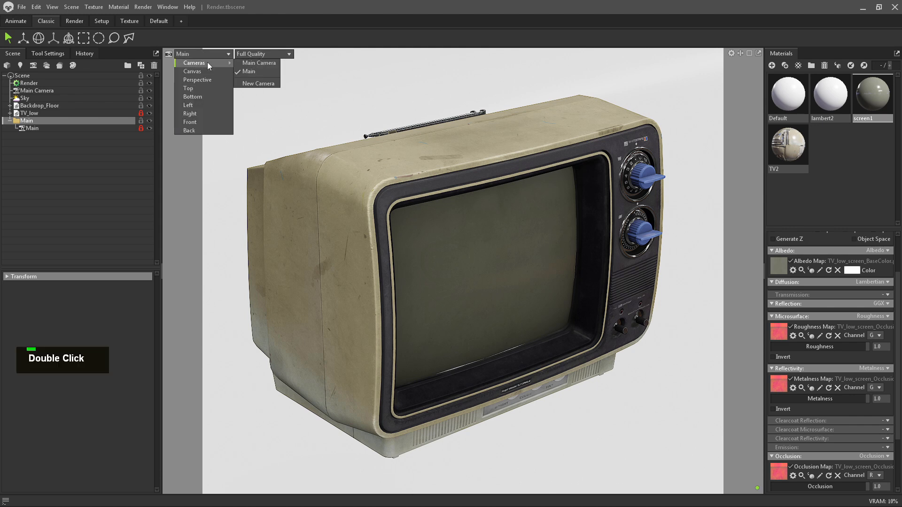
pyautogui.click(263, 63)
pyautogui.doubleClick(41, 90)
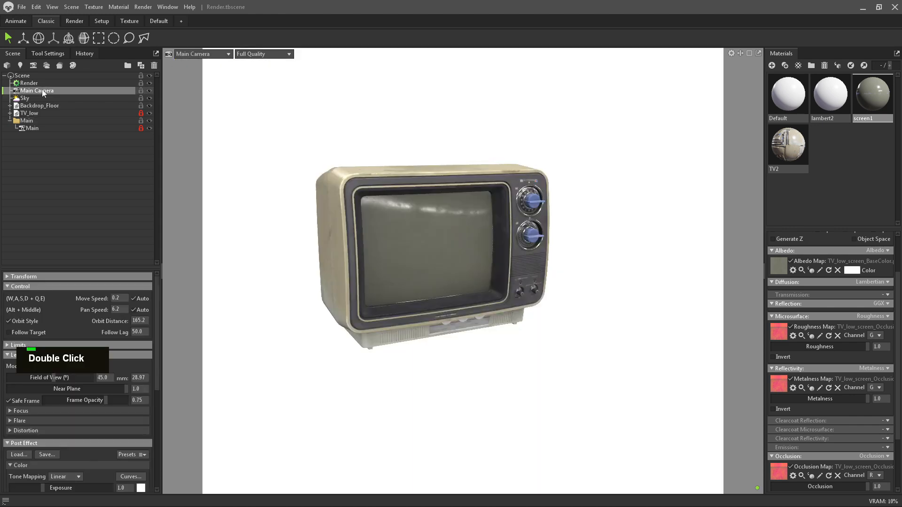
pyautogui.press('Escape')
# Switch to the Render workspace and show the Main camera in its lower viewport.
pyautogui.keyDown('alt'); pyautogui.moveTo(339, 244); pyautogui.dragTo(366, 221, button='right'); pyautogui.keyUp('alt')
pyautogui.keyDown('alt'); pyautogui.moveTo(366, 221); pyautogui.dragTo(308, 189); pyautogui.keyUp('alt')
pyautogui.keyDown('alt'); pyautogui.moveTo(353, 180); pyautogui.dragTo(363, 145, button='right'); pyautogui.keyUp('alt')
pyautogui.keyDown('alt'); pyautogui.moveTo(363, 144); pyautogui.dragTo(432, 116, button='middle'); pyautogui.keyUp('alt')
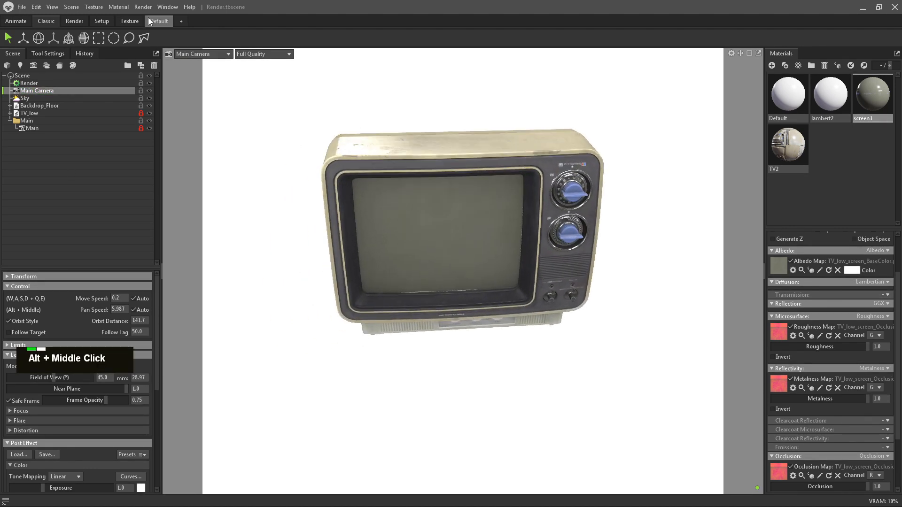
pyautogui.click(74, 21)
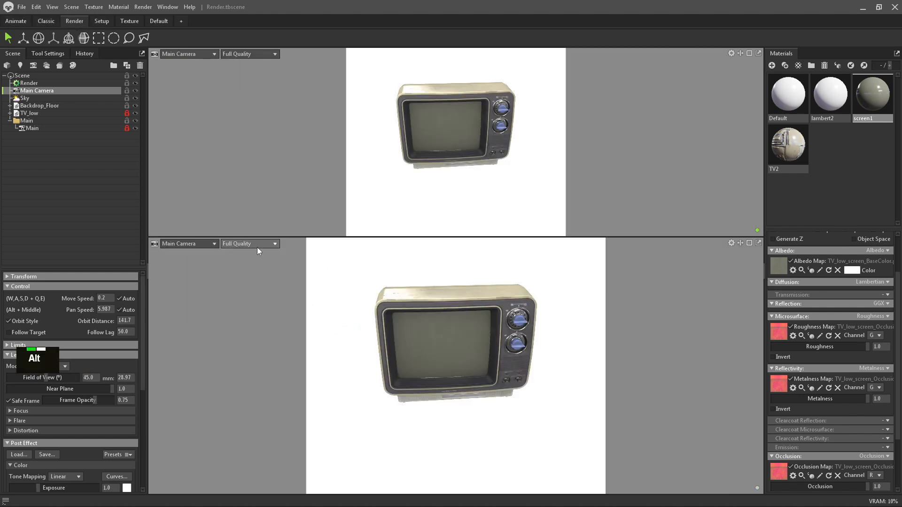
pyautogui.click(187, 243)
pyautogui.moveTo(184, 252)
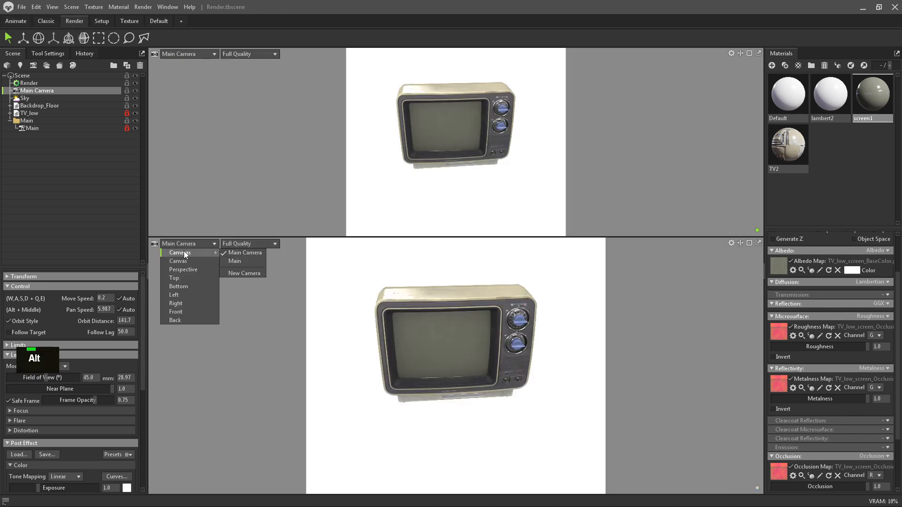
pyautogui.click(232, 261)
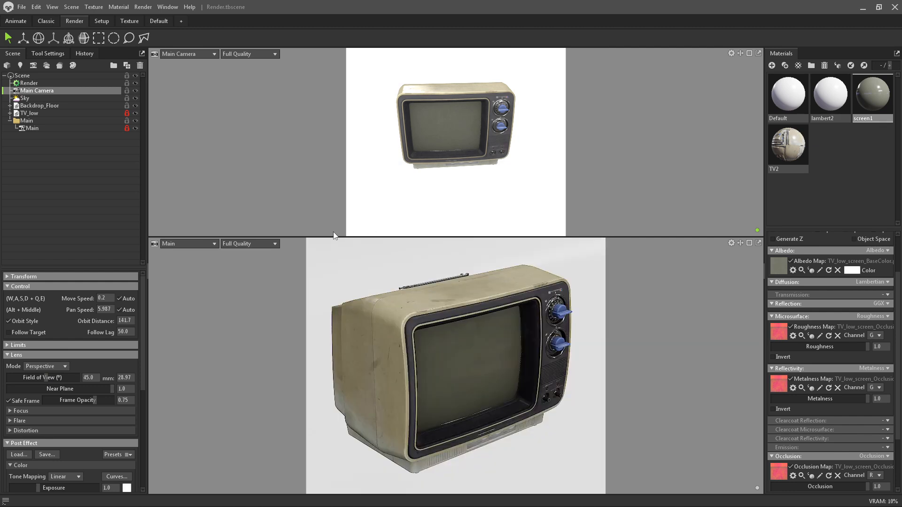
# Turn on ray tracing and set the Sky's backdrop mode to Color.
pyautogui.hotkey('ctrl', 'r')
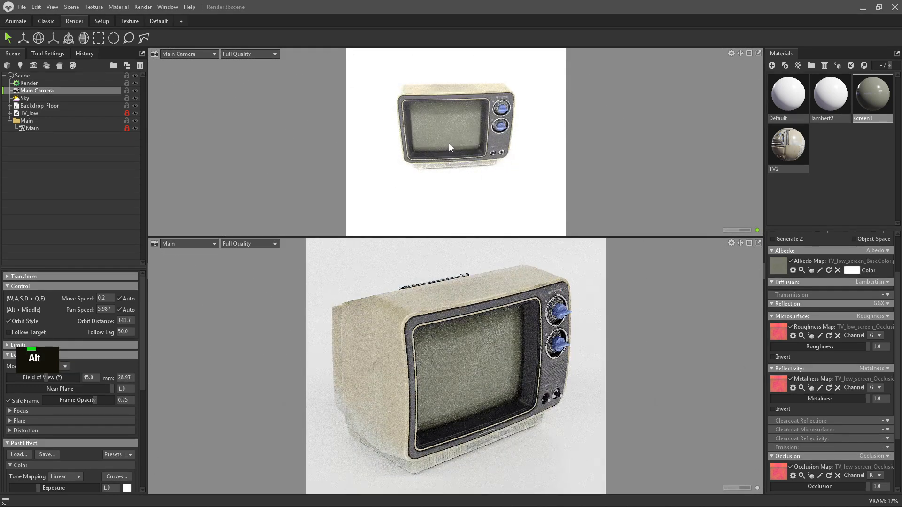
pyautogui.doubleClick(46, 99)
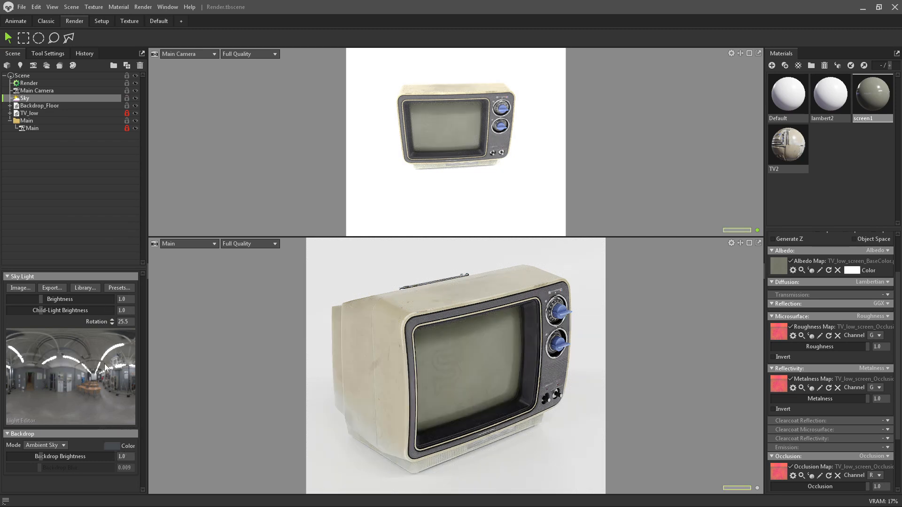
pyautogui.click(61, 445)
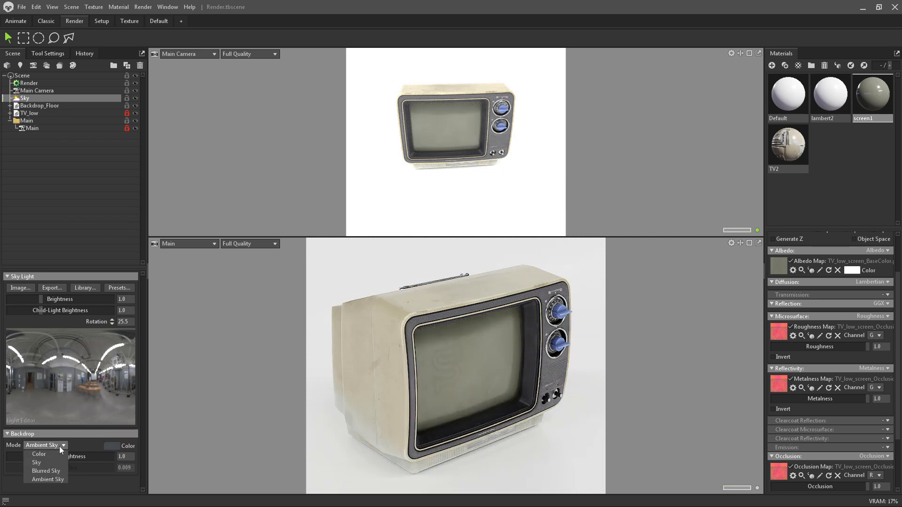
pyautogui.click(90, 445)
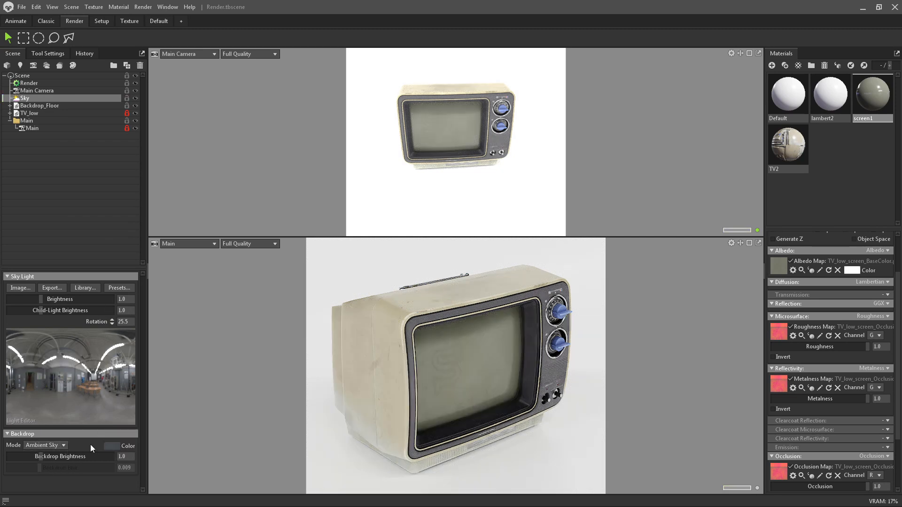
pyautogui.click(54, 446)
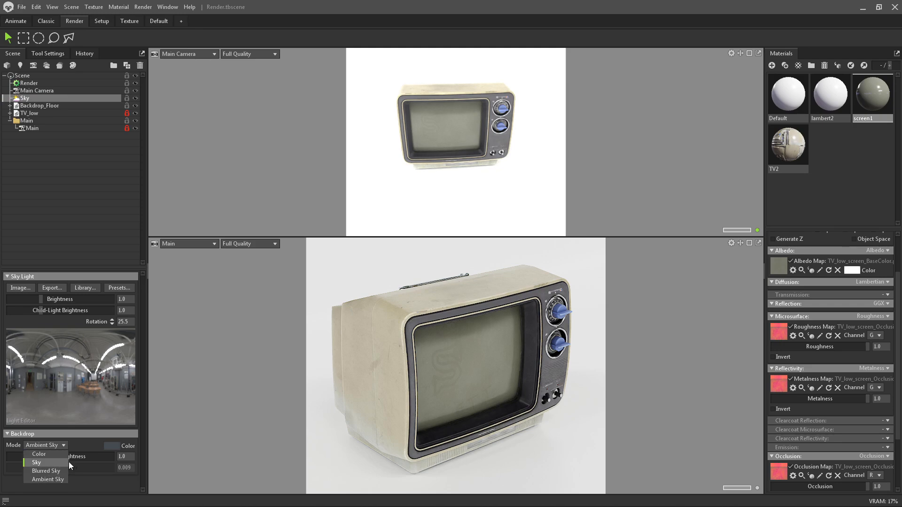
pyautogui.click(43, 454)
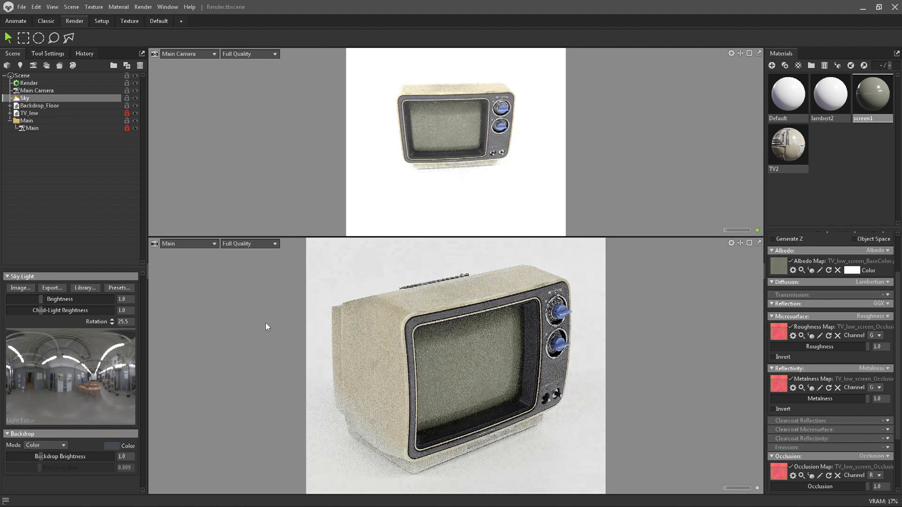
# Enlarge the lower viewport and give the lambert2 backdrop material a light grey albedo color, b1b1b1.
pyautogui.moveTo(465, 237); pyautogui.dragTo(470, 124)
pyautogui.click(830, 108)
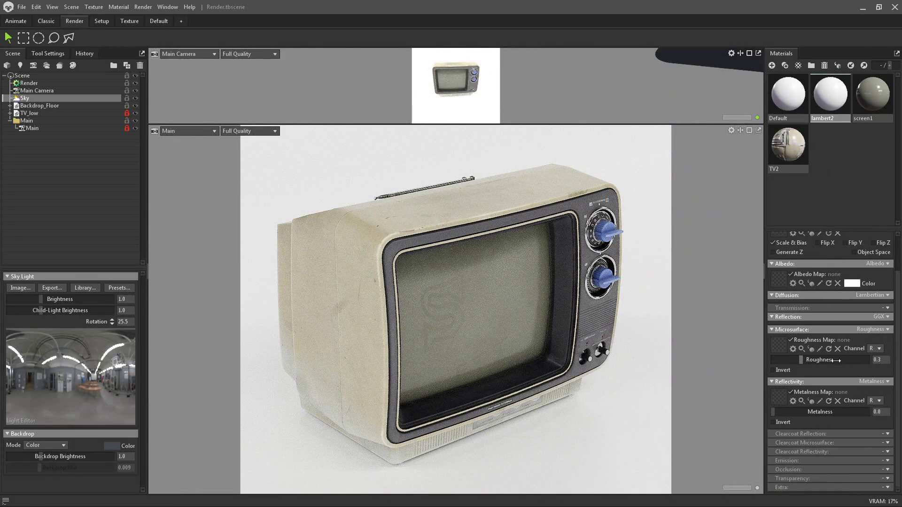
pyautogui.hotkey('ctrl', 'z')
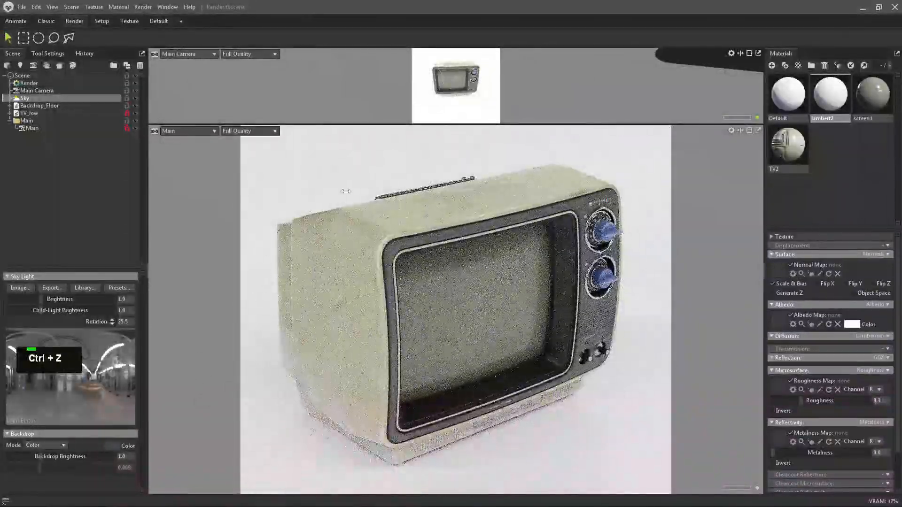
pyautogui.click(851, 324)
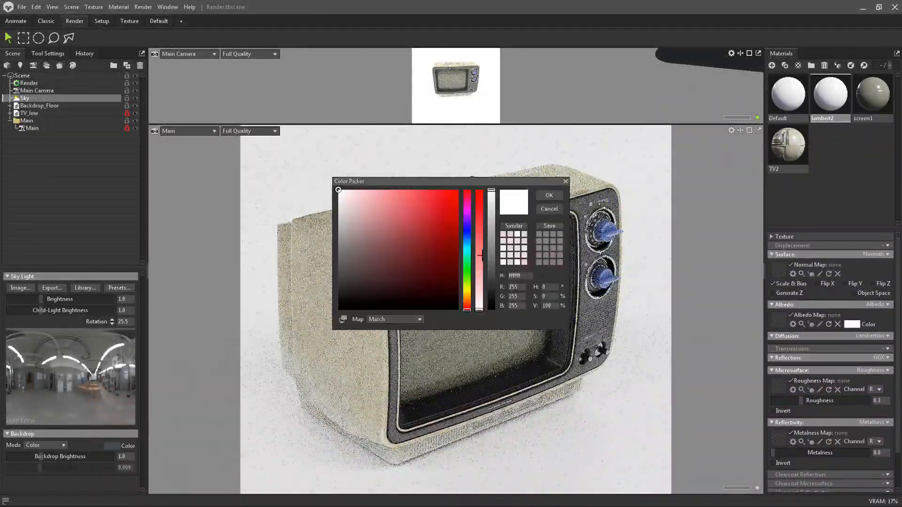
pyautogui.moveTo(339, 228); pyautogui.dragTo(324, 226)
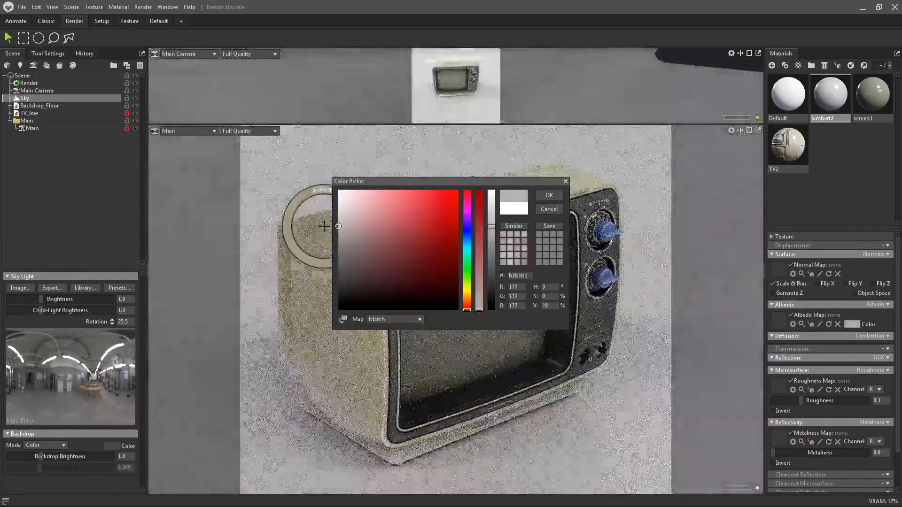
pyautogui.click(551, 194)
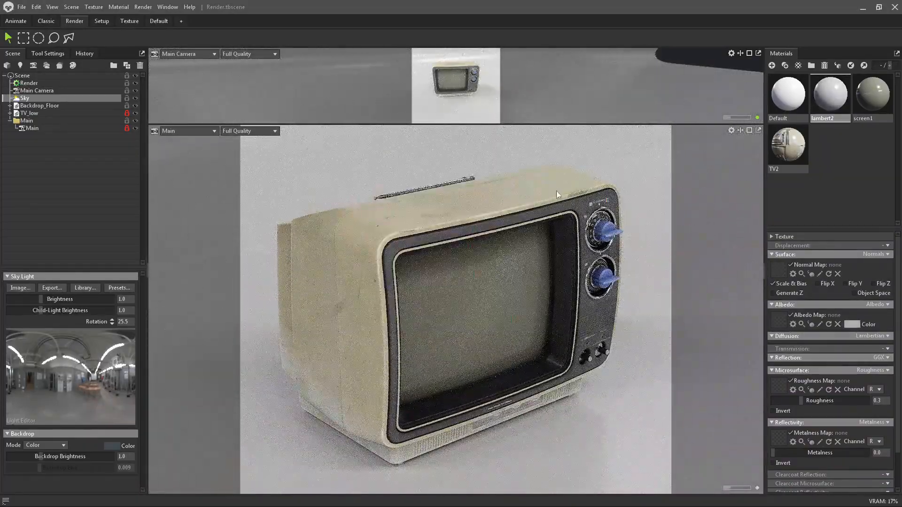
# Turn off ray tracing and darken the lambert2 material's albedo color to grey 949494.
pyautogui.hotkey('ctrl', 'r')
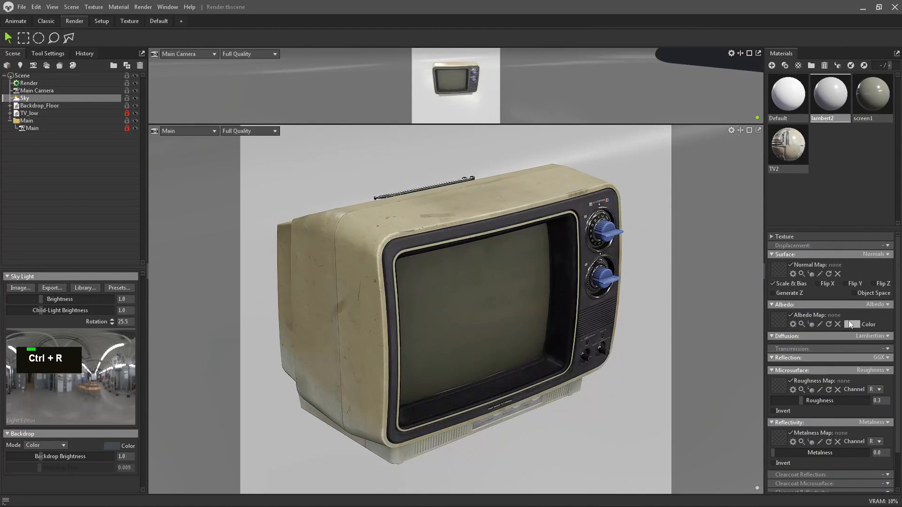
pyautogui.click(850, 324)
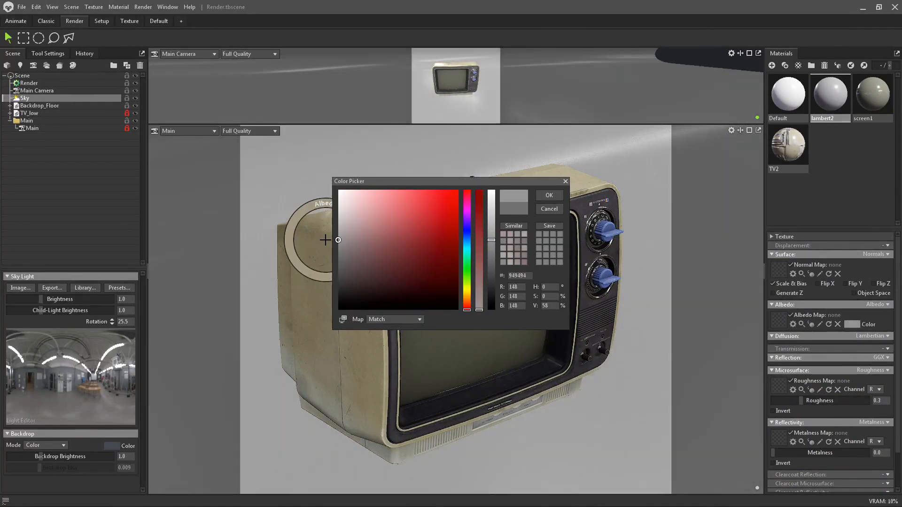
pyautogui.click(545, 193)
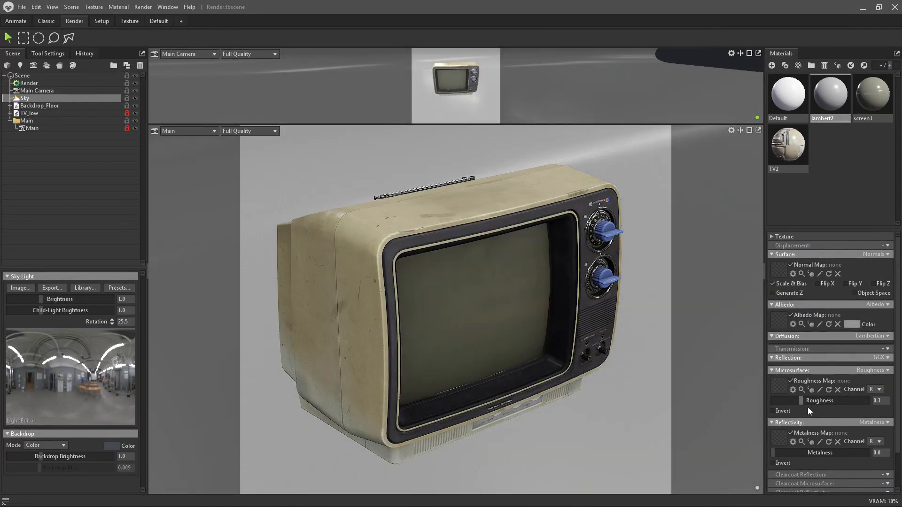
# Test higher metalness on the lambert2 material with ray tracing turned back on, and return Metalness to 0.
pyautogui.moveTo(793, 452); pyautogui.dragTo(806, 453)
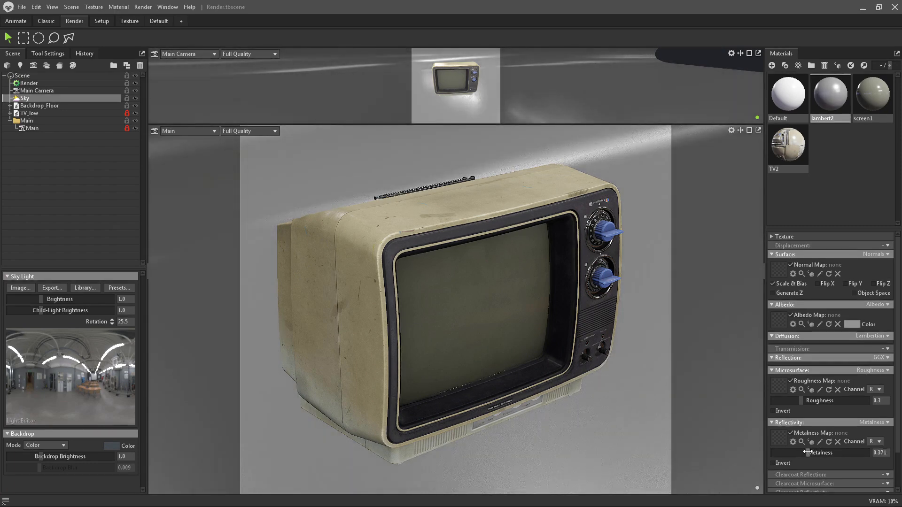
pyautogui.hotkey('ctrl', 'r')
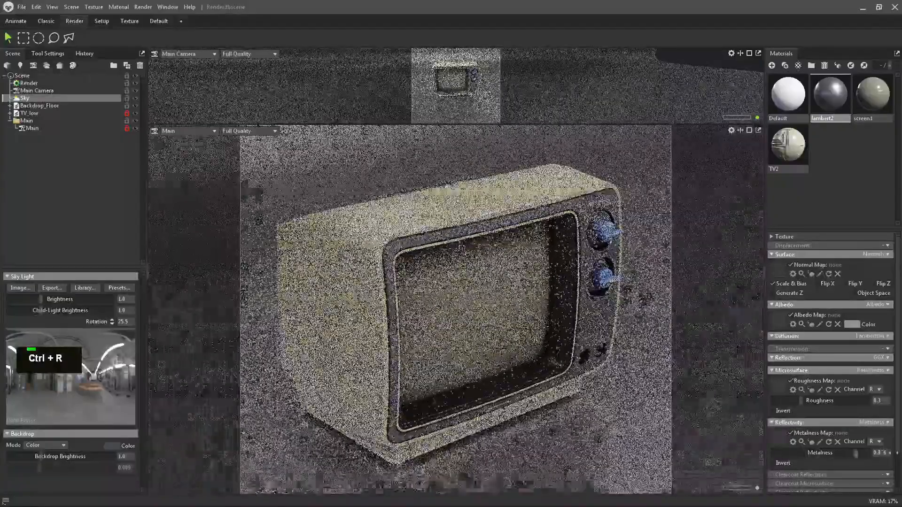
pyautogui.moveTo(893, 453); pyautogui.dragTo(772, 453)
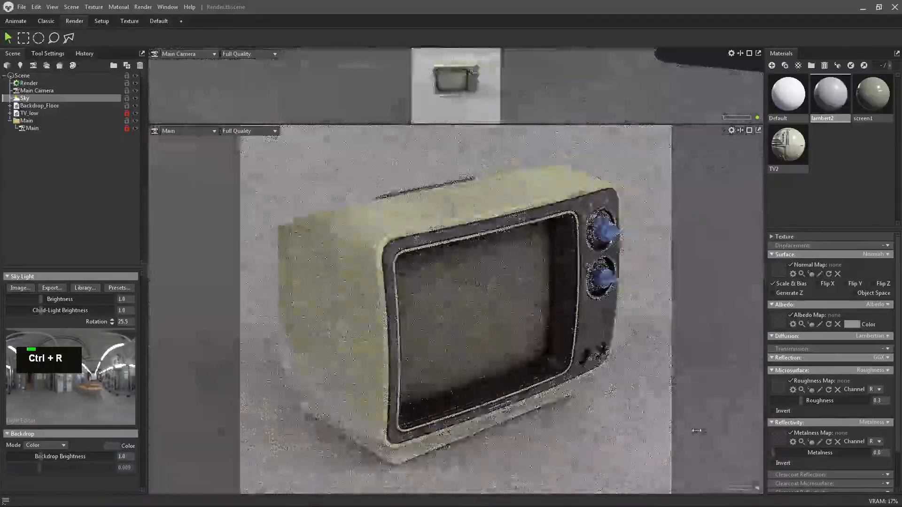
# Try a lower roughness of about 0.243 on the lambert2 material, undo it, and check its albedo color.
pyautogui.moveTo(799, 401)
pyautogui.mouseDown()
pyautogui.moveTo(886, 402)
pyautogui.moveTo(760, 402)
pyautogui.moveTo(796, 405)
pyautogui.mouseUp()
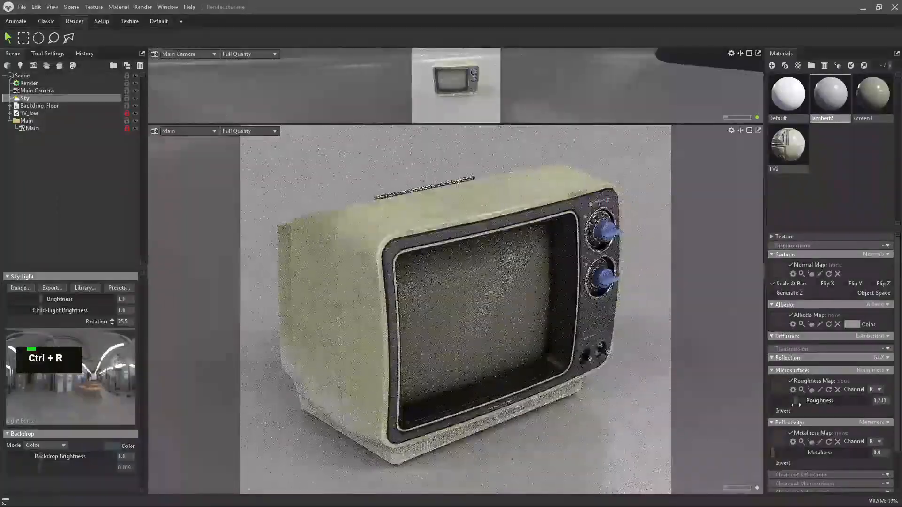
pyautogui.hotkey('ctrl', 'z')
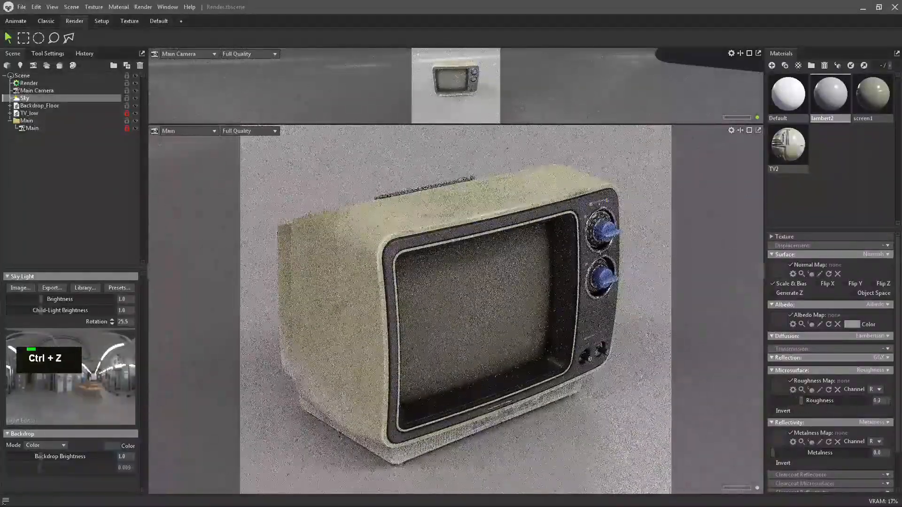
pyautogui.click(853, 323)
pyautogui.click(565, 182)
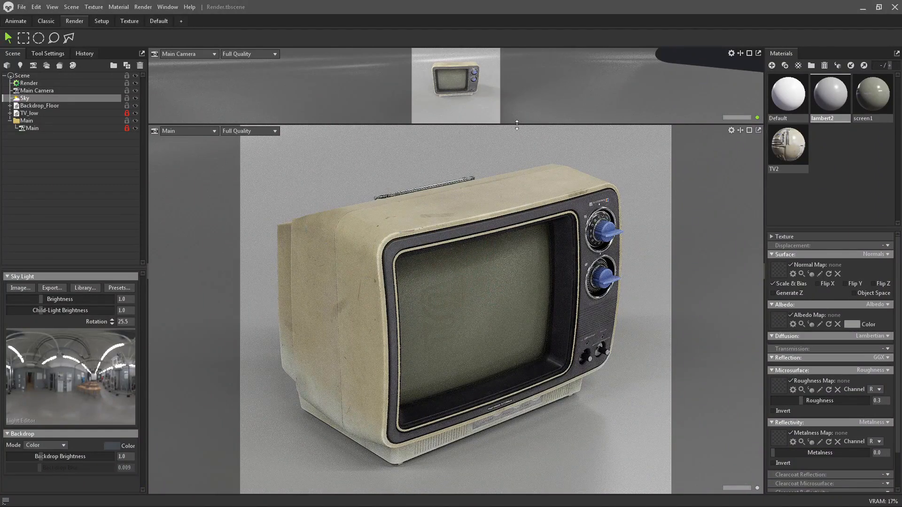
# Enlarge the upper viewport and turn off the safe frame for Main Camera.
pyautogui.moveTo(516, 125); pyautogui.dragTo(529, 248)
pyautogui.keyDown('alt'); pyautogui.moveTo(537, 176); pyautogui.dragTo(565, 171, button='right'); pyautogui.keyUp('alt')
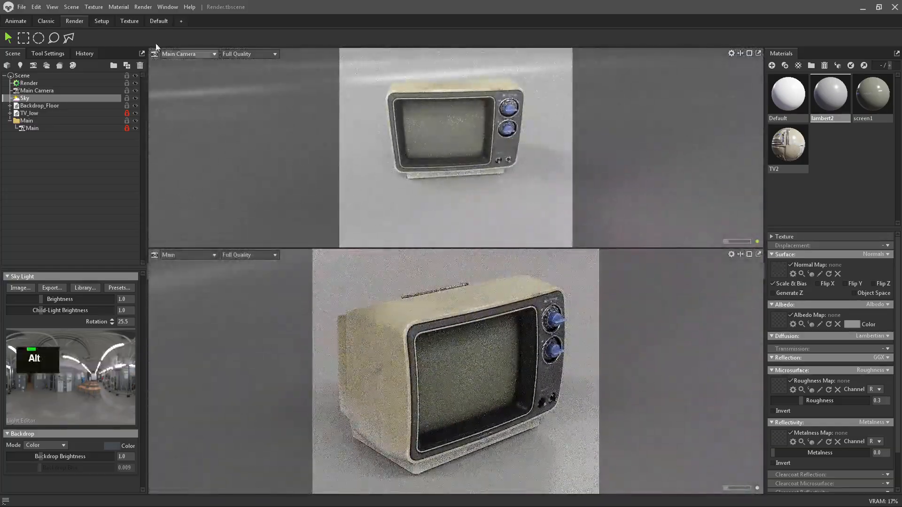
pyautogui.click(193, 54)
pyautogui.click(28, 90)
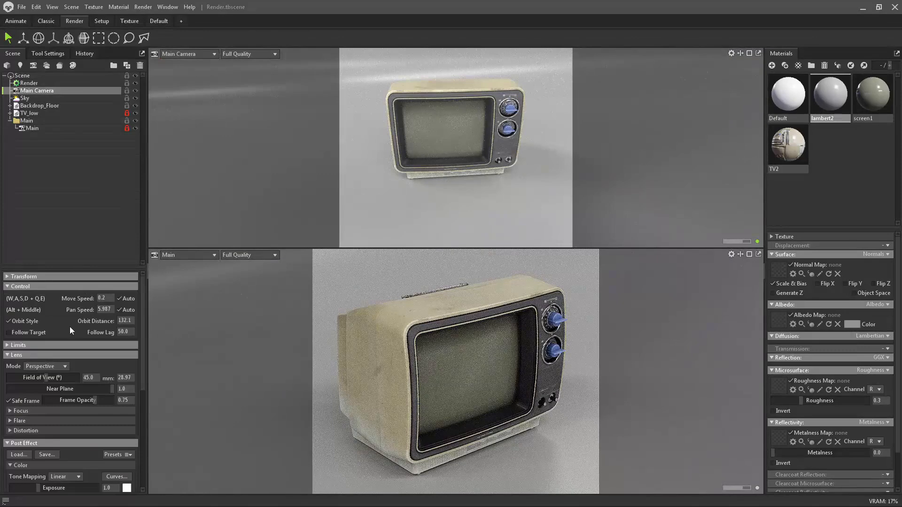
pyautogui.click(24, 400)
# Set the upper Main Camera viewport to Draft Quality.
pyautogui.keyDown('alt'); pyautogui.moveTo(408, 159); pyautogui.dragTo(486, 155, button='right'); pyautogui.keyUp('alt')
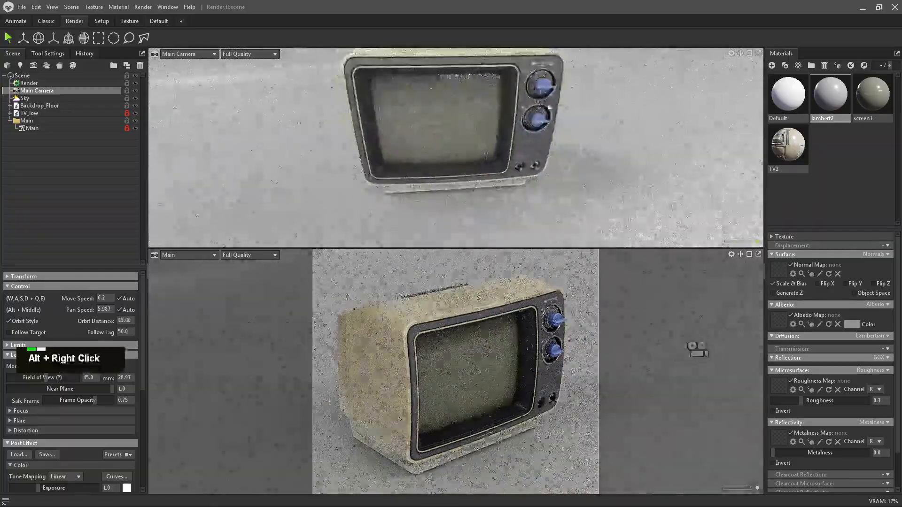
pyautogui.keyDown('alt'); pyautogui.moveTo(486, 155); pyautogui.dragTo(476, 162, button='middle'); pyautogui.keyUp('alt')
pyautogui.keyDown('alt'); pyautogui.moveTo(476, 162); pyautogui.dragTo(423, 132); pyautogui.keyUp('alt')
pyautogui.keyDown('alt'); pyautogui.moveTo(422, 131); pyautogui.dragTo(456, 198, button='middle'); pyautogui.keyUp('alt')
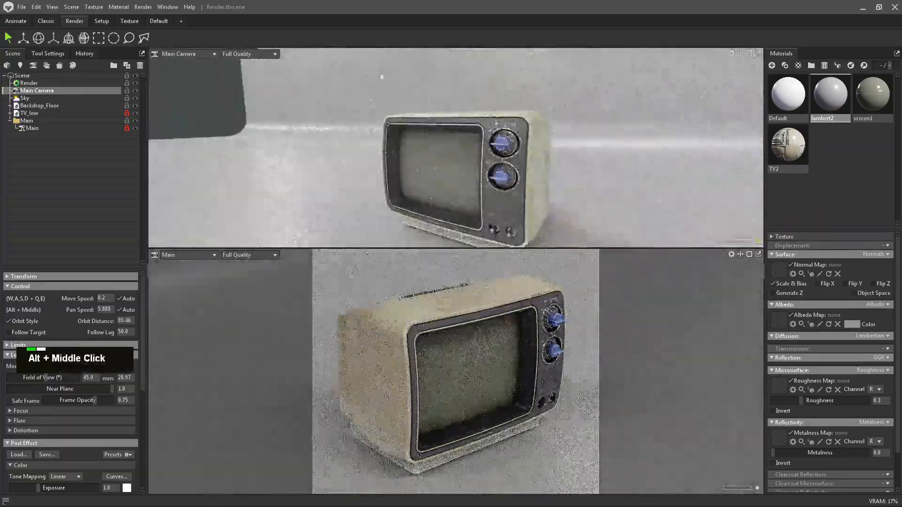
pyautogui.keyDown('alt'); pyautogui.moveTo(477, 149); pyautogui.dragTo(480, 135, button='middle'); pyautogui.keyUp('alt')
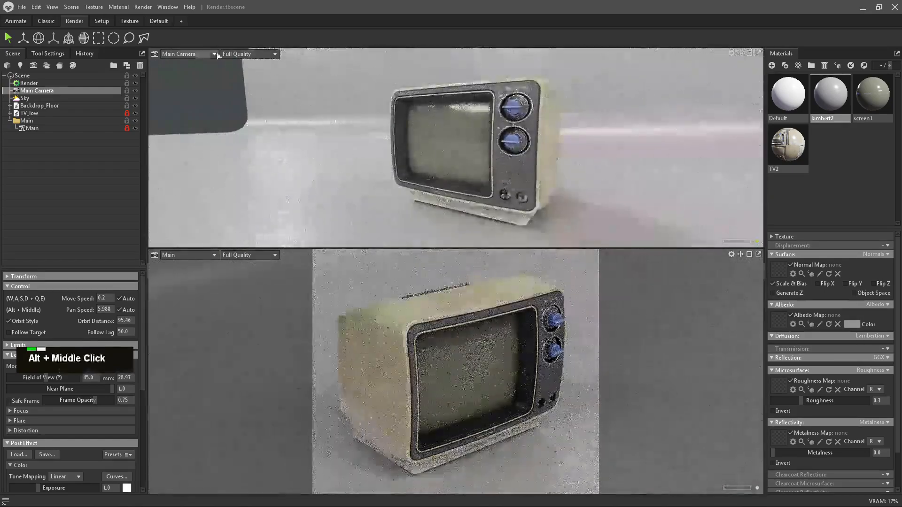
pyautogui.click(247, 54)
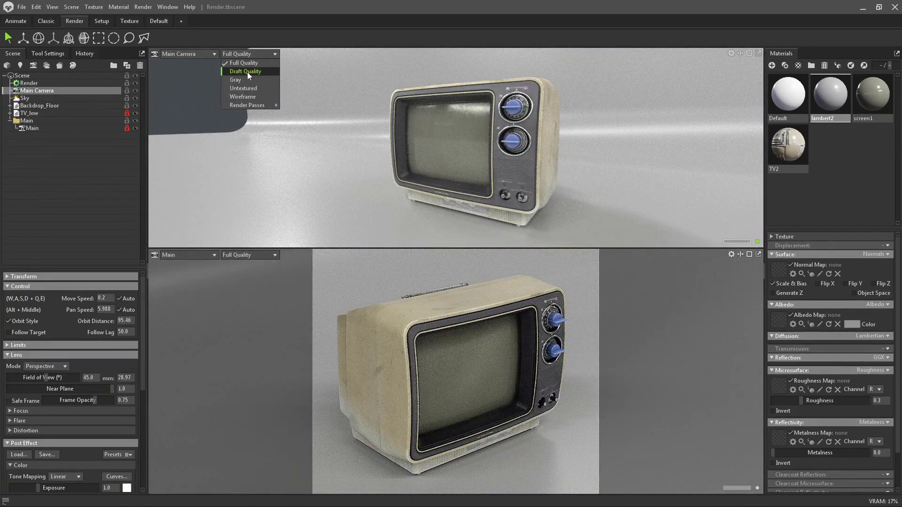
# Examine the TV and backdrop from several angles in the upper Draft Quality viewport.
pyautogui.keyDown('alt'); pyautogui.moveTo(390, 119); pyautogui.dragTo(369, 108, button='right'); pyautogui.keyUp('alt')
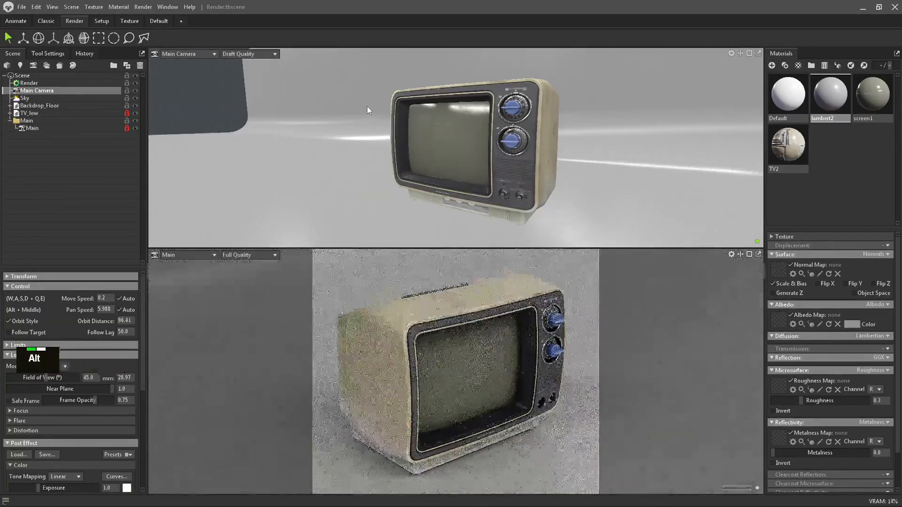
pyautogui.keyDown('alt'); pyautogui.moveTo(367, 106); pyautogui.dragTo(471, 126); pyautogui.keyUp('alt')
pyautogui.keyDown('alt'); pyautogui.moveTo(471, 126); pyautogui.dragTo(469, 122, button='middle'); pyautogui.keyUp('alt')
pyautogui.keyDown('alt'); pyautogui.moveTo(469, 122); pyautogui.dragTo(497, 146, button='right'); pyautogui.keyUp('alt')
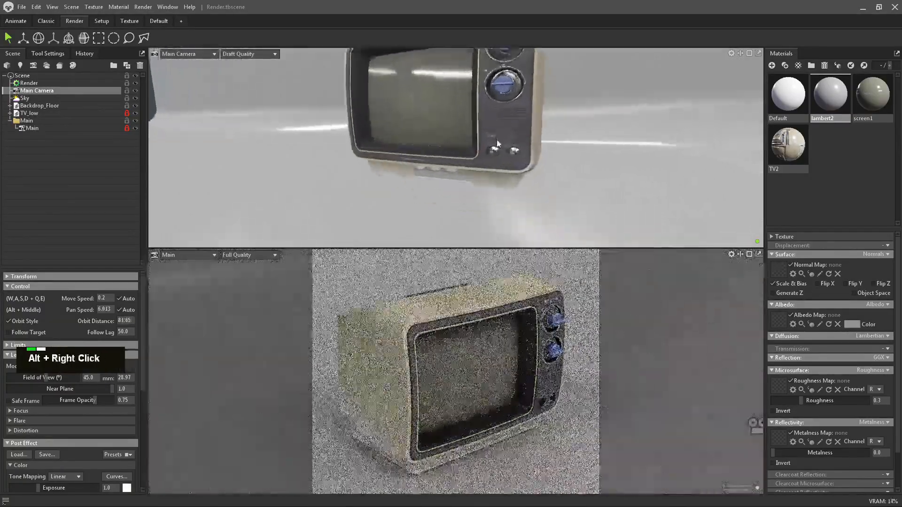
pyautogui.keyDown('alt'); pyautogui.moveTo(497, 118); pyautogui.dragTo(489, 147, button='middle'); pyautogui.keyUp('alt')
pyautogui.keyDown('alt'); pyautogui.moveTo(489, 147); pyautogui.dragTo(500, 156); pyautogui.keyUp('alt')
pyautogui.keyDown('alt'); pyautogui.moveTo(499, 156); pyautogui.dragTo(505, 152, button='right'); pyautogui.keyUp('alt')
pyautogui.keyDown('alt'); pyautogui.moveTo(505, 152); pyautogui.dragTo(481, 159); pyautogui.keyUp('alt')
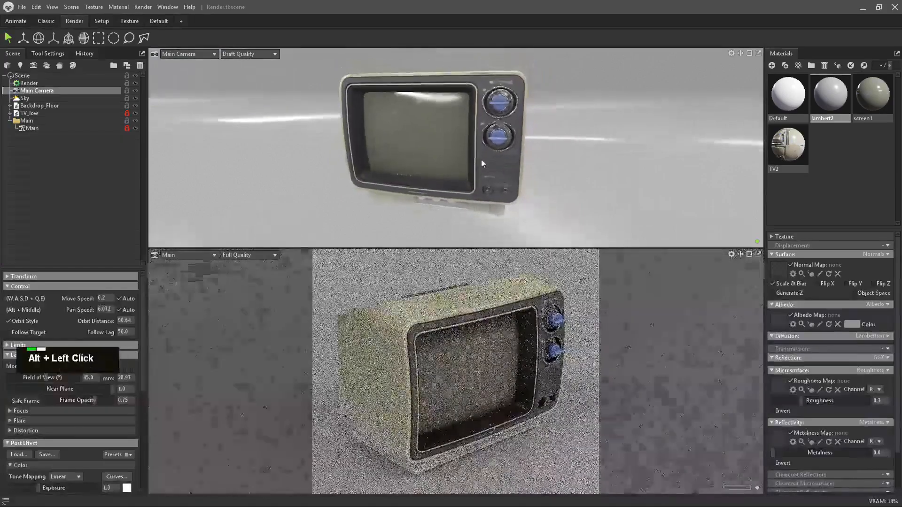
pyautogui.keyDown('alt'); pyautogui.moveTo(481, 159); pyautogui.dragTo(489, 155, button='middle'); pyautogui.keyUp('alt')
# Add a spot light to the scene and place it inside the Main folder.
pyautogui.rightClick(65, 164)
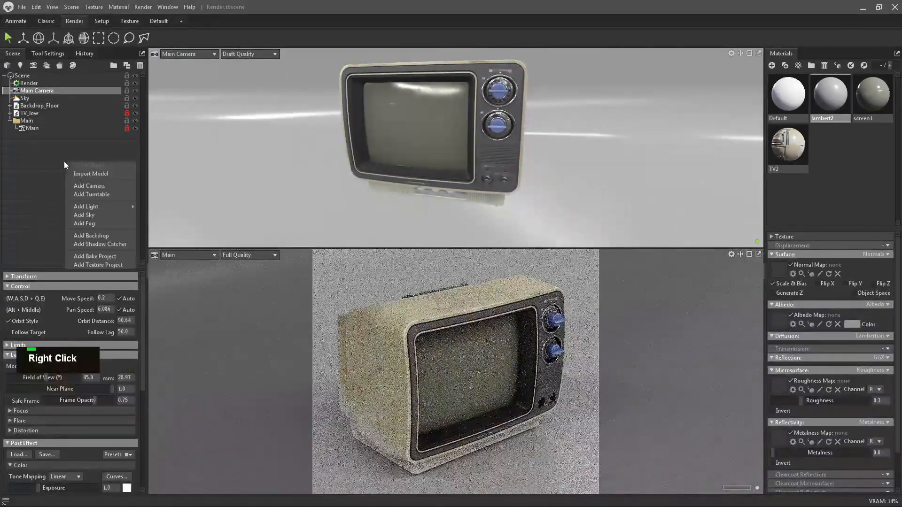
pyautogui.click(32, 149)
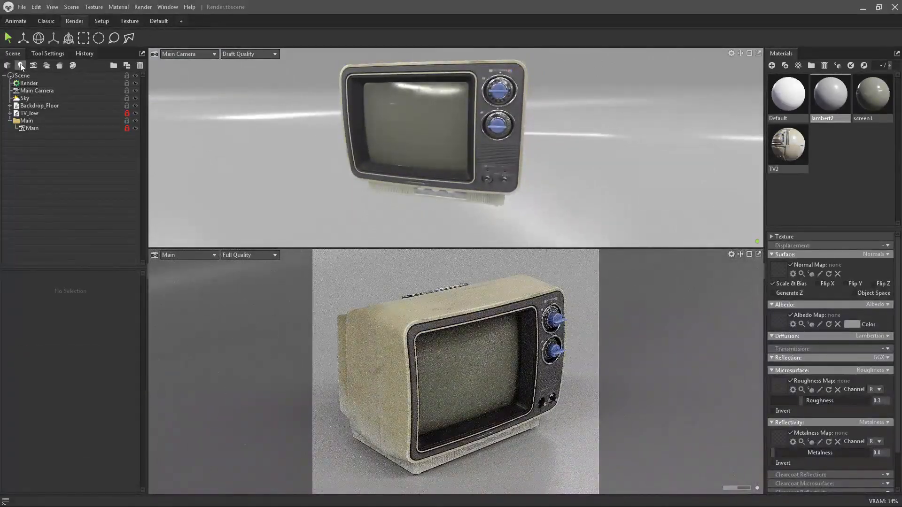
pyautogui.click(20, 67)
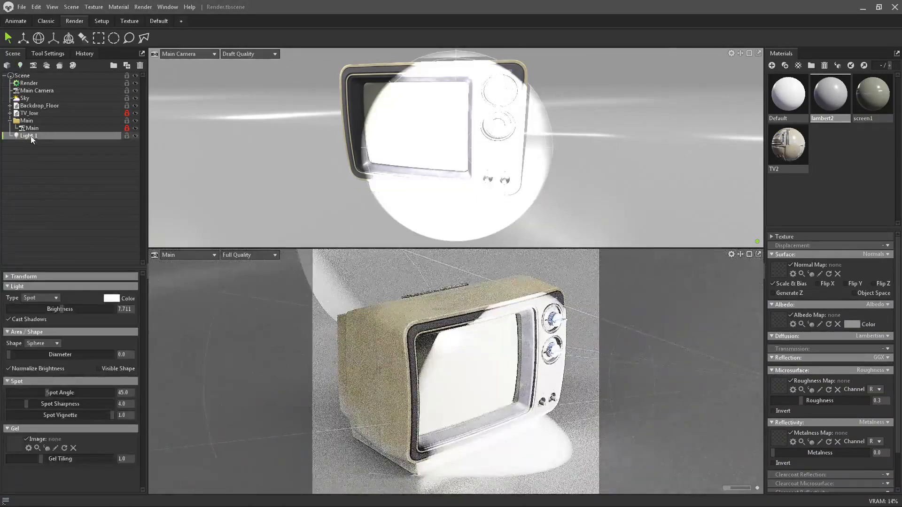
pyautogui.moveTo(31, 139); pyautogui.dragTo(18, 133)
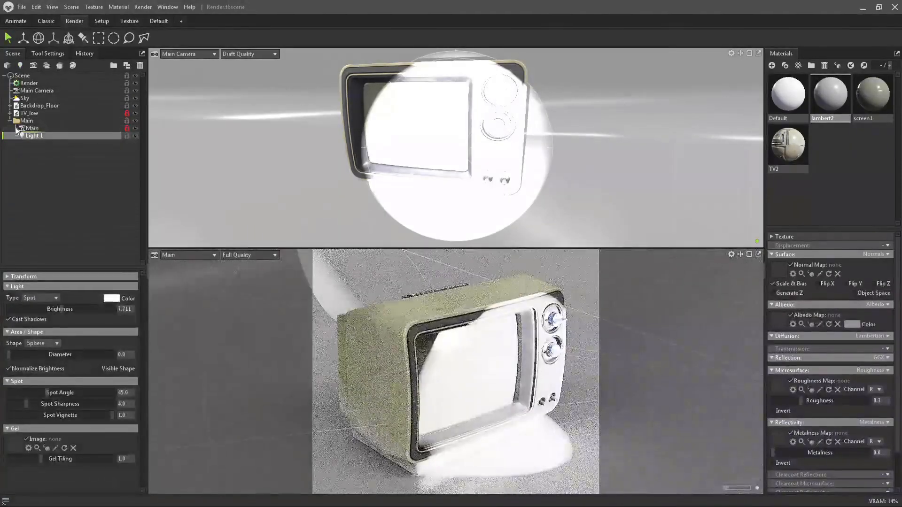
# Move the spot light farther away from the front of the TV.
pyautogui.keyDown('alt'); pyautogui.moveTo(371, 188); pyautogui.dragTo(351, 159, button='right'); pyautogui.keyUp('alt')
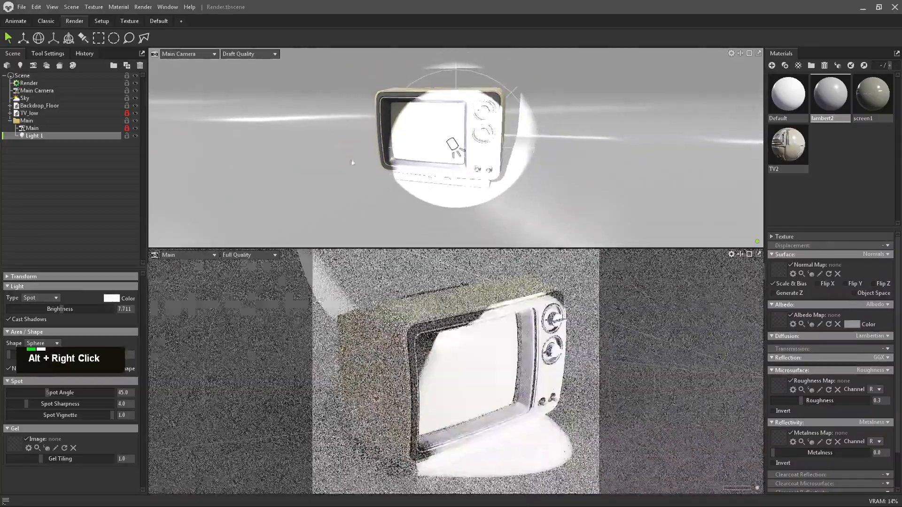
pyautogui.keyDown('alt'); pyautogui.moveTo(351, 159); pyautogui.dragTo(324, 155); pyautogui.keyUp('alt')
pyautogui.keyDown('alt'); pyautogui.moveTo(489, 189); pyautogui.dragTo(454, 165, button='right'); pyautogui.keyUp('alt')
pyautogui.press('w')
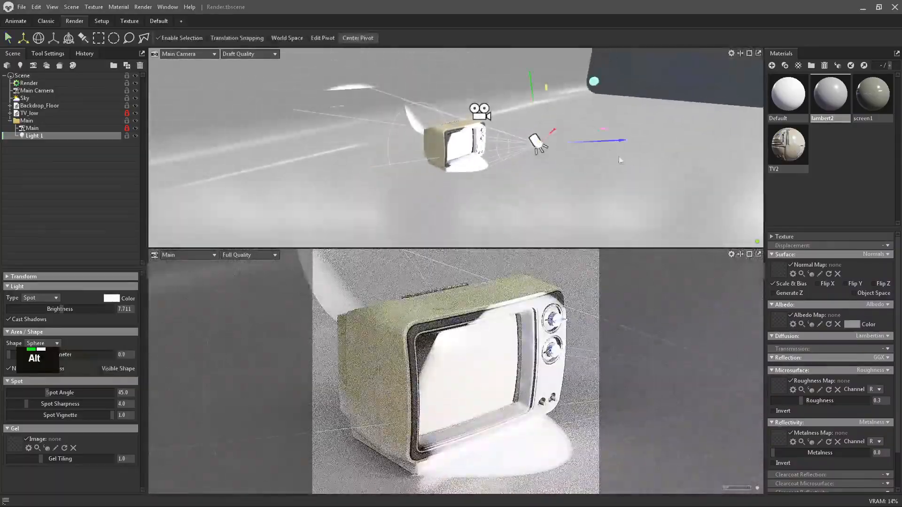
pyautogui.moveTo(614, 141); pyautogui.dragTo(771, 143)
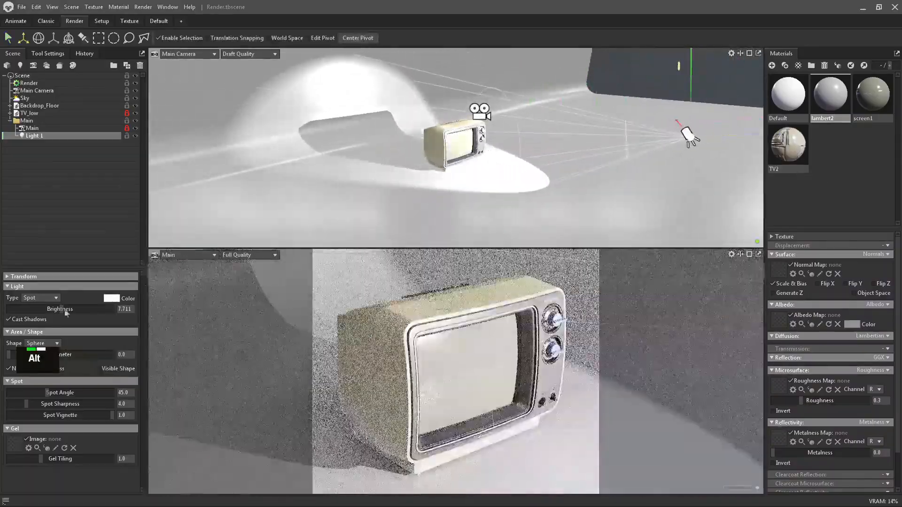
# Set the spot light's Spot Angle to 120 and its Brightness to 6.
pyautogui.moveTo(52, 391); pyautogui.dragTo(113, 392)
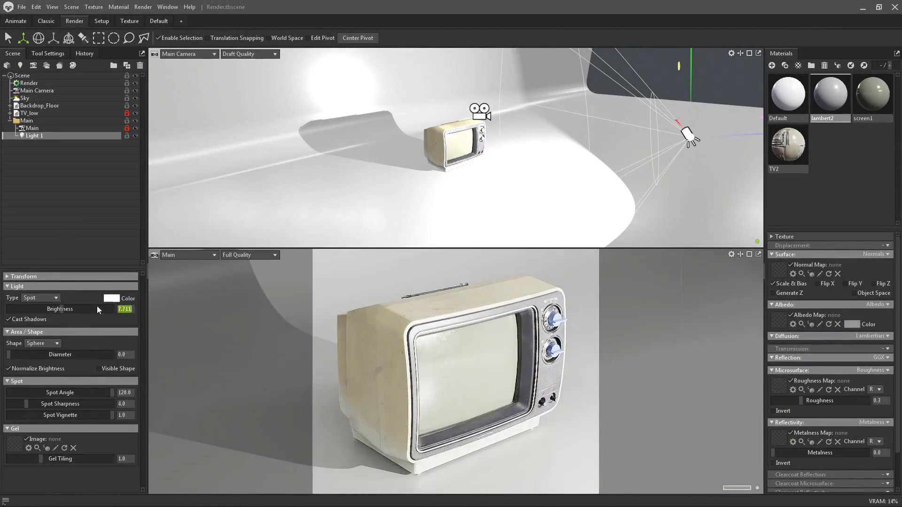
pyautogui.write('6')
pyautogui.press('Return')
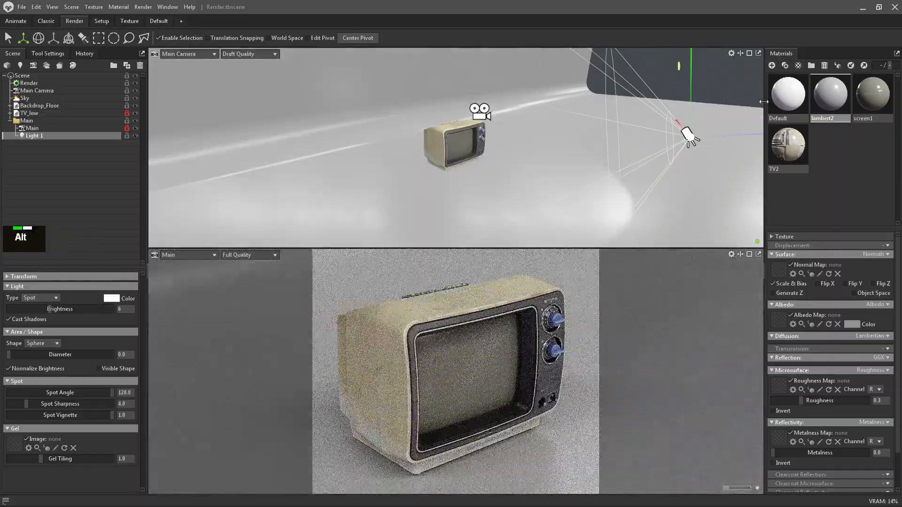
# Move the spot light back closer to the TV and set its Brightness to 6.5.
pyautogui.moveTo(730, 131); pyautogui.dragTo(627, 134)
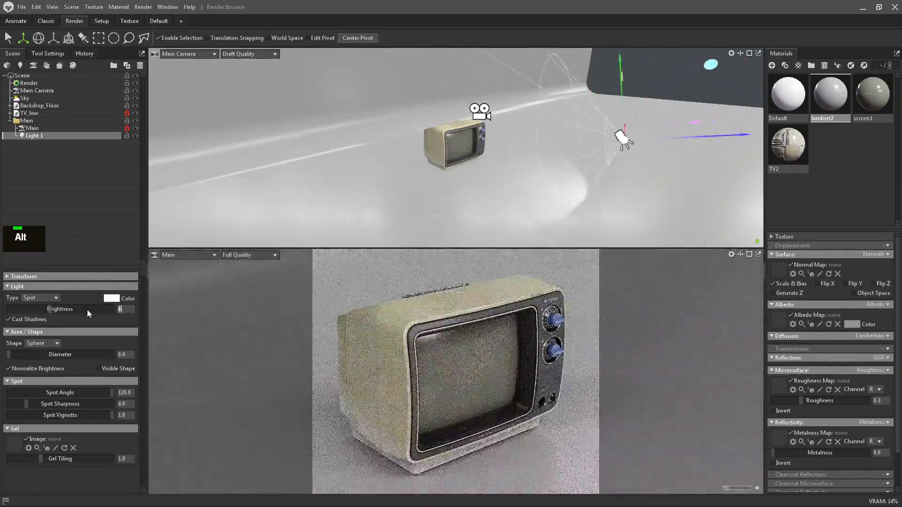
pyautogui.write('.5')
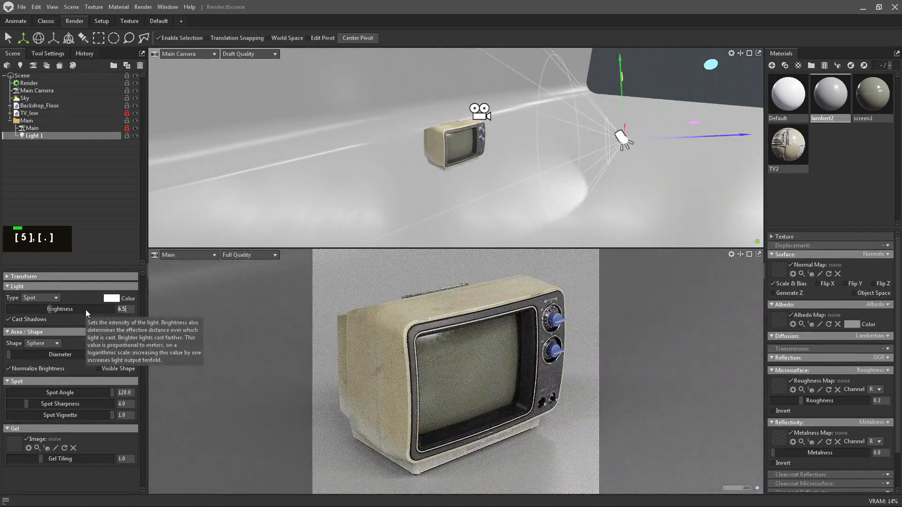
pyautogui.press('Return')
# Raise the spot light and shift it across the front of the TV to its left side.
pyautogui.press('alt')
pyautogui.moveTo(670, 137); pyautogui.dragTo(566, 157)
pyautogui.moveTo(526, 112); pyautogui.dragTo(537, 97)
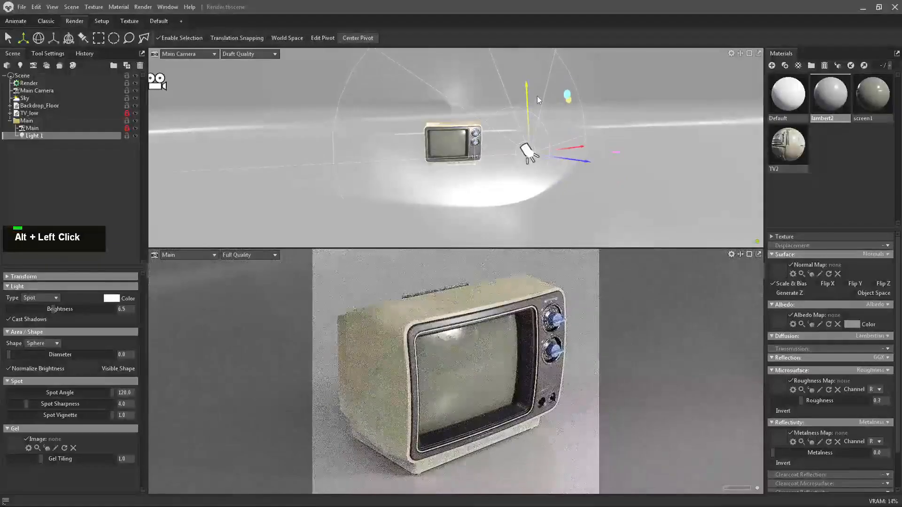
pyautogui.moveTo(558, 141); pyautogui.dragTo(461, 160)
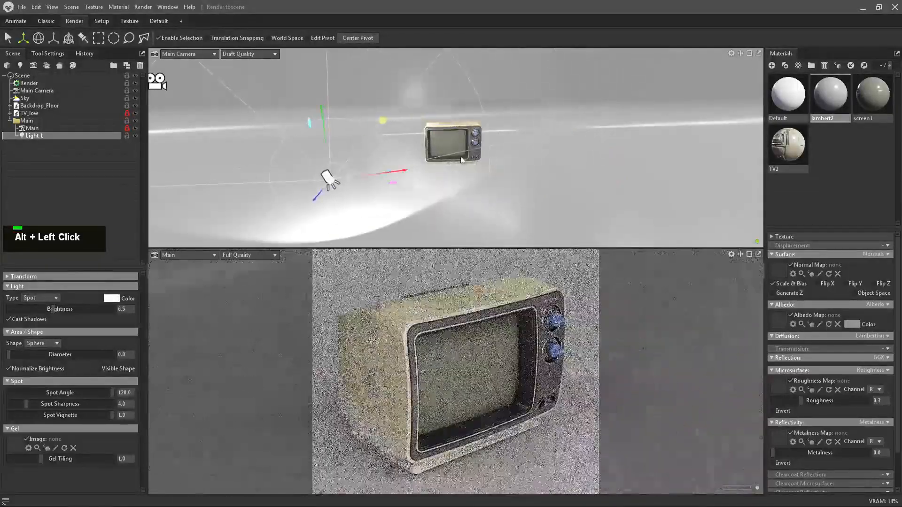
# Bring the spot light closer to the TV's left front corner.
pyautogui.press('e')
pyautogui.moveTo(359, 182); pyautogui.dragTo(548, 198)
pyautogui.press('w')
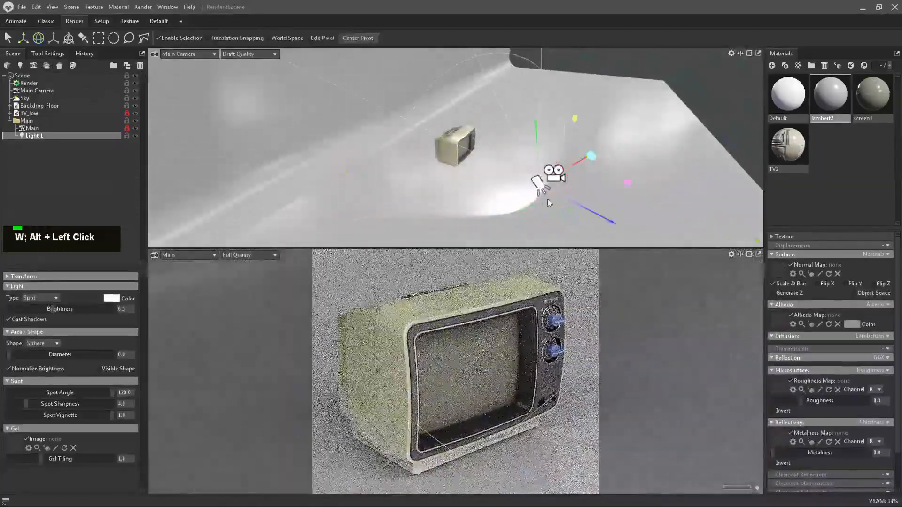
pyautogui.moveTo(626, 183); pyautogui.dragTo(559, 179)
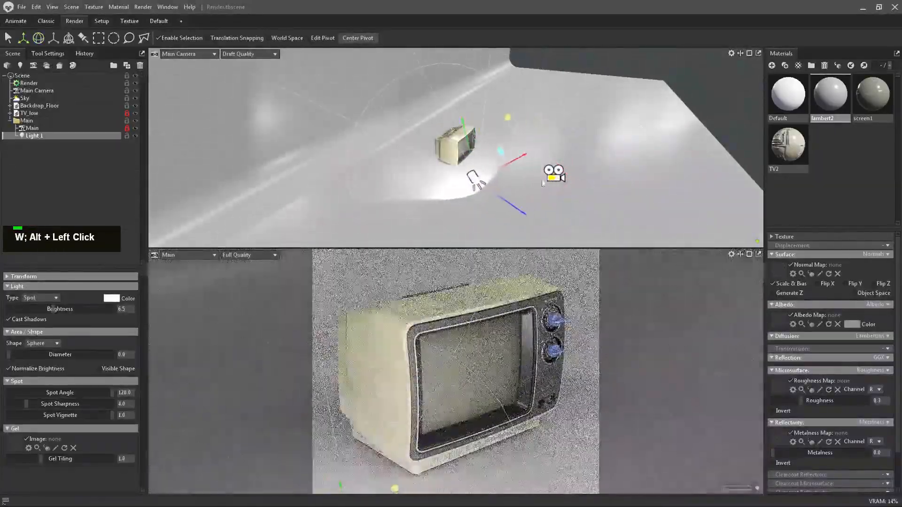
pyautogui.keyDown('alt'); pyautogui.moveTo(519, 208); pyautogui.dragTo(383, 123); pyautogui.keyUp('alt')
pyautogui.press('e')
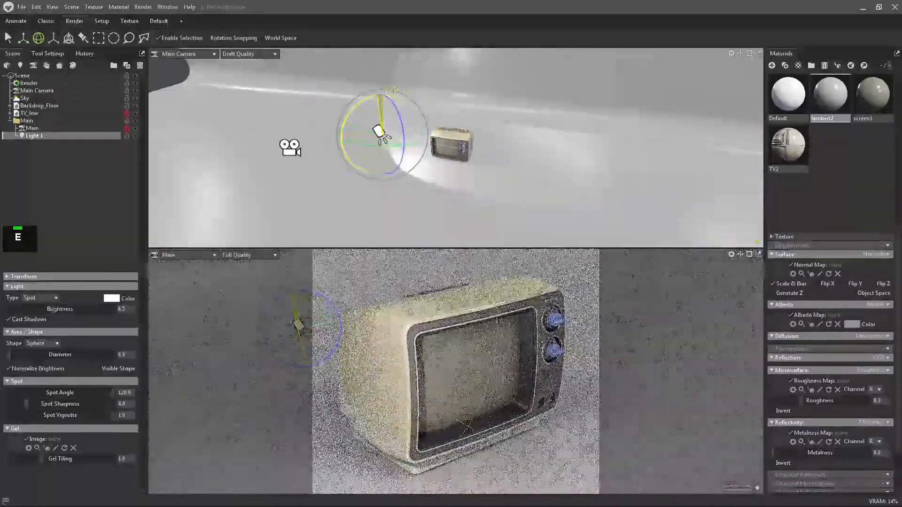
# Fine-tune the spot light's position beside the TV and set its Brightness to 6.7.
pyautogui.press('w')
pyautogui.keyDown('alt'); pyautogui.moveTo(323, 147); pyautogui.dragTo(429, 165); pyautogui.keyUp('alt')
pyautogui.moveTo(356, 180); pyautogui.dragTo(363, 176)
pyautogui.moveTo(442, 165); pyautogui.dragTo(441, 172)
pyautogui.moveTo(373, 179); pyautogui.dragTo(371, 180)
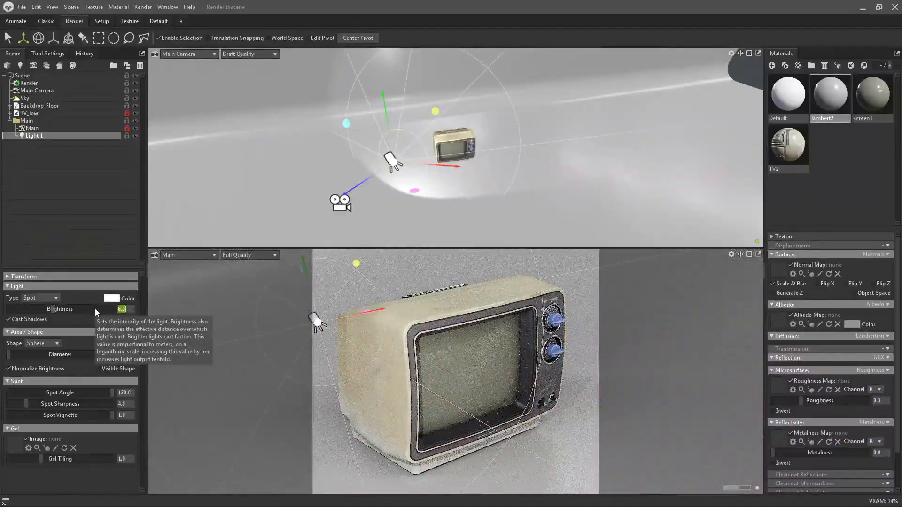
pyautogui.write('6.7')
pyautogui.press('Return')
pyautogui.press('alt')
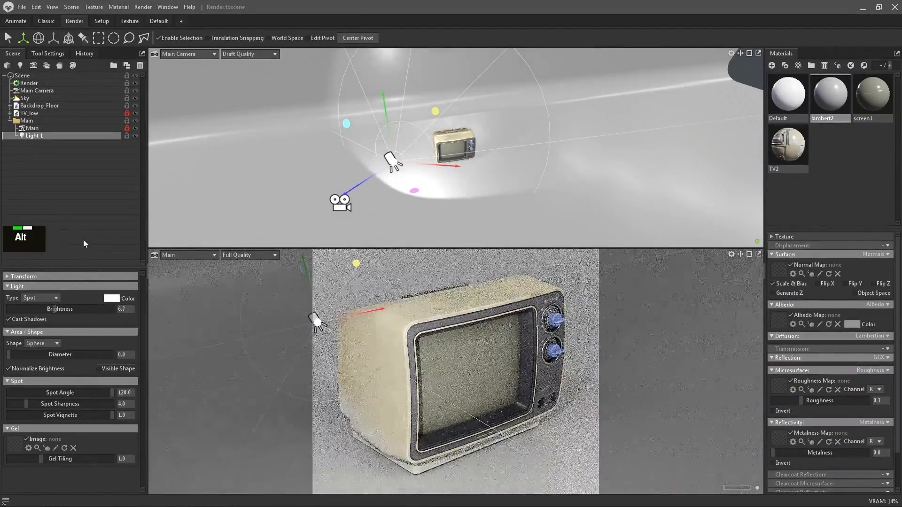
# Pull the spot light back from the TV toward the Main camera and adjust its rotation.
pyautogui.keyDown('alt'); pyautogui.moveTo(612, 94); pyautogui.dragTo(522, 124, button='right'); pyautogui.keyUp('alt')
pyautogui.keyDown('alt'); pyautogui.moveTo(522, 124); pyautogui.dragTo(404, 143); pyautogui.keyUp('alt')
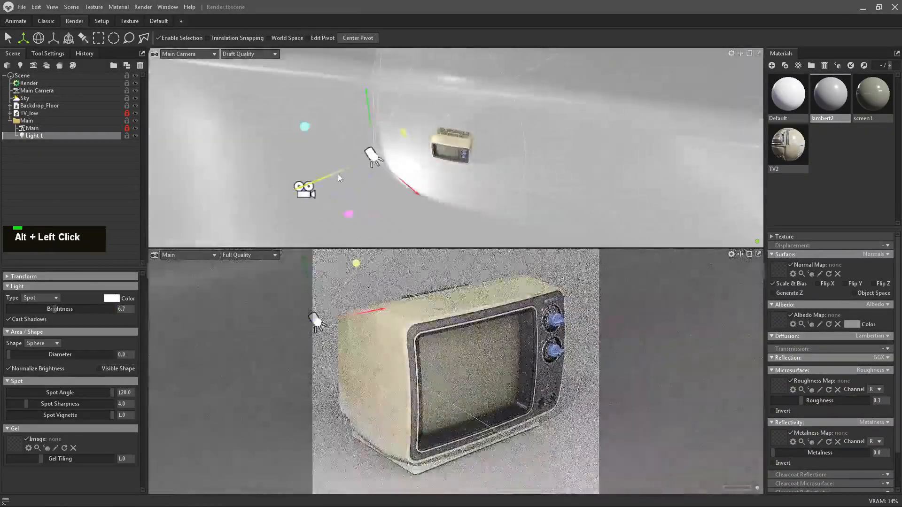
pyautogui.moveTo(337, 173)
pyautogui.mouseDown()
pyautogui.moveTo(288, 183)
pyautogui.moveTo(323, 167)
pyautogui.mouseUp()
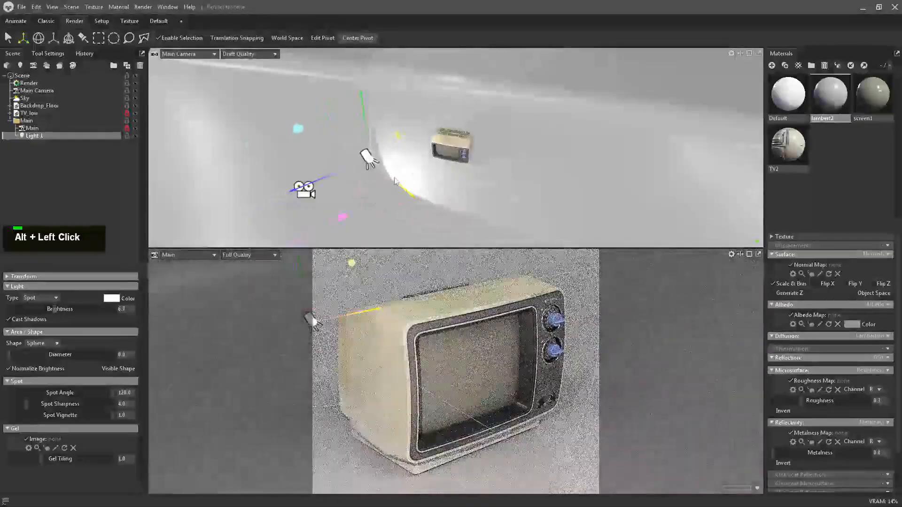
pyautogui.moveTo(395, 179); pyautogui.dragTo(403, 187)
pyautogui.press('e')
pyautogui.moveTo(353, 142); pyautogui.dragTo(365, 132)
pyautogui.press('w')
pyautogui.moveTo(329, 181); pyautogui.dragTo(315, 185)
# Enlarge the lower viewport that shows the Main camera's full-quality render.
pyautogui.keyDown('alt'); pyautogui.moveTo(487, 178); pyautogui.dragTo(486, 179, button='right'); pyautogui.keyUp('alt')
pyautogui.keyDown('alt'); pyautogui.moveTo(487, 178); pyautogui.dragTo(449, 196); pyautogui.keyUp('alt')
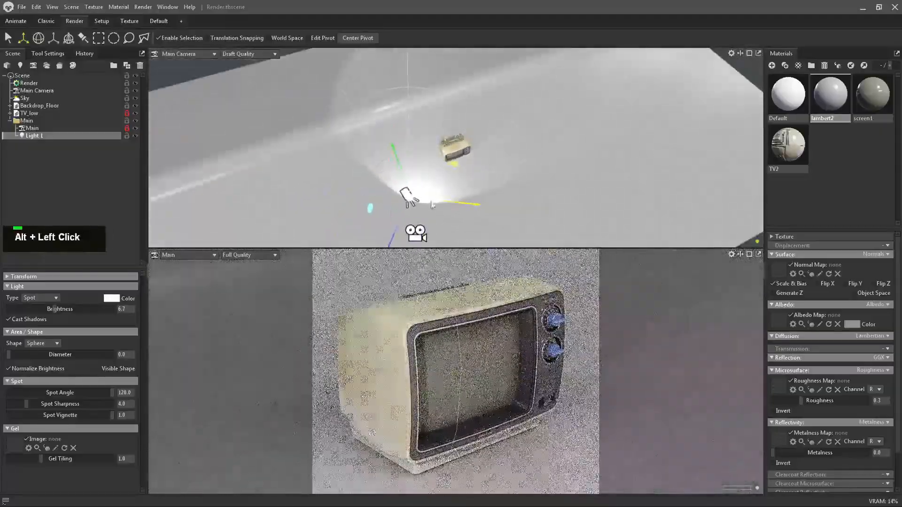
pyautogui.press('e')
pyautogui.moveTo(449, 212); pyautogui.dragTo(467, 79)
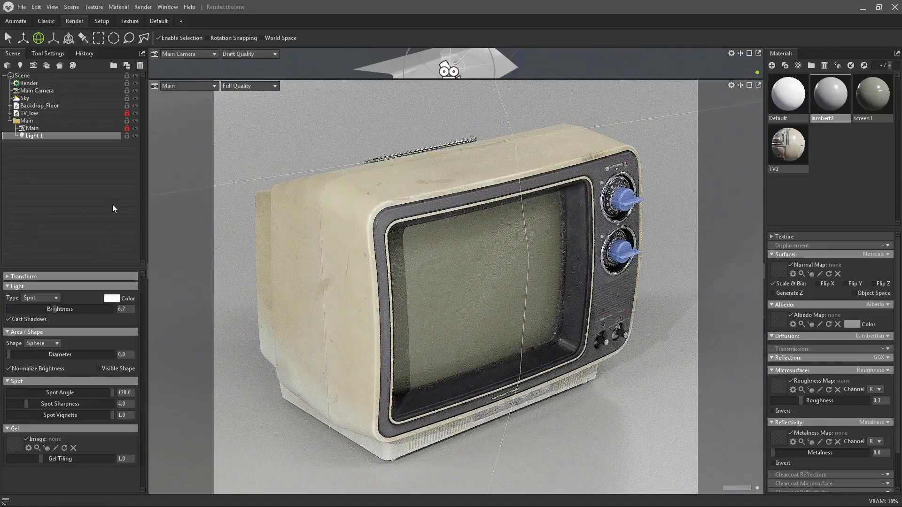
# Try the Rectangle shape on the spot light and return it to Sphere.
pyautogui.click(55, 344)
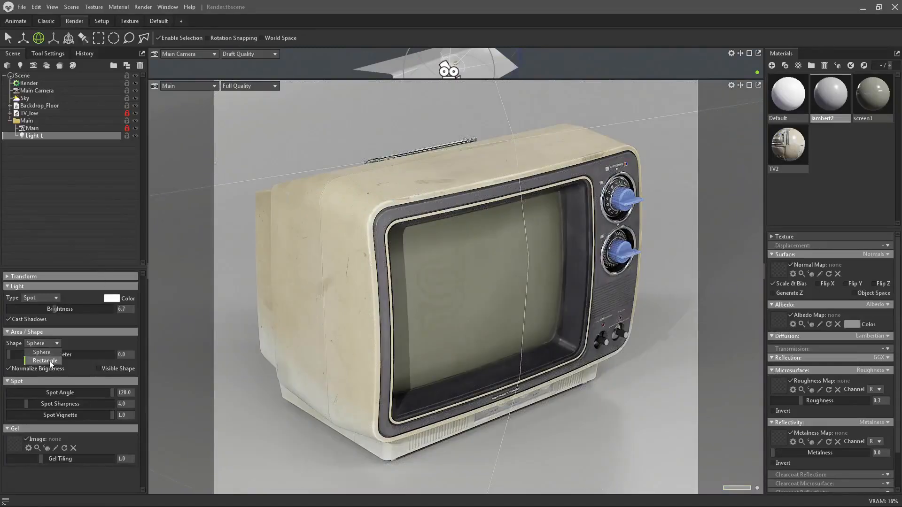
pyautogui.click(49, 362)
pyautogui.click(56, 343)
pyautogui.click(50, 353)
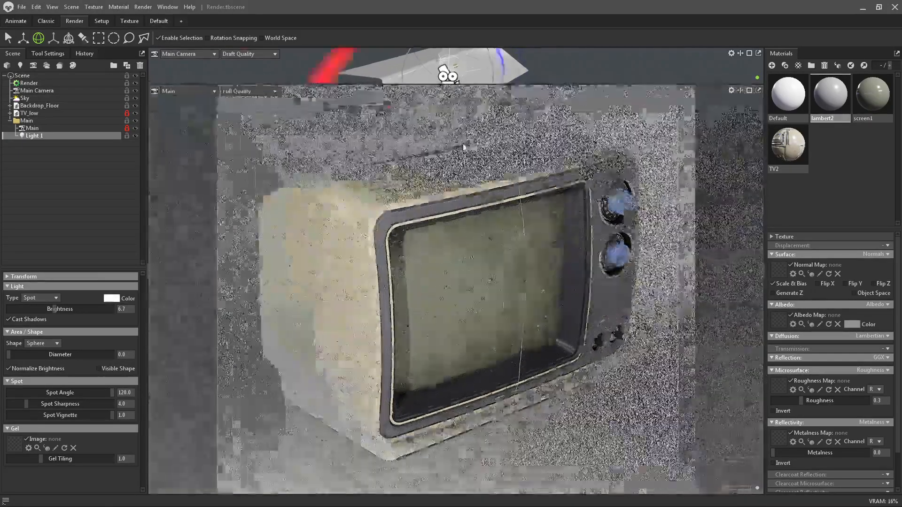
# Enlarge the upper viewport again and set the spot light's Diameter to 15.
pyautogui.moveTo(470, 81); pyautogui.dragTo(454, 217)
pyautogui.press('alt')
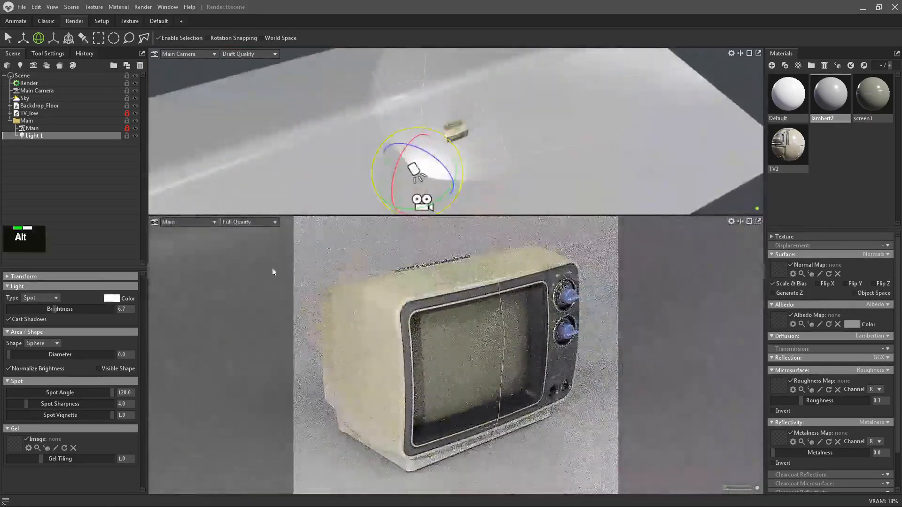
pyautogui.moveTo(18, 354); pyautogui.dragTo(41, 354)
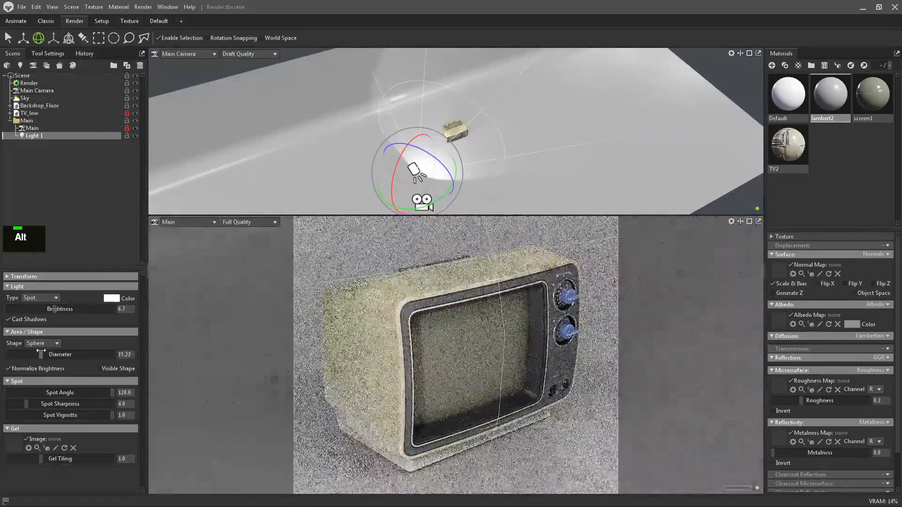
pyautogui.write('15')
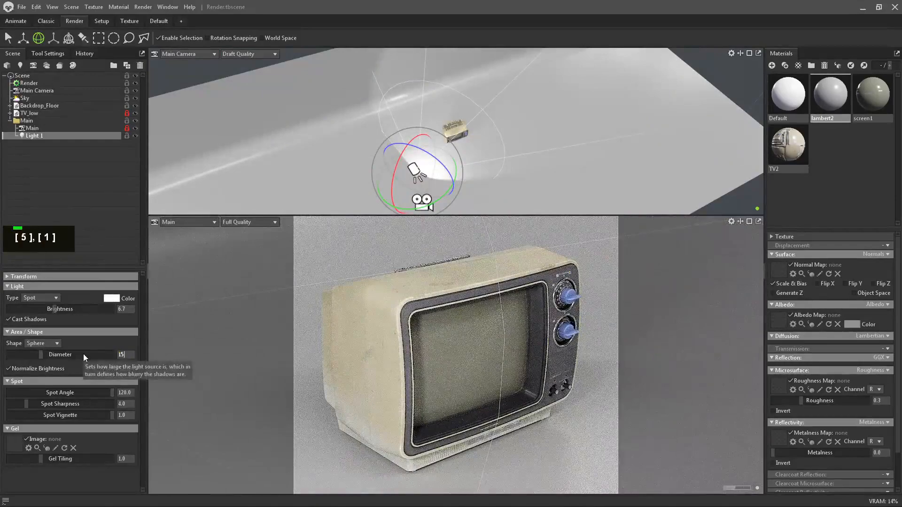
pyautogui.press('Return')
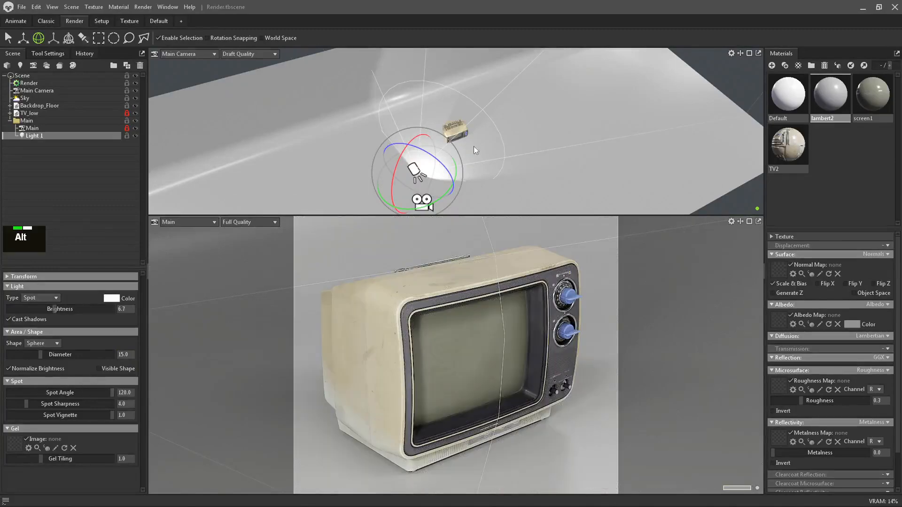
# Hide the spot light to compare the render without it, and delete it from the Main folder.
pyautogui.click(133, 136)
pyautogui.doubleClick(97, 135)
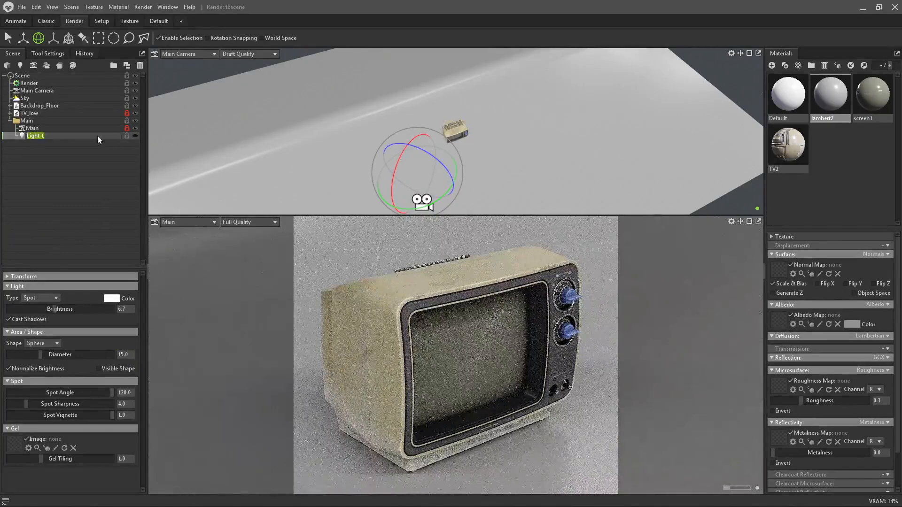
pyautogui.press('Delete')
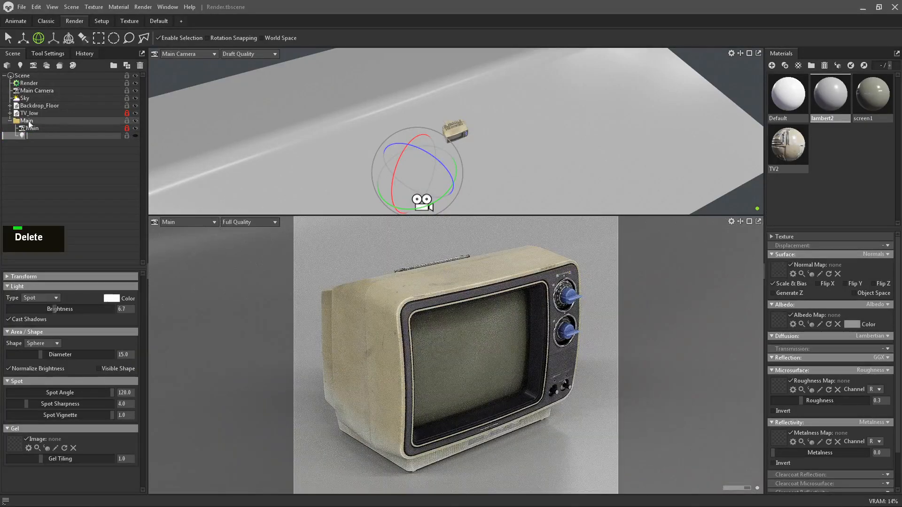
pyautogui.press('Delete')
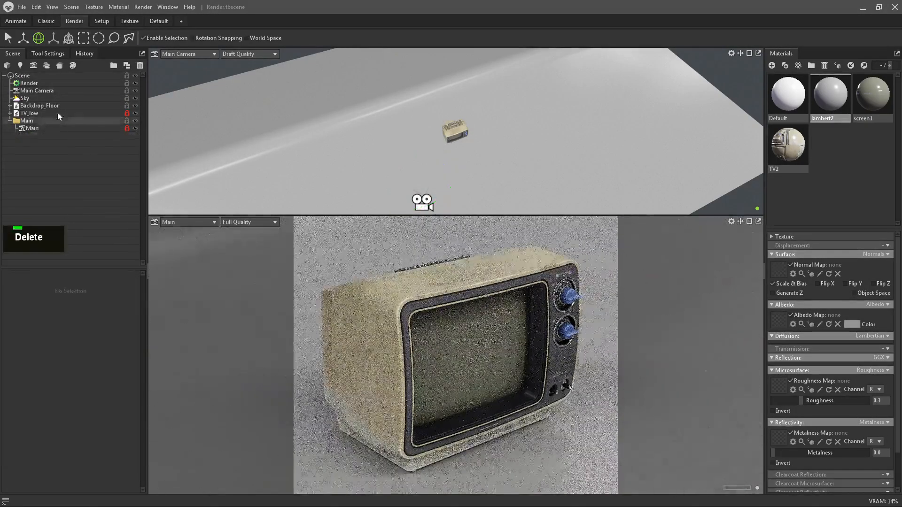
# Hide the Sky object to turn off its lighting in the scene.
pyautogui.click(136, 98)
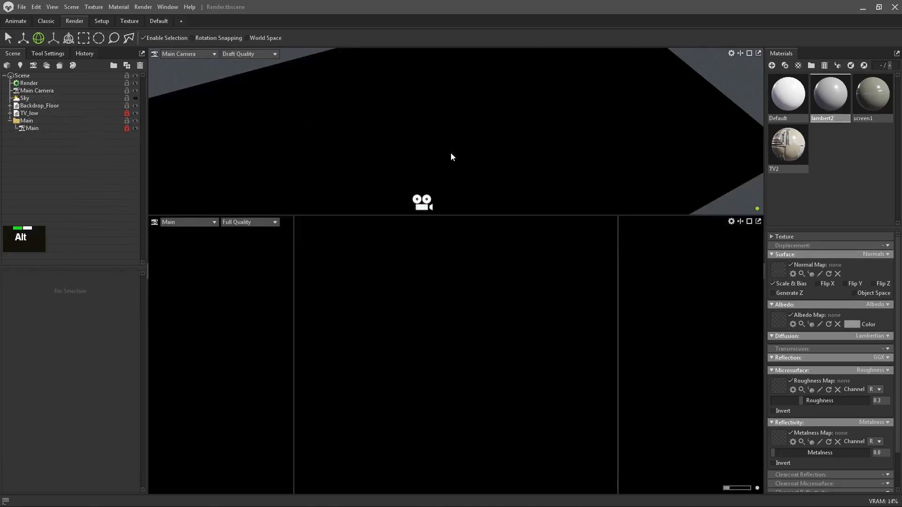
# Show the Sky object again and add a new spot light to the Main folder above the back of the TV.
pyautogui.click(136, 97)
pyautogui.keyDown('alt'); pyautogui.moveTo(490, 157); pyautogui.dragTo(526, 152, button='right'); pyautogui.keyUp('alt')
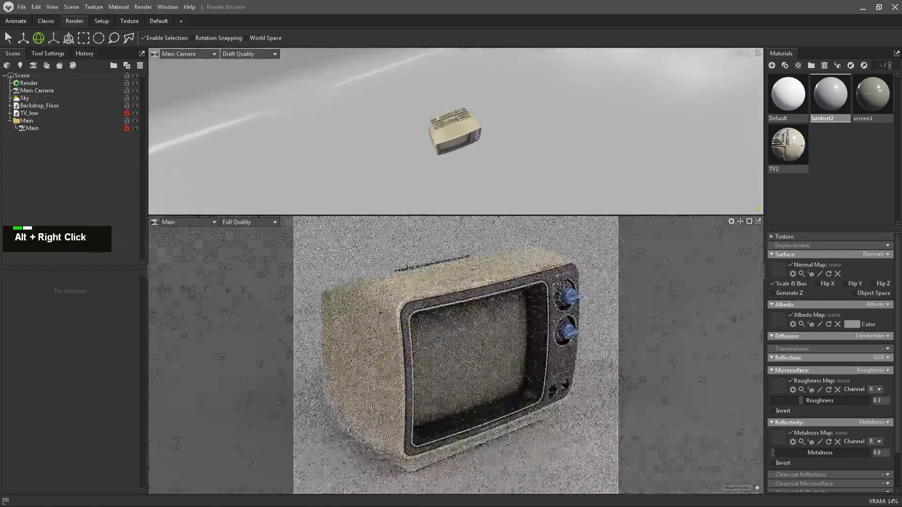
pyautogui.keyDown('alt'); pyautogui.moveTo(526, 153); pyautogui.dragTo(325, 126); pyautogui.keyUp('alt')
pyautogui.keyDown('alt'); pyautogui.moveTo(324, 126); pyautogui.dragTo(461, 123, button='right'); pyautogui.keyUp('alt')
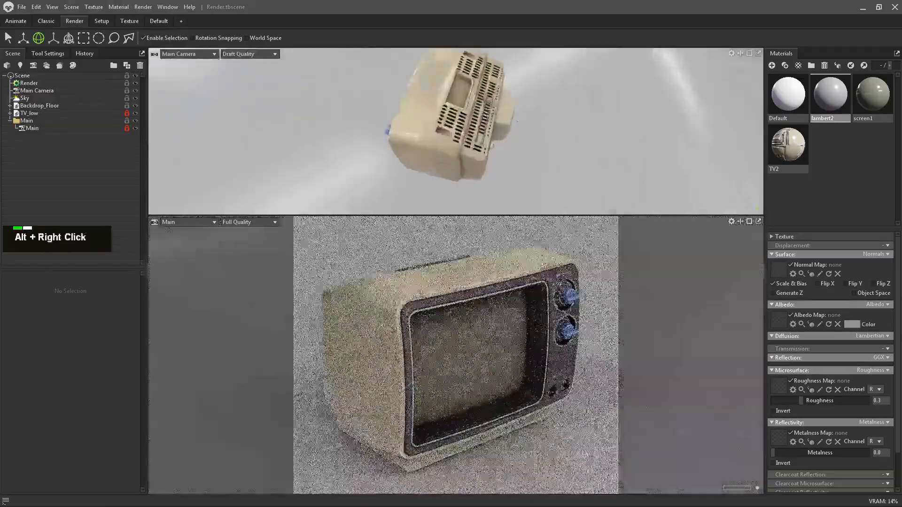
pyautogui.keyDown('alt'); pyautogui.moveTo(460, 124); pyautogui.dragTo(487, 139); pyautogui.keyUp('alt')
pyautogui.keyDown('alt'); pyautogui.moveTo(487, 139); pyautogui.dragTo(493, 142, button='right'); pyautogui.keyUp('alt')
pyautogui.keyDown('alt'); pyautogui.moveTo(493, 142); pyautogui.dragTo(500, 144, button='middle'); pyautogui.keyUp('alt')
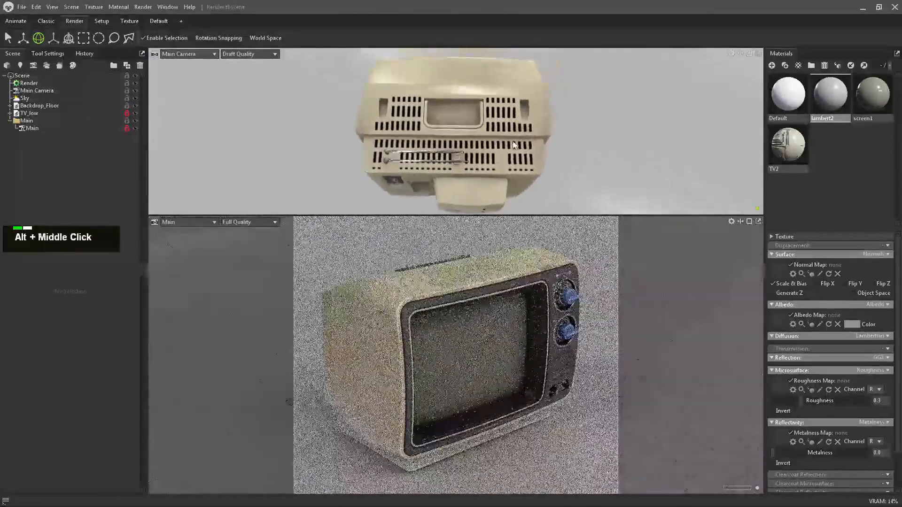
pyautogui.keyDown('alt'); pyautogui.moveTo(500, 145); pyautogui.dragTo(507, 147); pyautogui.keyUp('alt')
pyautogui.keyDown('alt'); pyautogui.moveTo(507, 148); pyautogui.dragTo(514, 150, button='right'); pyautogui.keyUp('alt')
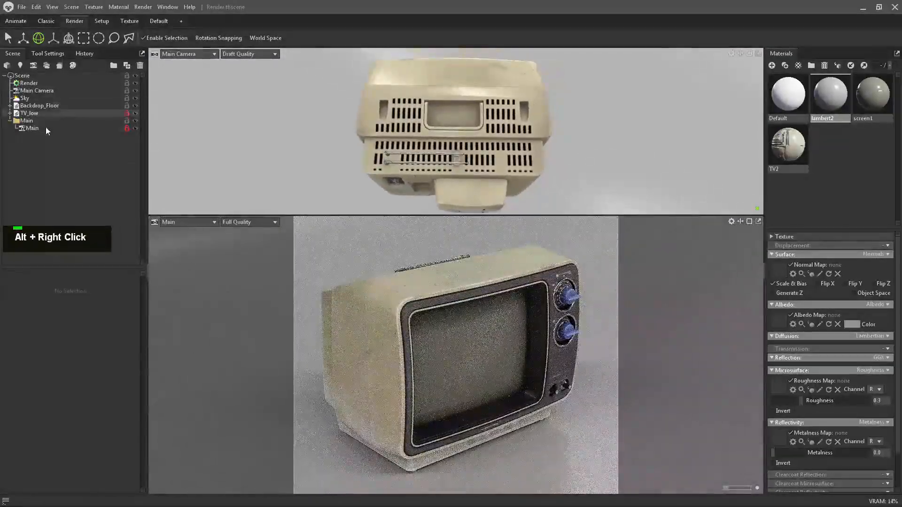
pyautogui.click(31, 68)
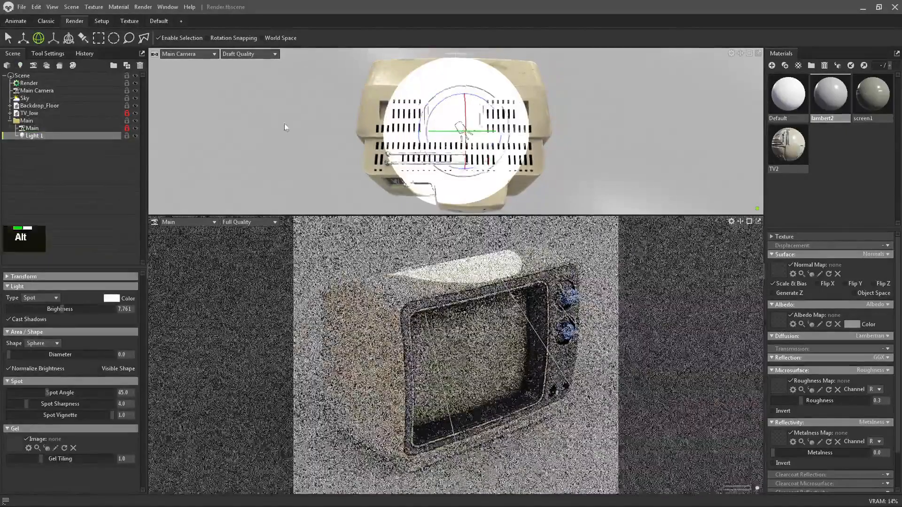
# Hide the Sky and move the new spot light higher, farther away from the TV.
pyautogui.keyDown('alt'); pyautogui.moveTo(284, 123); pyautogui.dragTo(115, 83); pyautogui.keyUp('alt')
pyautogui.click(135, 98)
pyautogui.keyDown('alt'); pyautogui.moveTo(334, 136); pyautogui.dragTo(417, 98, button='right'); pyautogui.keyUp('alt')
pyautogui.keyDown('alt'); pyautogui.moveTo(417, 98); pyautogui.dragTo(494, 107); pyautogui.keyUp('alt')
pyautogui.keyDown('alt'); pyautogui.moveTo(494, 109); pyautogui.dragTo(480, 168, button='middle'); pyautogui.keyUp('alt')
pyautogui.press('w')
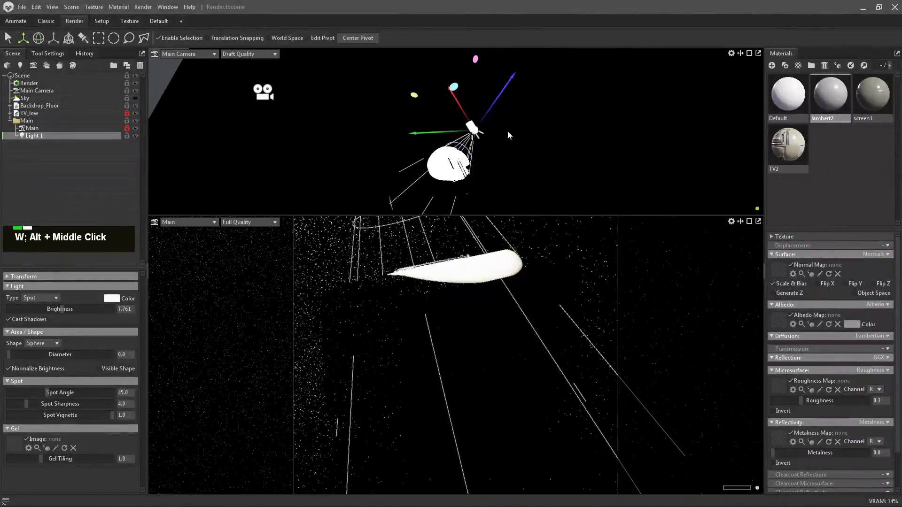
pyautogui.moveTo(511, 78); pyautogui.dragTo(542, 55)
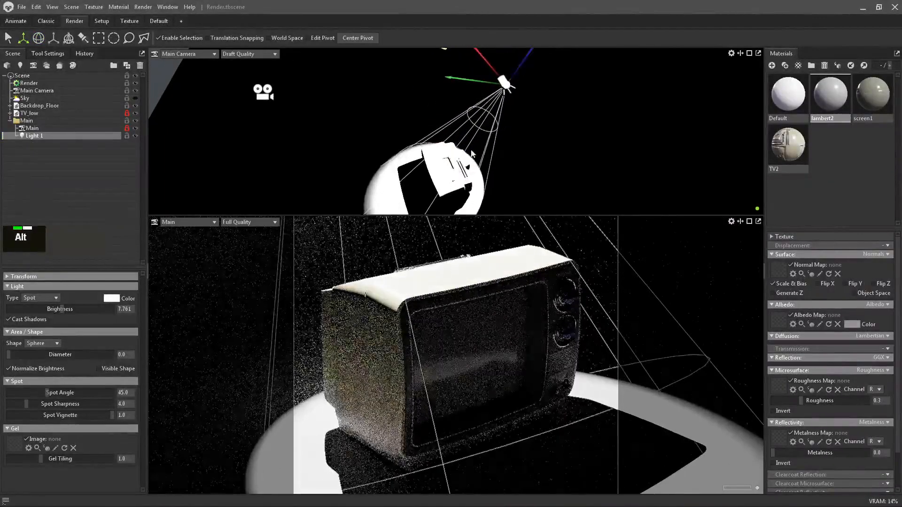
# Widen the spot light's Spot Angle to about 92.85.
pyautogui.keyDown('alt'); pyautogui.moveTo(472, 153); pyautogui.dragTo(540, 108); pyautogui.keyUp('alt')
pyautogui.keyDown('alt'); pyautogui.moveTo(539, 108); pyautogui.dragTo(524, 122, button='middle'); pyautogui.keyUp('alt')
pyautogui.keyDown('alt'); pyautogui.moveTo(524, 122); pyautogui.dragTo(554, 118); pyautogui.keyUp('alt')
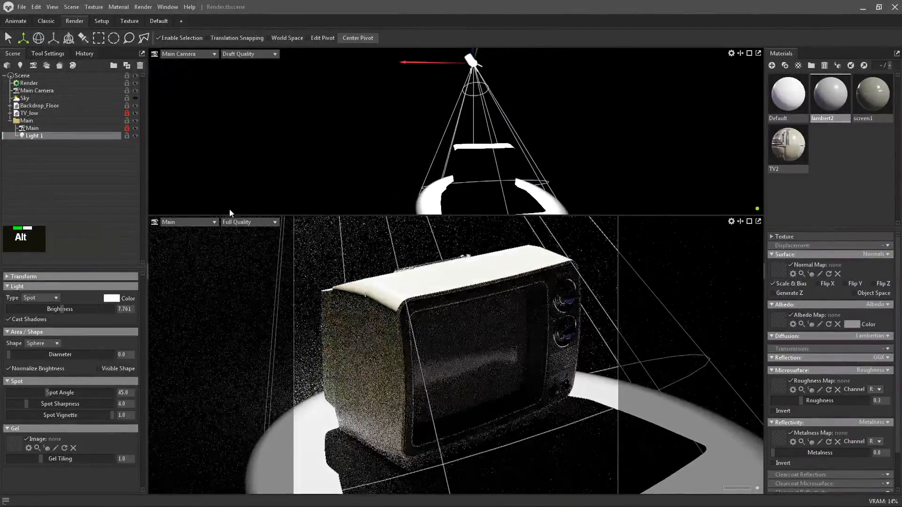
pyautogui.moveTo(56, 393); pyautogui.dragTo(93, 393)
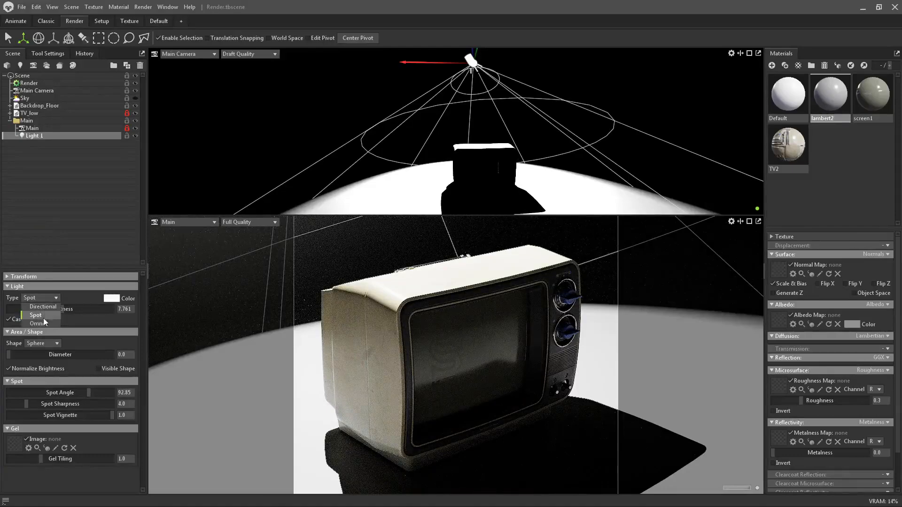
# Change the light's type to Omni and set its Brightness to 6.52.
pyautogui.click(37, 323)
pyautogui.keyDown('alt'); pyautogui.moveTo(487, 109); pyautogui.dragTo(467, 90, button='right'); pyautogui.keyUp('alt')
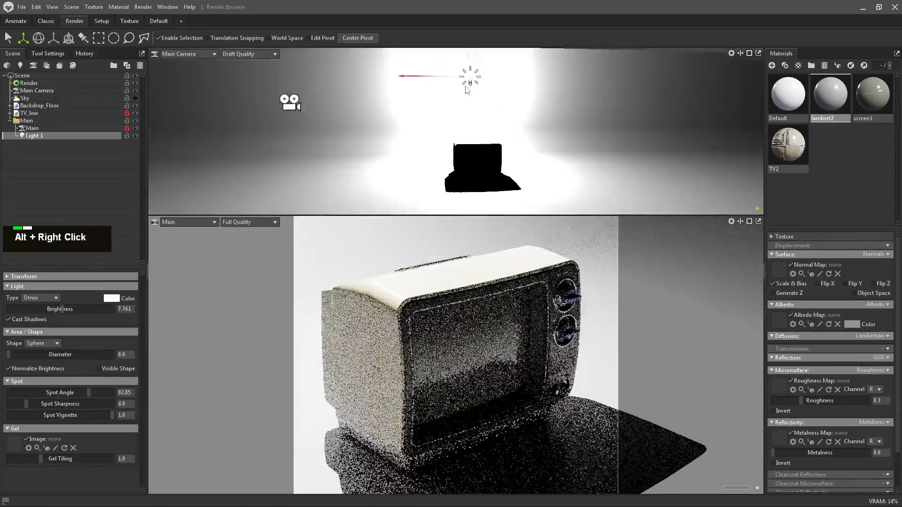
pyautogui.keyDown('alt'); pyautogui.moveTo(467, 90); pyautogui.dragTo(424, 110, button='middle'); pyautogui.keyUp('alt')
pyautogui.keyDown('alt'); pyautogui.moveTo(475, 123); pyautogui.dragTo(454, 120, button='right'); pyautogui.keyUp('alt')
pyautogui.keyDown('alt'); pyautogui.moveTo(453, 121); pyautogui.dragTo(493, 128); pyautogui.keyUp('alt')
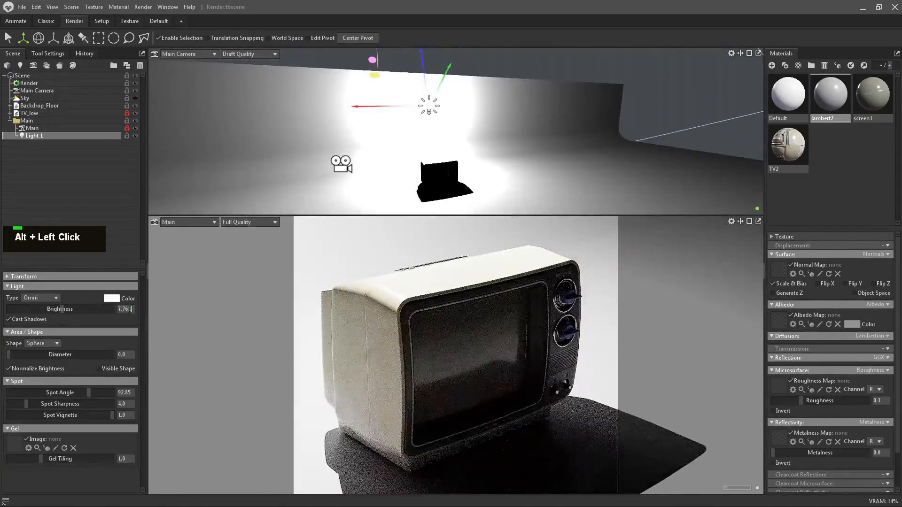
pyautogui.moveTo(130, 310); pyautogui.dragTo(85, 306)
pyautogui.write('6.52')
pyautogui.press('Return')
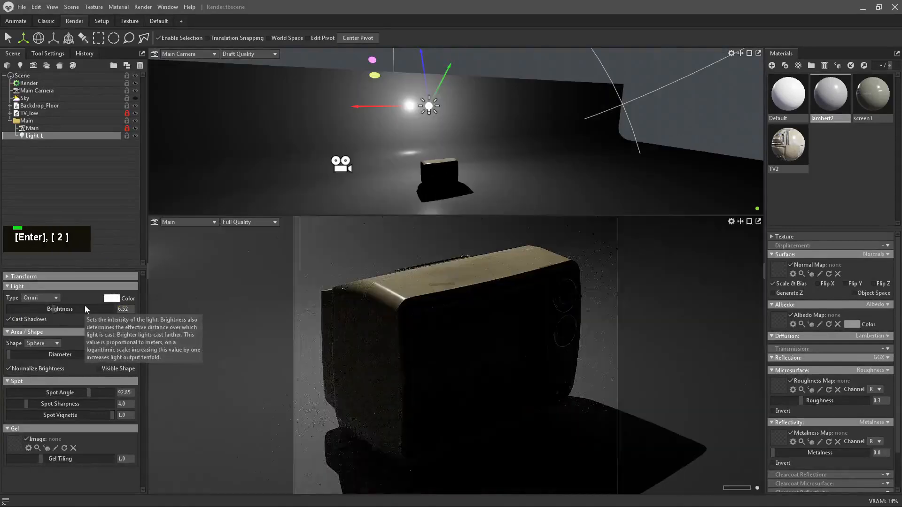
# Move the omni light sideways so it lights the side of the TV.
pyautogui.keyDown('alt'); pyautogui.moveTo(546, 149); pyautogui.dragTo(488, 155, button='right'); pyautogui.keyUp('alt')
pyautogui.keyDown('alt'); pyautogui.moveTo(489, 156); pyautogui.dragTo(441, 81, button='middle'); pyautogui.keyUp('alt')
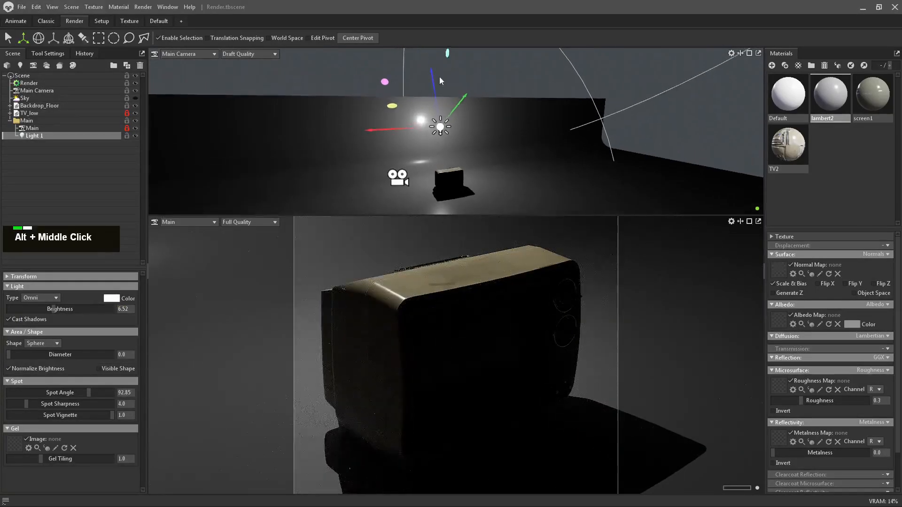
pyautogui.moveTo(441, 81)
pyautogui.mouseDown()
pyautogui.moveTo(436, 92)
pyautogui.moveTo(432, 54)
pyautogui.moveTo(433, 77)
pyautogui.mouseUp()
pyautogui.moveTo(404, 124); pyautogui.dragTo(381, 117)
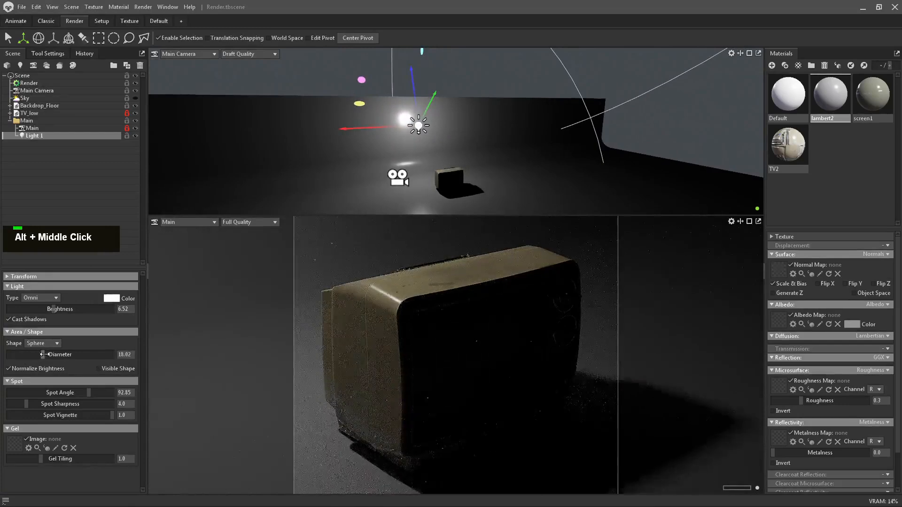
# Compare the omni light's shadows with Diameter at 0 and about 150, and set the Diameter to 25.
pyautogui.moveTo(44, 354); pyautogui.dragTo(9, 354)
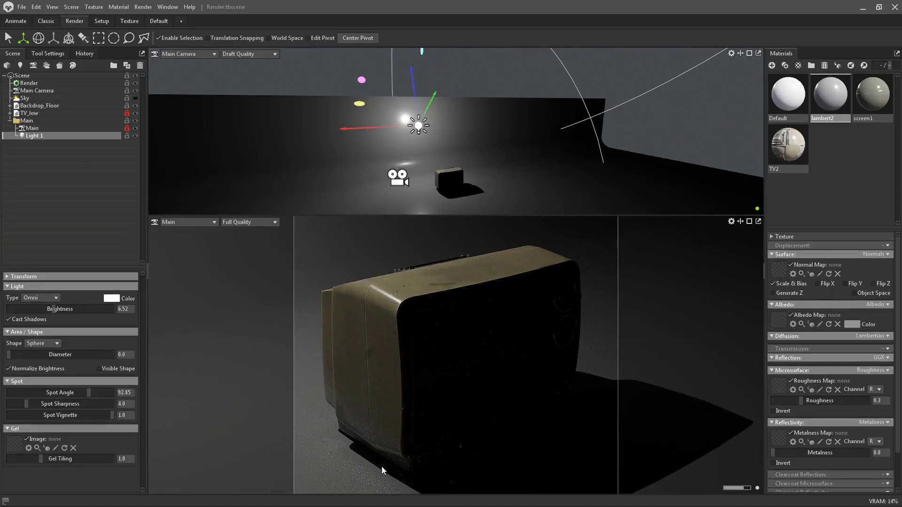
pyautogui.moveTo(58, 358); pyautogui.dragTo(78, 360)
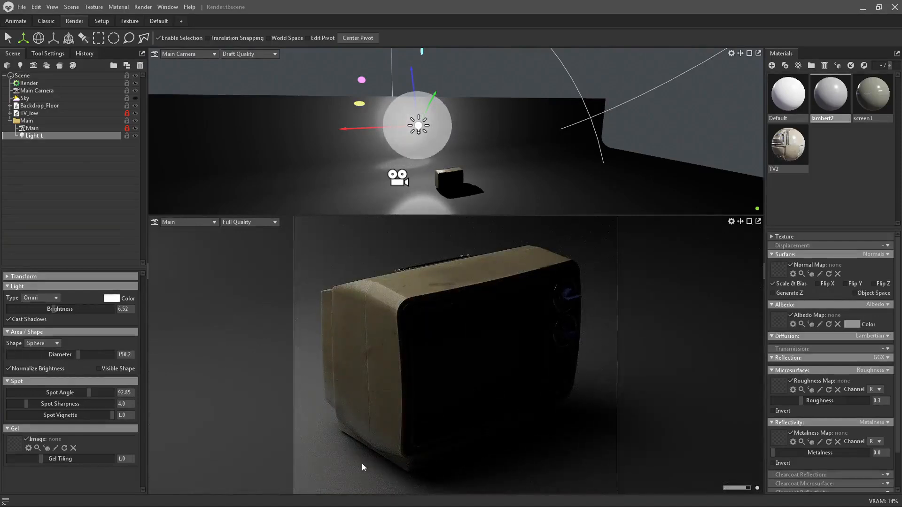
pyautogui.click(45, 355)
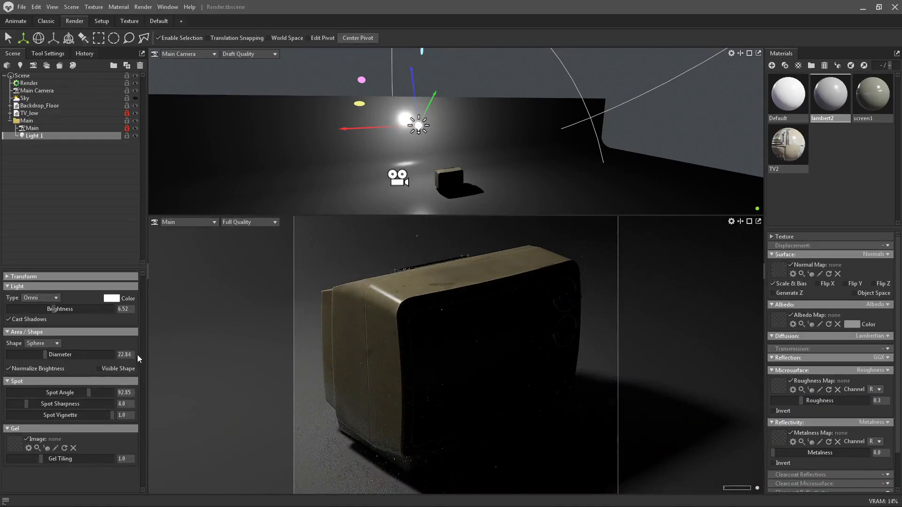
pyautogui.write('25')
pyautogui.press('Return')
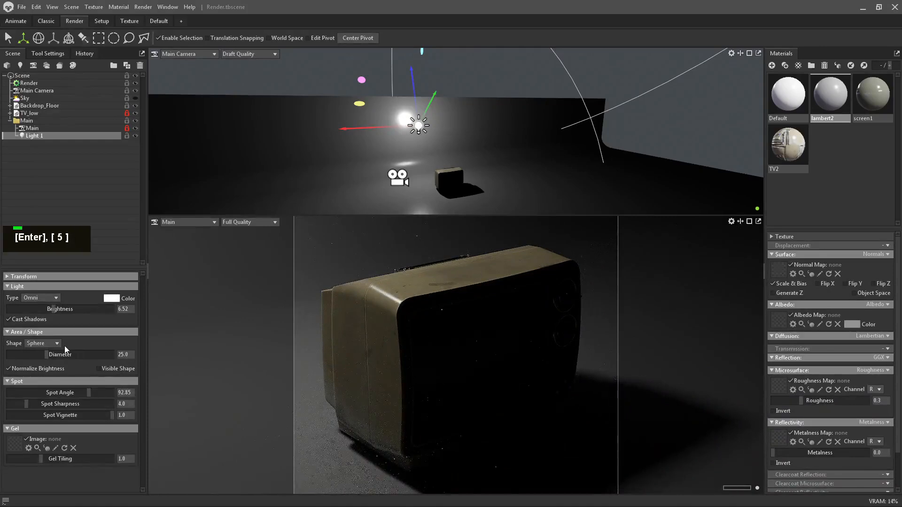
# Show the Sky again and rotate its environment lighting to about -29.
pyautogui.press('q')
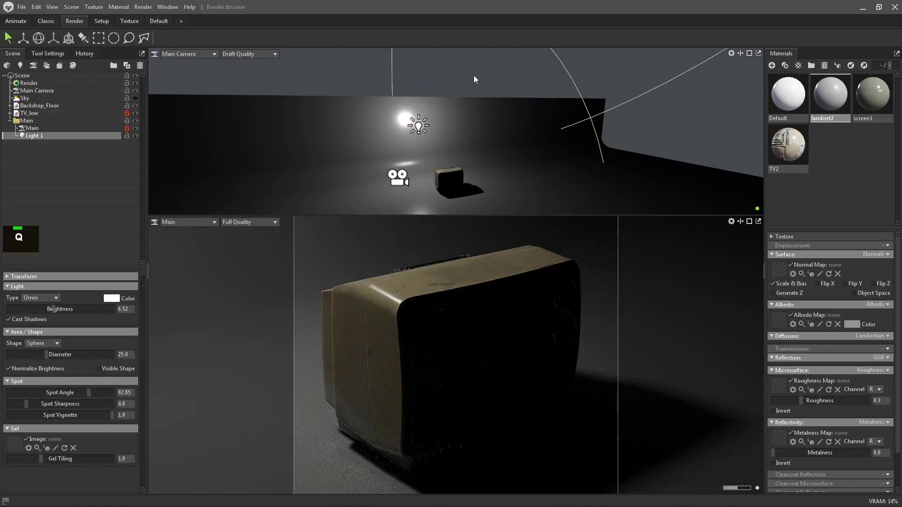
pyautogui.click(473, 75)
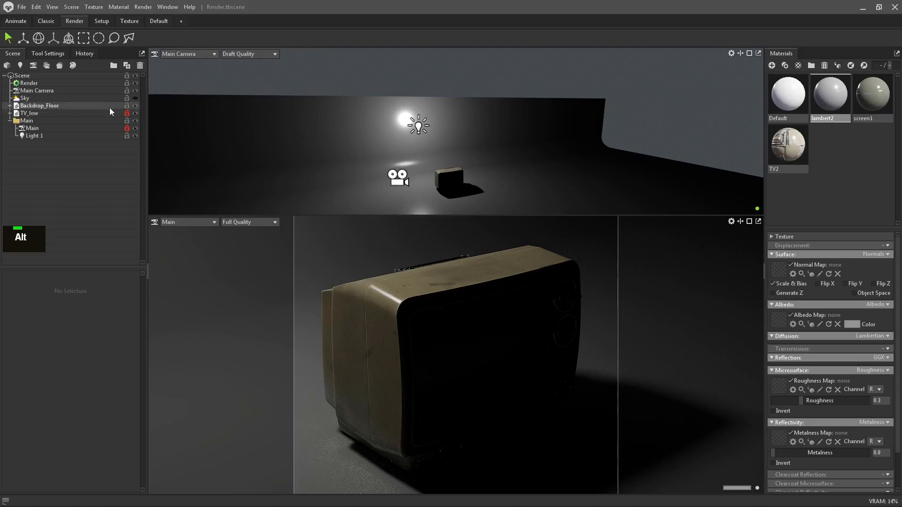
pyautogui.click(136, 98)
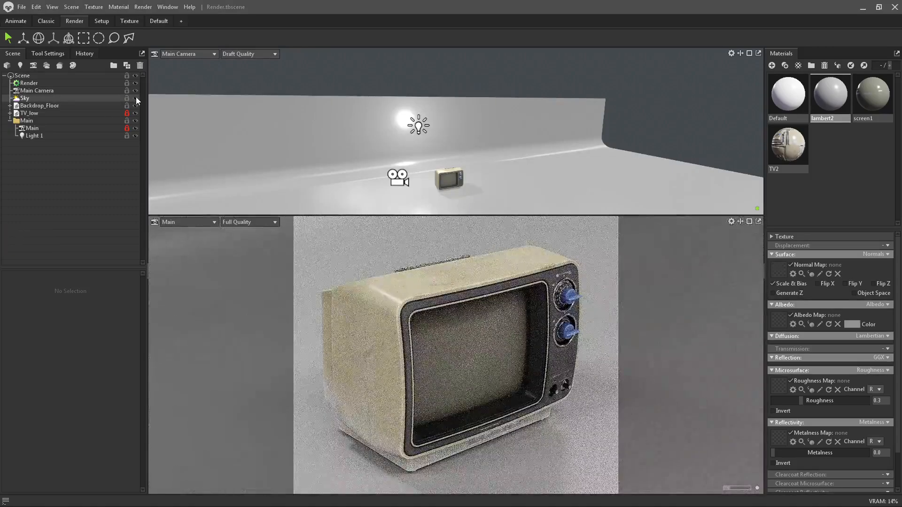
pyautogui.click(33, 99)
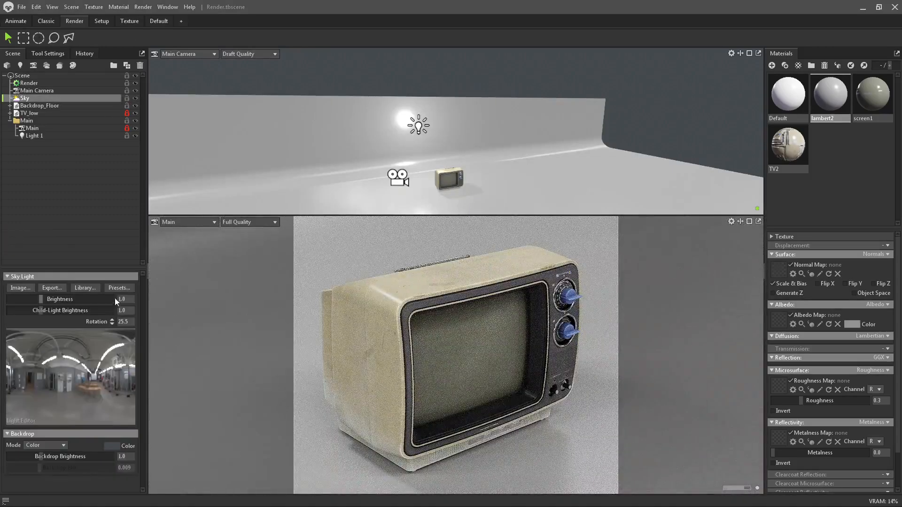
pyautogui.keyDown('shift'); pyautogui.moveTo(484, 183); pyautogui.dragTo(415, 116, button='right'); pyautogui.keyUp('shift')
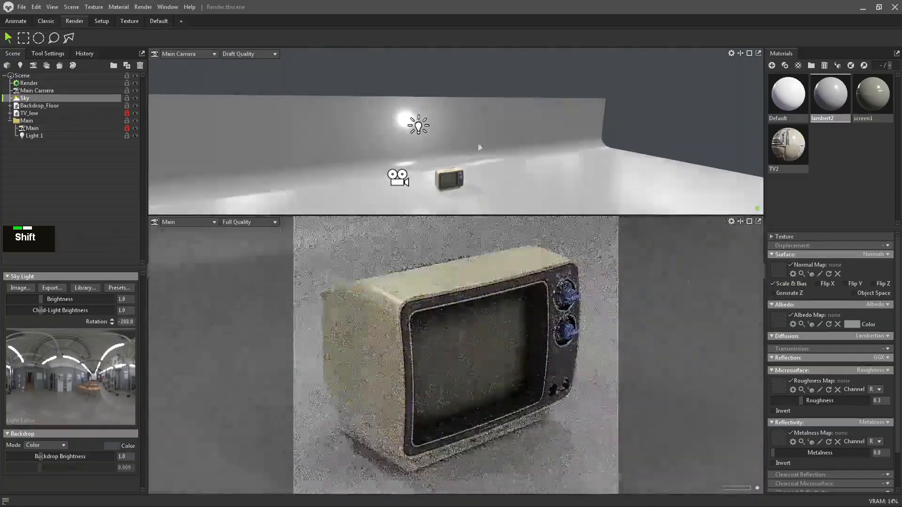
pyautogui.keyDown('shift'); pyautogui.moveTo(479, 147); pyautogui.dragTo(701, 144, button='right'); pyautogui.keyUp('shift')
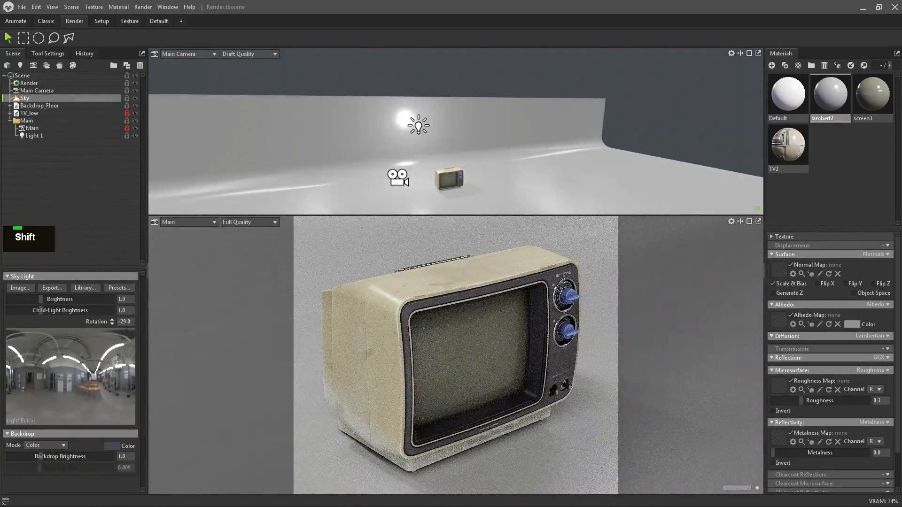
# Try a Sky Brightness of 0.7, lower it to 0.5, and rotate the environment lighting slightly to about -31.5.
pyautogui.click(130, 299)
pyautogui.write('.7')
pyautogui.press('Return')
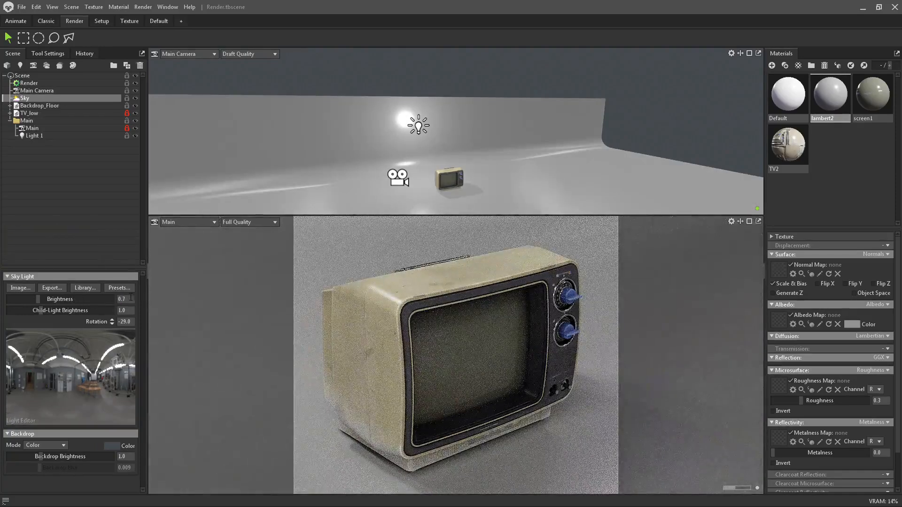
pyautogui.write('5')
pyautogui.press('Return')
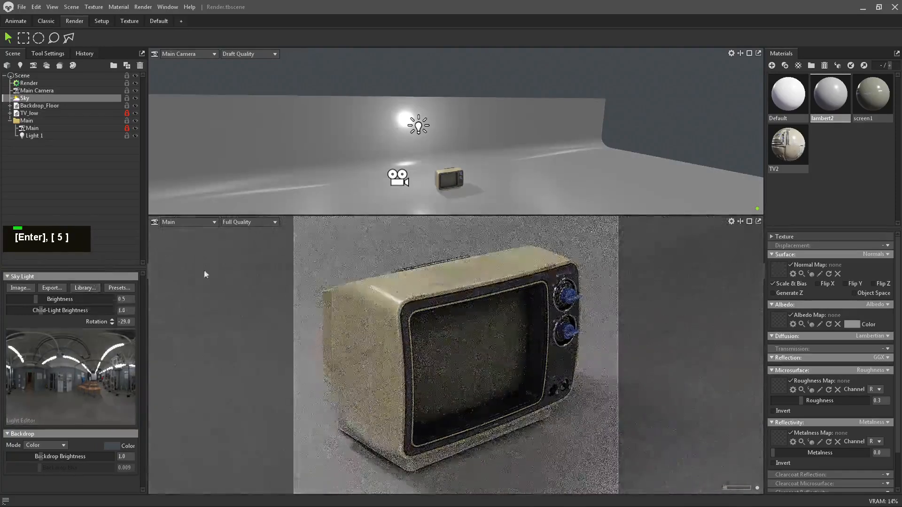
pyautogui.moveTo(460, 313)
pyautogui.keyDown('shift'); pyautogui.mouseDown(button='right')
pyautogui.moveTo(484, 314)
pyautogui.moveTo(464, 315)
pyautogui.mouseUp(button='right'); pyautogui.keyUp('shift')
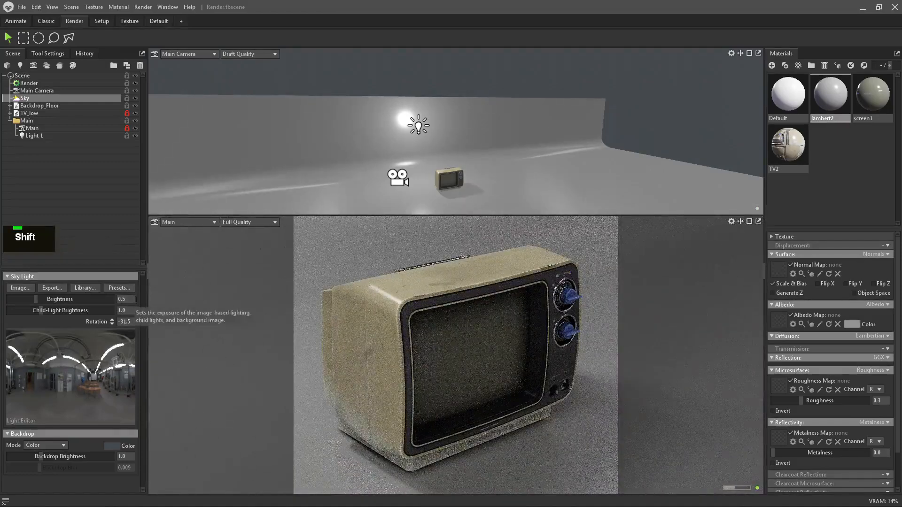
# Hide the Sky and compare the omni light's local and World Space axes, leaving World Space enabled.
pyautogui.click(135, 98)
pyautogui.click(419, 133)
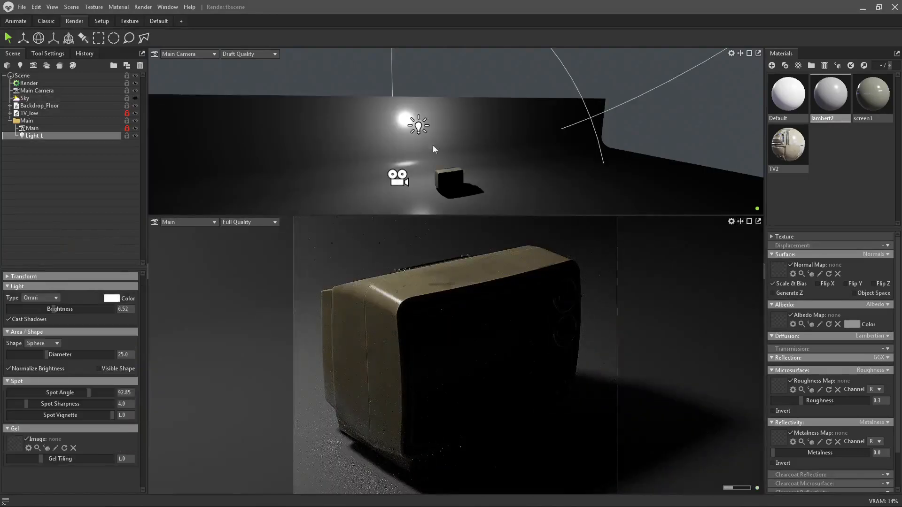
pyautogui.keyDown('alt'); pyautogui.moveTo(432, 145); pyautogui.dragTo(488, 140); pyautogui.keyUp('alt')
pyautogui.click(295, 38)
pyautogui.doubleClick(280, 40)
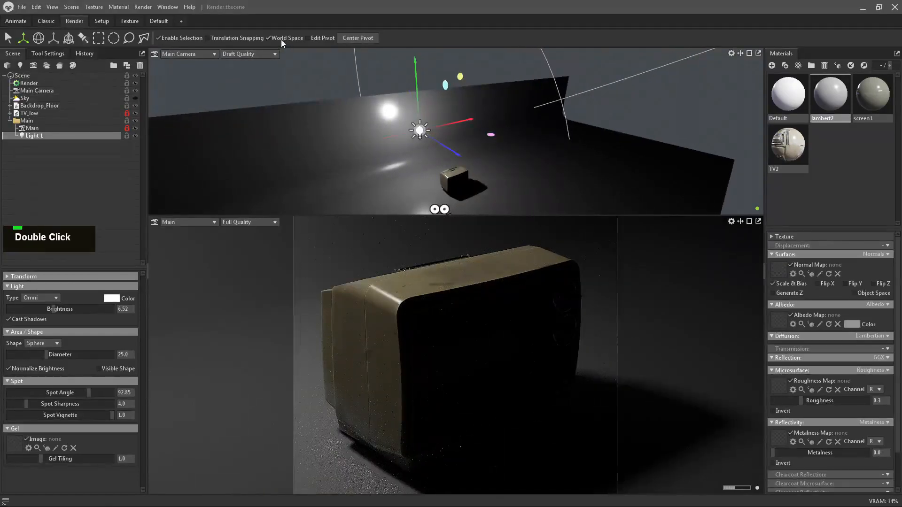
pyautogui.click(277, 37)
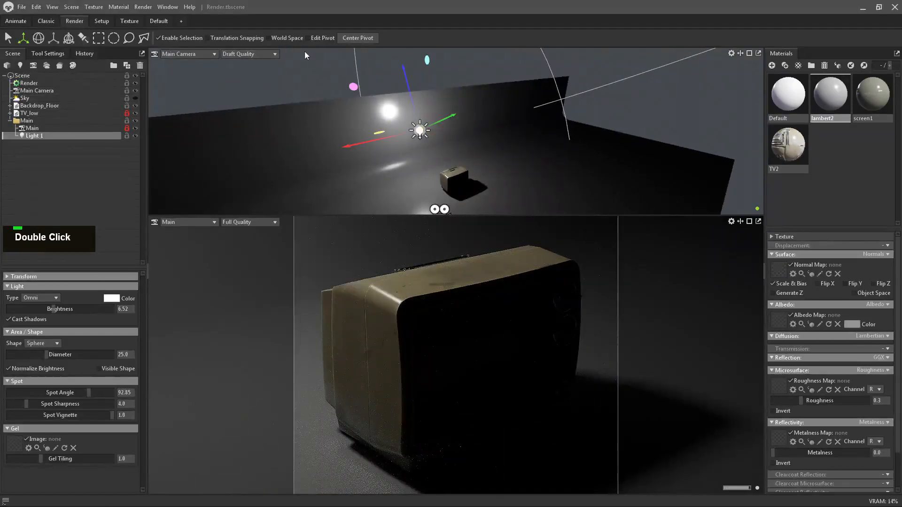
pyautogui.doubleClick(284, 38)
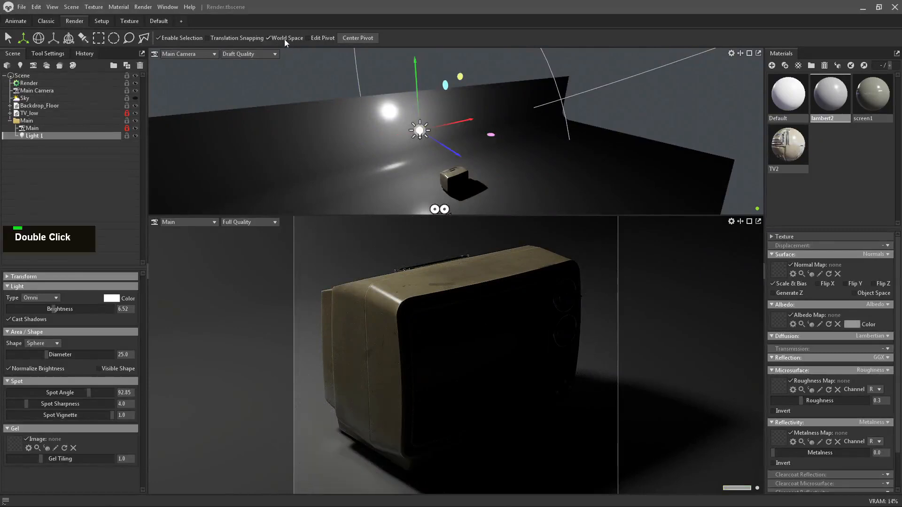
pyautogui.click(280, 38)
pyautogui.click(287, 38)
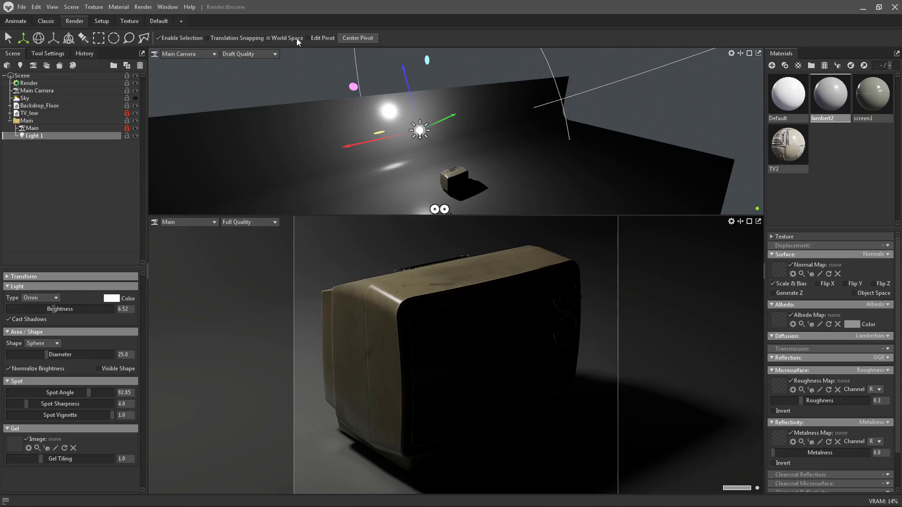
pyautogui.click(297, 40)
# Move the omni light behind the TV toward the backdrop and fine-tune its position with the Sky shown again.
pyautogui.keyDown('alt'); pyautogui.moveTo(495, 161); pyautogui.dragTo(476, 172); pyautogui.keyUp('alt')
pyautogui.moveTo(486, 136); pyautogui.dragTo(512, 121)
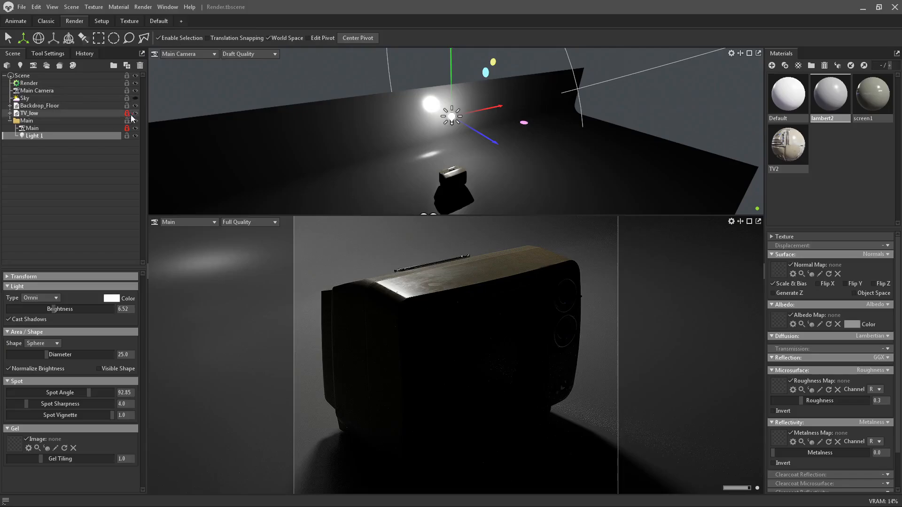
pyautogui.click(135, 98)
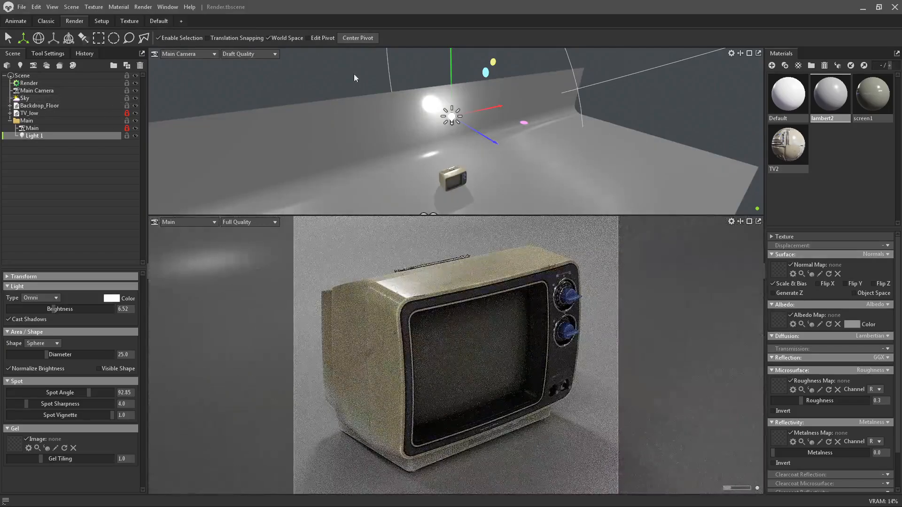
pyautogui.moveTo(481, 109)
pyautogui.mouseDown()
pyautogui.moveTo(510, 104)
pyautogui.moveTo(483, 105)
pyautogui.mouseUp()
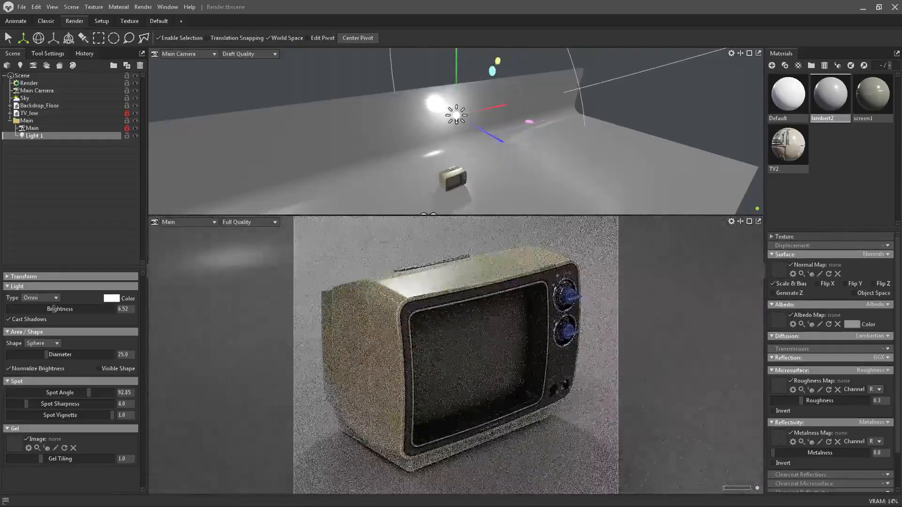
# Fine-tune the omni light's position behind the TV and check the lighting in an enlarged render view.
pyautogui.moveTo(482, 114); pyautogui.dragTo(461, 73)
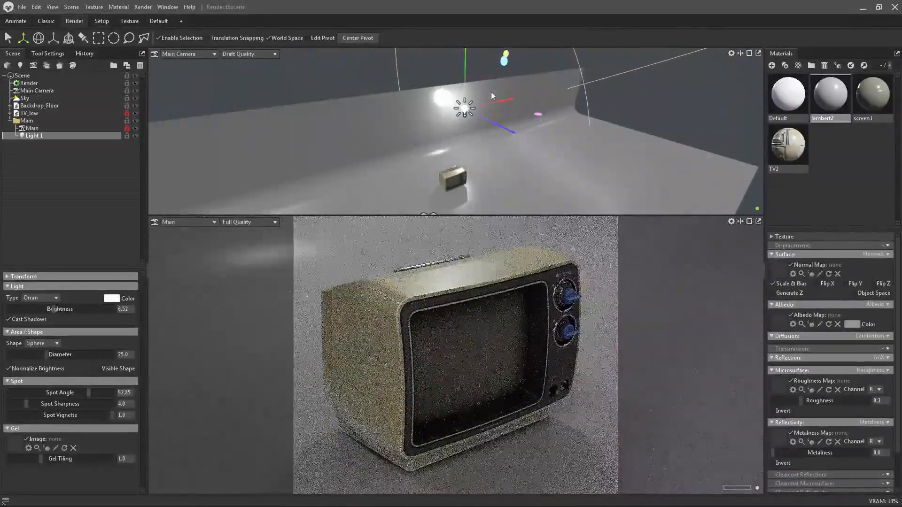
pyautogui.moveTo(502, 99)
pyautogui.mouseDown()
pyautogui.moveTo(488, 102)
pyautogui.moveTo(498, 100)
pyautogui.mouseUp()
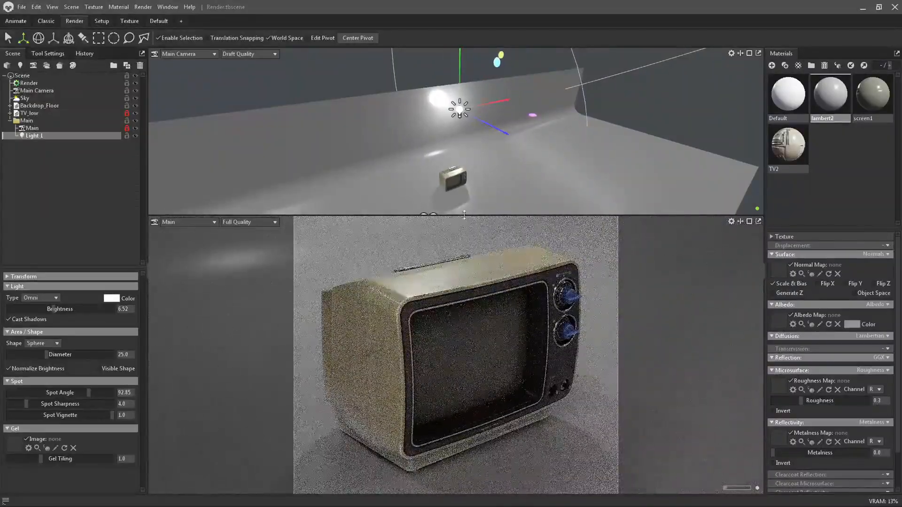
pyautogui.moveTo(455, 217); pyautogui.dragTo(455, 75)
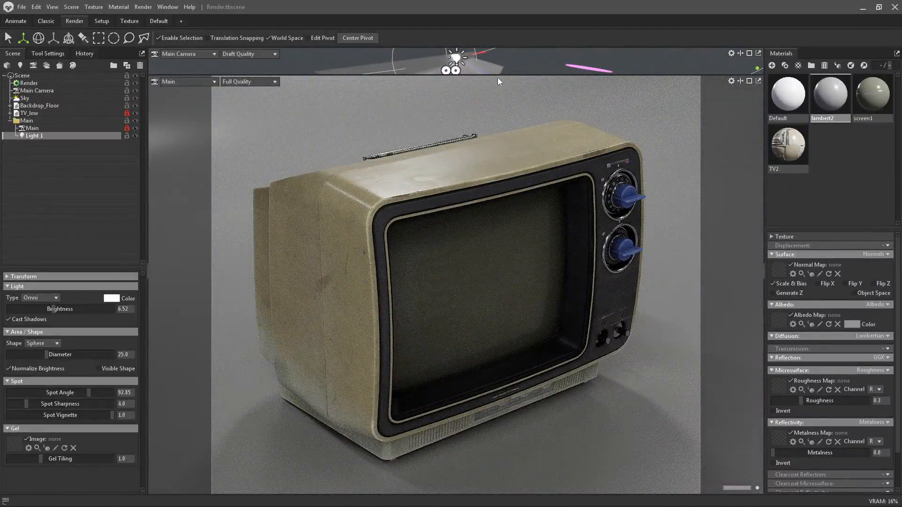
pyautogui.moveTo(497, 76); pyautogui.dragTo(494, 299)
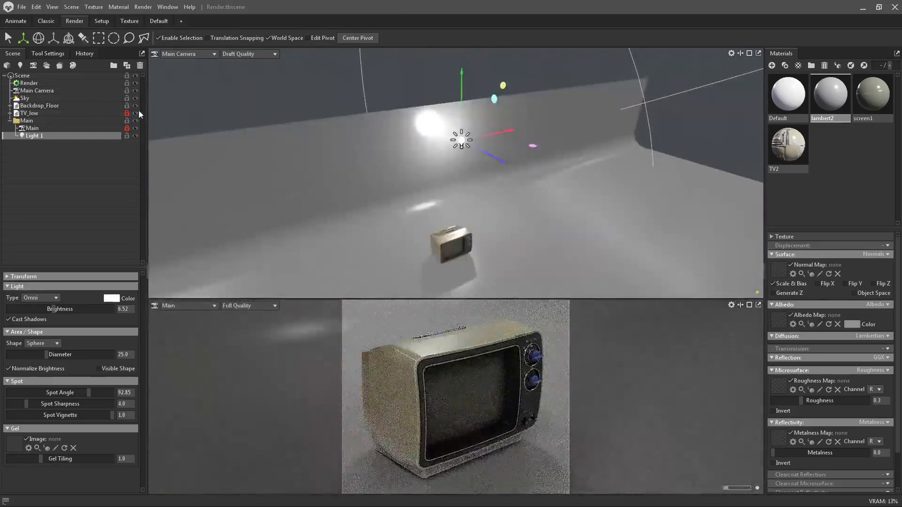
# Hide the Sky and add a second light as a spot light aimed at the front of the TV.
pyautogui.click(135, 98)
pyautogui.keyDown('alt'); pyautogui.moveTo(478, 238); pyautogui.dragTo(523, 273, button='right'); pyautogui.keyUp('alt')
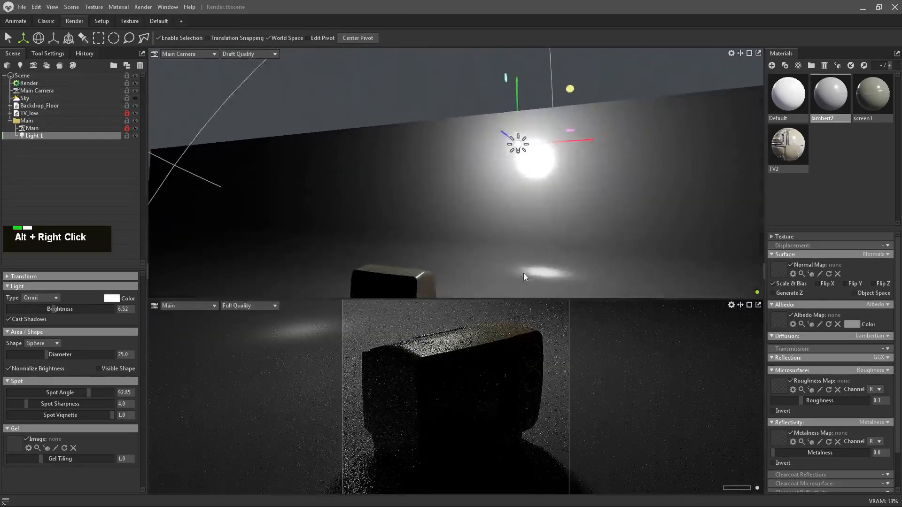
pyautogui.keyDown('alt'); pyautogui.moveTo(523, 273); pyautogui.dragTo(503, 190, button='middle'); pyautogui.keyUp('alt')
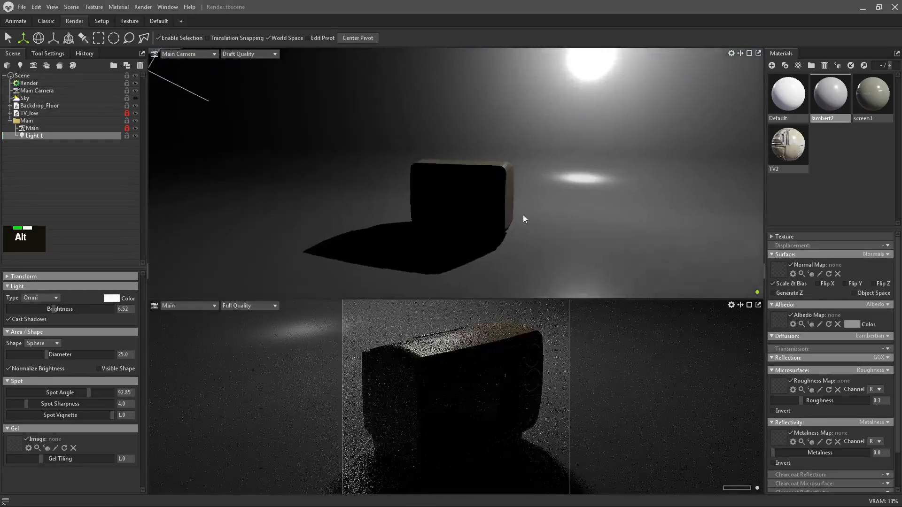
pyautogui.keyDown('alt'); pyautogui.moveTo(553, 233); pyautogui.dragTo(547, 226, button='middle'); pyautogui.keyUp('alt')
pyautogui.keyDown('alt'); pyautogui.moveTo(547, 225); pyautogui.dragTo(537, 230); pyautogui.keyUp('alt')
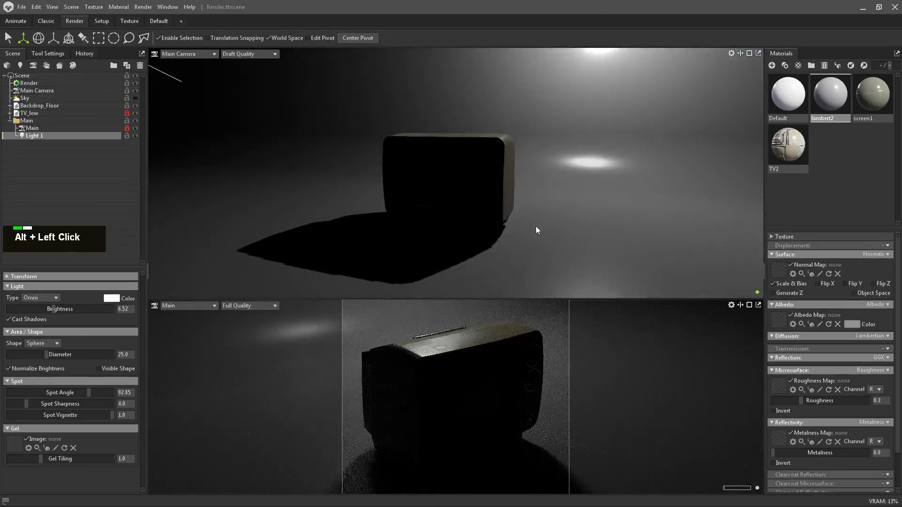
pyautogui.click(20, 65)
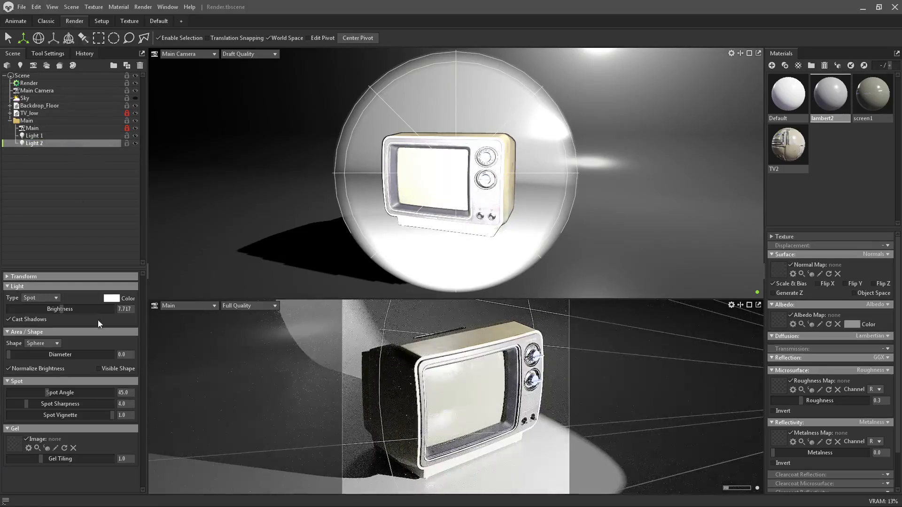
# Keep the new light as a Spot and change its area shape to Rectangle with a width of 78.56.
pyautogui.click(49, 297)
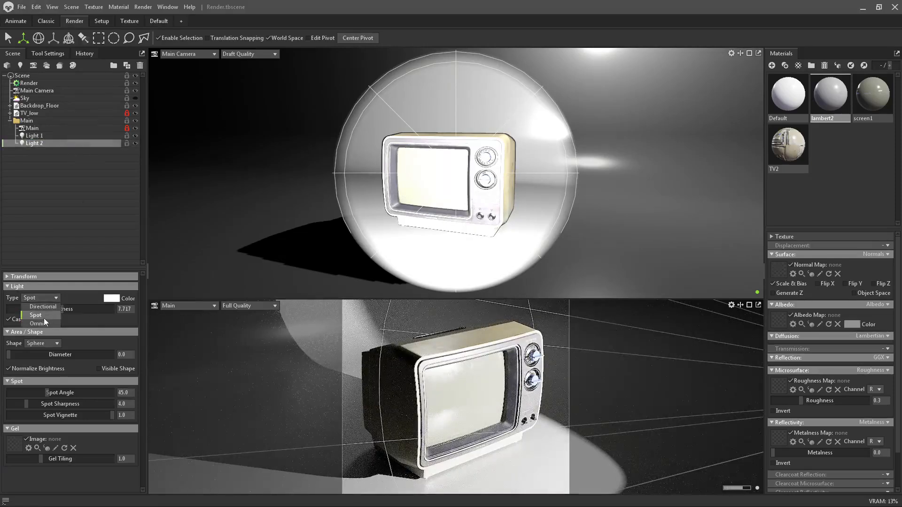
pyautogui.keyDown('alt'); pyautogui.moveTo(625, 215); pyautogui.dragTo(550, 194, button='right'); pyautogui.keyUp('alt')
pyautogui.keyDown('alt'); pyautogui.moveTo(550, 193); pyautogui.dragTo(650, 212); pyautogui.keyUp('alt')
pyautogui.keyDown('alt'); pyautogui.moveTo(649, 213); pyautogui.dragTo(557, 196, button='right'); pyautogui.keyUp('alt')
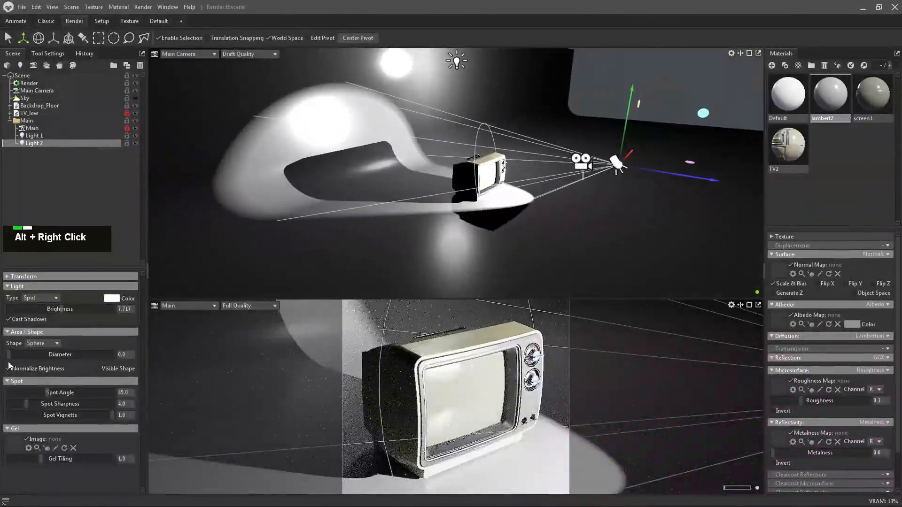
pyautogui.click(43, 345)
pyautogui.click(47, 360)
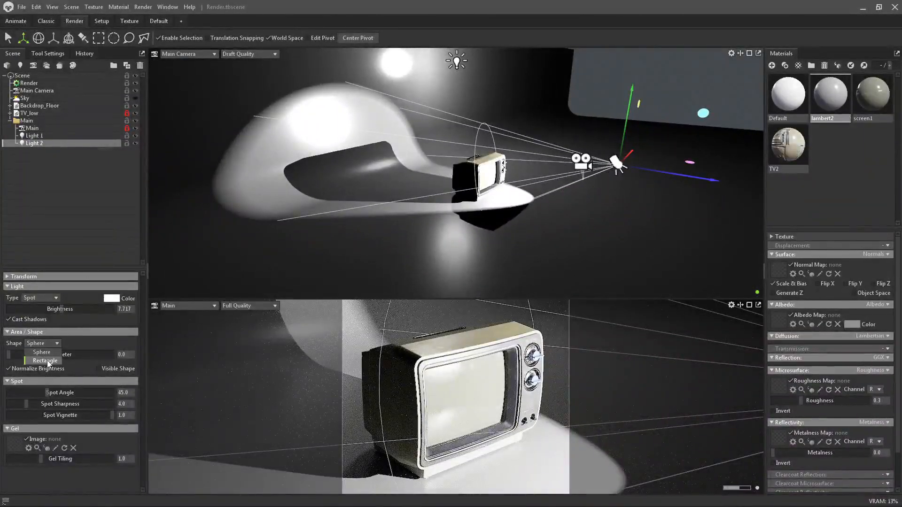
pyautogui.press('alt')
pyautogui.moveTo(42, 360); pyautogui.dragTo(62, 367)
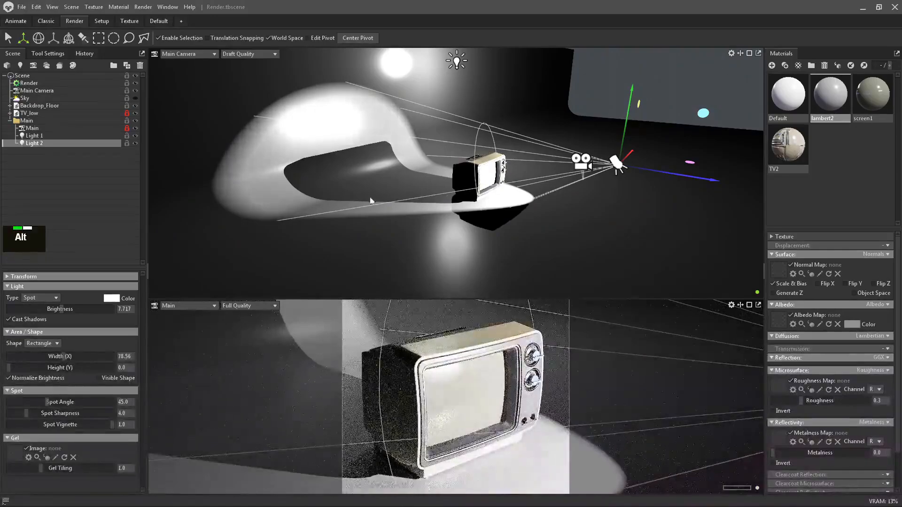
# Try the Omni type on the rectangular light in front of the TV and return it to Spot.
pyautogui.keyDown('alt'); pyautogui.moveTo(371, 200); pyautogui.dragTo(378, 199, button='right'); pyautogui.keyUp('alt')
pyautogui.keyDown('alt'); pyautogui.moveTo(378, 198); pyautogui.dragTo(408, 194); pyautogui.keyUp('alt')
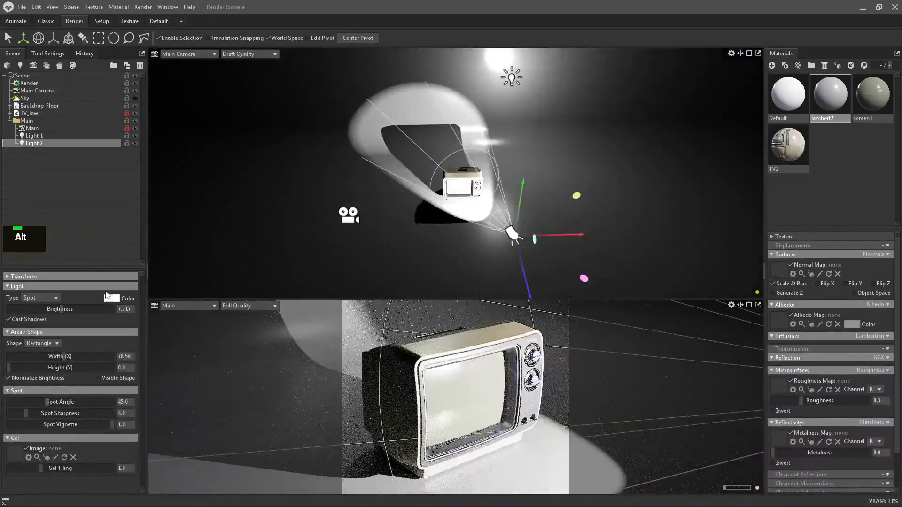
pyautogui.keyDown('alt'); pyautogui.moveTo(517, 236); pyautogui.dragTo(568, 247, button='right'); pyautogui.keyUp('alt')
pyautogui.keyDown('alt'); pyautogui.moveTo(568, 247); pyautogui.dragTo(550, 217, button='middle'); pyautogui.keyUp('alt')
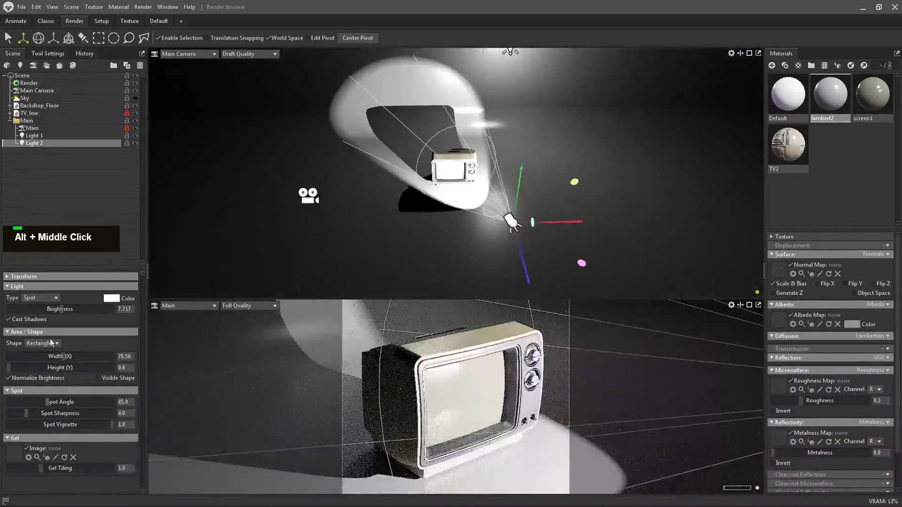
pyautogui.click(51, 299)
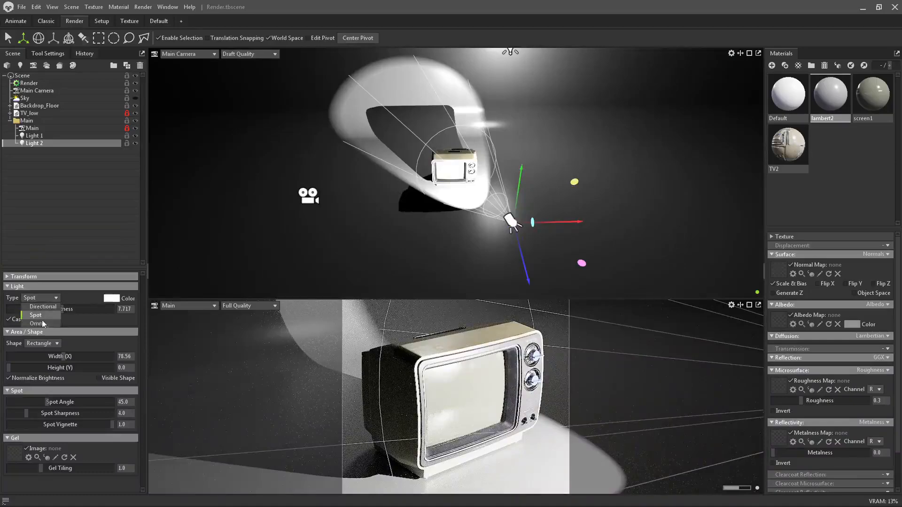
pyautogui.click(44, 323)
pyautogui.keyDown('alt'); pyautogui.moveTo(448, 243); pyautogui.dragTo(444, 244, button='right'); pyautogui.keyUp('alt')
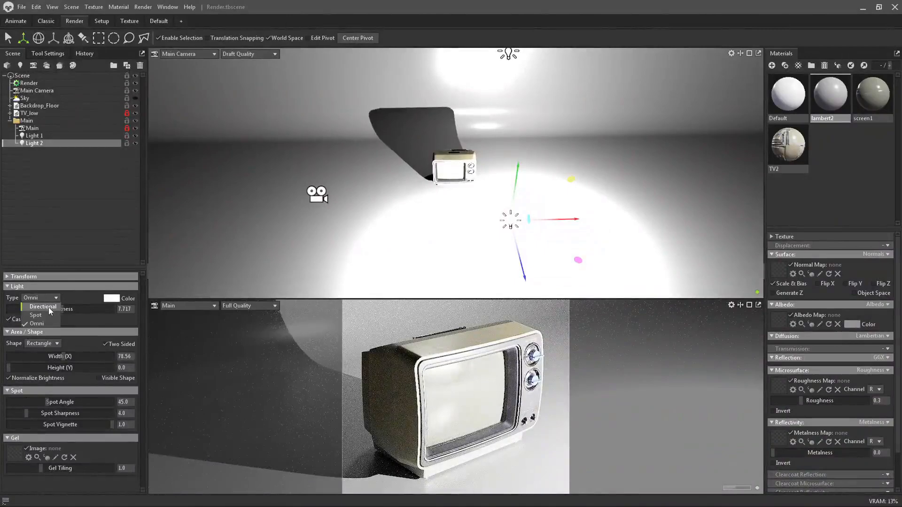
pyautogui.click(44, 314)
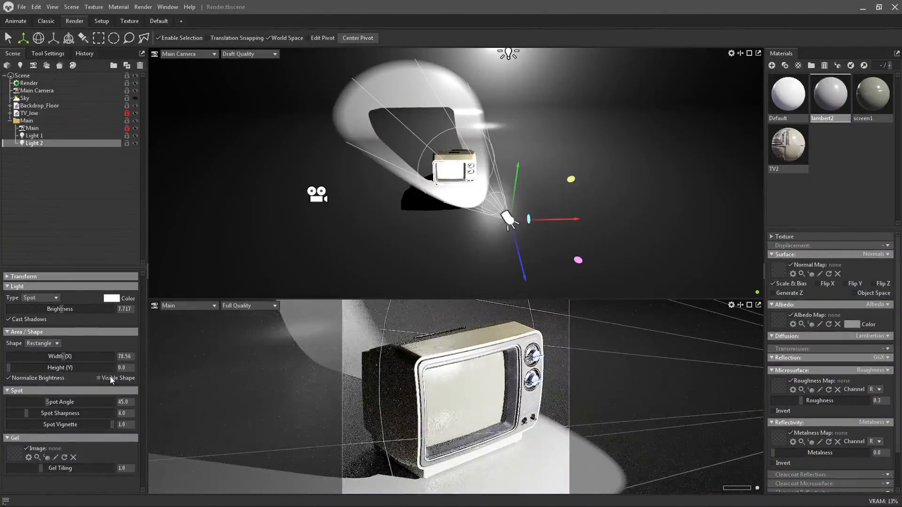
# Set the rectangular spot light's width to 102.3, height to 81.28 and brightness to 6.6.
pyautogui.moveTo(61, 358)
pyautogui.mouseDown()
pyautogui.moveTo(81, 361)
pyautogui.moveTo(56, 366)
pyautogui.moveTo(68, 357)
pyautogui.mouseUp()
pyautogui.keyDown('alt'); pyautogui.moveTo(339, 243); pyautogui.dragTo(493, 176); pyautogui.keyUp('alt')
pyautogui.moveTo(66, 369); pyautogui.dragTo(79, 370)
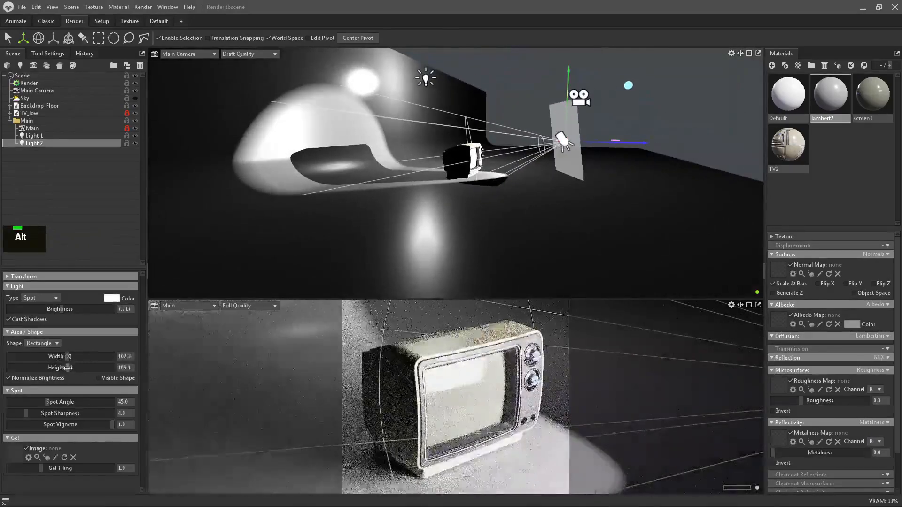
pyautogui.keyDown('alt'); pyautogui.moveTo(523, 152); pyautogui.dragTo(484, 181); pyautogui.keyUp('alt')
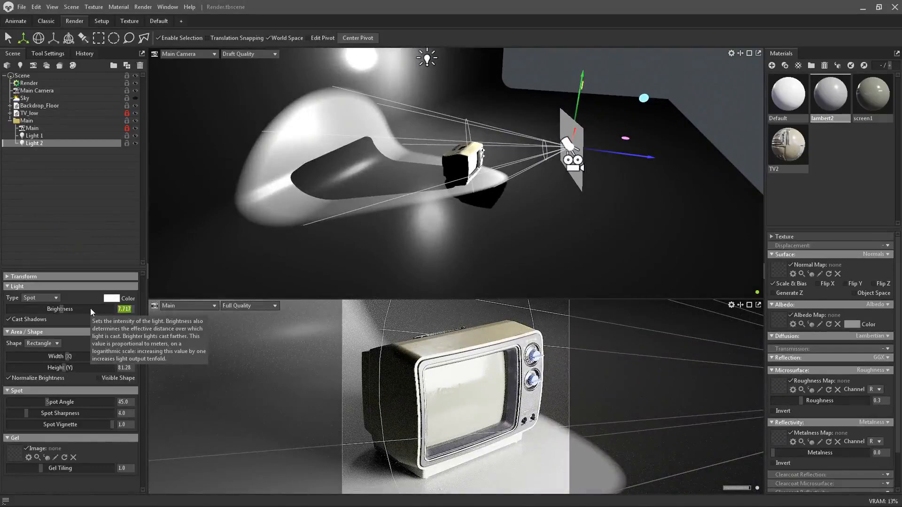
pyautogui.write('6.6')
pyautogui.press('Return')
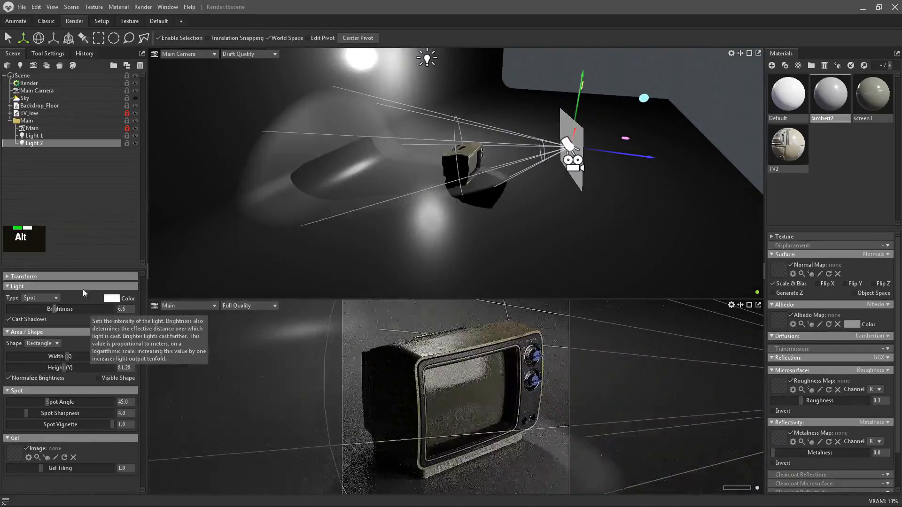
# Turn off World Space for the transform, then raise the spot light and rotate it to tilt down toward the TV.
pyautogui.keyDown('alt'); pyautogui.moveTo(563, 191); pyautogui.dragTo(582, 214); pyautogui.keyUp('alt')
pyautogui.click(284, 38)
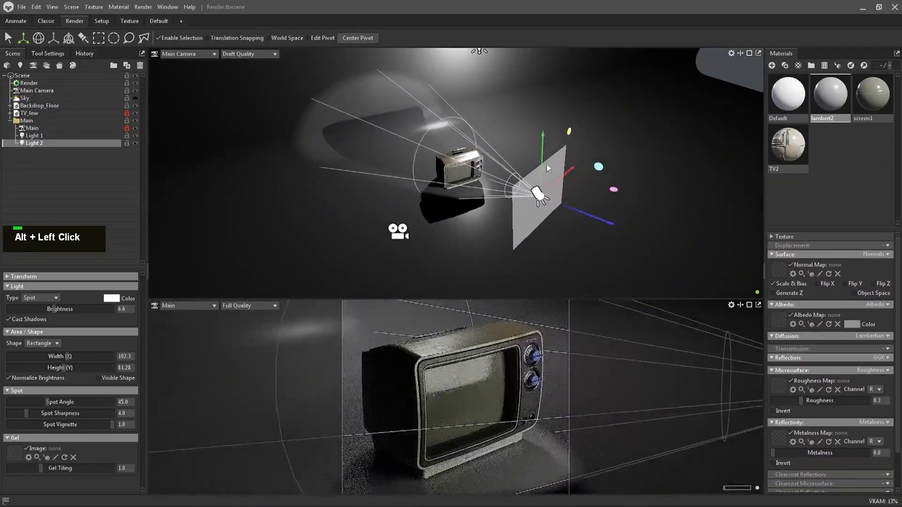
pyautogui.keyDown('alt'); pyautogui.moveTo(546, 164); pyautogui.dragTo(616, 205); pyautogui.keyUp('alt')
pyautogui.press('e')
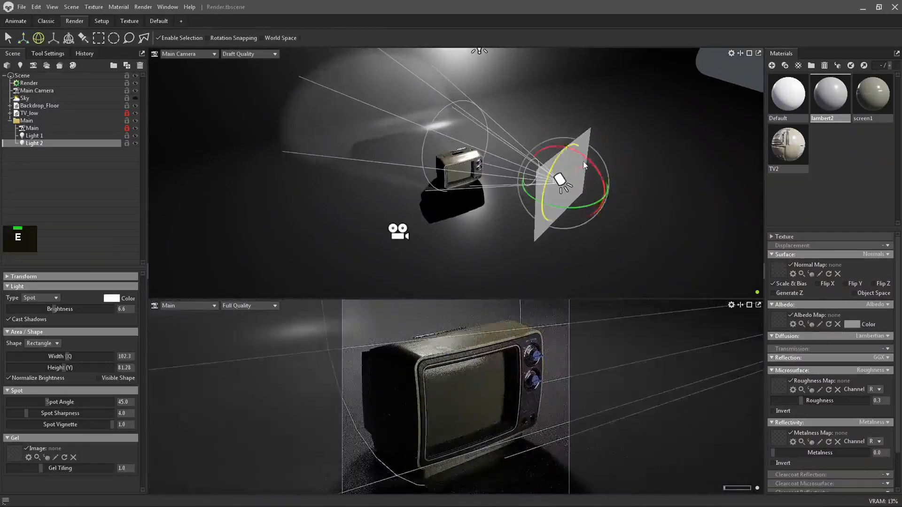
pyautogui.moveTo(584, 165)
pyautogui.keyDown('ctrl'); pyautogui.mouseDown()
pyautogui.moveTo(596, 170)
pyautogui.moveTo(581, 152)
pyautogui.moveTo(590, 161)
pyautogui.mouseUp(); pyautogui.keyUp('ctrl')
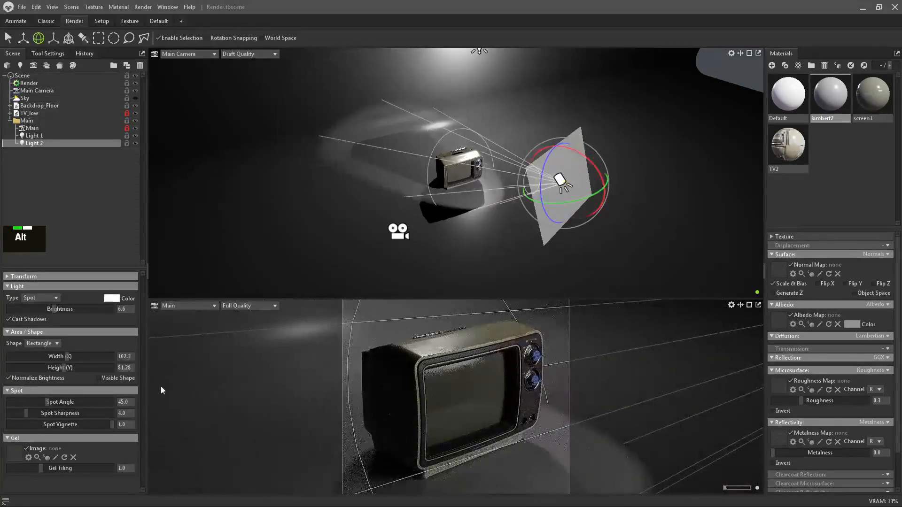
# Widen the spot angle to 90 and move the spot light closer to the TV and slightly lower.
pyautogui.moveTo(46, 399); pyautogui.dragTo(79, 400)
pyautogui.hotkey('alt', 'w')
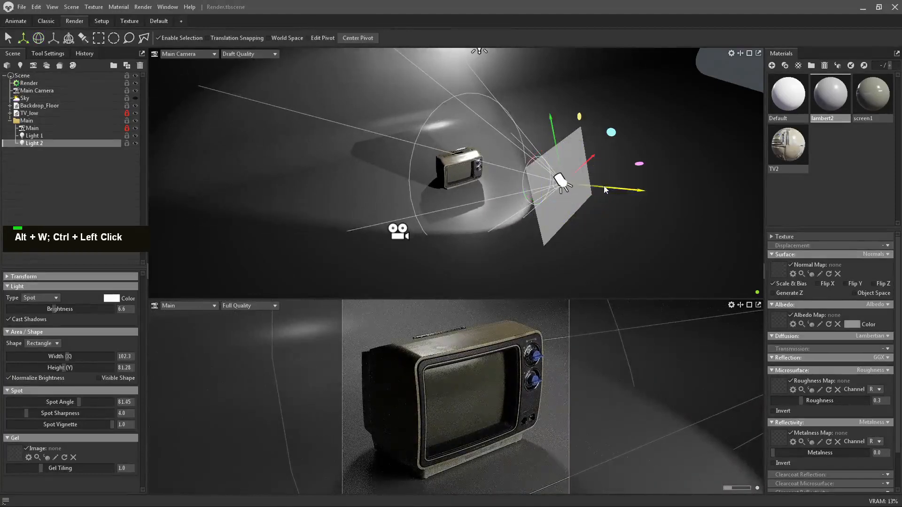
pyautogui.click(133, 402)
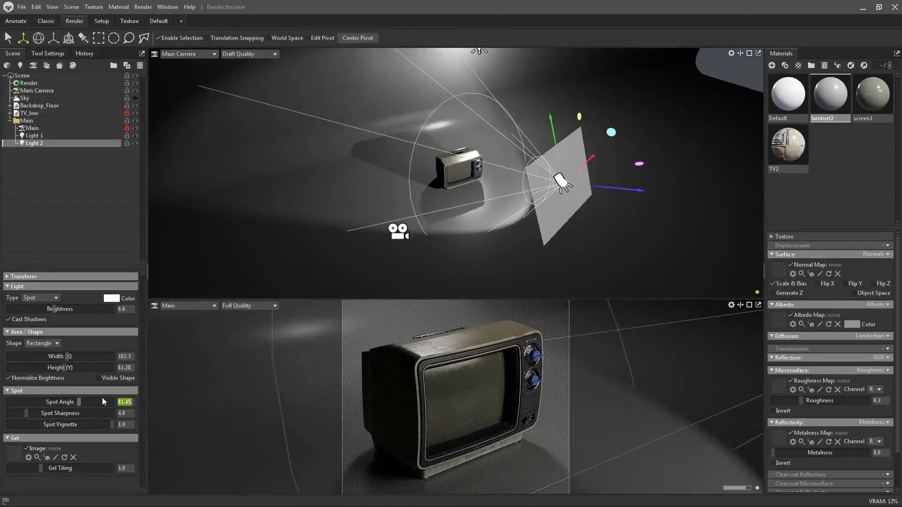
pyautogui.write('90')
pyautogui.press('Return')
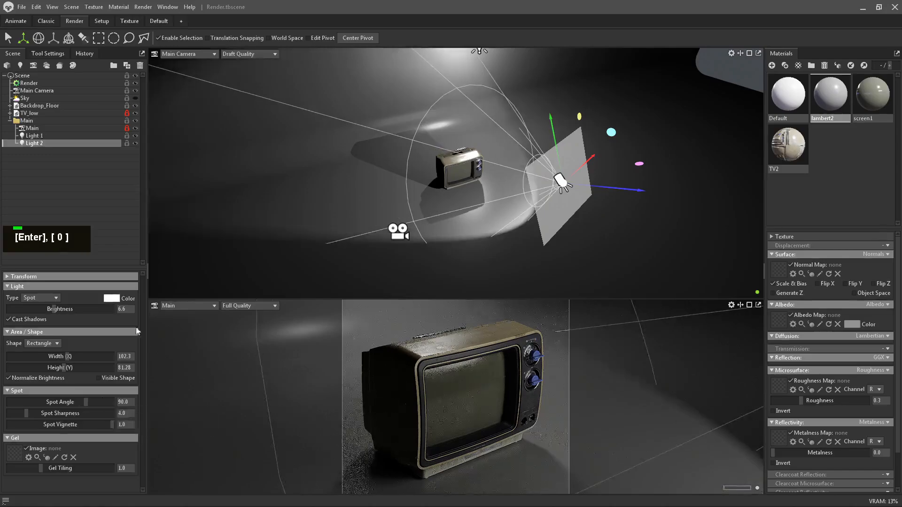
pyautogui.moveTo(617, 188); pyautogui.dragTo(590, 187)
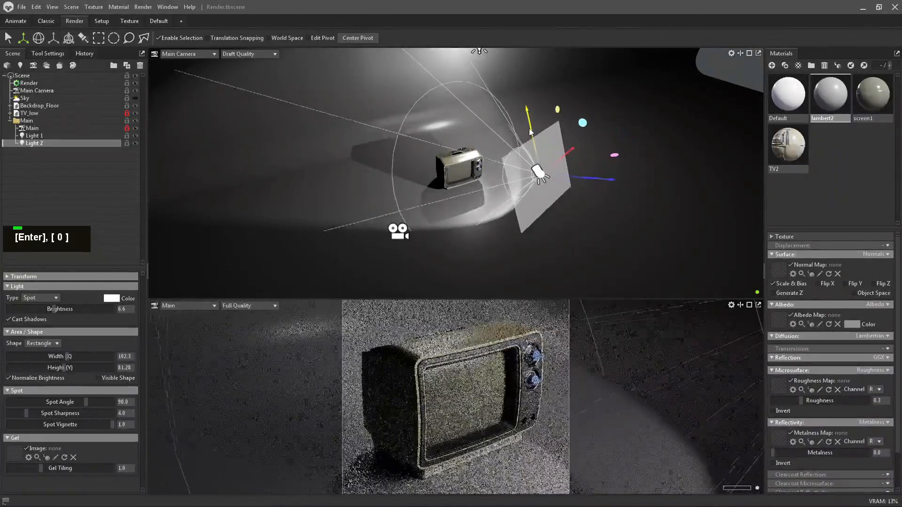
pyautogui.moveTo(530, 129); pyautogui.dragTo(539, 145)
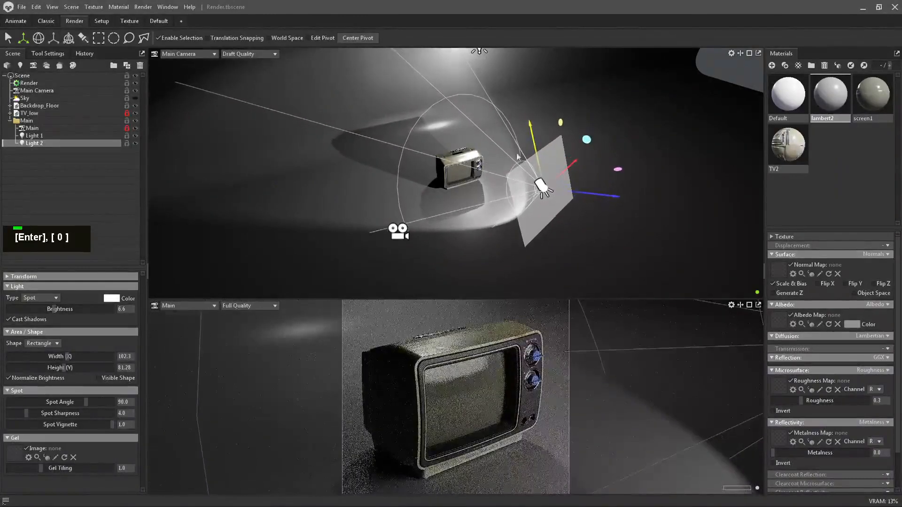
# Hide Light 1 temporarily and examine the spot light's effect on the TV in an enlarged render view.
pyautogui.click(135, 135)
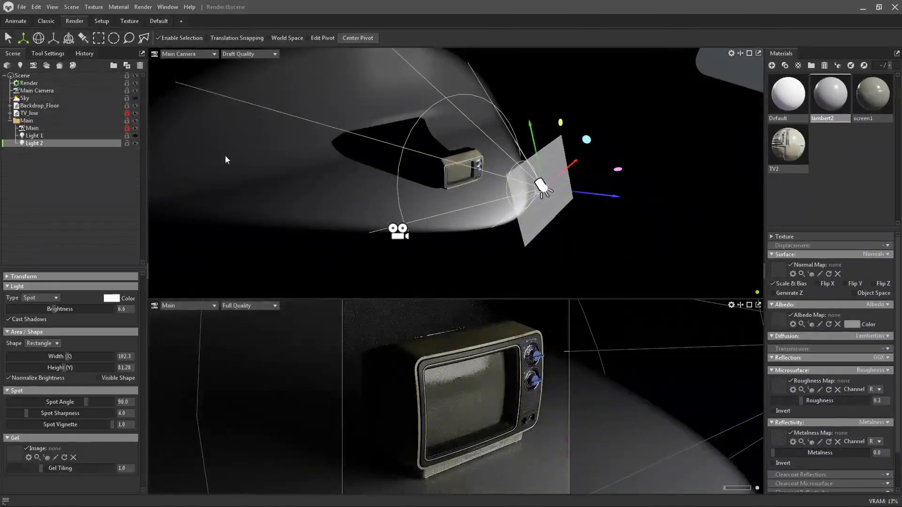
pyautogui.moveTo(508, 300); pyautogui.dragTo(506, 160)
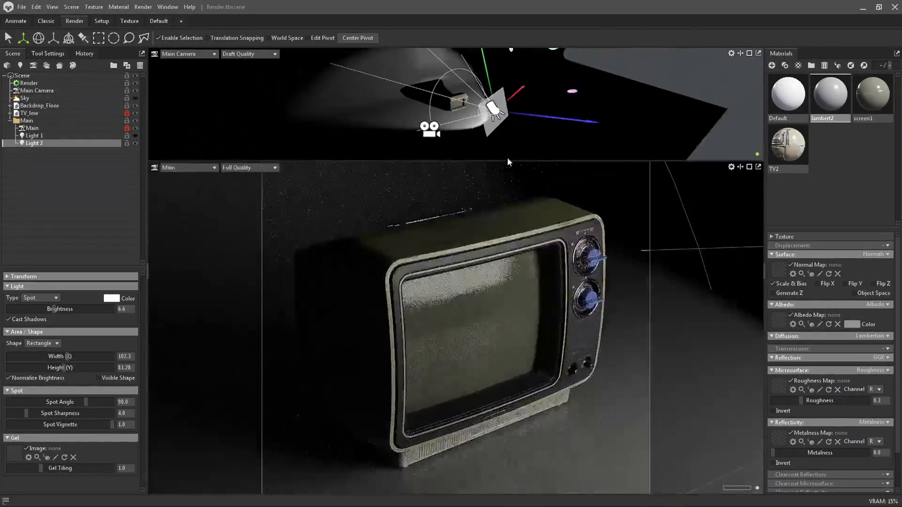
pyautogui.press('alt')
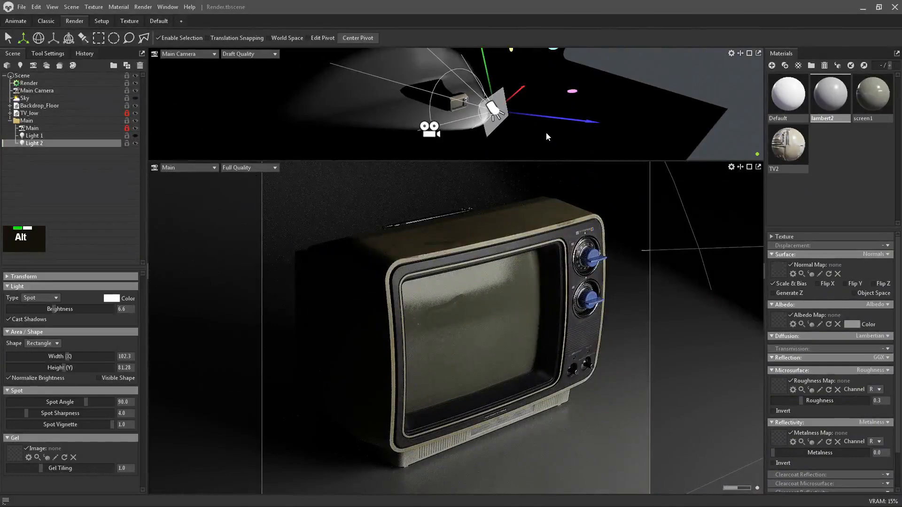
pyautogui.moveTo(487, 73); pyautogui.dragTo(492, 70)
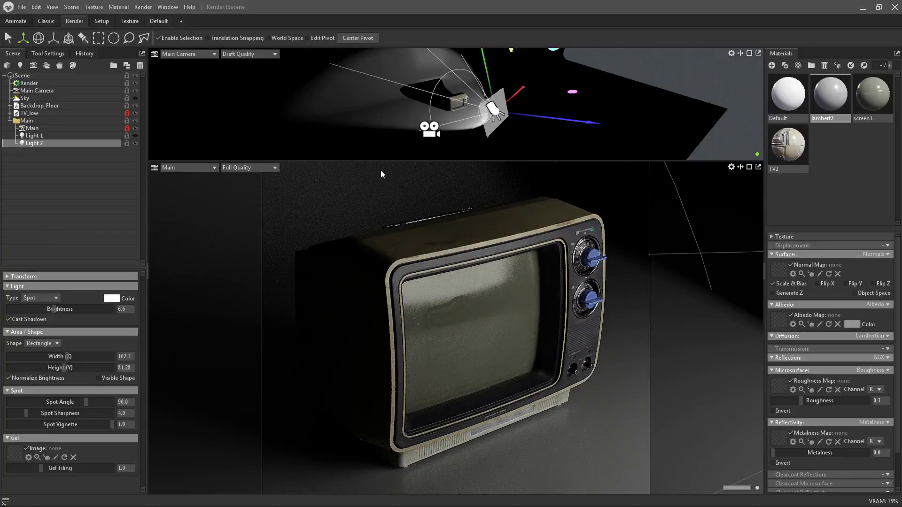
pyautogui.moveTo(399, 161); pyautogui.dragTo(402, 207)
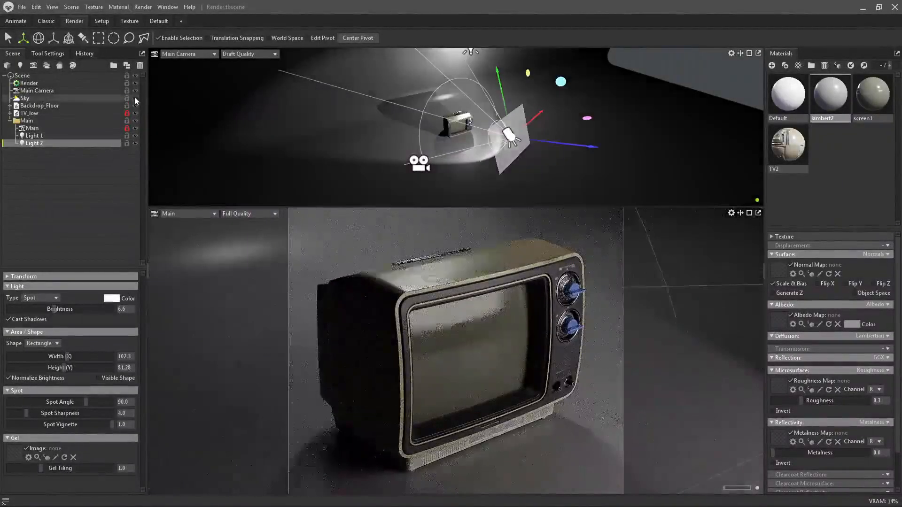
# Show the Sky again and enlarge the render view to examine the combined lighting on the TV.
pyautogui.click(135, 98)
pyautogui.press('alt')
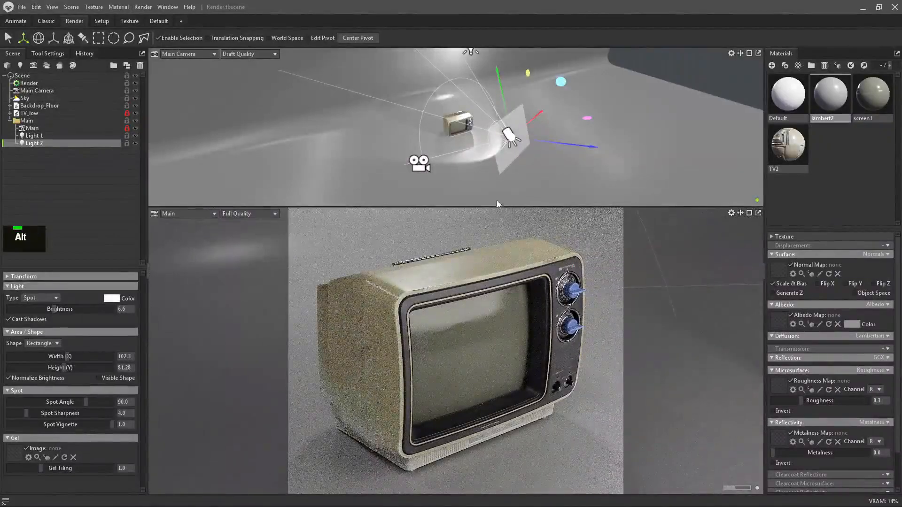
pyautogui.moveTo(497, 206); pyautogui.dragTo(470, 73)
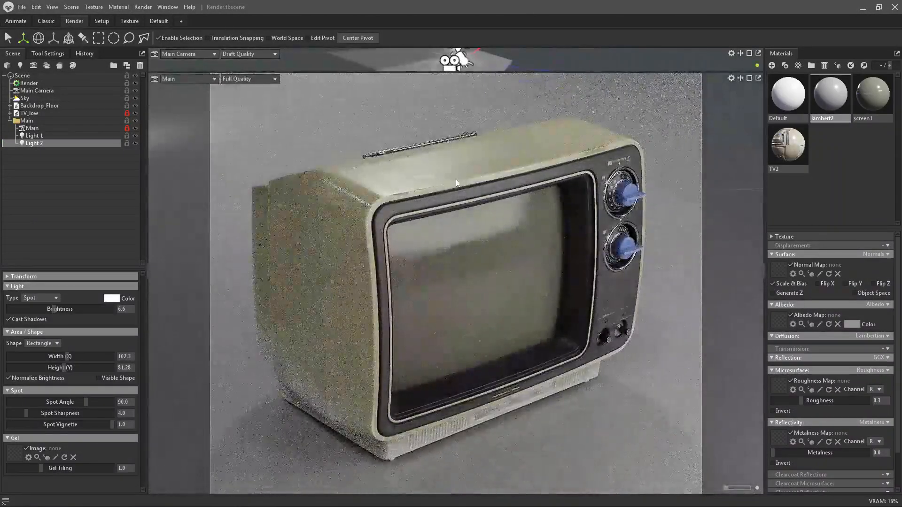
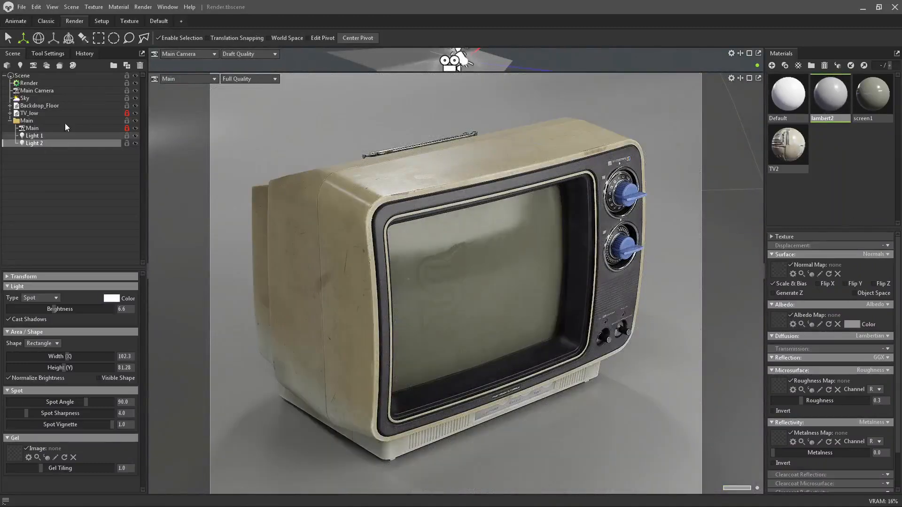
# Briefly hide and restore Backdrop_Floor, then lighten the albedo color of its lambert2 material to a light grey.
pyautogui.click(136, 106)
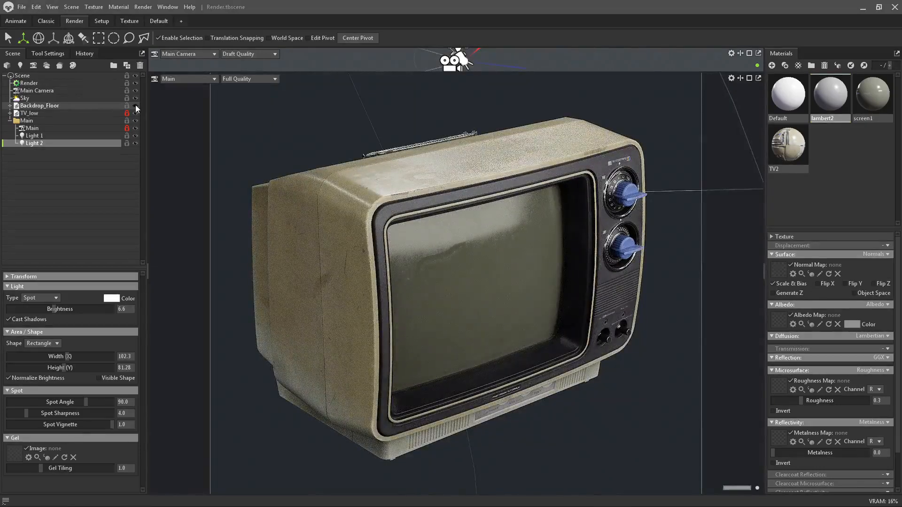
pyautogui.click(136, 105)
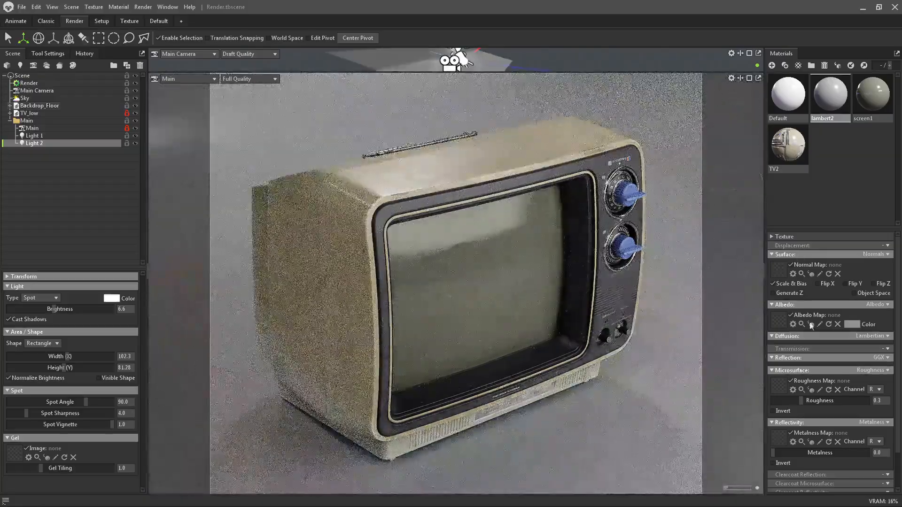
pyautogui.click(851, 325)
pyautogui.moveTo(346, 226)
pyautogui.mouseDown()
pyautogui.moveTo(326, 201)
pyautogui.moveTo(326, 220)
pyautogui.mouseUp()
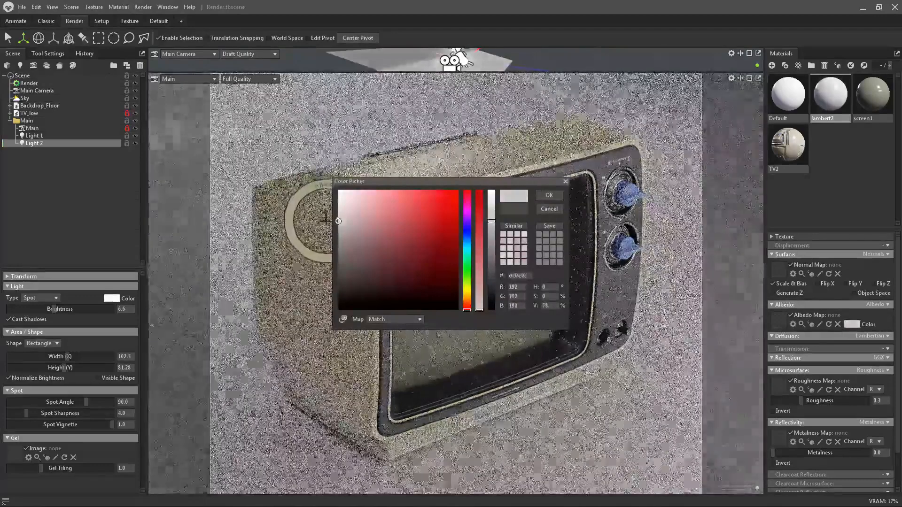
pyautogui.click(548, 195)
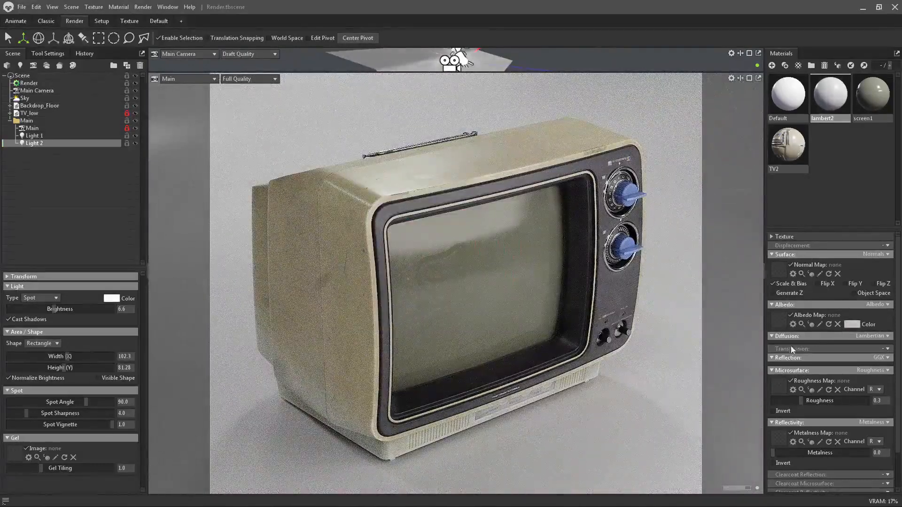
# Set the lambert2 backdrop material's roughness to about 0.88 and its metalness to 0.0.
pyautogui.moveTo(796, 401)
pyautogui.mouseDown()
pyautogui.moveTo(779, 399)
pyautogui.moveTo(791, 400)
pyautogui.mouseUp()
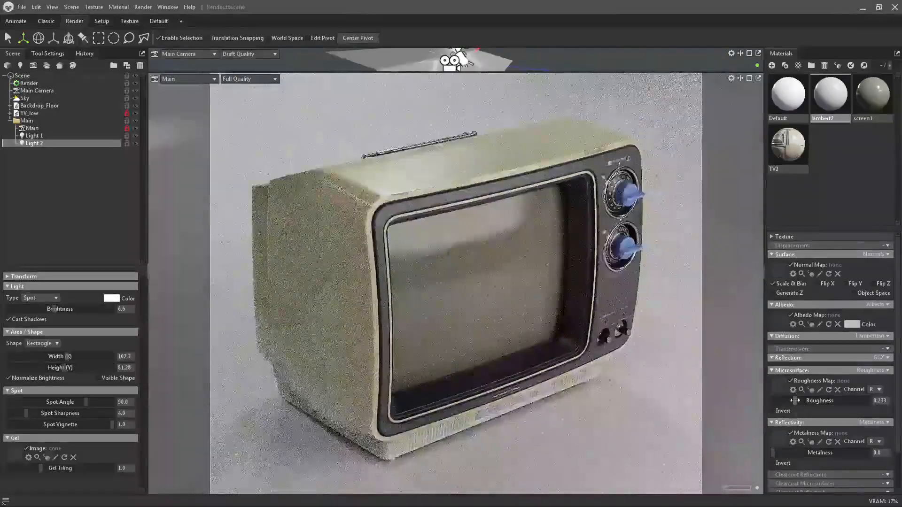
pyautogui.hotkey('ctrl', 'z')
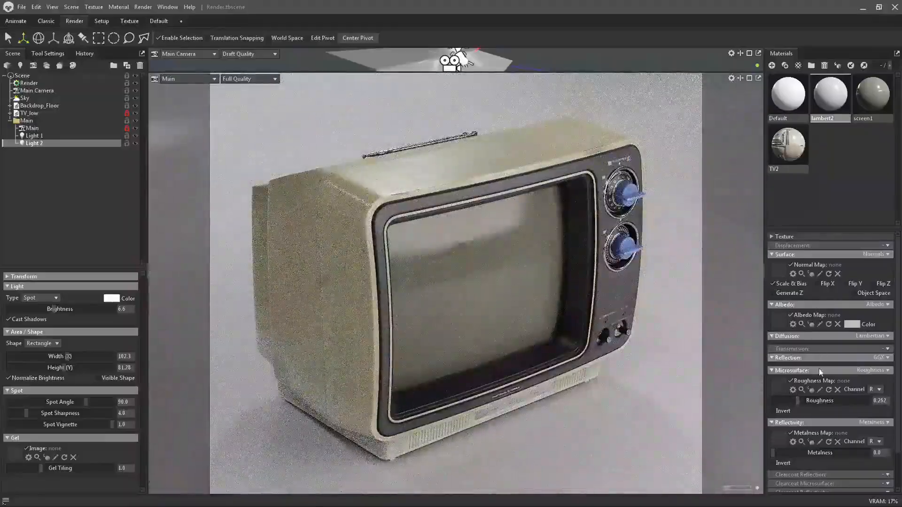
pyautogui.moveTo(808, 400); pyautogui.dragTo(856, 401)
pyautogui.moveTo(775, 454)
pyautogui.mouseDown()
pyautogui.moveTo(857, 451)
pyautogui.moveTo(770, 453)
pyautogui.mouseUp()
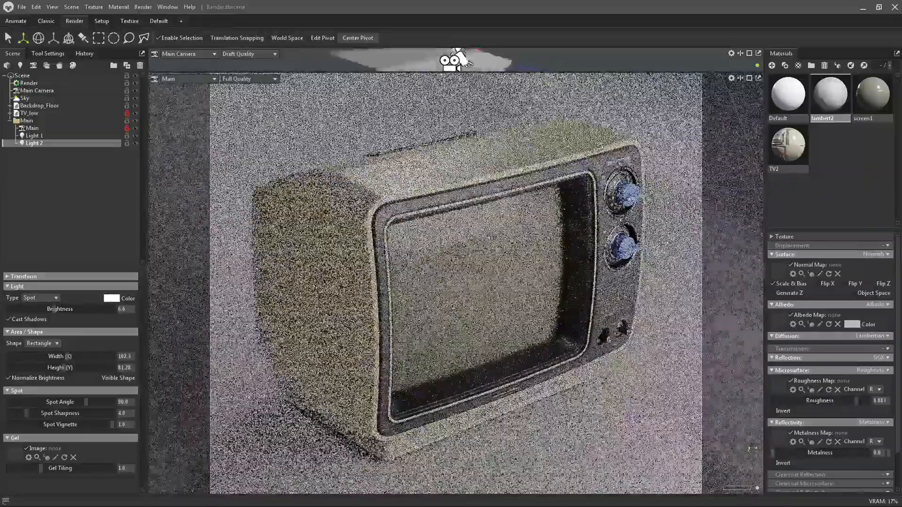
# Lighten the lambert2 material's albedo to a near-white neutral grey with about 89% value.
pyautogui.click(851, 324)
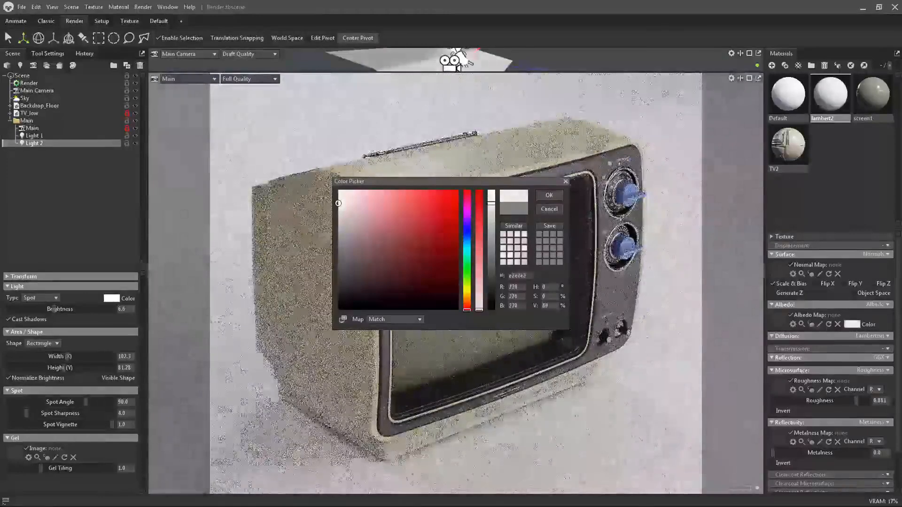
pyautogui.click(549, 195)
pyautogui.press('alt')
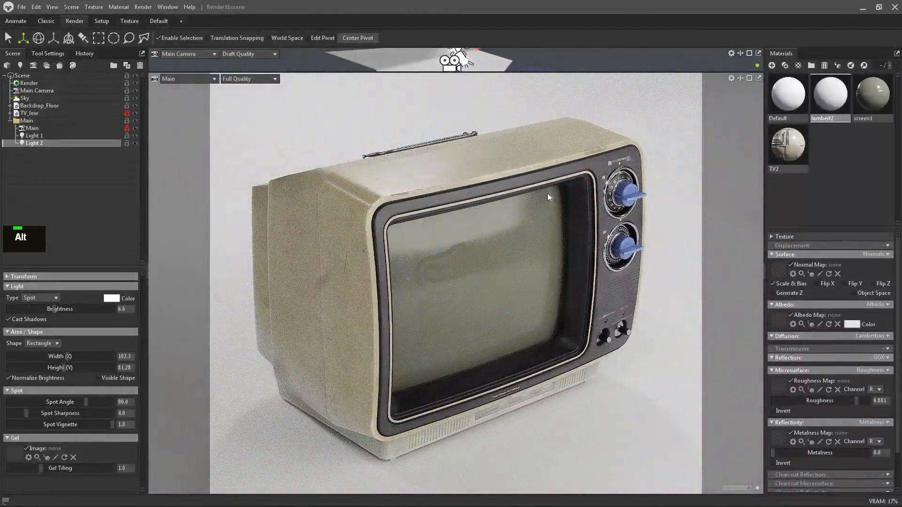
# Check Light 1's contribution by toggling its visibility, and set its brightness to 6.
pyautogui.click(135, 135)
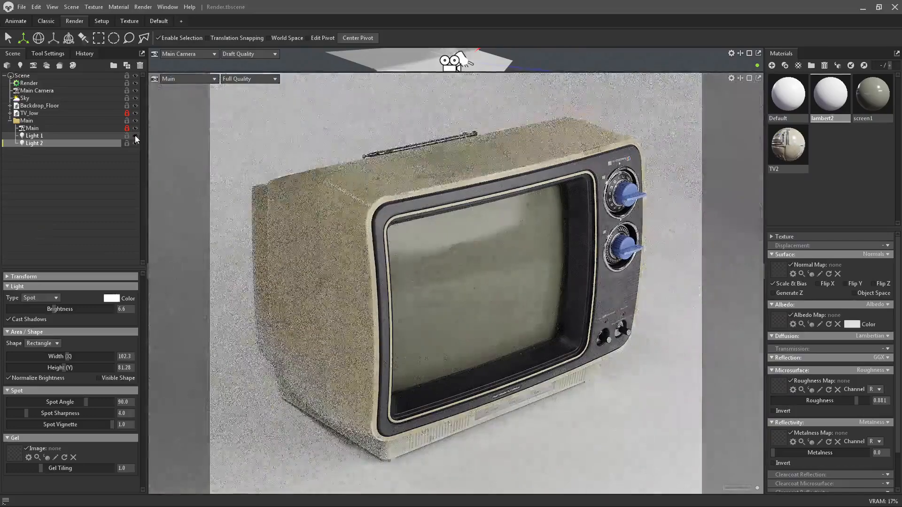
pyautogui.click(73, 136)
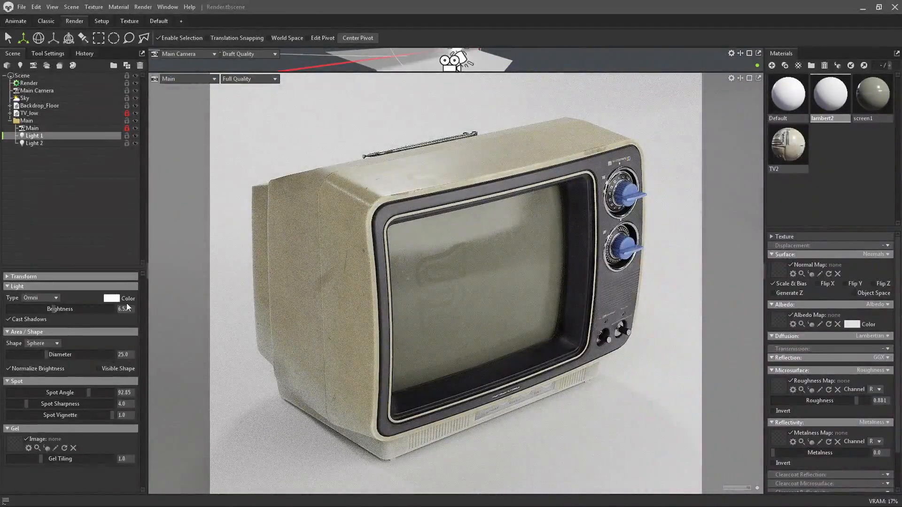
pyautogui.write('6.')
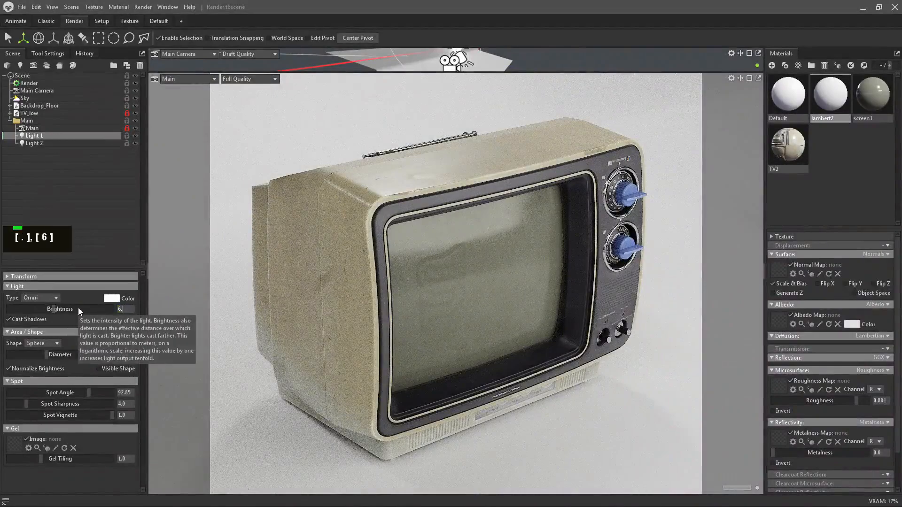
pyautogui.press('Return')
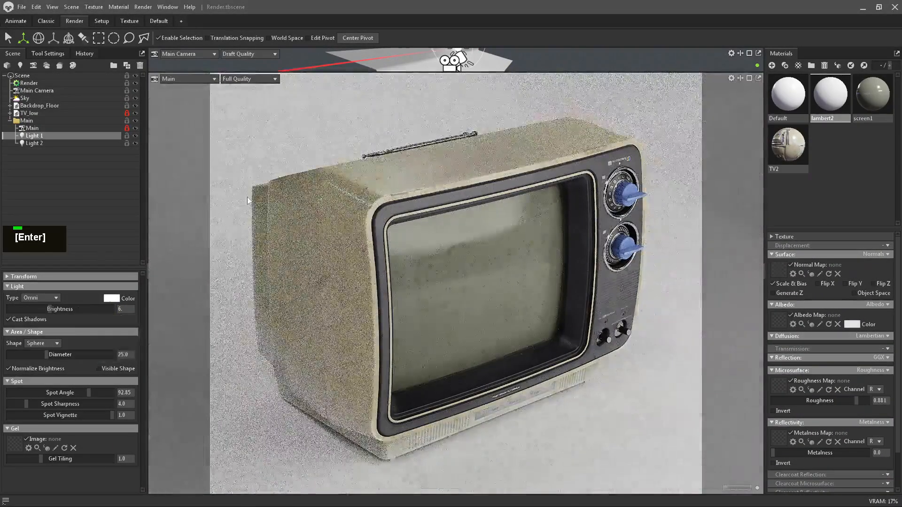
pyautogui.press('alt')
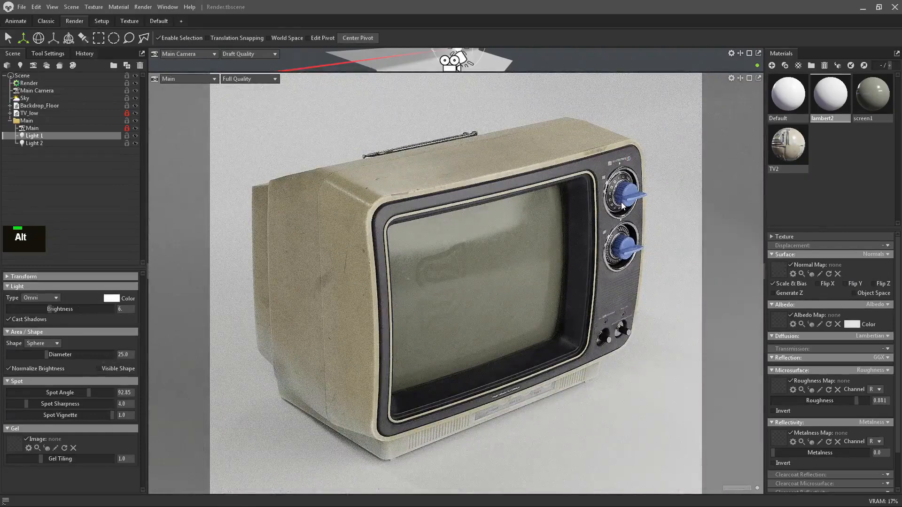
# Toggle Light 1 and the Sky off and on in turn to compare their effect on the render.
pyautogui.click(134, 137)
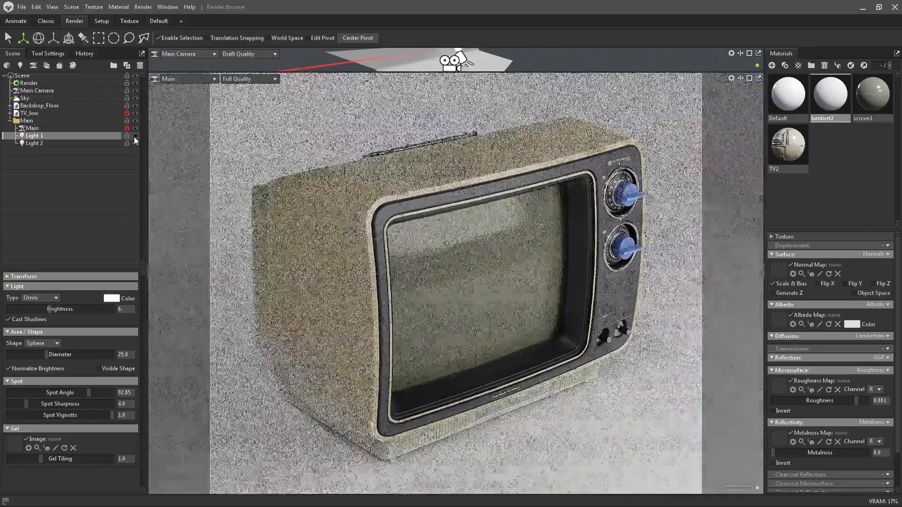
pyautogui.doubleClick(134, 136)
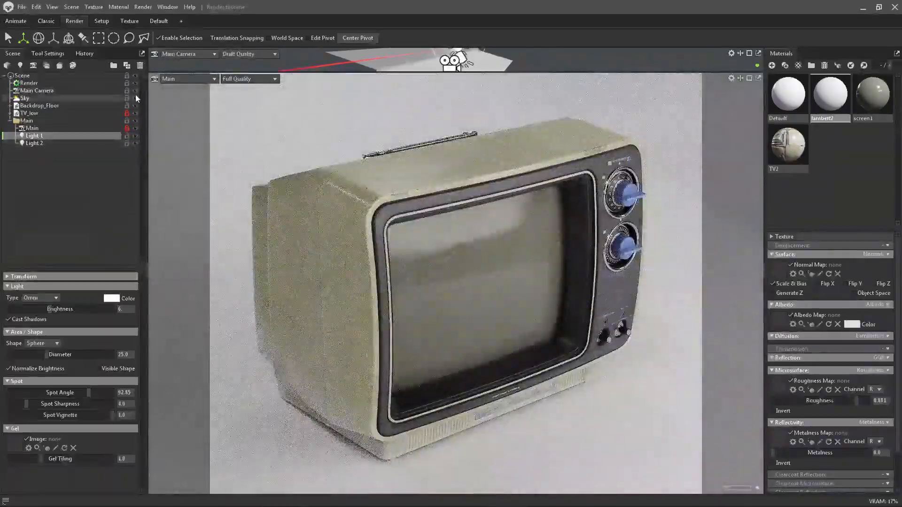
pyautogui.click(136, 93)
pyautogui.click(137, 92)
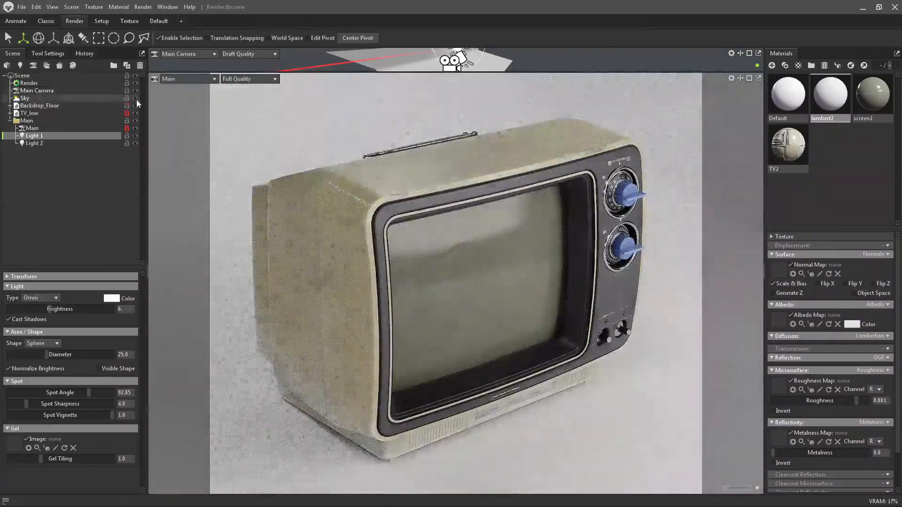
pyautogui.click(136, 99)
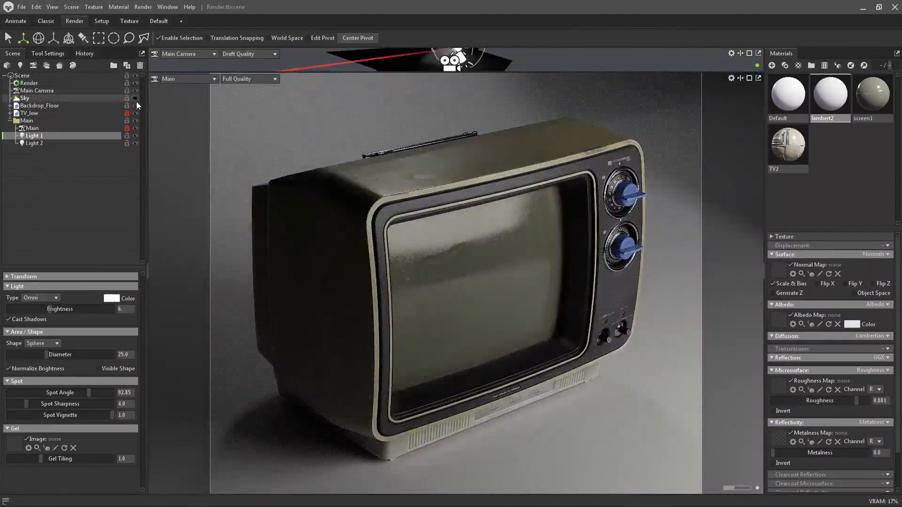
pyautogui.doubleClick(136, 101)
# Duplicate the Sky light and hide the original Sky so that only the copy lights the scene.
pyautogui.click(68, 99)
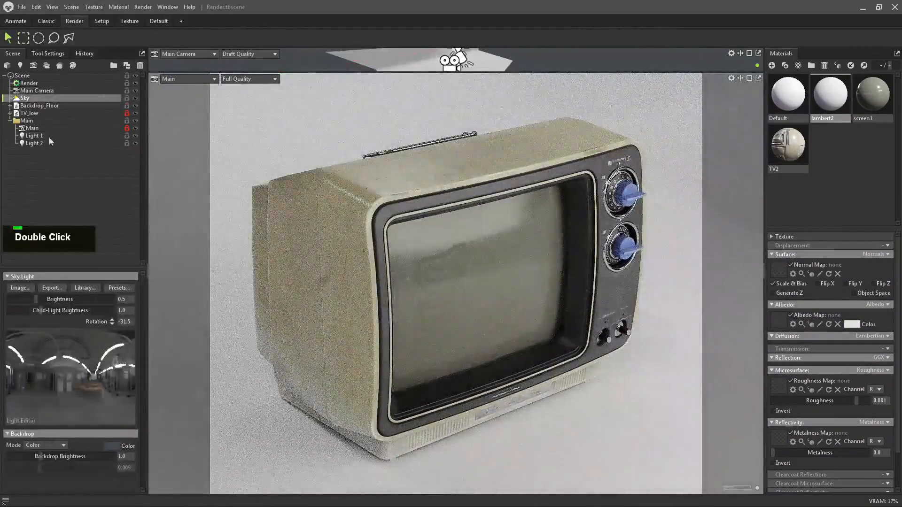
pyautogui.rightClick(32, 98)
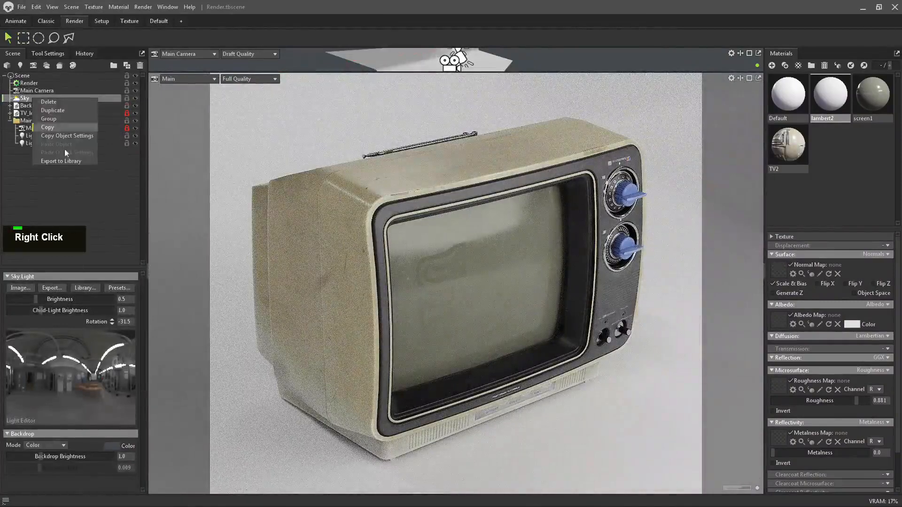
pyautogui.click(61, 108)
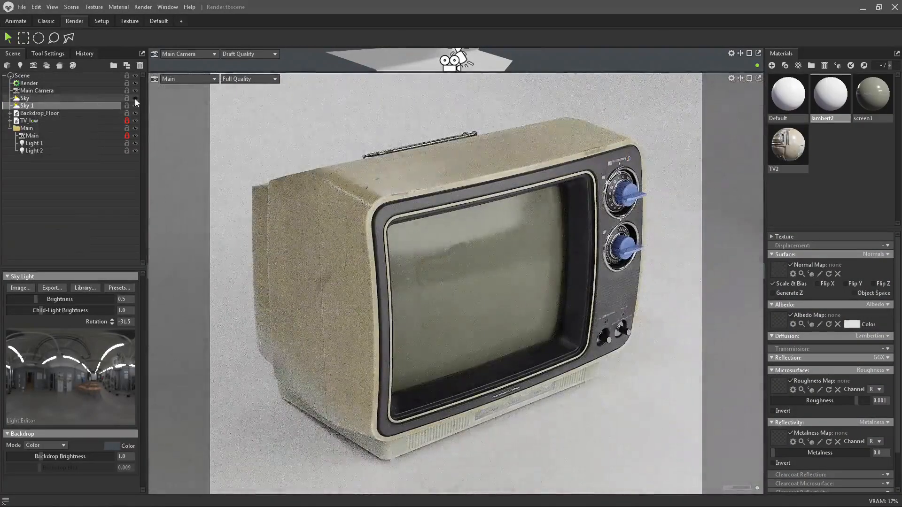
pyautogui.click(18, 289)
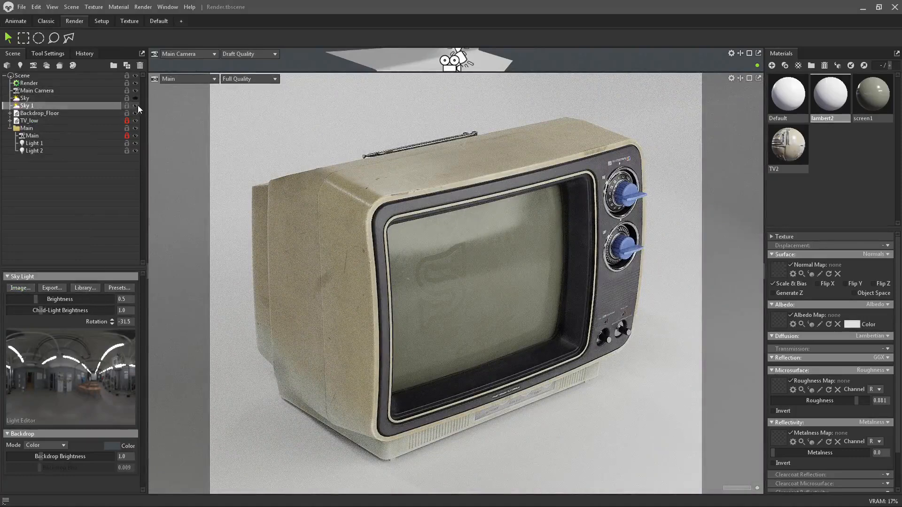
pyautogui.press('alt')
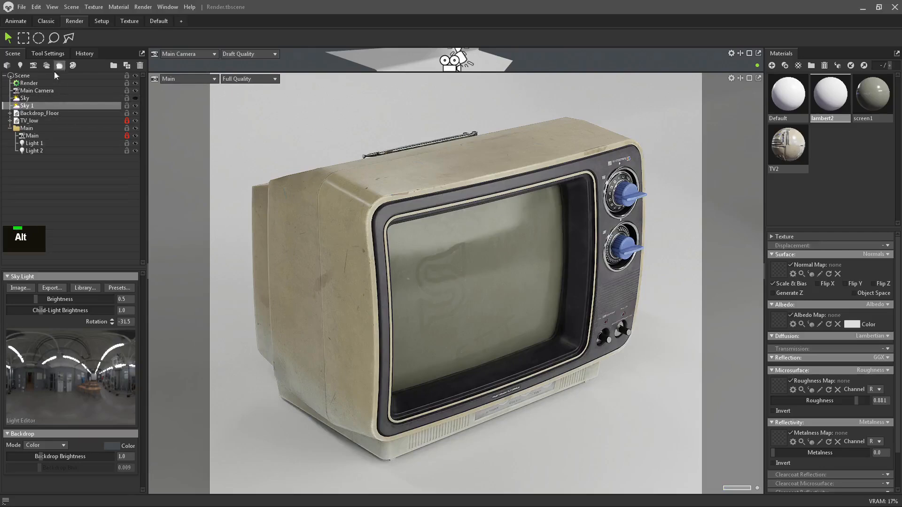
# Examine the Main camera's lens and post effect settings in an enlarged properties area, including the color Curve Editor.
pyautogui.click(29, 83)
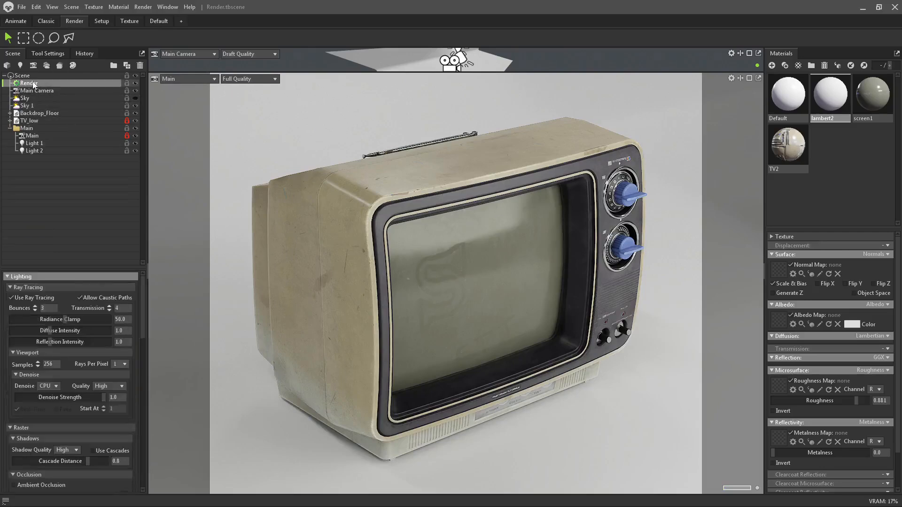
pyautogui.click(60, 100)
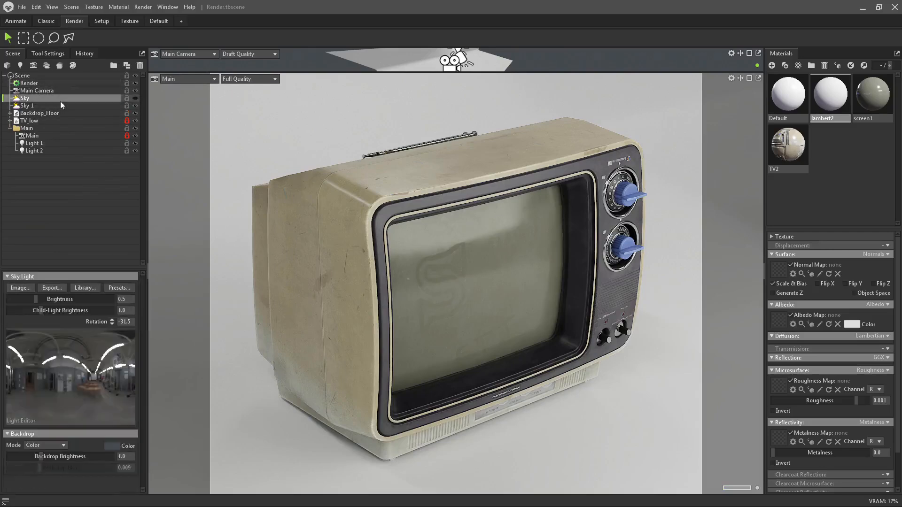
pyautogui.click(48, 135)
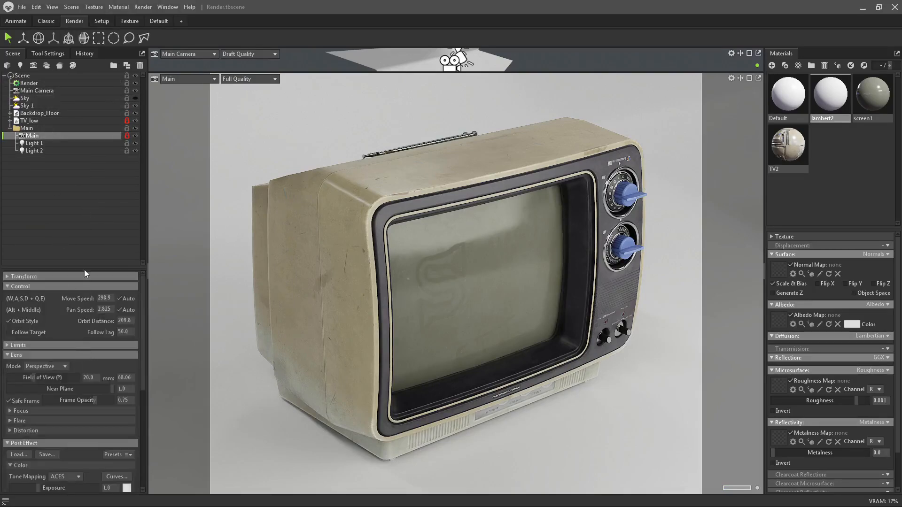
pyautogui.moveTo(84, 268); pyautogui.dragTo(83, 194)
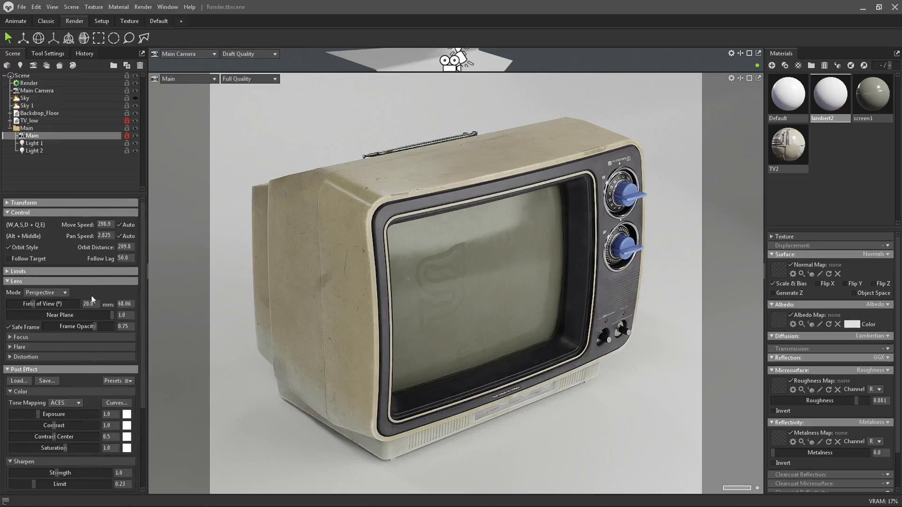
pyautogui.scroll(-5, 75, 410)
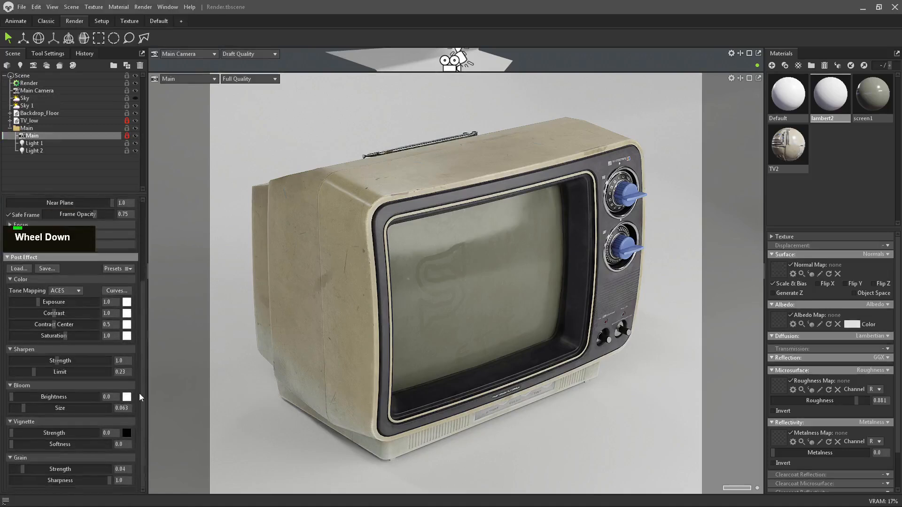
pyautogui.moveTo(141, 394); pyautogui.dragTo(141, 383)
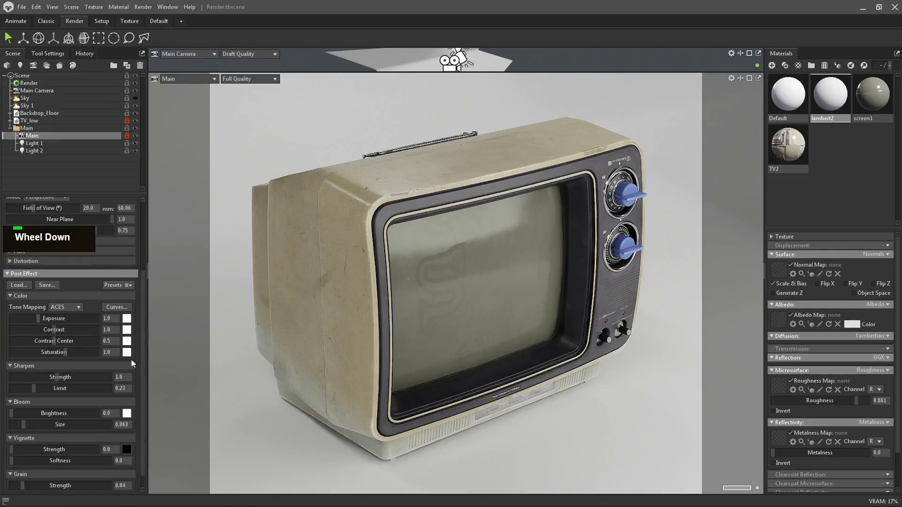
pyautogui.click(117, 307)
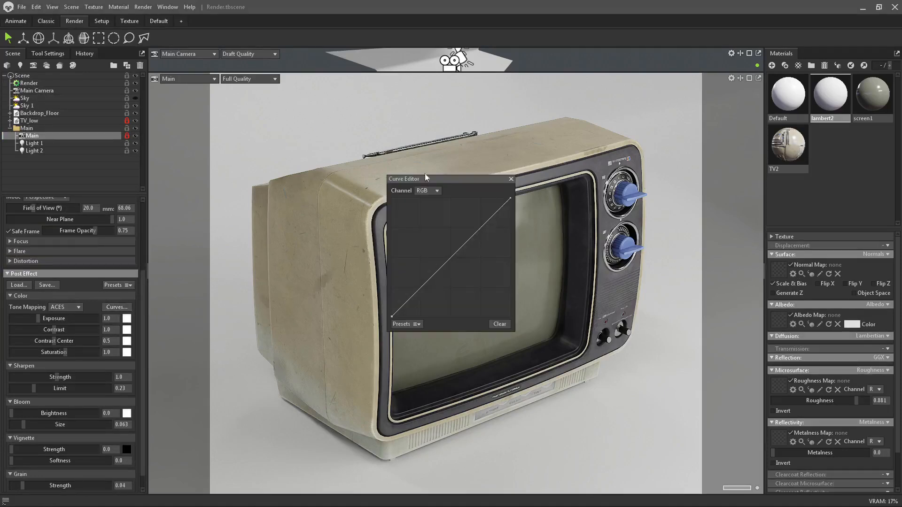
pyautogui.click(427, 191)
pyautogui.click(511, 179)
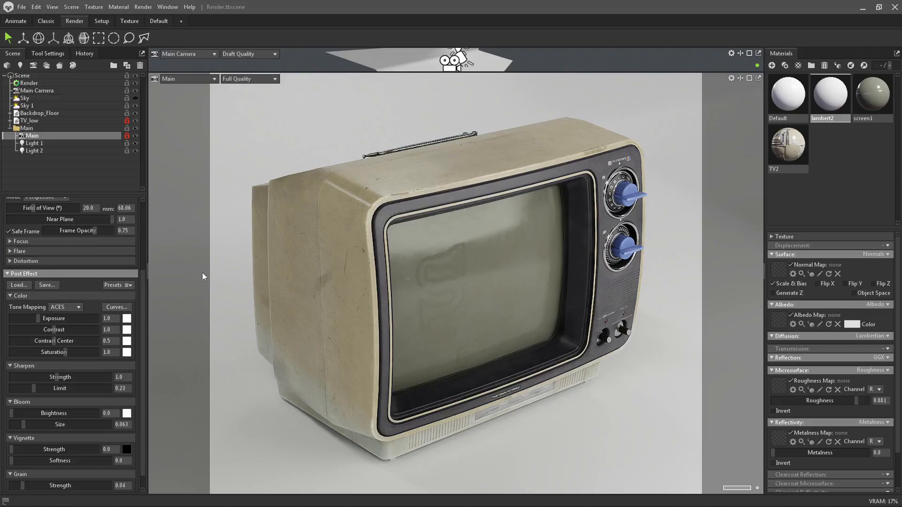
# Apply the BW High Contrast post effect preset to the Main camera.
pyautogui.click(128, 286)
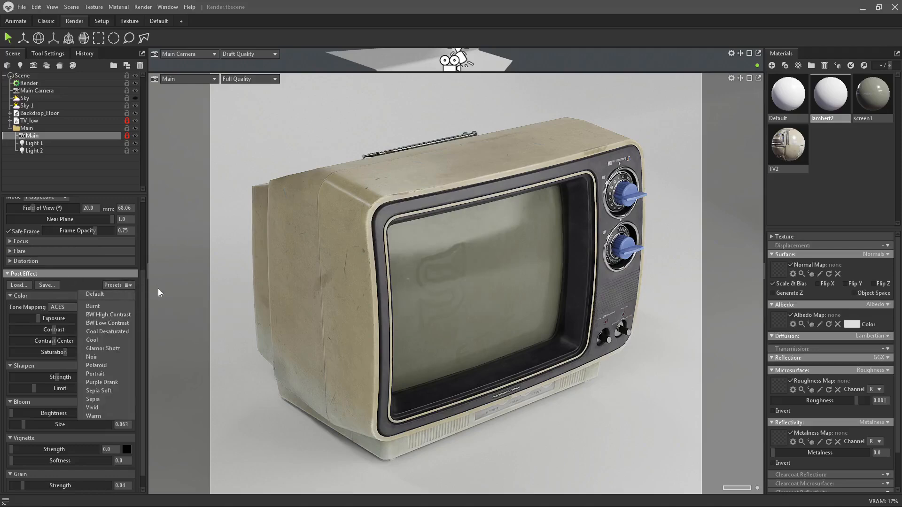
pyautogui.click(117, 315)
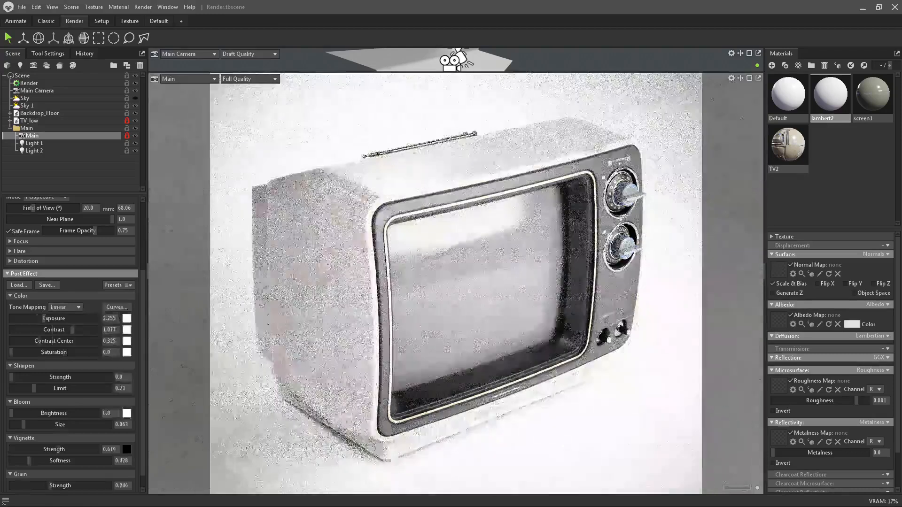
# Reset the Main camera's post effects to the Default preset and check its tone curve.
pyautogui.click(126, 285)
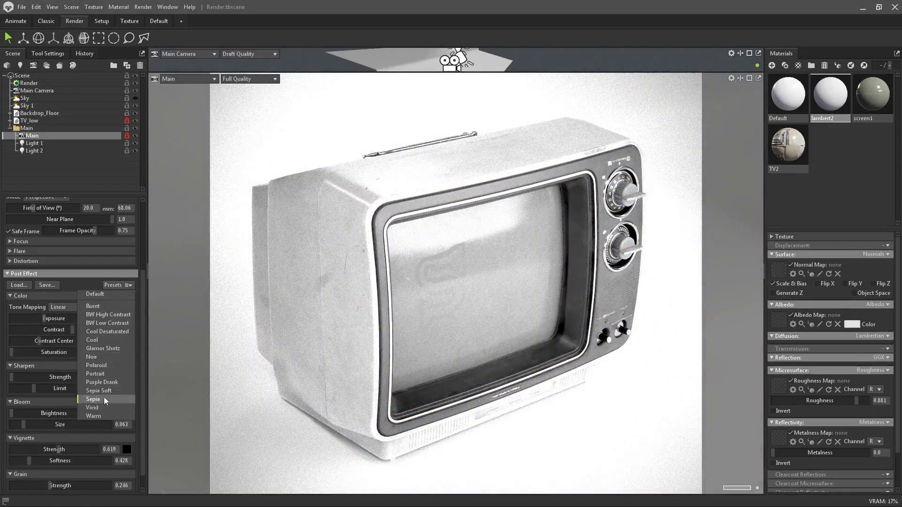
pyautogui.click(108, 294)
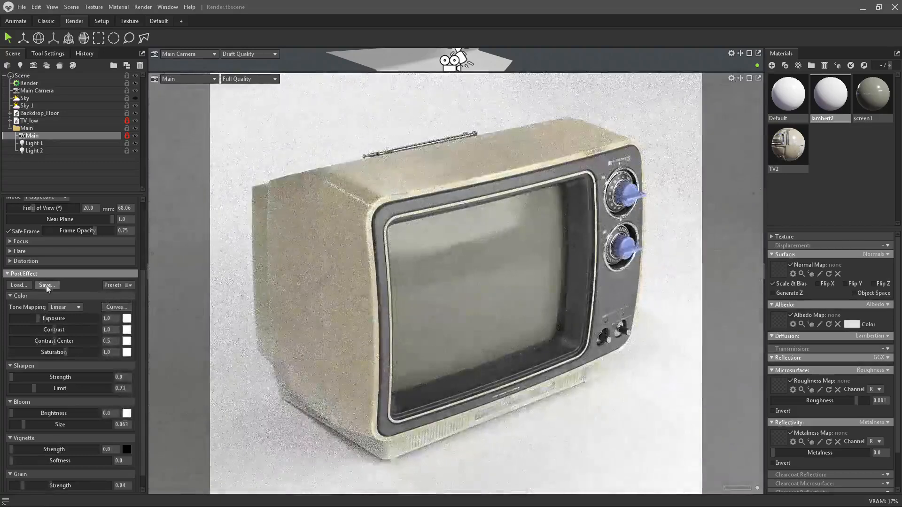
pyautogui.scroll(-1, 119, 384)
pyautogui.scroll(3, 117, 380)
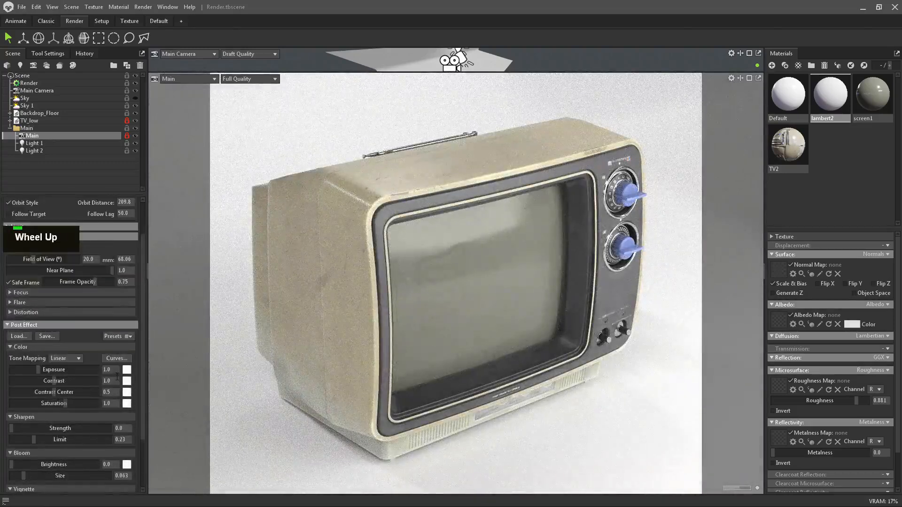
pyautogui.scroll(2, 117, 377)
pyautogui.scroll(-1, 68, 351)
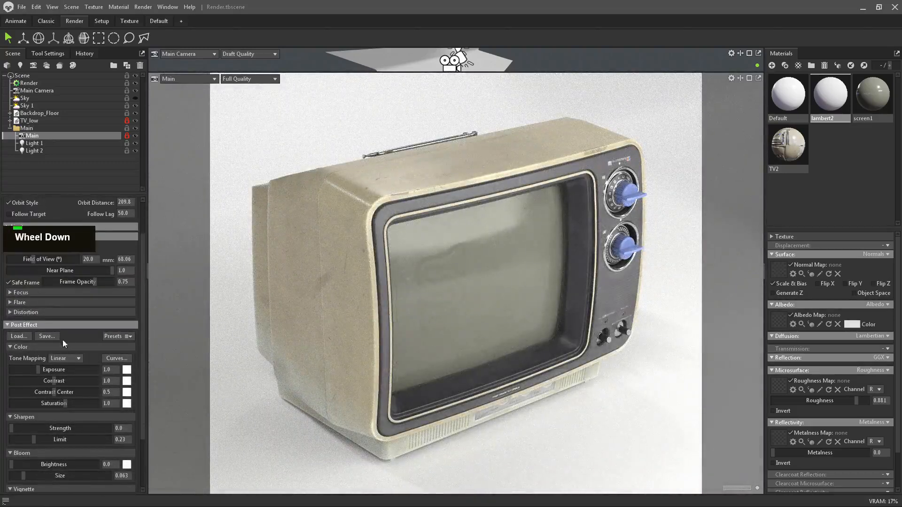
pyautogui.click(117, 358)
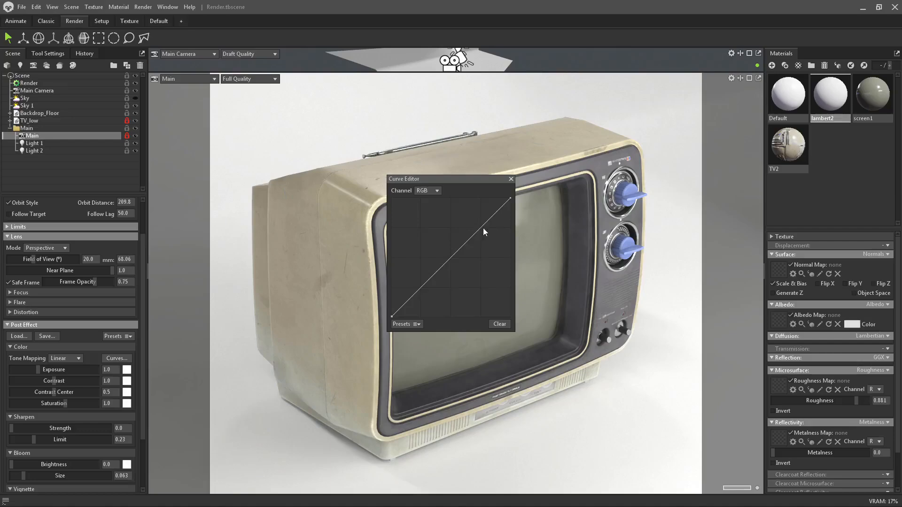
pyautogui.click(511, 179)
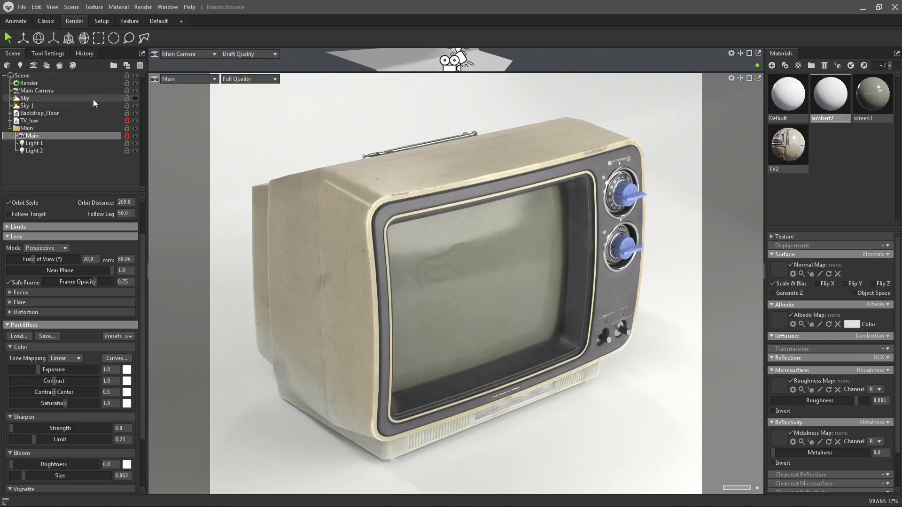
# Temporarily hide and restore Backdrop_Floor and Sky 1 to compare their effect on the render.
pyautogui.hotkey('ctrl', 'r')
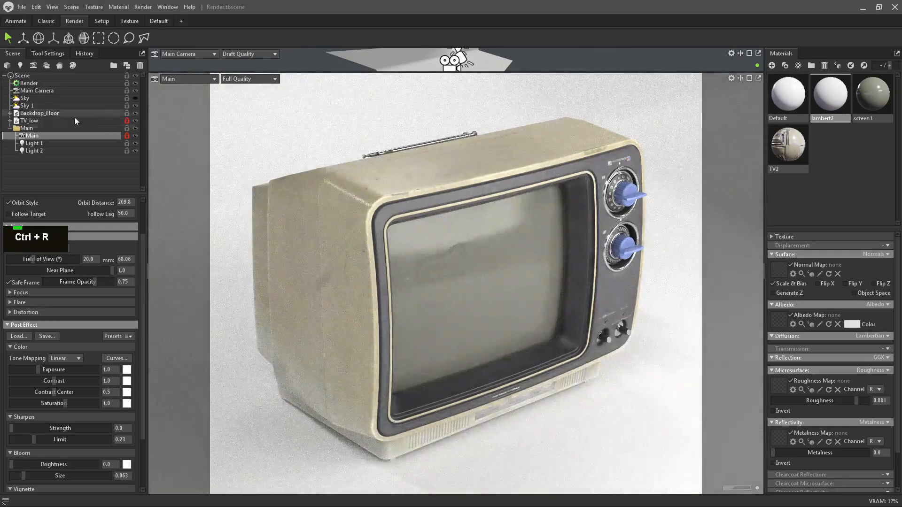
pyautogui.click(135, 112)
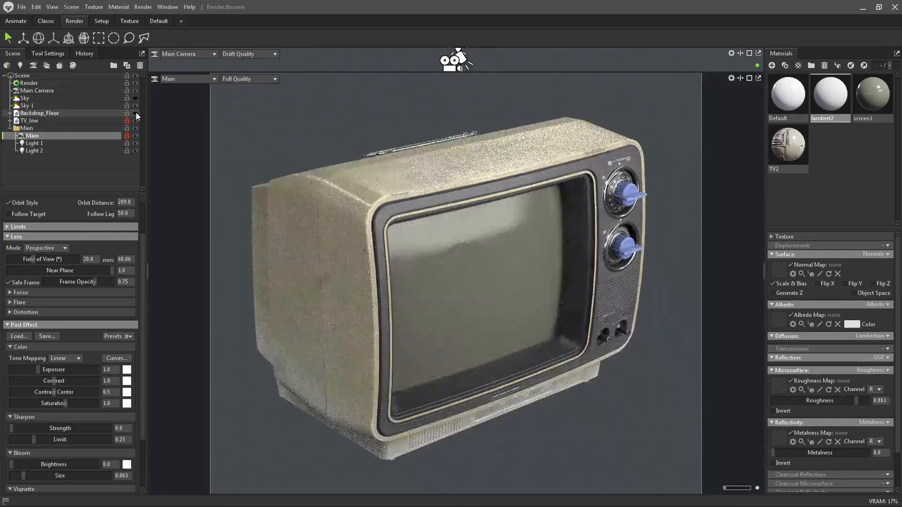
pyautogui.click(135, 112)
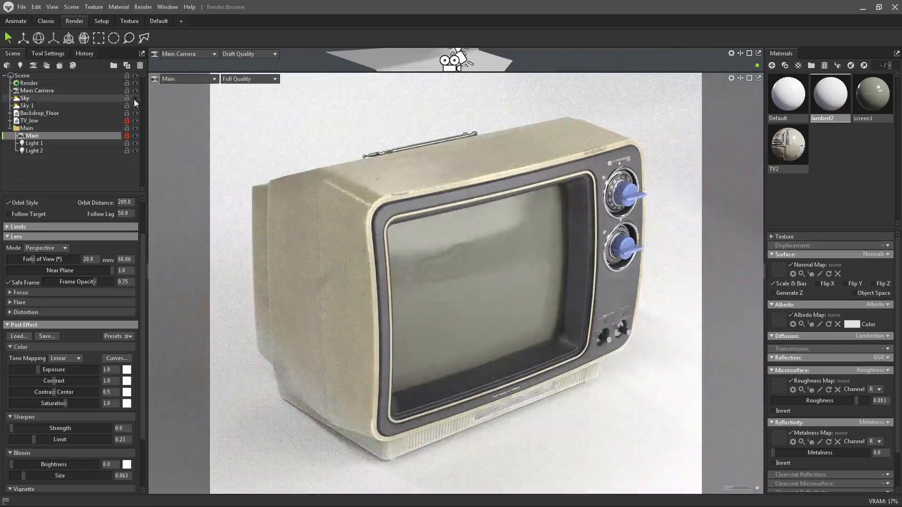
pyautogui.click(135, 106)
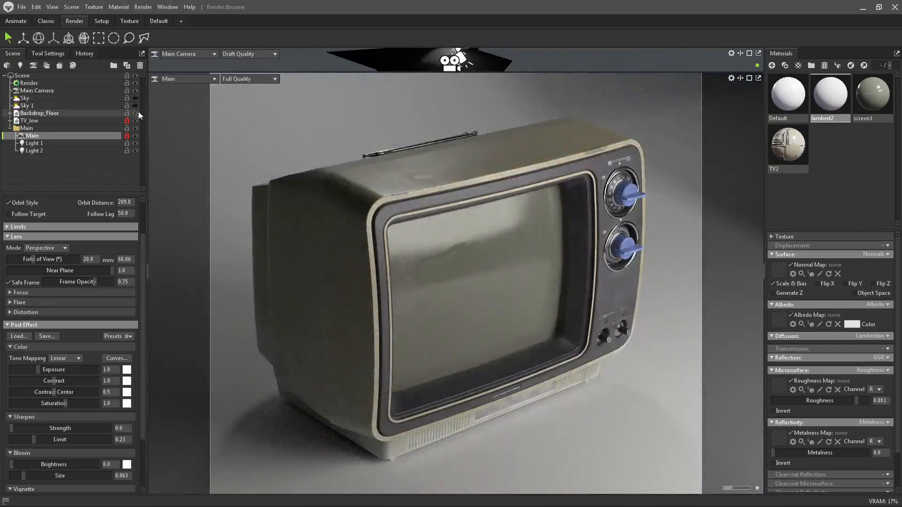
pyautogui.click(135, 106)
# Lower the Sky 1 light's brightness to 0.3.
pyautogui.doubleClick(101, 105)
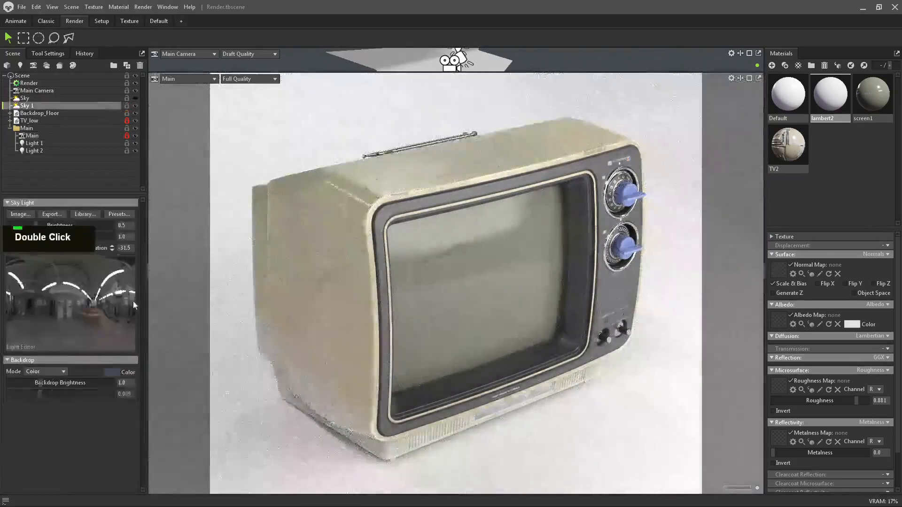
pyautogui.write('3')
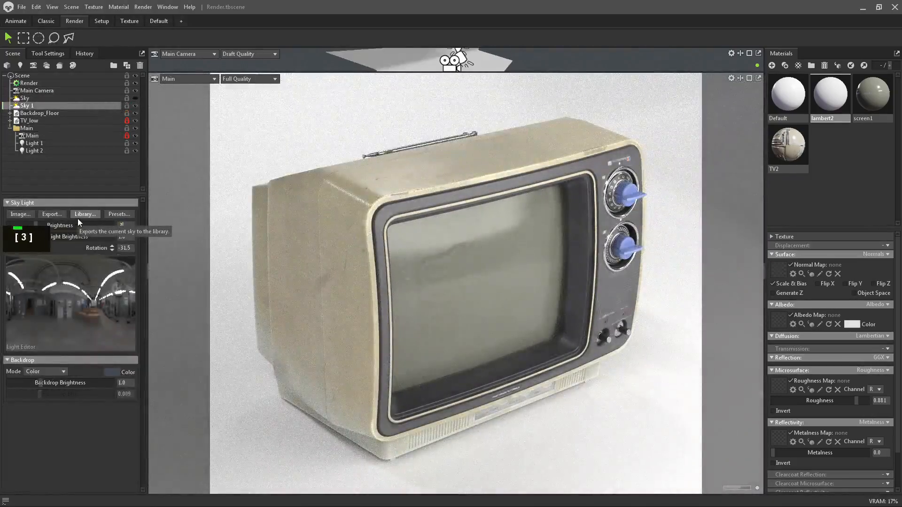
pyautogui.press('Return')
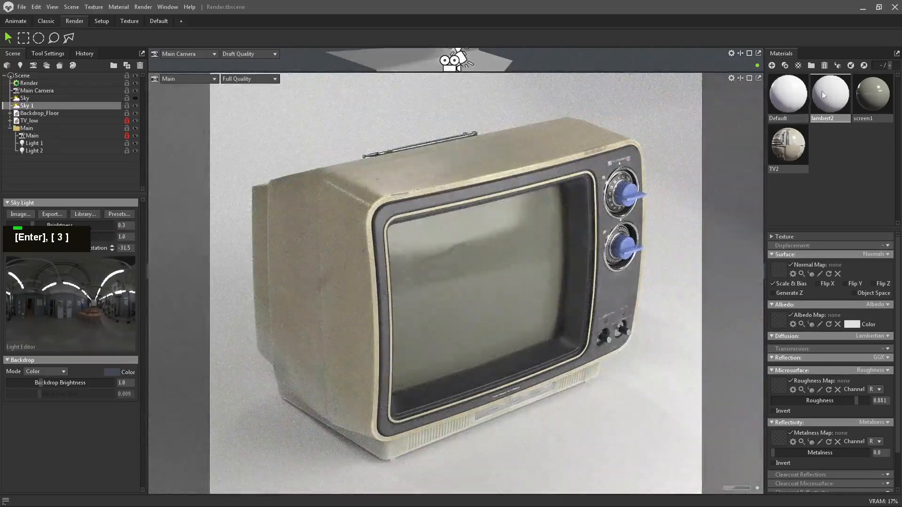
# Darken the lambert2 backdrop material's albedo colour to a neutral mid grey of about RGB 137, 137, 137.
pyautogui.click(852, 324)
pyautogui.moveTo(333, 235)
pyautogui.mouseDown()
pyautogui.moveTo(334, 266)
pyautogui.moveTo(327, 254)
pyautogui.mouseUp()
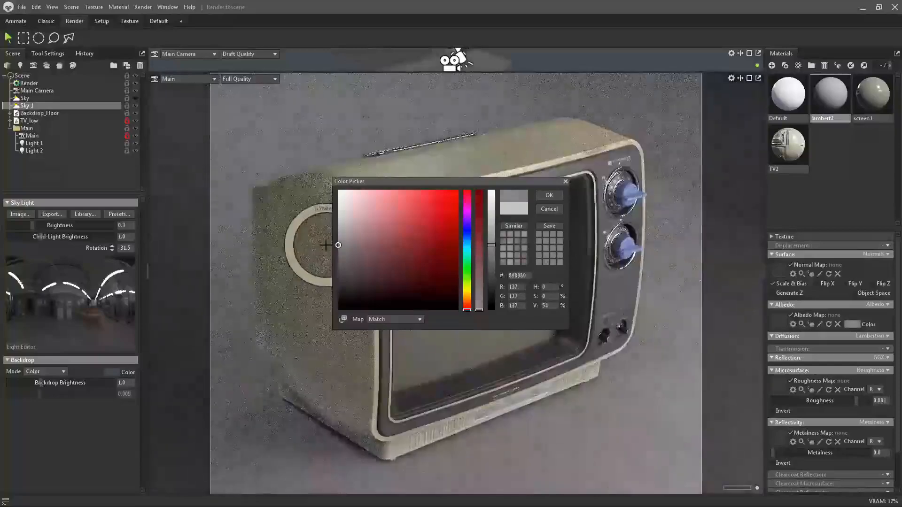
pyautogui.click(549, 195)
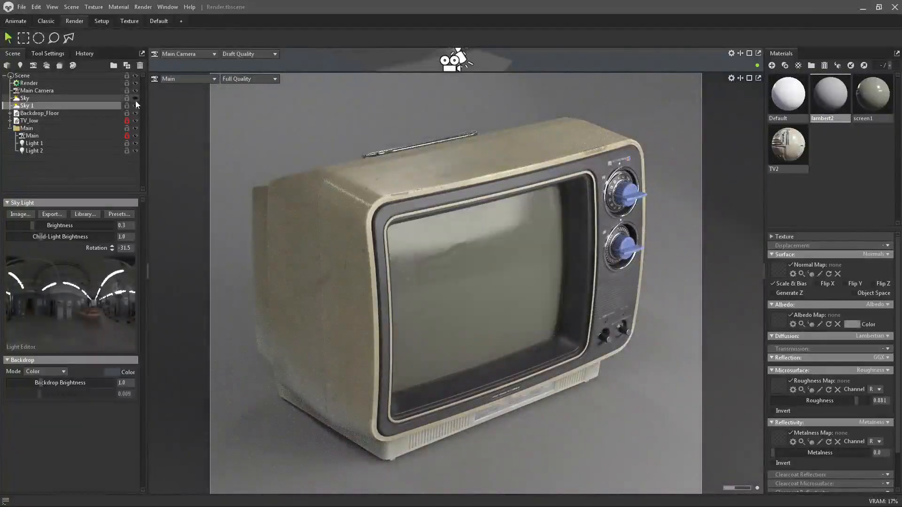
# Set the Sky 1 light's brightness to 0.5.
pyautogui.click(123, 226)
pyautogui.write('0.5')
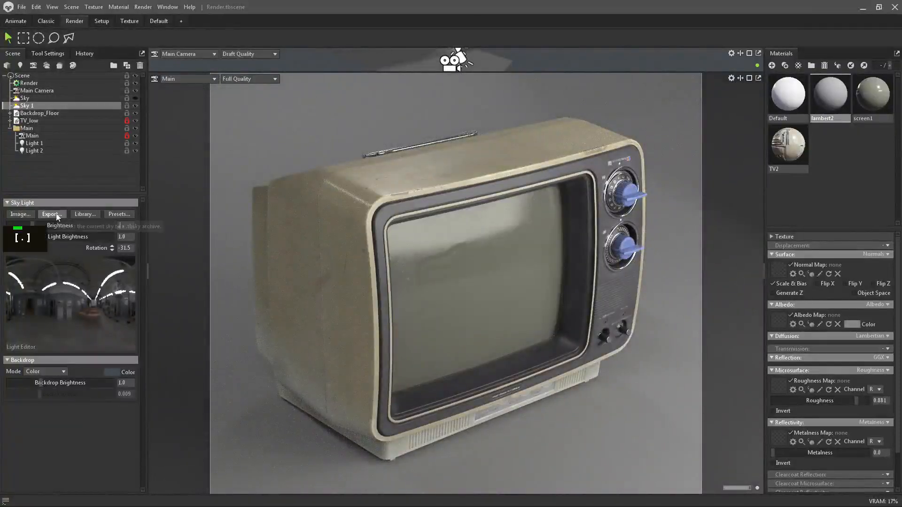
pyautogui.press('Return')
# Adjust the Main Camera's RGB curve, raising the highlights and slightly lowering the shadows.
pyautogui.click(47, 91)
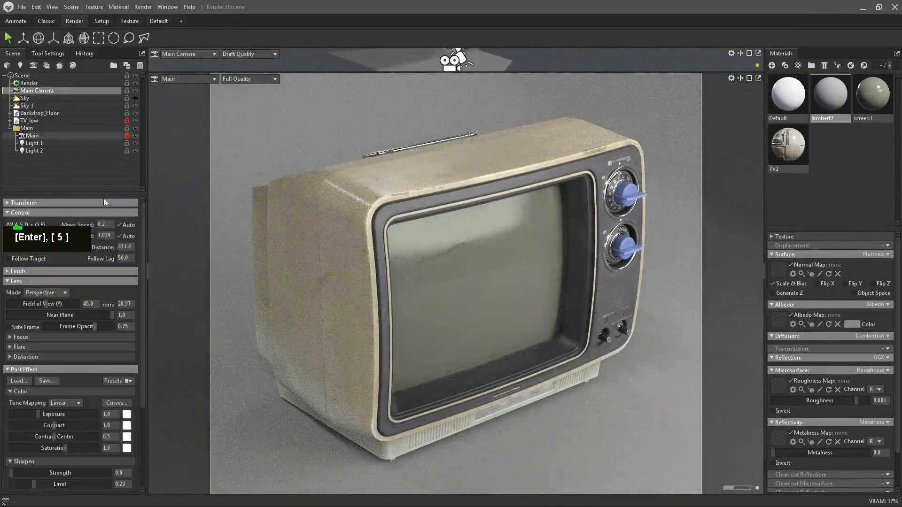
pyautogui.click(116, 403)
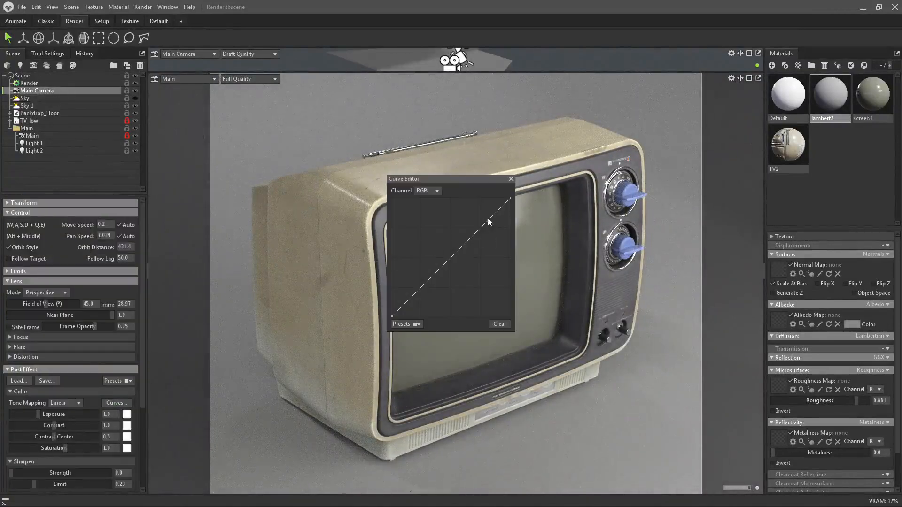
pyautogui.moveTo(488, 220); pyautogui.dragTo(489, 213)
pyautogui.moveTo(418, 284)
pyautogui.mouseDown()
pyautogui.moveTo(423, 295)
pyautogui.moveTo(429, 280)
pyautogui.moveTo(458, 311)
pyautogui.moveTo(425, 267)
pyautogui.moveTo(458, 293)
pyautogui.moveTo(429, 282)
pyautogui.mouseUp()
pyautogui.click(511, 179)
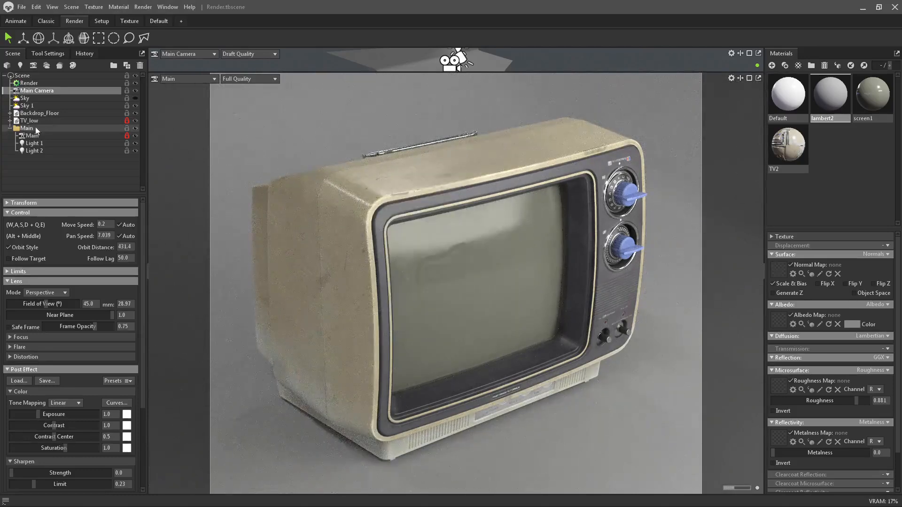
# Unlock the Main camera in the Main folder and set its tone mapping to ACES.
pyautogui.click(46, 136)
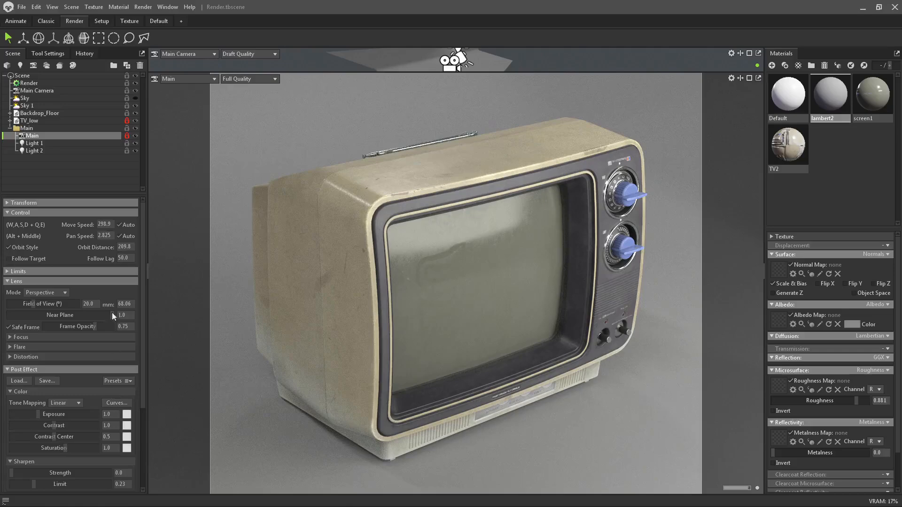
pyautogui.click(127, 135)
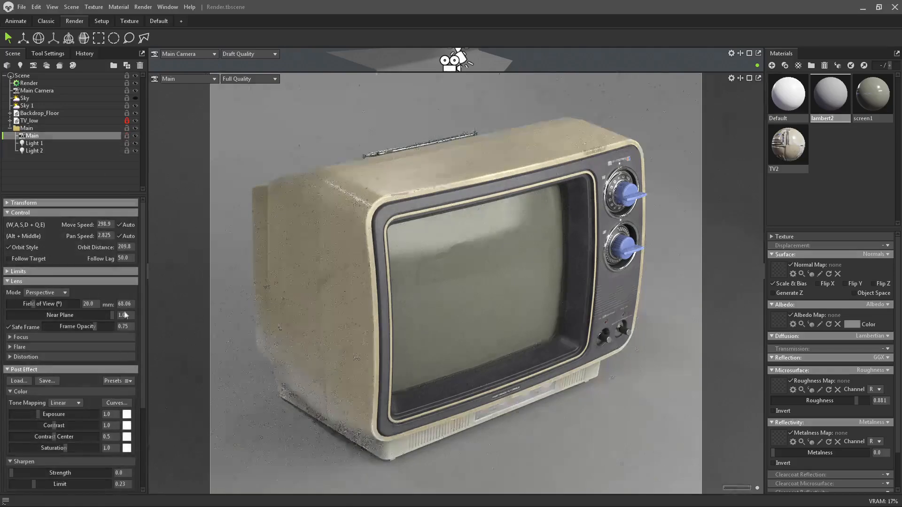
pyautogui.click(73, 406)
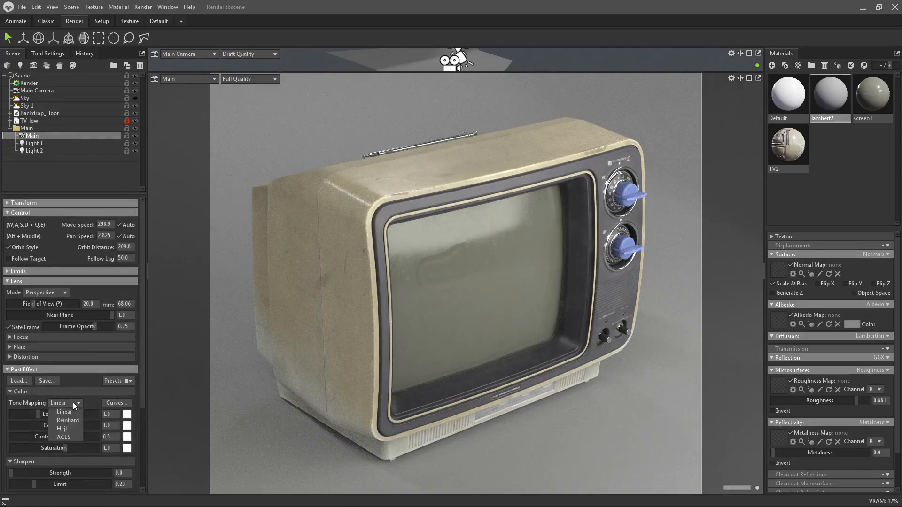
pyautogui.click(64, 437)
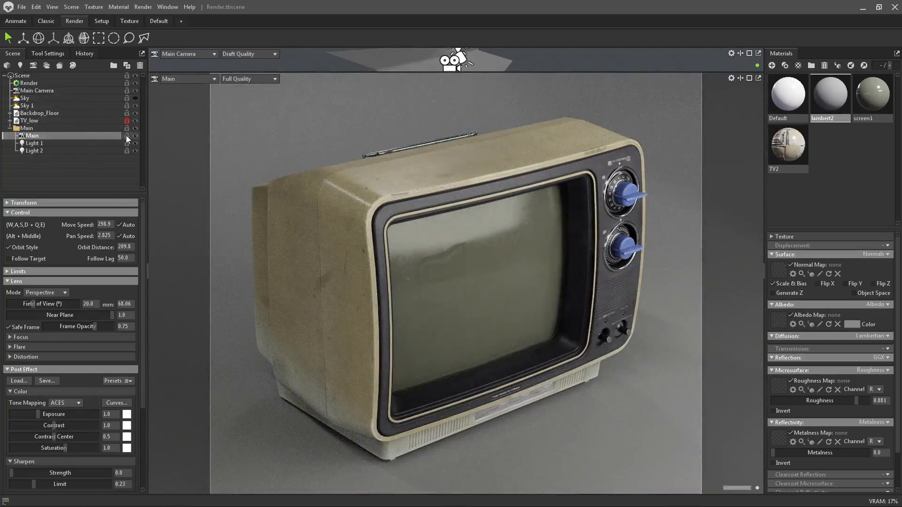
# Try a brightness of 1 on the Sky 1 light and settle on 0.7.
pyautogui.click(83, 98)
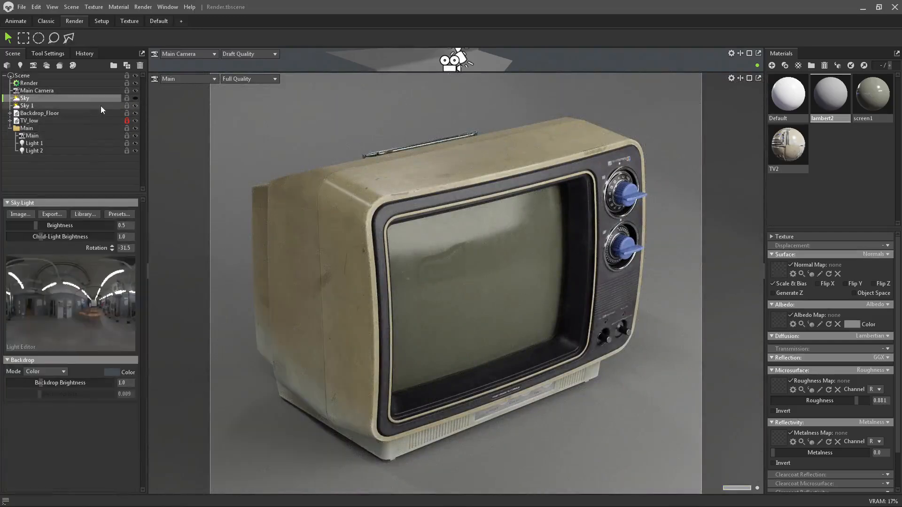
pyautogui.click(94, 106)
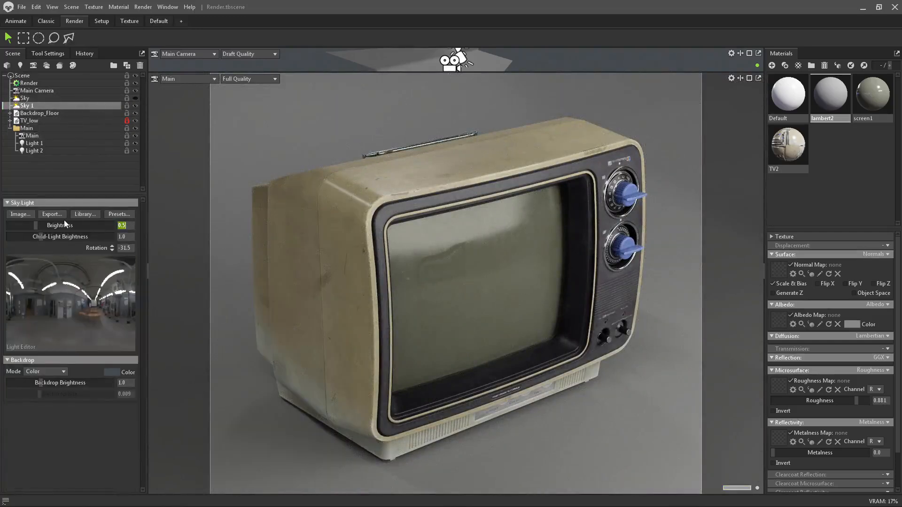
pyautogui.write('1')
pyautogui.press('Return')
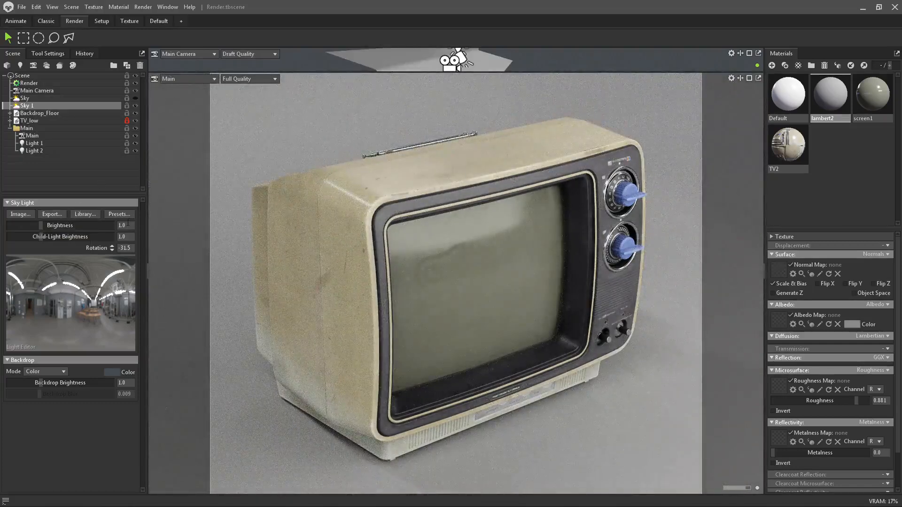
pyautogui.click(123, 225)
pyautogui.write('.7')
pyautogui.press('Return')
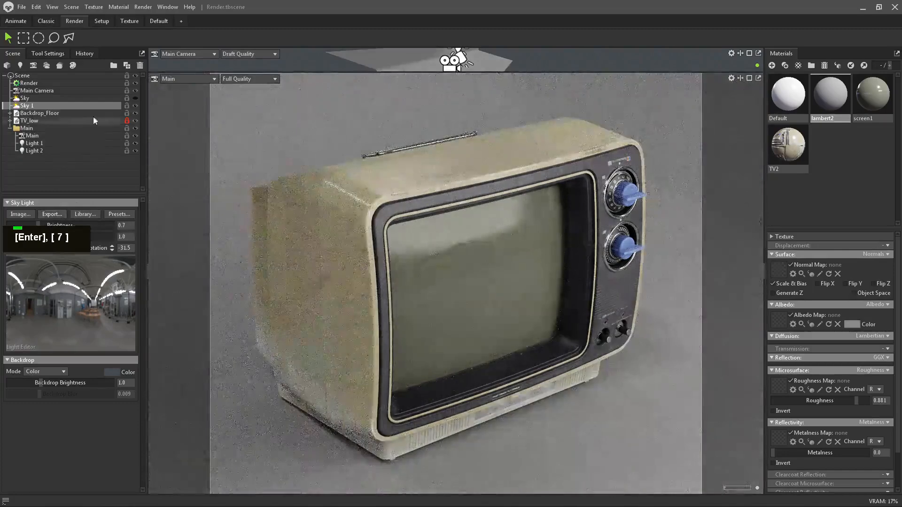
# Shape a gentle S-curve on the unlocked Main camera's RGB channel by raising the highlights and lowering the shadows.
pyautogui.click(52, 136)
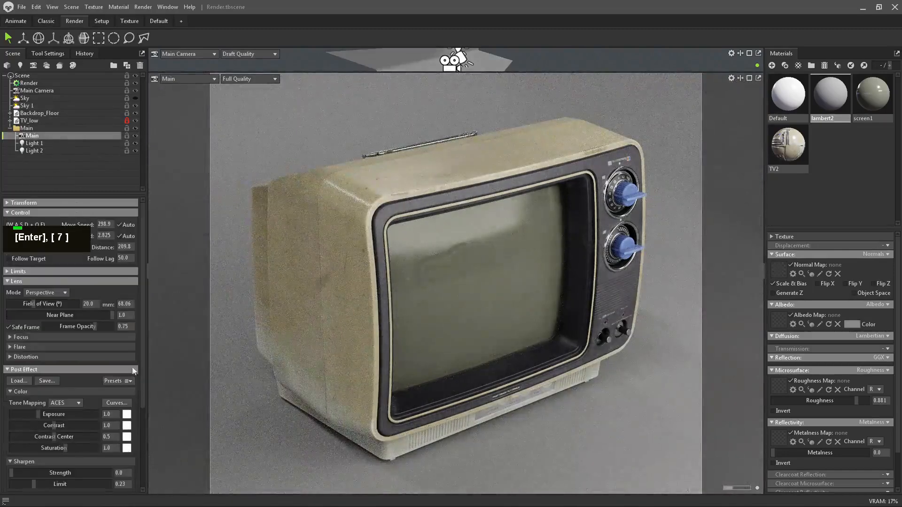
pyautogui.click(115, 403)
pyautogui.moveTo(488, 222); pyautogui.dragTo(488, 214)
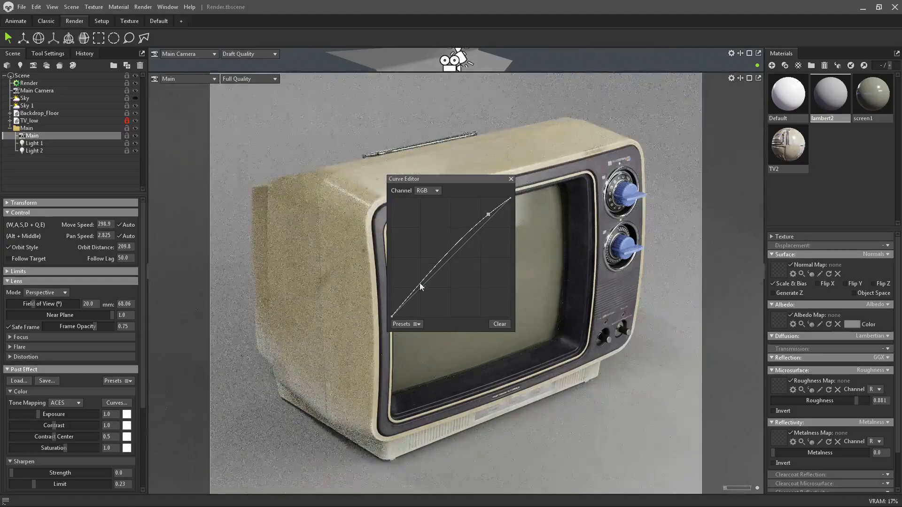
pyautogui.moveTo(423, 283); pyautogui.dragTo(422, 291)
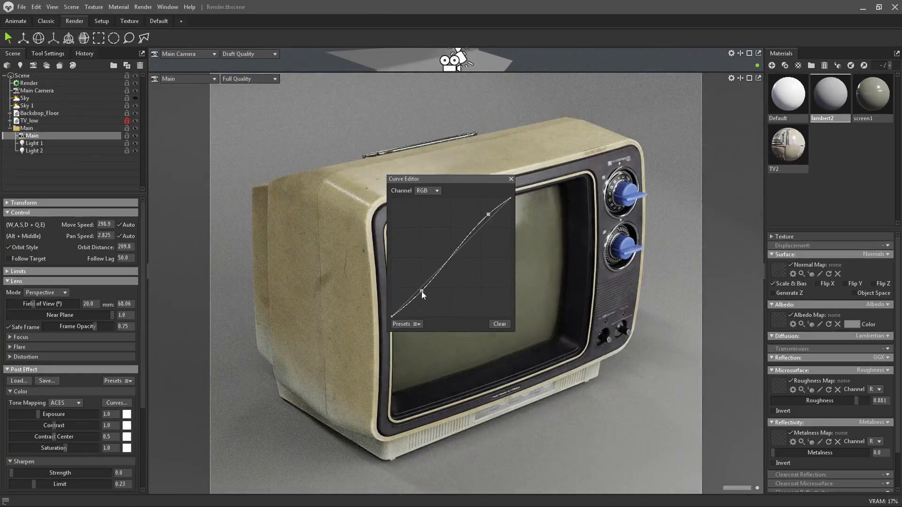
pyautogui.moveTo(452, 177); pyautogui.dragTo(213, 89)
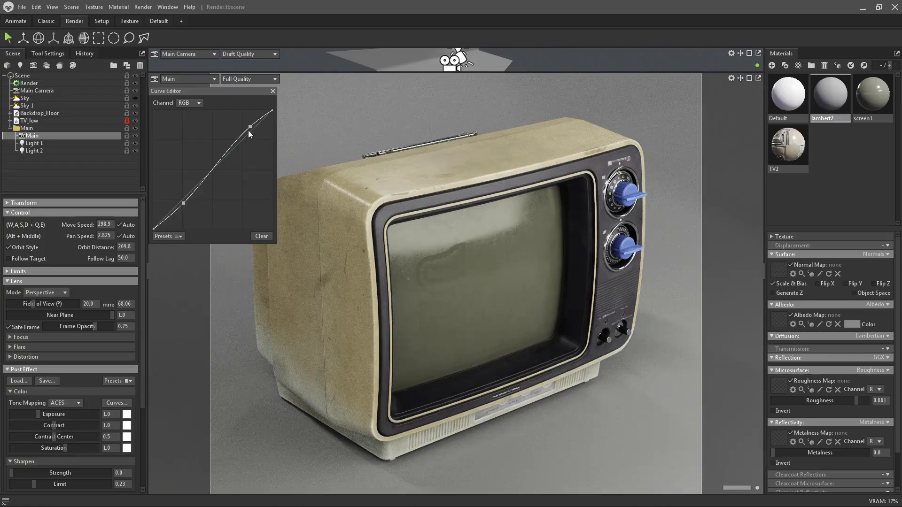
pyautogui.moveTo(250, 127); pyautogui.dragTo(251, 127)
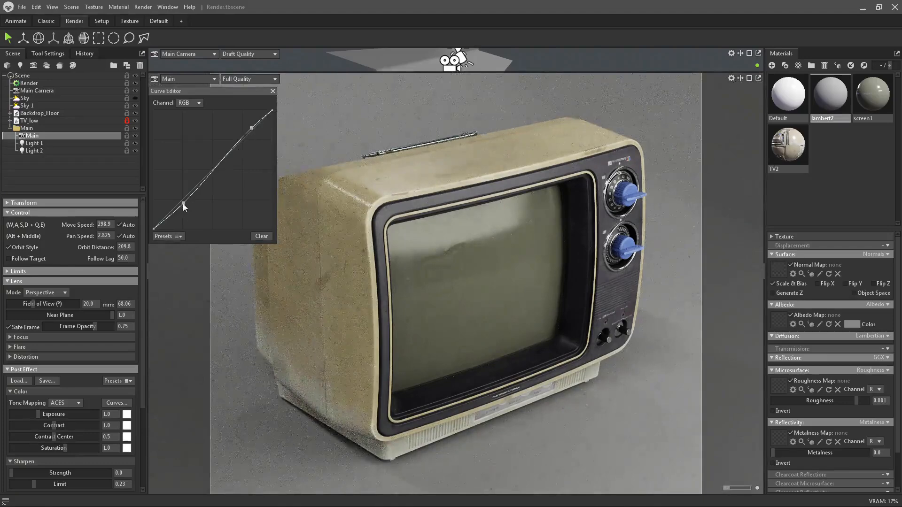
pyautogui.moveTo(183, 204); pyautogui.dragTo(182, 203)
# Apply the High Contrast preset to the Main camera's RGB curve with softened highlight and shadow points, and lock the camera again.
pyautogui.click(181, 237)
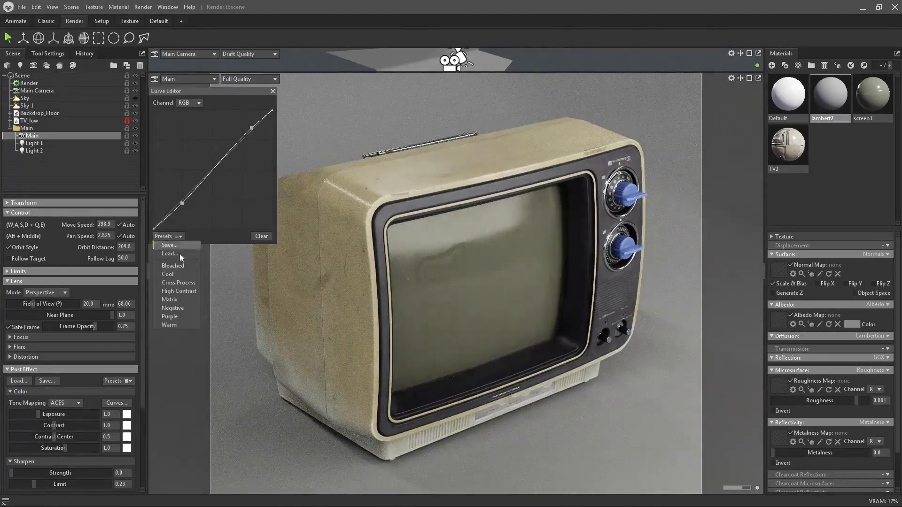
pyautogui.click(179, 292)
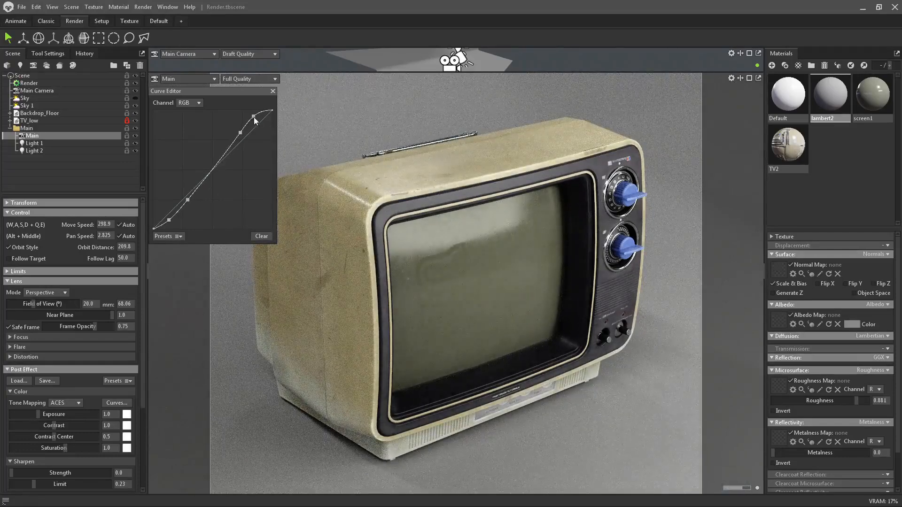
pyautogui.moveTo(254, 118)
pyautogui.mouseDown()
pyautogui.moveTo(242, 135)
pyautogui.moveTo(258, 119)
pyautogui.mouseUp()
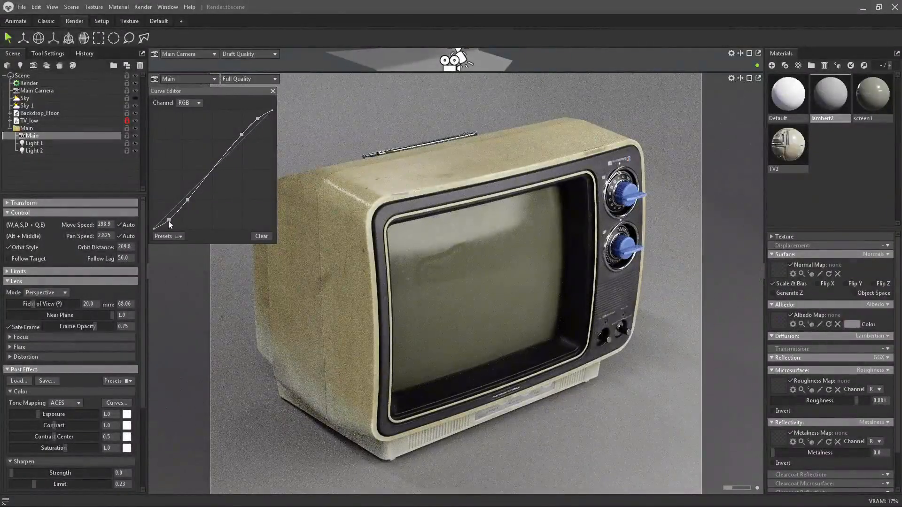
pyautogui.moveTo(169, 221); pyautogui.dragTo(187, 199)
pyautogui.click(273, 92)
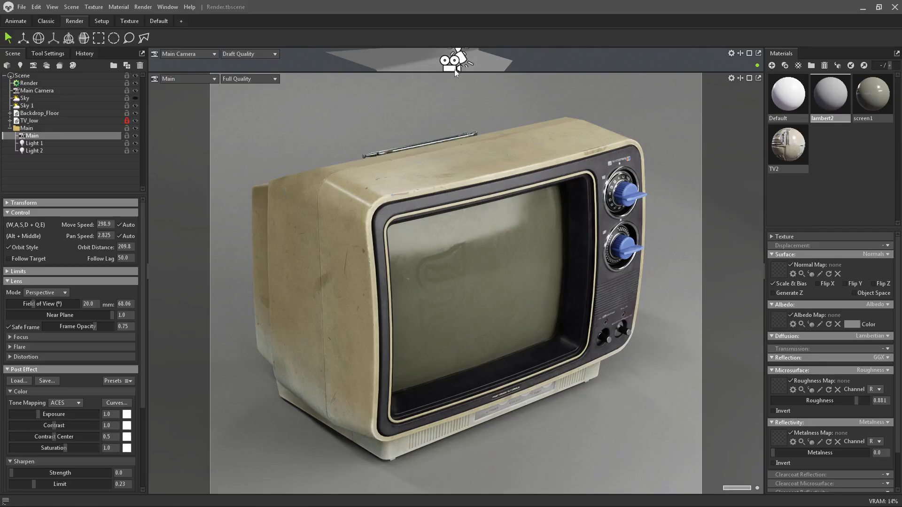
pyautogui.click(127, 135)
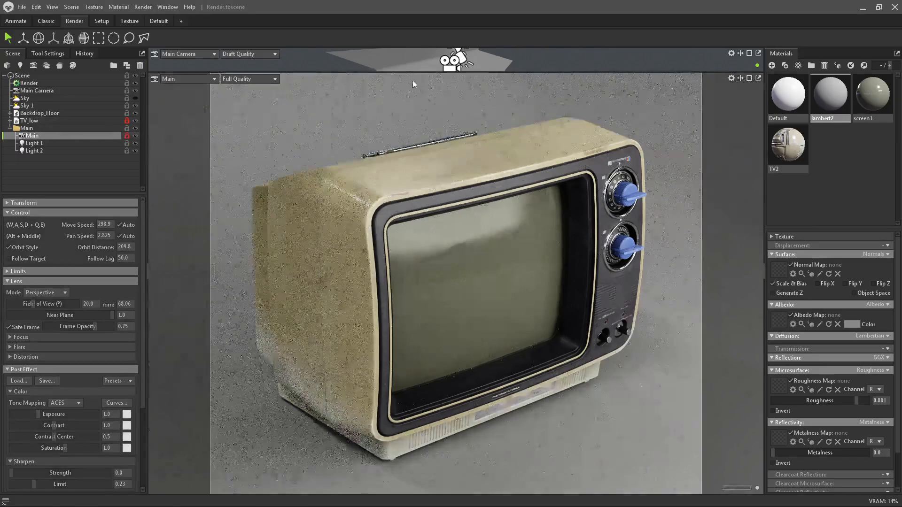
# Try a brightness of 7 on the spot light Light 2 and settle on 6.6.
pyautogui.moveTo(424, 72); pyautogui.dragTo(428, 264)
pyautogui.keyDown('alt'); pyautogui.moveTo(477, 173); pyautogui.dragTo(649, 190, button='right'); pyautogui.keyUp('alt')
pyautogui.click(622, 197)
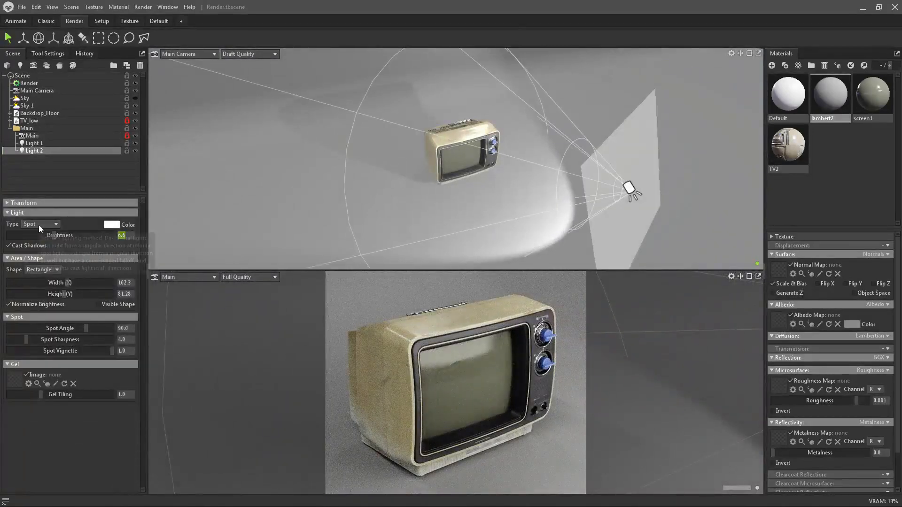
pyautogui.press('Return')
pyautogui.write('7')
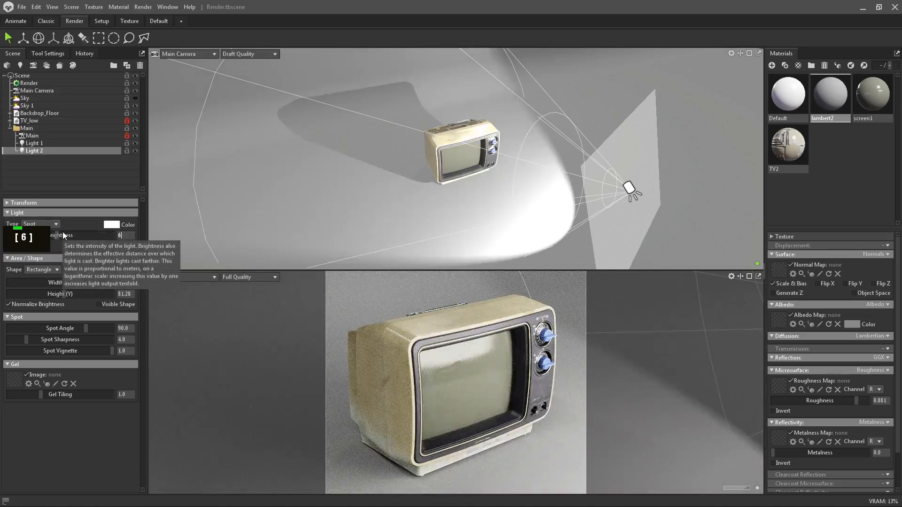
pyautogui.write('6.6')
pyautogui.press('Return')
# Hide the Sky 1 light and toggle Light 1's visibility to examine what the individual lights contribute.
pyautogui.click(135, 105)
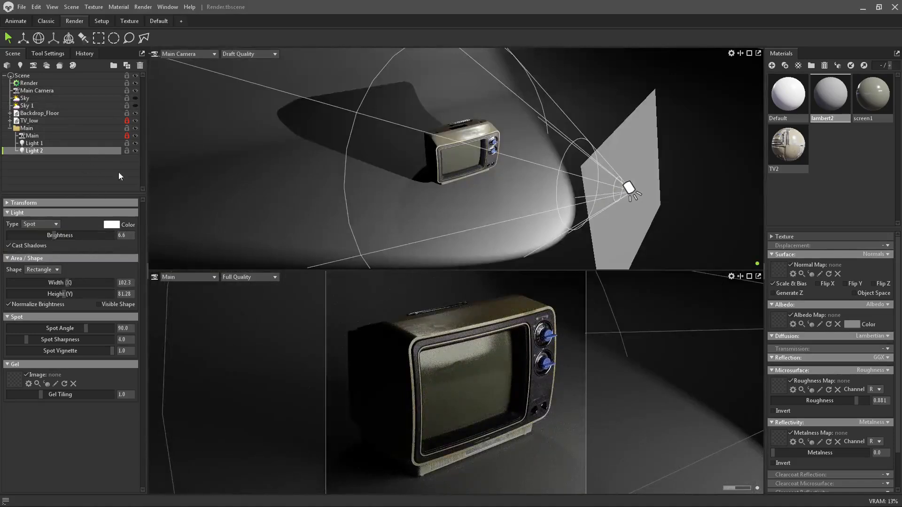
pyautogui.click(80, 145)
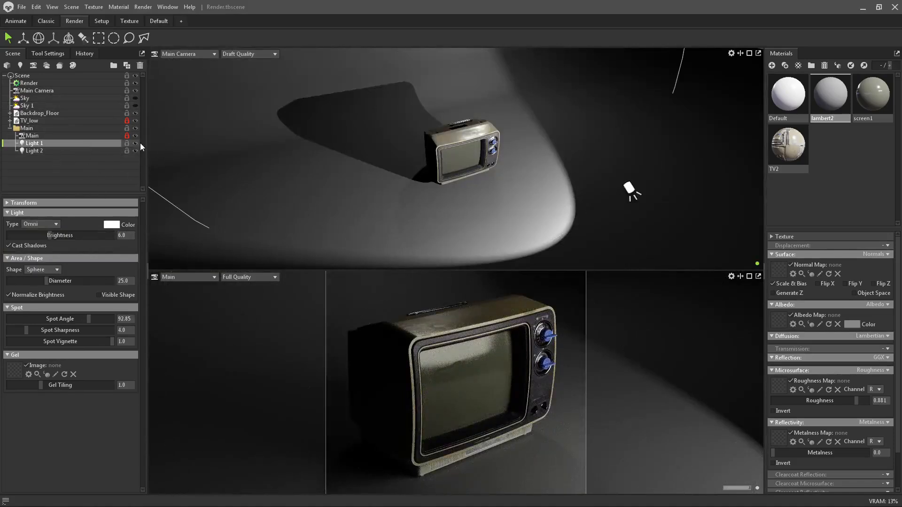
pyautogui.click(136, 145)
pyautogui.click(137, 145)
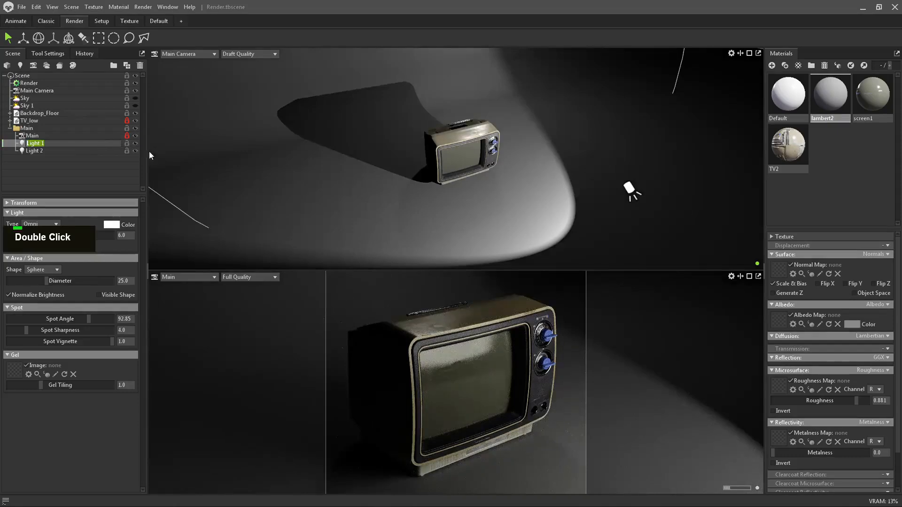
pyautogui.keyDown('alt'); pyautogui.rightClick(350, 85); pyautogui.keyUp('alt')
pyautogui.keyDown('alt'); pyautogui.click(407, 104); pyautogui.keyUp('alt')
pyautogui.keyDown('alt'); pyautogui.moveTo(406, 105); pyautogui.dragTo(347, 141, button='right'); pyautogui.keyUp('alt')
# Reposition Light 1 above the TV along the world axes and turn the Sky 1 light back on.
pyautogui.click(10, 113)
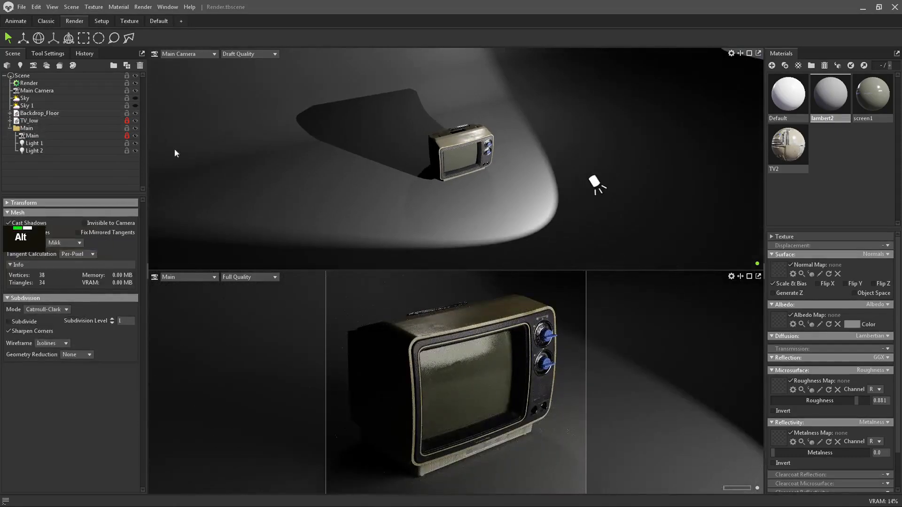
pyautogui.click(77, 143)
pyautogui.keyDown('alt'); pyautogui.moveTo(406, 141); pyautogui.dragTo(407, 185, button='middle'); pyautogui.keyUp('alt')
pyautogui.keyDown('alt'); pyautogui.moveTo(407, 185); pyautogui.dragTo(404, 151, button='right'); pyautogui.keyUp('alt')
pyautogui.press('w')
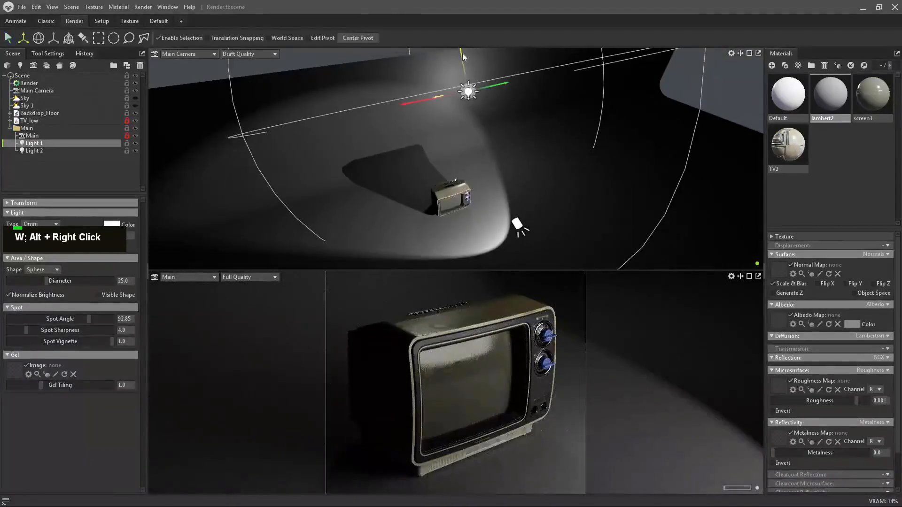
pyautogui.moveTo(468, 71); pyautogui.dragTo(501, 98)
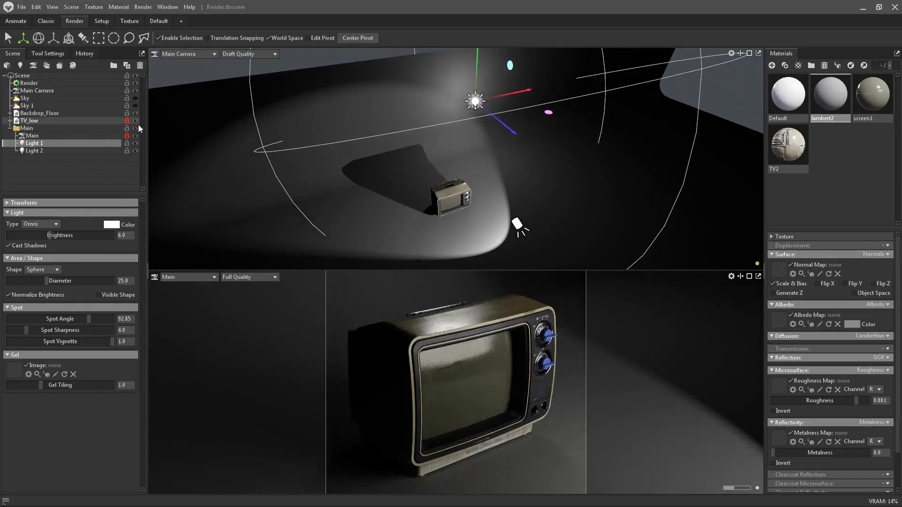
pyautogui.click(136, 105)
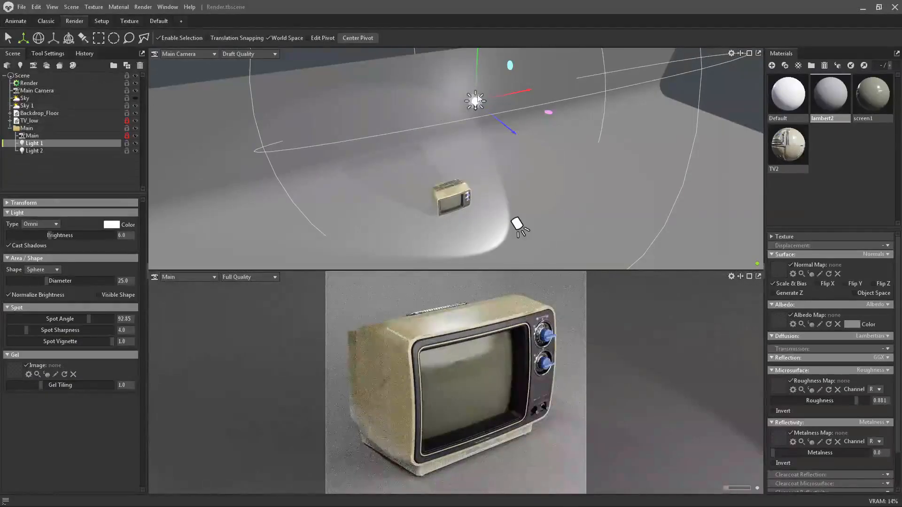
pyautogui.moveTo(505, 94); pyautogui.dragTo(473, 76)
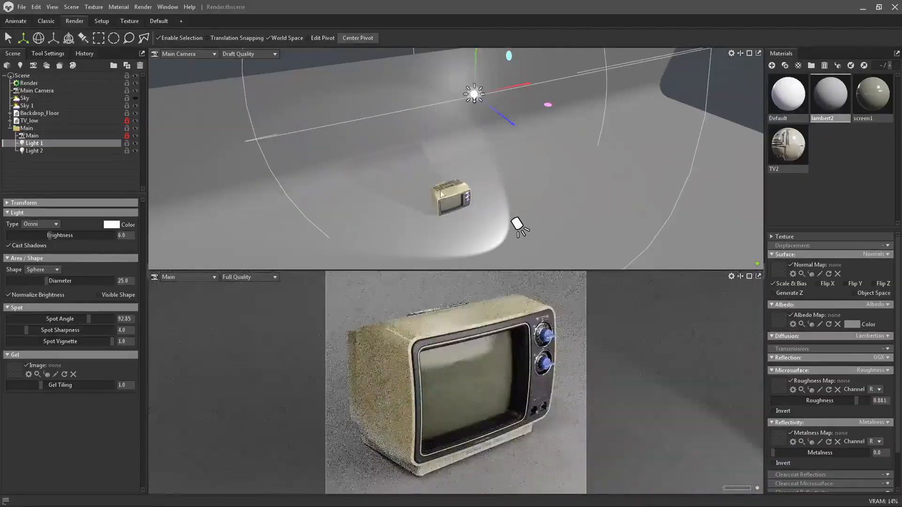
# Add a new light from a close view of the TV's side casing.
pyautogui.keyDown('alt'); pyautogui.moveTo(473, 75); pyautogui.dragTo(584, 258, button='right'); pyautogui.keyUp('alt')
pyautogui.keyDown('alt'); pyautogui.moveTo(584, 257); pyautogui.dragTo(505, 140); pyautogui.keyUp('alt')
pyautogui.keyDown('alt'); pyautogui.moveTo(505, 140); pyautogui.dragTo(473, 123, button='middle'); pyautogui.keyUp('alt')
pyautogui.keyDown('alt'); pyautogui.moveTo(473, 122); pyautogui.dragTo(493, 141); pyautogui.keyUp('alt')
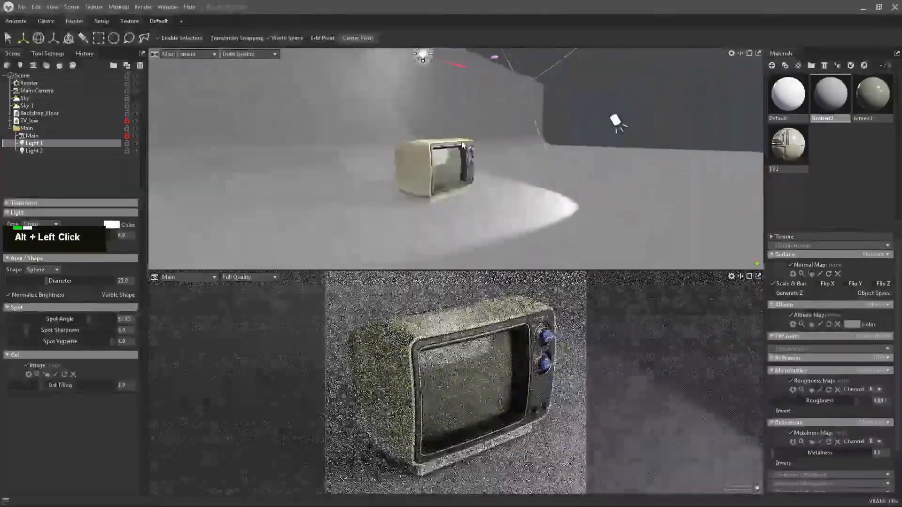
pyautogui.keyDown('alt'); pyautogui.moveTo(493, 141); pyautogui.dragTo(508, 160, button='right'); pyautogui.keyUp('alt')
pyautogui.keyDown('alt'); pyautogui.moveTo(508, 160); pyautogui.dragTo(514, 168, button='middle'); pyautogui.keyUp('alt')
pyautogui.keyDown('alt'); pyautogui.moveTo(514, 168); pyautogui.dragTo(288, 185); pyautogui.keyUp('alt')
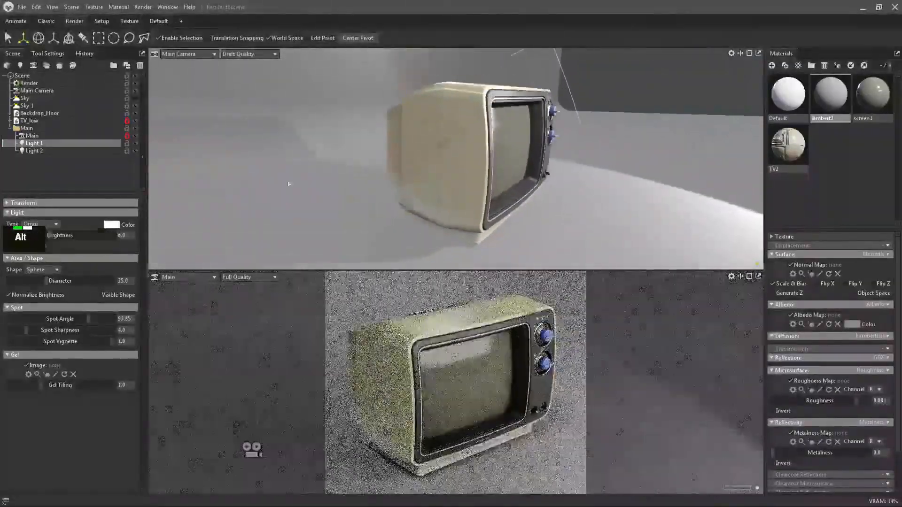
pyautogui.click(58, 158)
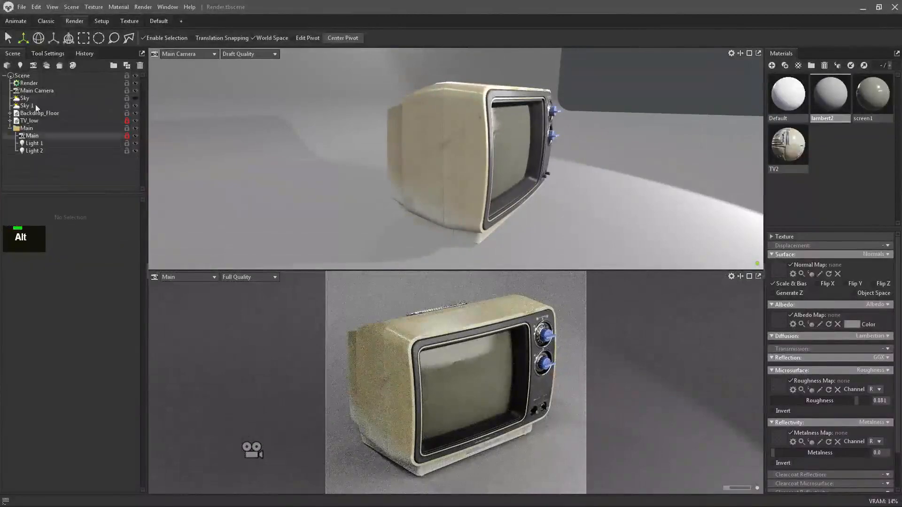
pyautogui.click(20, 65)
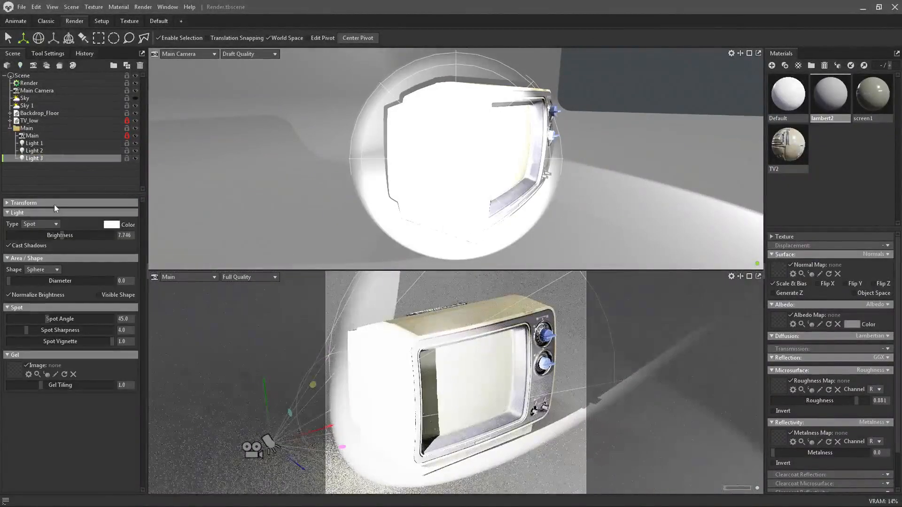
# Widen Light 3's spot angle to about 82.5 and set its brightness to 6.
pyautogui.keyDown('alt'); pyautogui.moveTo(263, 222); pyautogui.dragTo(634, 114, button='right'); pyautogui.keyUp('alt')
pyautogui.keyDown('alt'); pyautogui.moveTo(634, 115); pyautogui.dragTo(366, 206); pyautogui.keyUp('alt')
pyautogui.keyDown('alt'); pyautogui.moveTo(367, 205); pyautogui.dragTo(416, 130, button='middle'); pyautogui.keyUp('alt')
pyautogui.keyDown('alt'); pyautogui.moveTo(301, 59); pyautogui.dragTo(249, 142); pyautogui.keyUp('alt')
pyautogui.moveTo(60, 324); pyautogui.dragTo(93, 323)
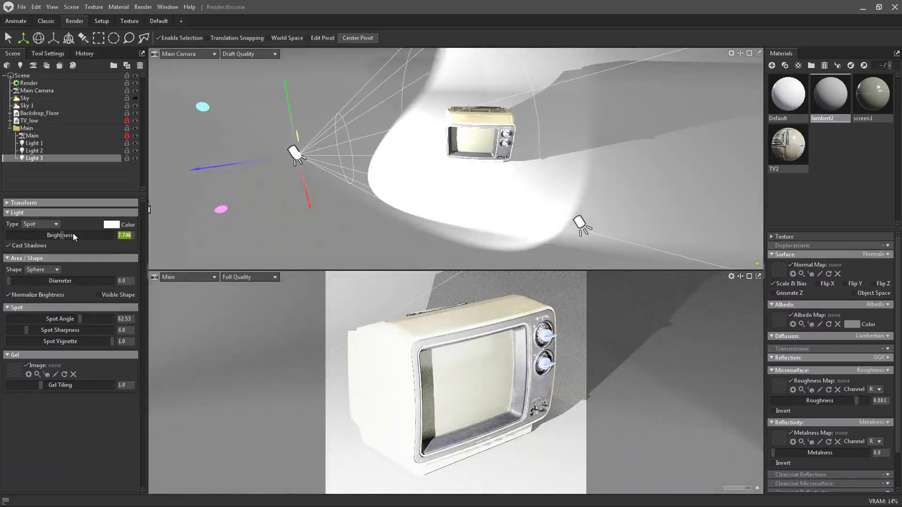
pyautogui.write('6')
pyautogui.press('Return')
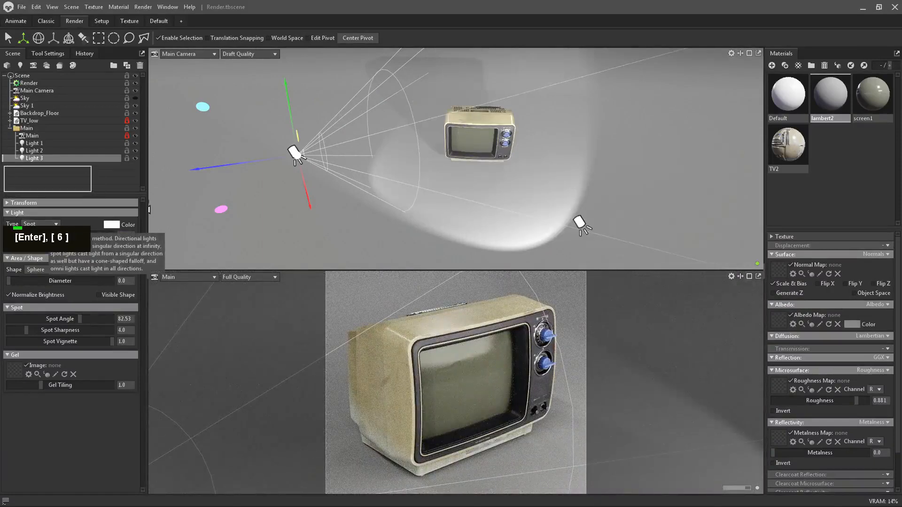
pyautogui.moveTo(101, 201); pyautogui.dragTo(106, 294)
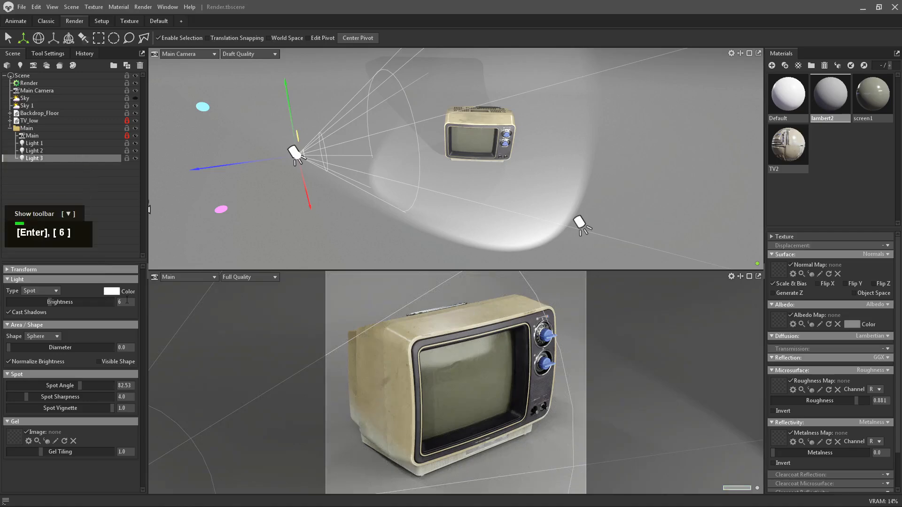
# Try a brightness of 6.5 on Light 3 and return it to 6.
pyautogui.write('.5')
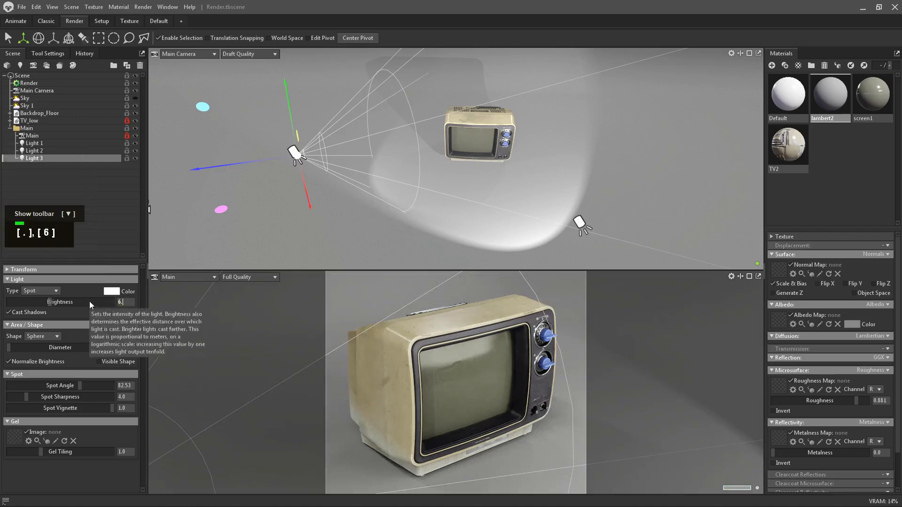
pyautogui.press('Return')
pyautogui.press('alt')
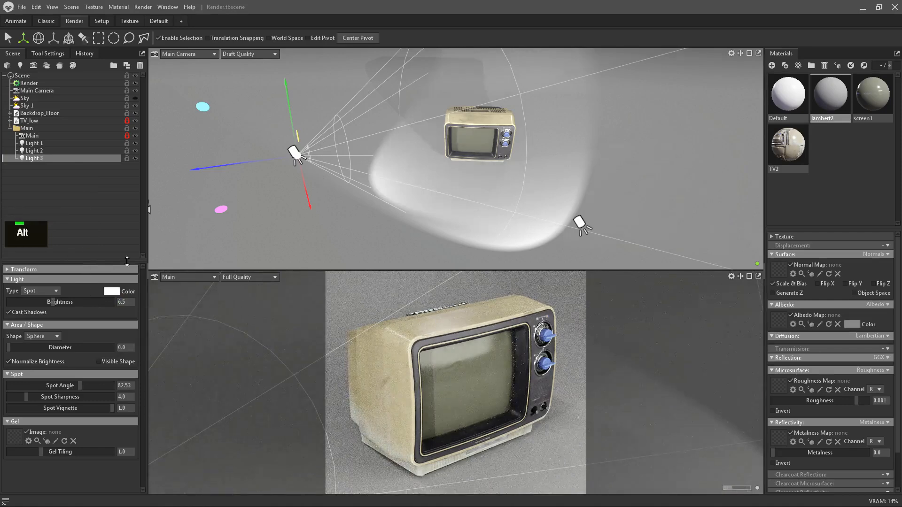
pyautogui.write('6.')
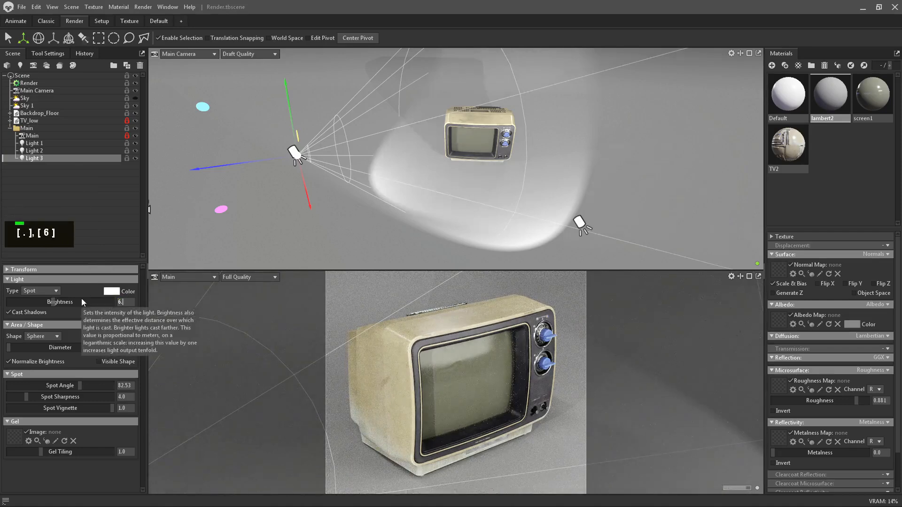
pyautogui.press('Return')
pyautogui.press('alt')
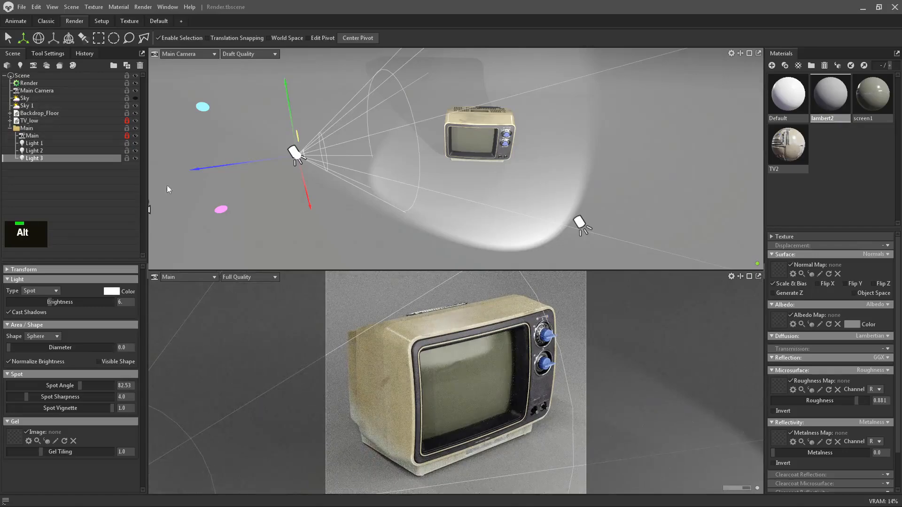
# Hide the other lights to isolate Light 3 and move it closer to the TV's side.
pyautogui.click(135, 143)
pyautogui.click(136, 151)
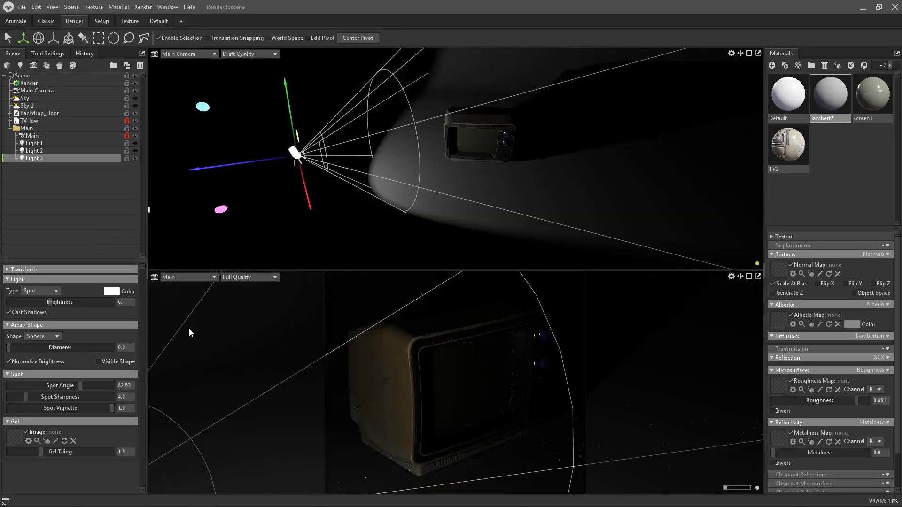
pyautogui.press('alt')
pyautogui.keyDown('alt'); pyautogui.moveTo(249, 162); pyautogui.dragTo(369, 171); pyautogui.keyUp('alt')
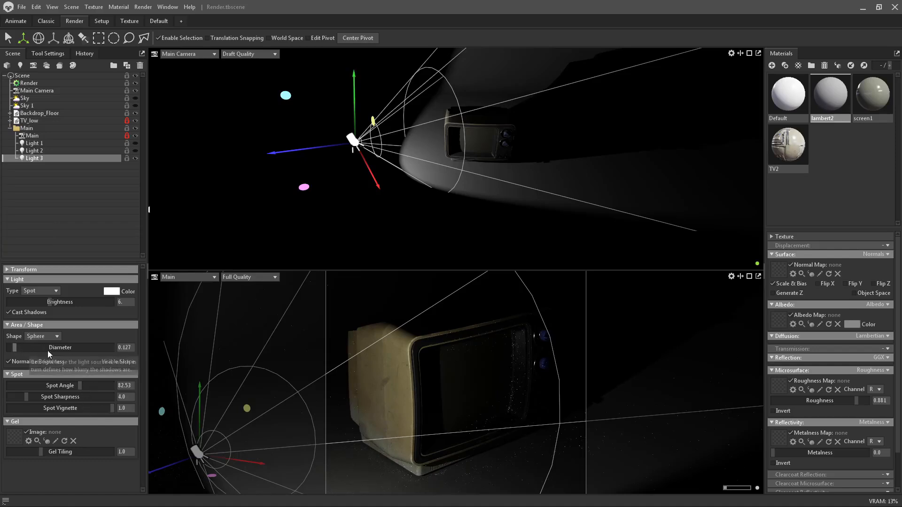
# Set the diameter of Light 3's spherical light shape to 15.
pyautogui.moveTo(14, 348); pyautogui.dragTo(39, 347)
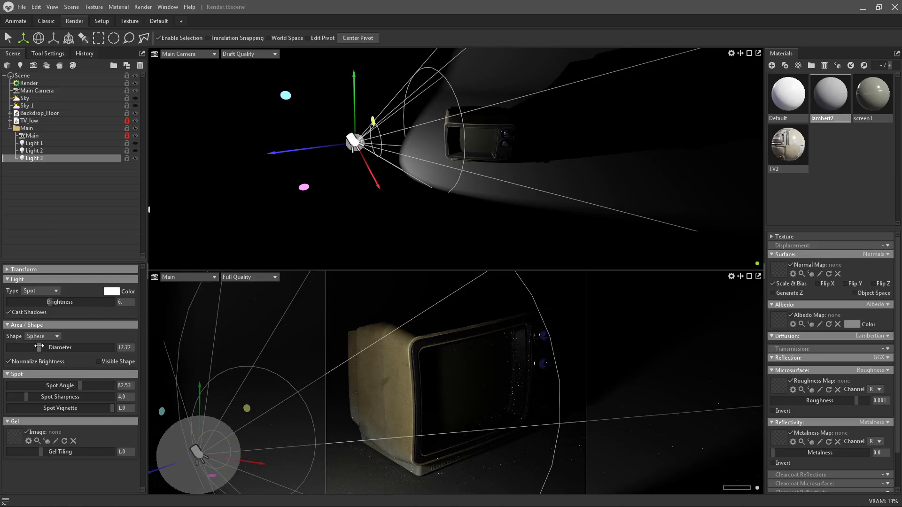
pyautogui.click(120, 347)
pyautogui.write('15')
pyautogui.press('Return')
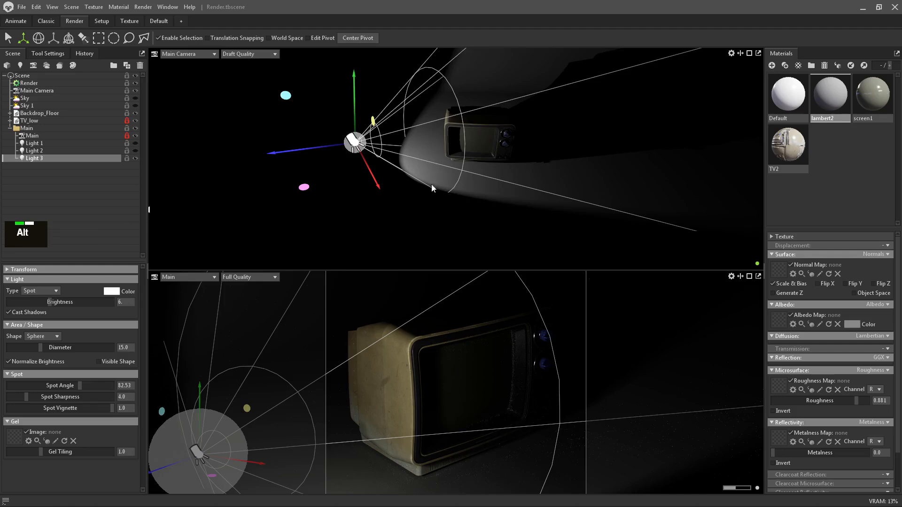
# Raise Light 3 and tilt it 15 degrees down towards the TV with rotation snapping.
pyautogui.keyDown('alt'); pyautogui.moveTo(431, 184); pyautogui.dragTo(356, 70); pyautogui.keyUp('alt')
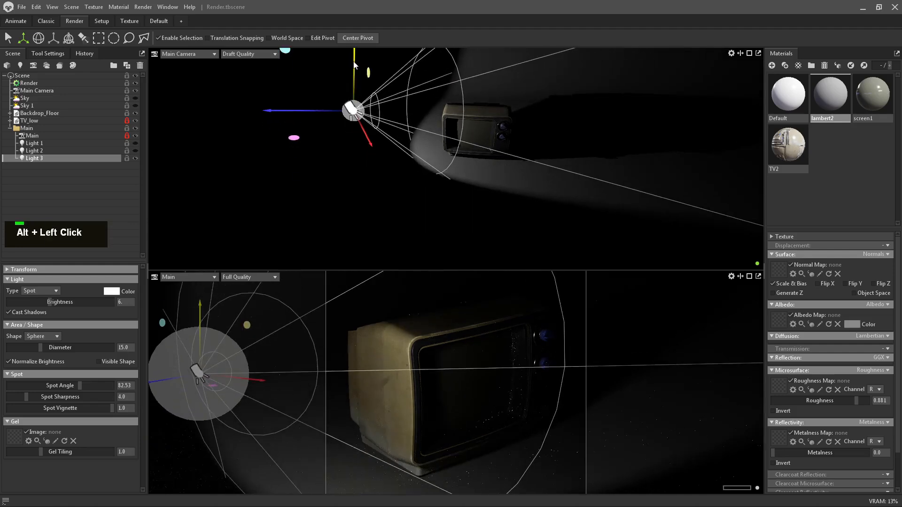
pyautogui.press('e')
pyautogui.keyDown('ctrl'); pyautogui.click(364, 78); pyautogui.keyUp('ctrl')
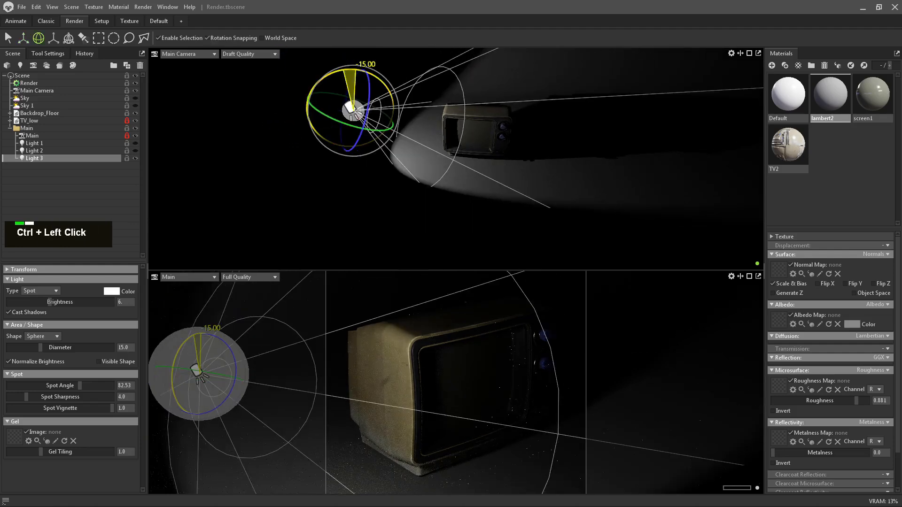
pyautogui.press('w')
pyautogui.moveTo(360, 72)
pyautogui.mouseDown()
pyautogui.moveTo(360, 63)
pyautogui.moveTo(361, 71)
pyautogui.mouseUp()
# Show Light 2 again and enlarge the Main camera viewport to view the lighting on the TV.
pyautogui.press('alt')
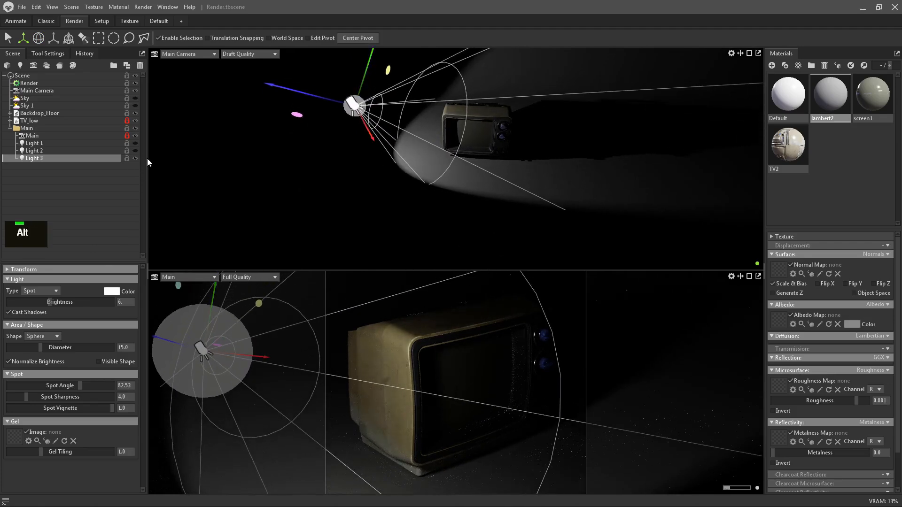
pyautogui.click(135, 151)
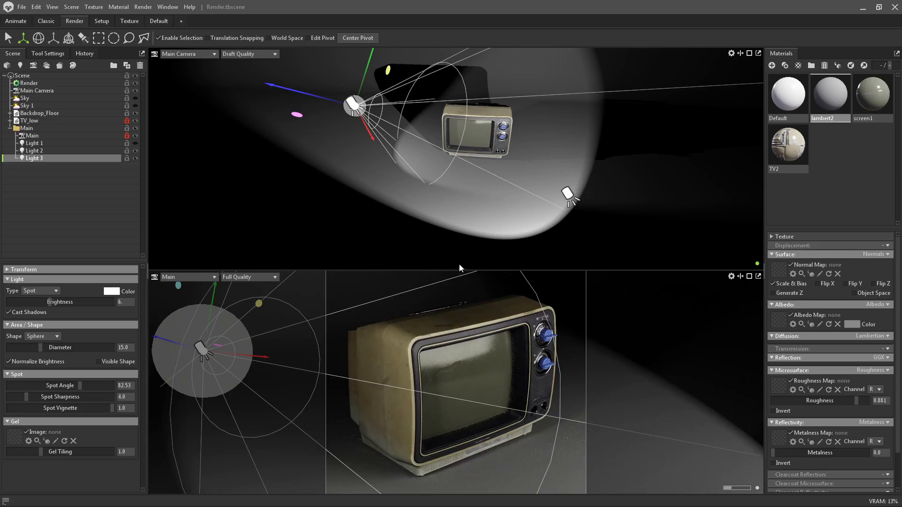
pyautogui.moveTo(464, 270); pyautogui.dragTo(480, 152)
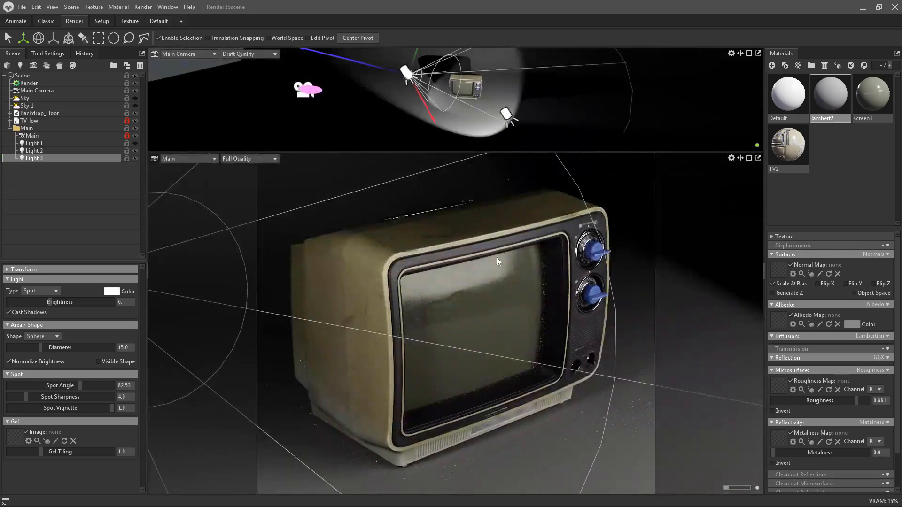
# Show Light 1 and the Sky 1 light again, select Sky, and collapse the Main group.
pyautogui.press('alt')
pyautogui.click(135, 143)
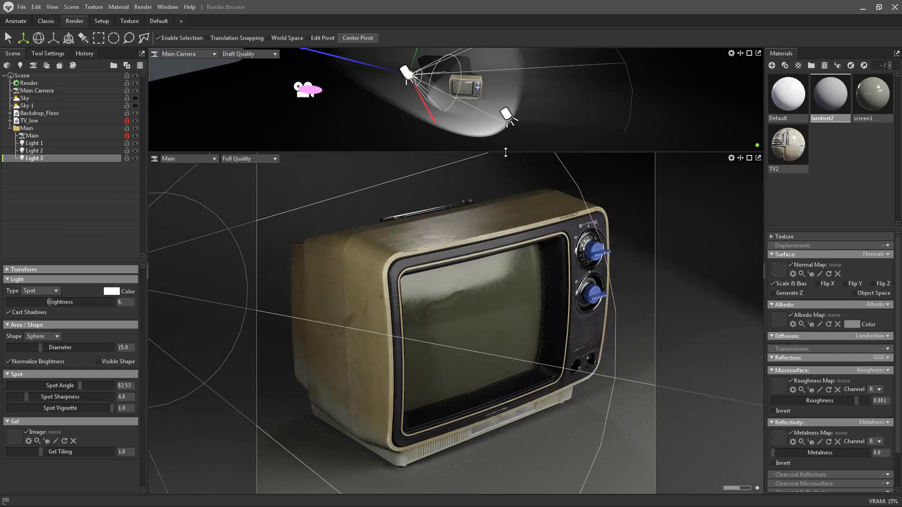
pyautogui.moveTo(506, 152); pyautogui.dragTo(505, 263)
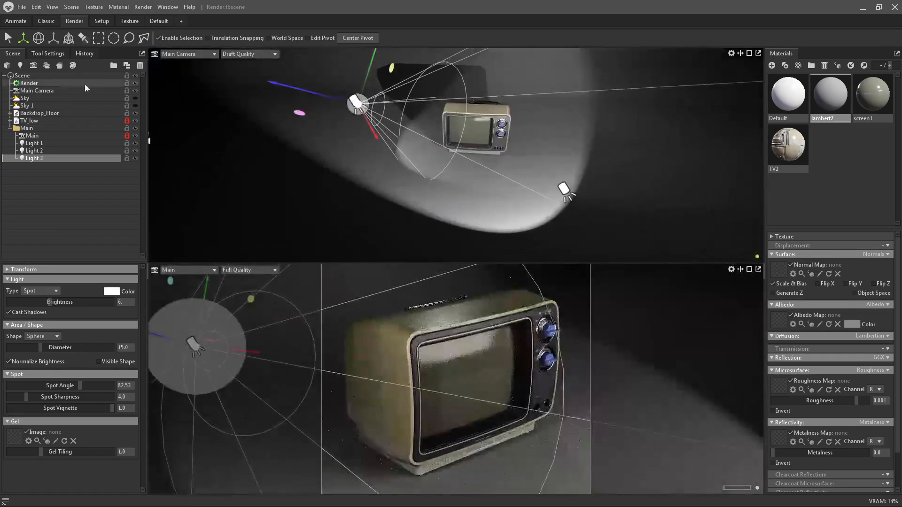
pyautogui.click(136, 106)
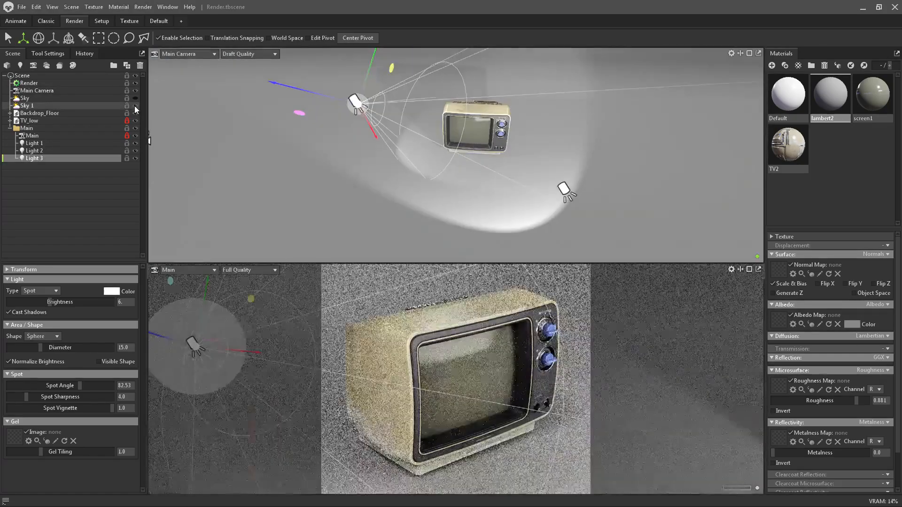
pyautogui.click(38, 98)
pyautogui.click(10, 128)
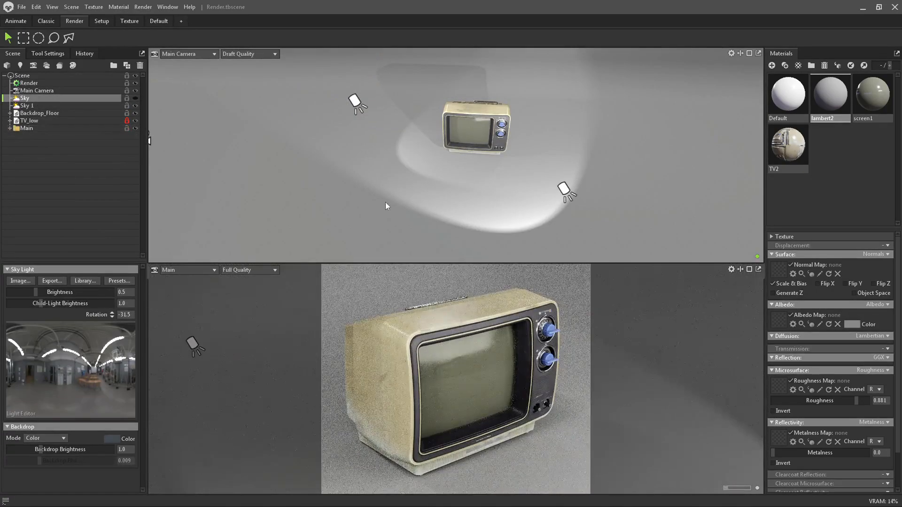
# Lighten the lambert2 backdrop material's albedo colour to light grey b7b7b7.
pyautogui.moveTo(531, 262); pyautogui.dragTo(540, 123)
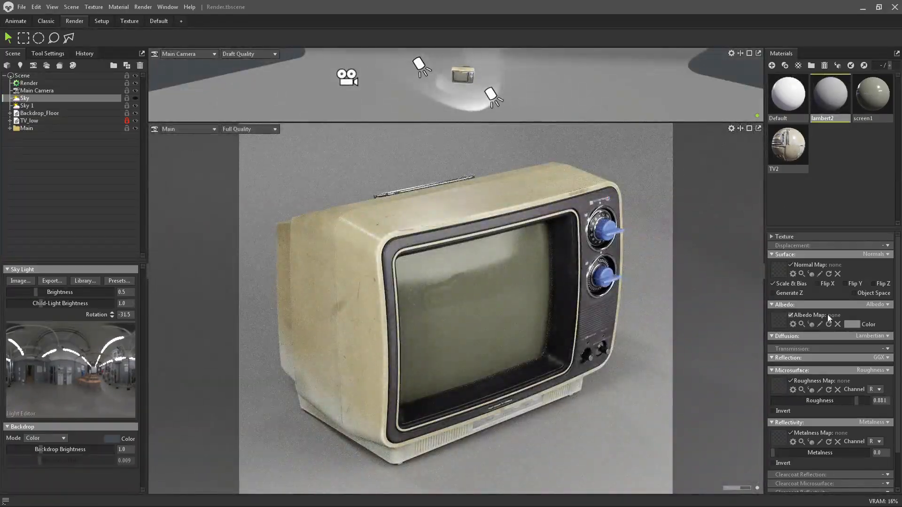
pyautogui.click(851, 324)
pyautogui.moveTo(348, 227); pyautogui.dragTo(331, 219)
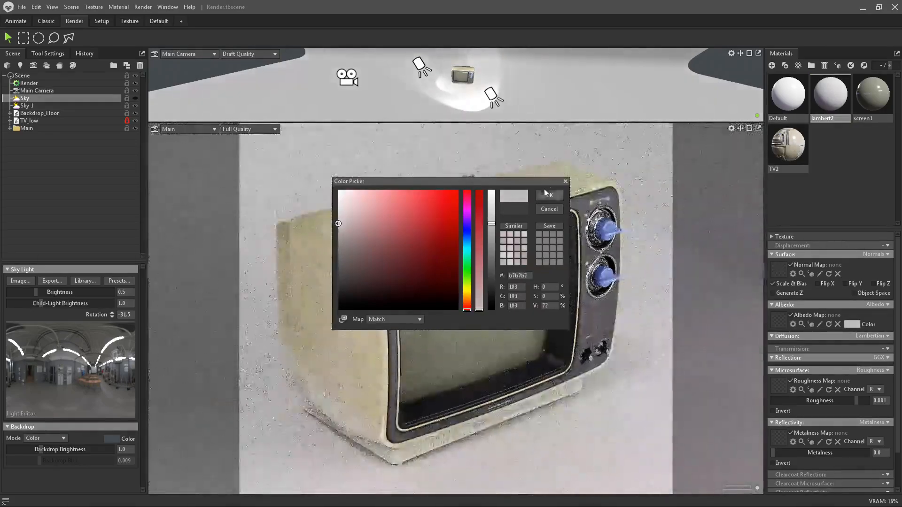
pyautogui.click(548, 194)
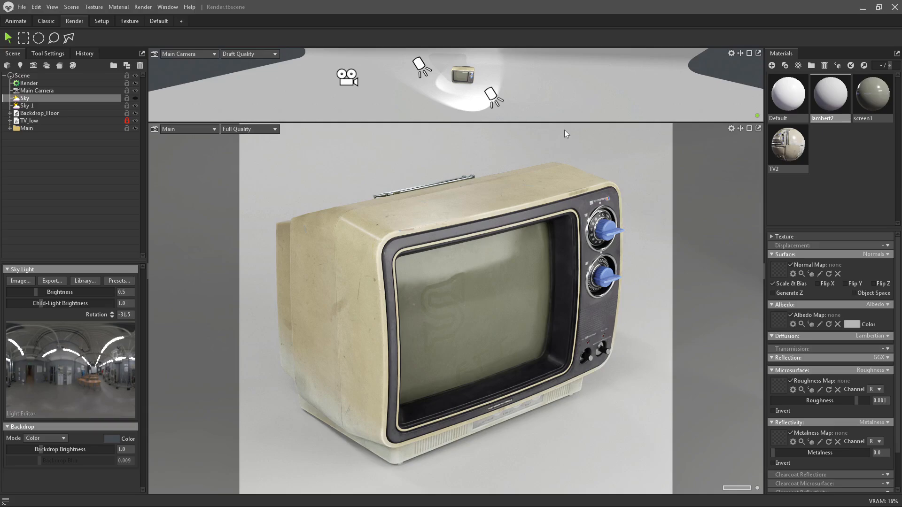
# Examine the TV's control panel, dials and label text up close under the combined lighting.
pyautogui.moveTo(562, 122); pyautogui.dragTo(559, 325)
pyautogui.keyDown('alt'); pyautogui.moveTo(628, 266); pyautogui.dragTo(554, 229, button='middle'); pyautogui.keyUp('alt')
pyautogui.keyDown('alt'); pyautogui.moveTo(546, 229); pyautogui.dragTo(555, 166); pyautogui.keyUp('alt')
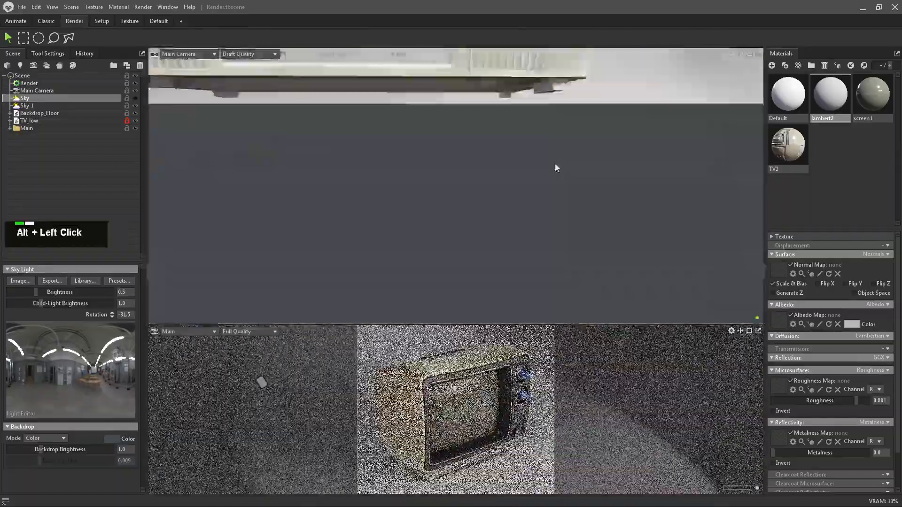
pyautogui.moveTo(555, 167)
pyautogui.keyDown('alt'); pyautogui.mouseDown(button='middle')
pyautogui.moveTo(548, 195)
pyautogui.moveTo(559, 175)
pyautogui.mouseUp(button='middle'); pyautogui.keyUp('alt')
pyautogui.keyDown('alt'); pyautogui.moveTo(559, 175); pyautogui.dragTo(559, 168, button='right'); pyautogui.keyUp('alt')
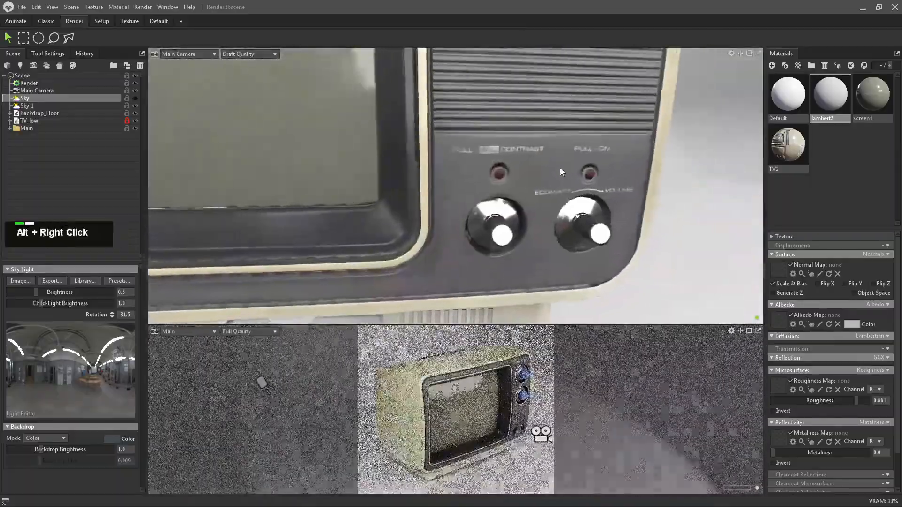
pyautogui.moveTo(536, 325); pyautogui.dragTo(540, 87)
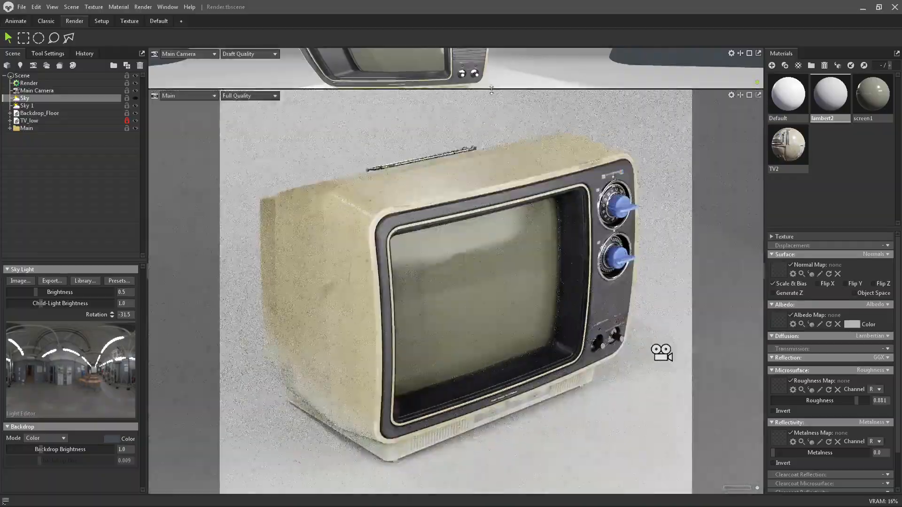
pyautogui.moveTo(493, 87); pyautogui.dragTo(493, 309)
pyautogui.keyDown('alt'); pyautogui.moveTo(492, 189); pyautogui.dragTo(423, 162, button='right'); pyautogui.keyUp('alt')
pyautogui.keyDown('alt'); pyautogui.moveTo(423, 162); pyautogui.dragTo(405, 175); pyautogui.keyUp('alt')
pyautogui.keyDown('alt'); pyautogui.moveTo(405, 174); pyautogui.dragTo(397, 173, button='middle'); pyautogui.keyUp('alt')
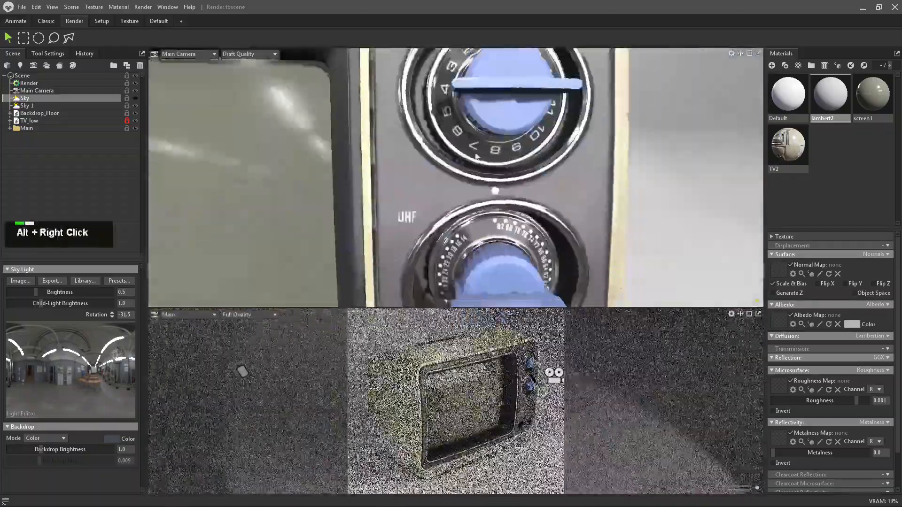
pyautogui.keyDown('alt'); pyautogui.moveTo(397, 173); pyautogui.dragTo(408, 191, button='right'); pyautogui.keyUp('alt')
pyautogui.keyDown('alt'); pyautogui.moveTo(409, 191); pyautogui.dragTo(410, 185, button='middle'); pyautogui.keyUp('alt')
pyautogui.keyDown('alt'); pyautogui.moveTo(409, 185); pyautogui.dragTo(401, 141); pyautogui.keyUp('alt')
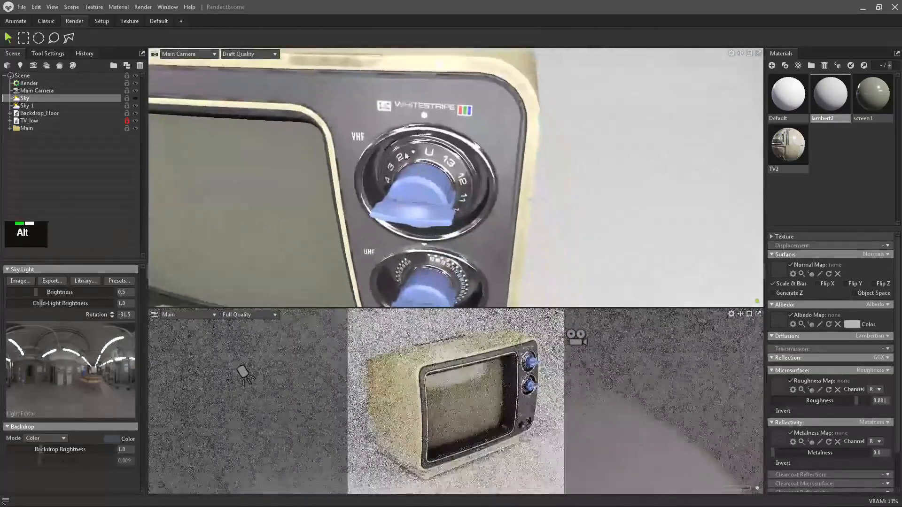
pyautogui.keyDown('alt'); pyautogui.moveTo(428, 108); pyautogui.dragTo(457, 155, button='middle'); pyautogui.keyUp('alt')
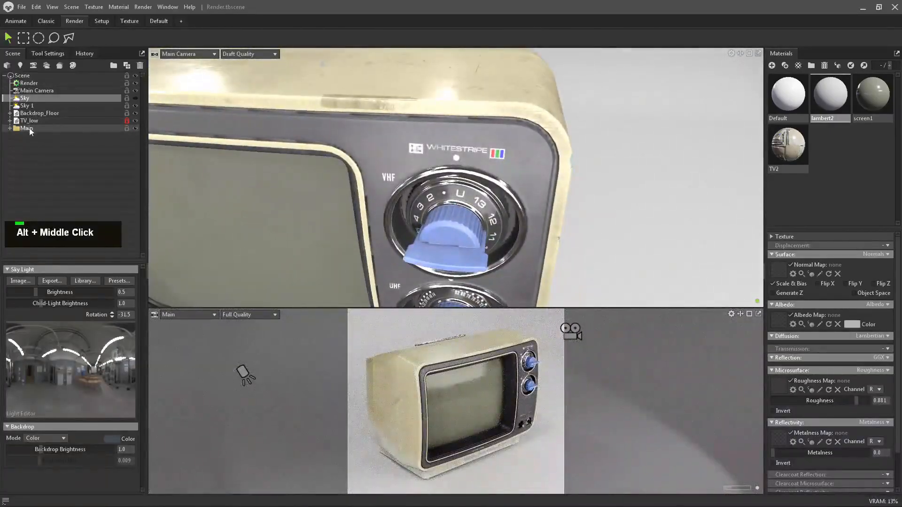
# Hide Light 1, Light 2, Light 3 and Sky 1 so that the scene is completely unlit.
pyautogui.click(135, 144)
pyautogui.click(136, 151)
pyautogui.click(135, 158)
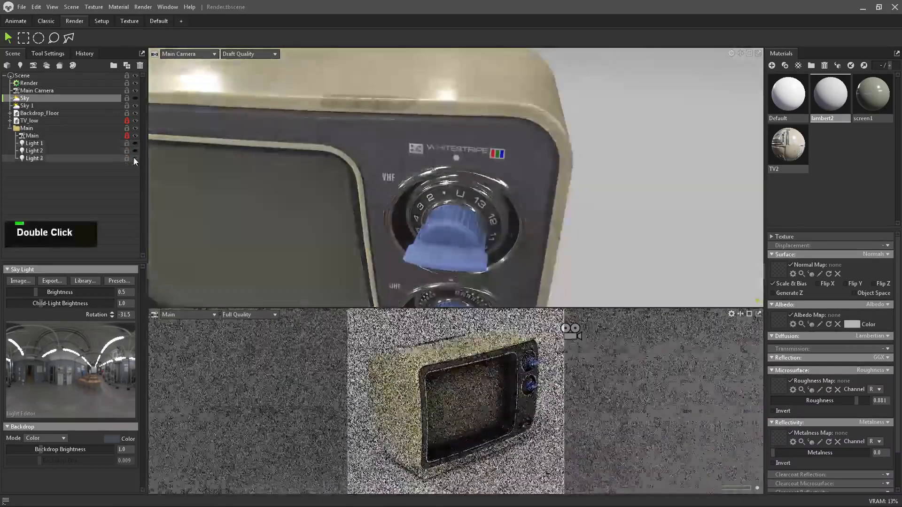
pyautogui.press('alt')
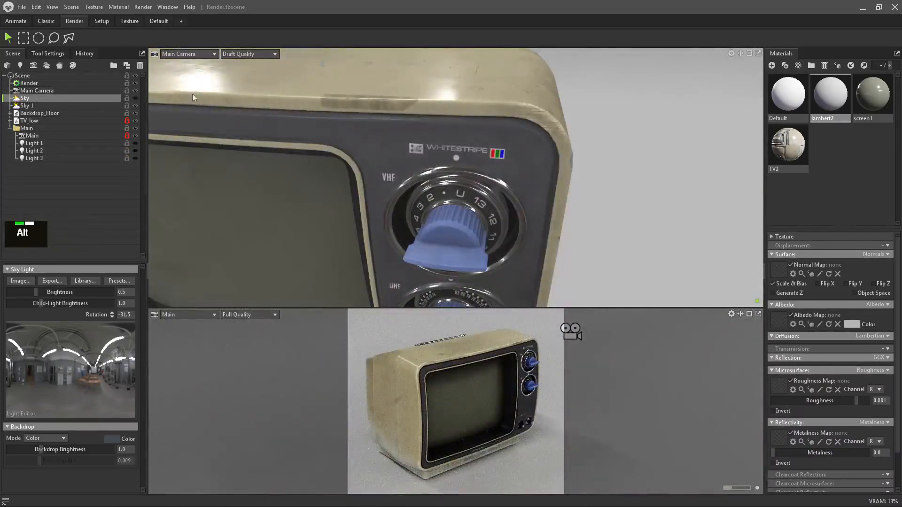
pyautogui.click(135, 105)
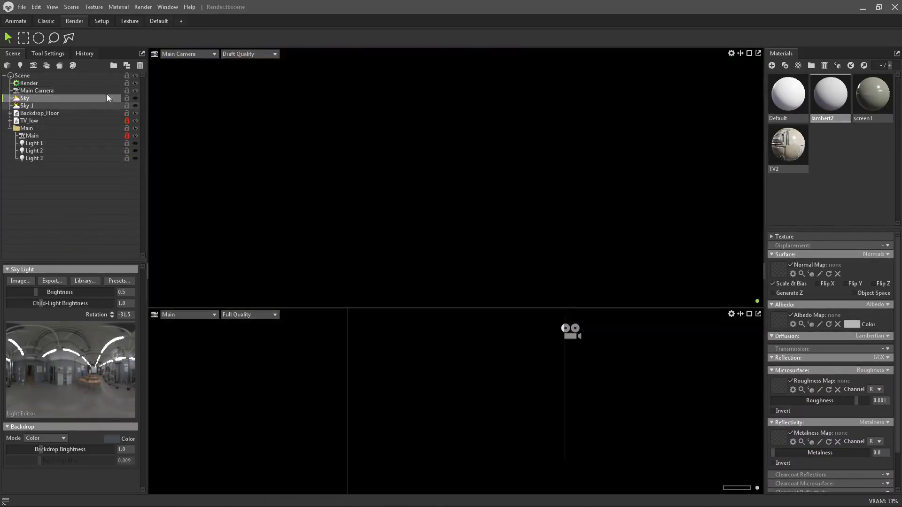
# Add a new light to the Main group, change its type to Omni, and set its brightness to 4.
pyautogui.click(20, 65)
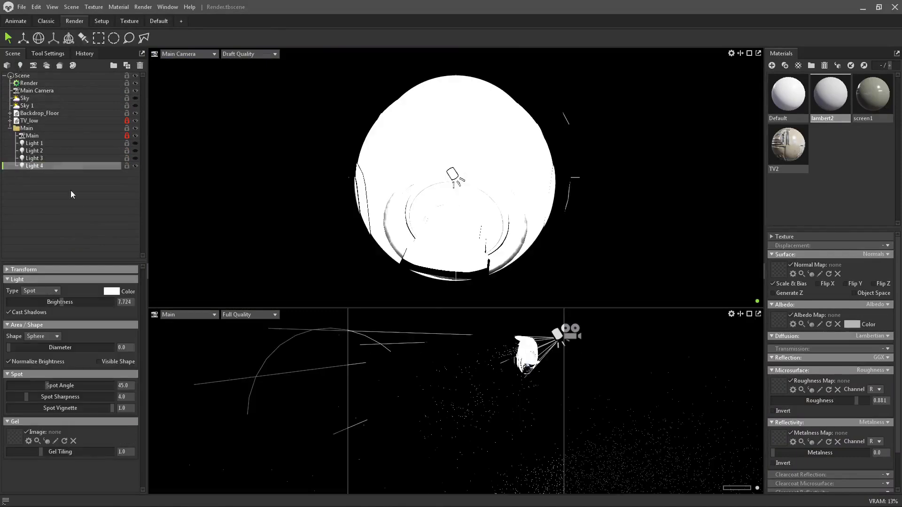
pyautogui.click(36, 316)
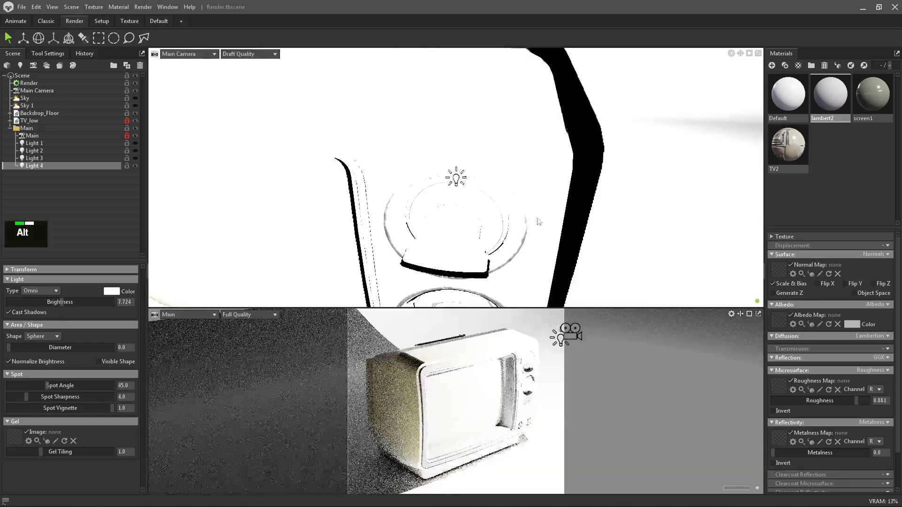
pyautogui.moveTo(128, 302); pyautogui.dragTo(95, 299)
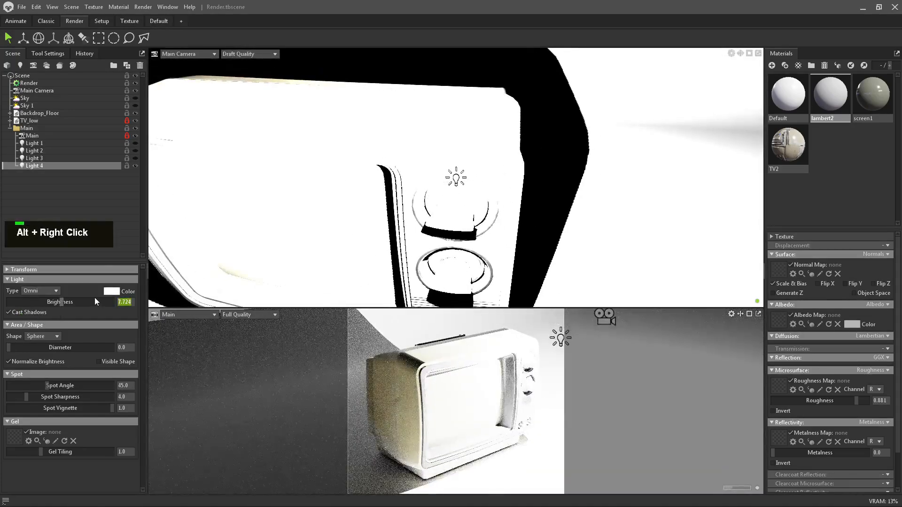
pyautogui.write('4')
pyautogui.press('Return')
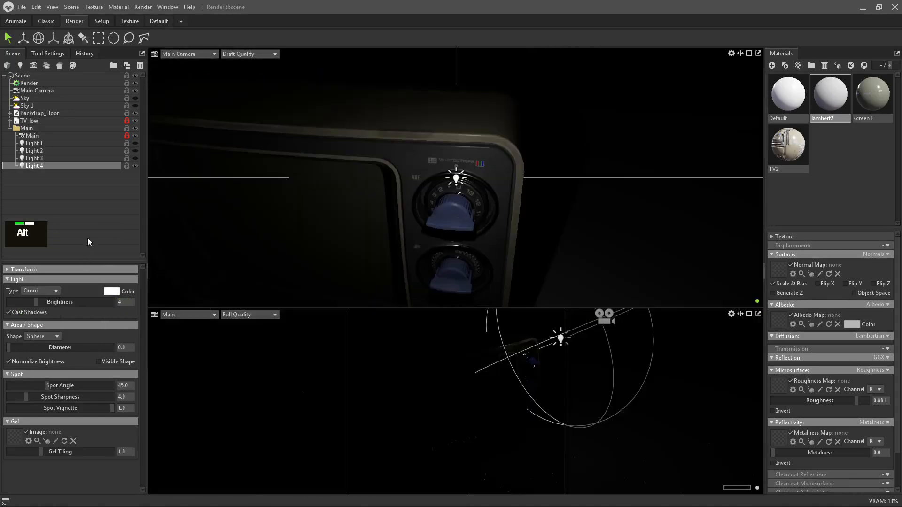
# Enable world-space movement and move Light 4 outward from the dial side of the TV.
pyautogui.keyDown('alt'); pyautogui.moveTo(559, 157); pyautogui.dragTo(574, 142, button='right'); pyautogui.keyUp('alt')
pyautogui.keyDown('alt'); pyautogui.moveTo(574, 143); pyautogui.dragTo(583, 148); pyautogui.keyUp('alt')
pyautogui.keyDown('alt'); pyautogui.moveTo(582, 147); pyautogui.dragTo(595, 142, button='right'); pyautogui.keyUp('alt')
pyautogui.keyDown('alt'); pyautogui.moveTo(595, 142); pyautogui.dragTo(490, 152, button='middle'); pyautogui.keyUp('alt')
pyautogui.press('w')
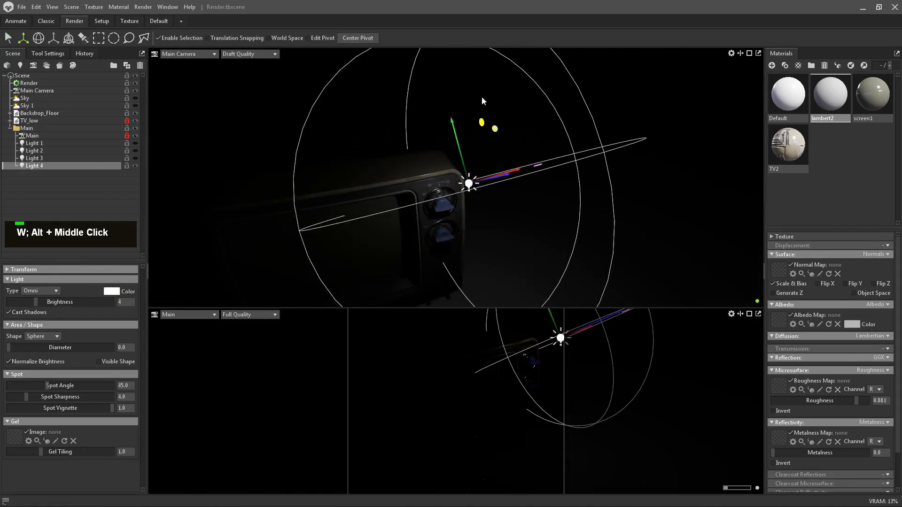
pyautogui.click(284, 38)
pyautogui.keyDown('alt'); pyautogui.moveTo(498, 155); pyautogui.dragTo(549, 129); pyautogui.keyUp('alt')
pyautogui.moveTo(509, 105); pyautogui.dragTo(537, 151)
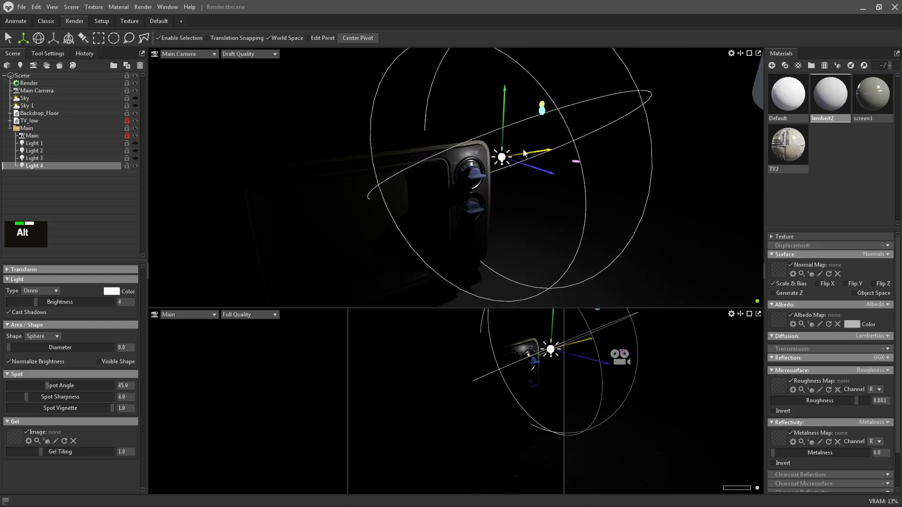
# Move Light 4 farther away from the dials and set its brightness to 4.5.
pyautogui.keyDown('alt'); pyautogui.moveTo(554, 162); pyautogui.dragTo(575, 183, button='right'); pyautogui.keyUp('alt')
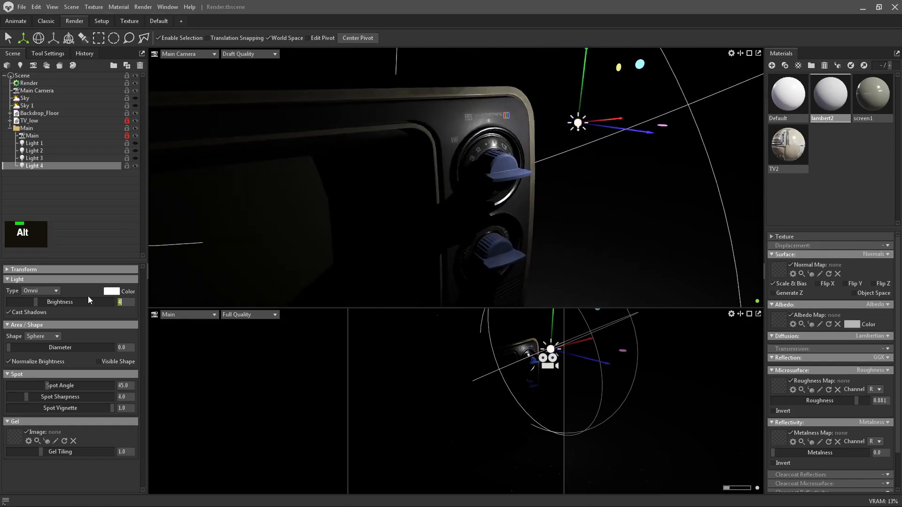
pyautogui.press('Return')
pyautogui.keyDown('alt'); pyautogui.moveTo(625, 129); pyautogui.dragTo(702, 160); pyautogui.keyUp('alt')
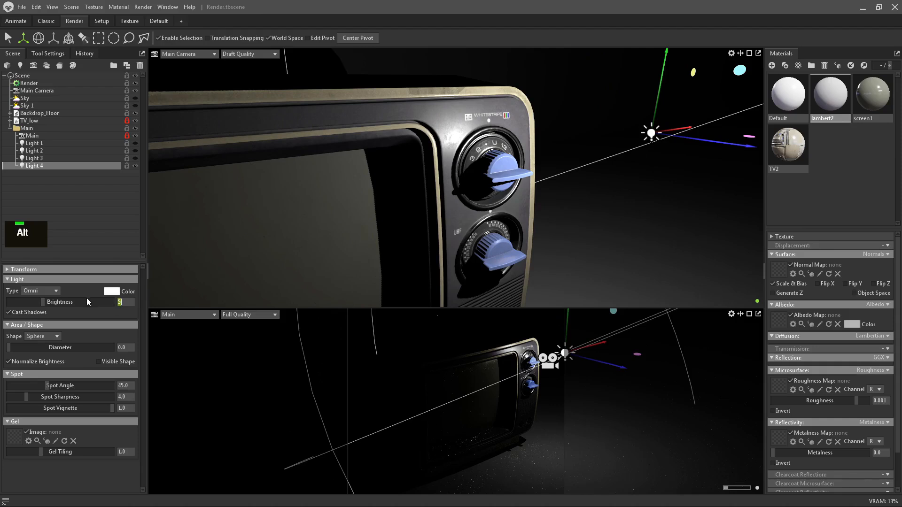
pyautogui.write('4.5')
pyautogui.press('Return')
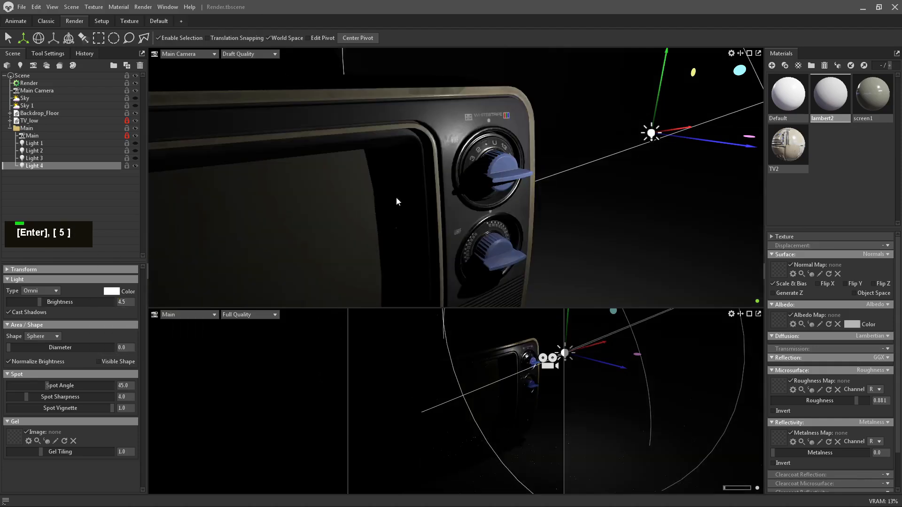
# Reposition Light 4 still farther out beside the TV so it lights the dials from the side.
pyautogui.moveTo(714, 143); pyautogui.dragTo(717, 119)
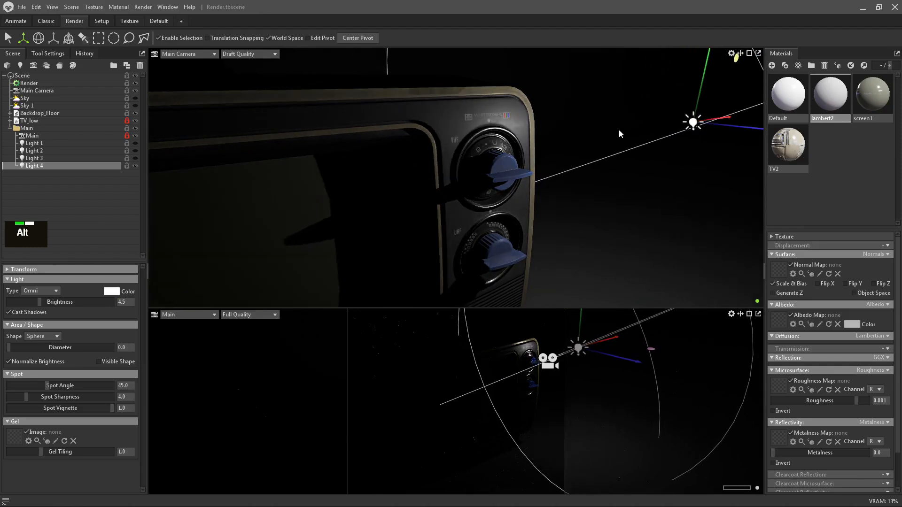
pyautogui.keyDown('alt'); pyautogui.moveTo(619, 131); pyautogui.dragTo(583, 133, button='middle'); pyautogui.keyUp('alt')
pyautogui.keyDown('alt'); pyautogui.moveTo(582, 133); pyautogui.dragTo(558, 64, button='right'); pyautogui.keyUp('alt')
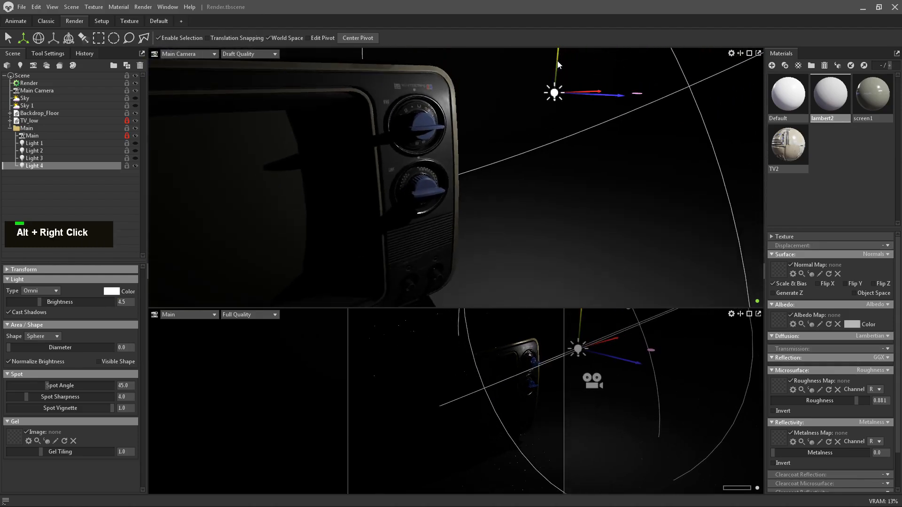
pyautogui.keyDown('alt'); pyautogui.moveTo(595, 119); pyautogui.dragTo(640, 128); pyautogui.keyUp('alt')
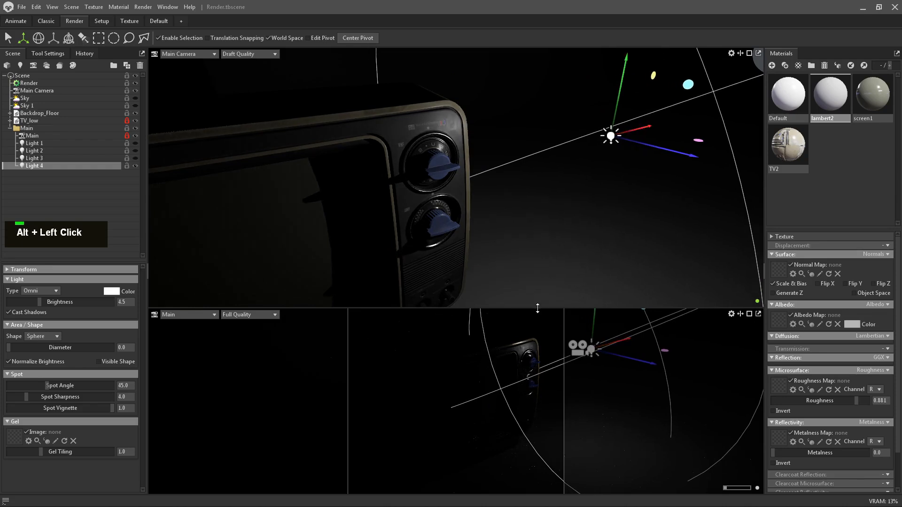
# Enlarge the Main camera viewport, show Sky 1 again, and nudge Light 4 slightly outward.
pyautogui.moveTo(537, 308); pyautogui.dragTo(283, 146)
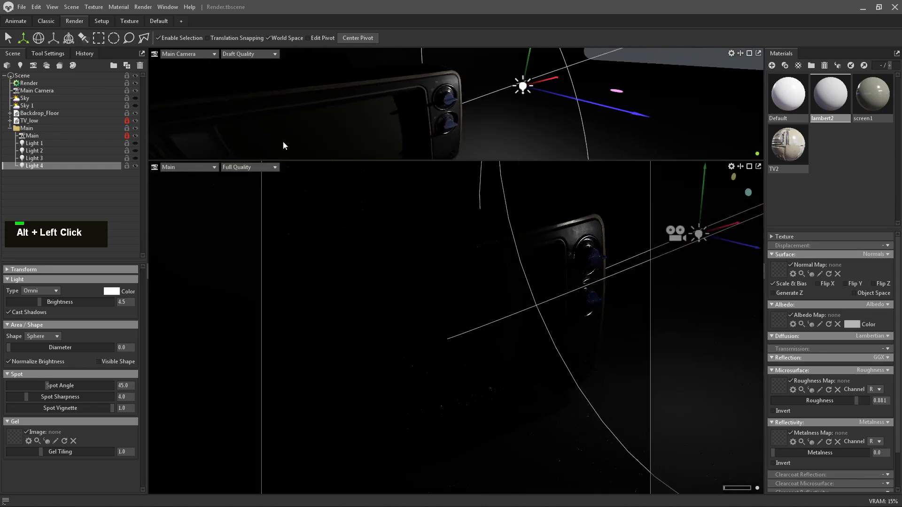
pyautogui.click(135, 106)
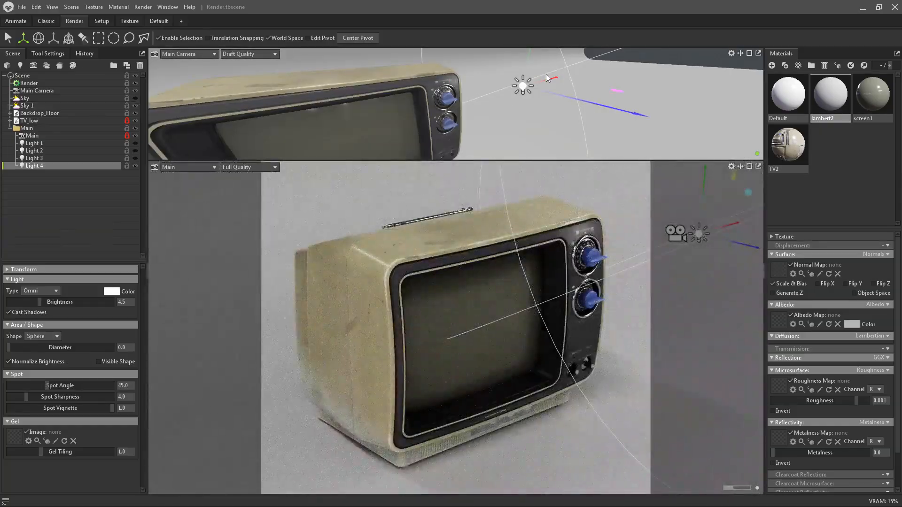
pyautogui.moveTo(546, 74); pyautogui.dragTo(553, 78)
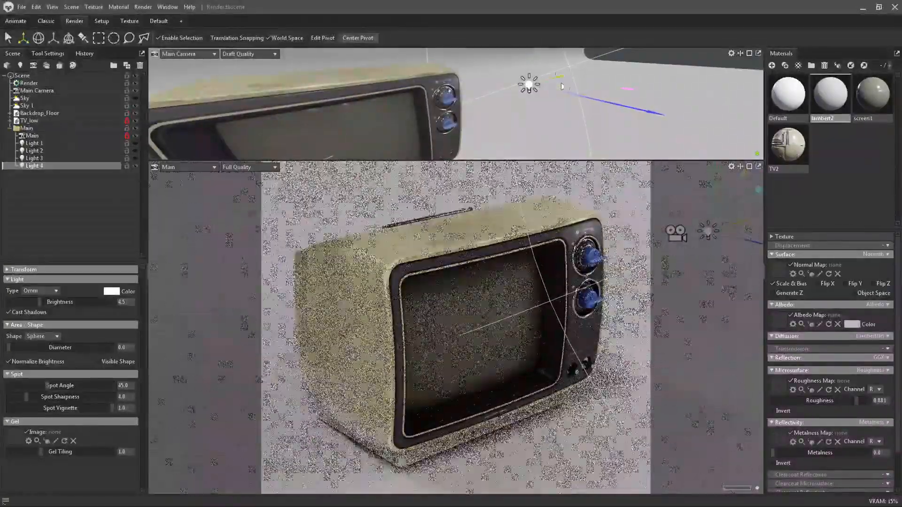
# Try a brightness of 5 for Light 4 and settle on 4.7.
pyautogui.write('5')
pyautogui.press('Return')
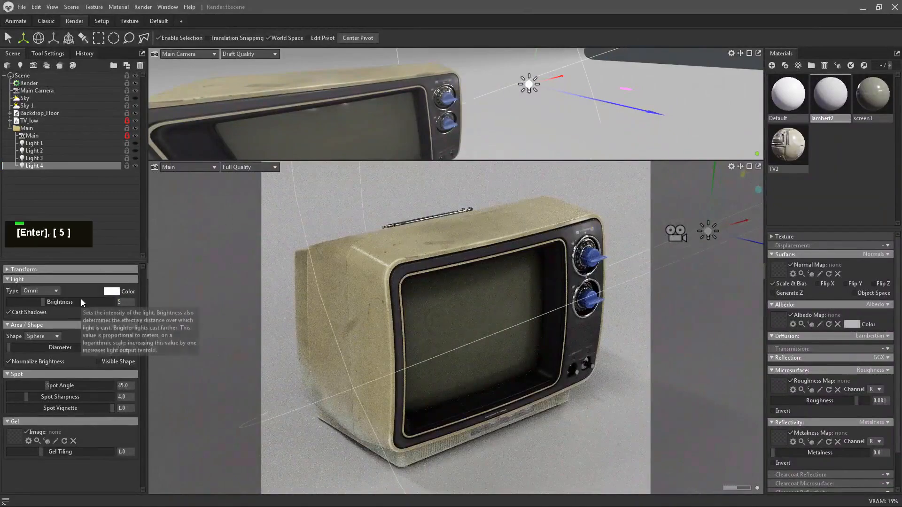
pyautogui.write('4')
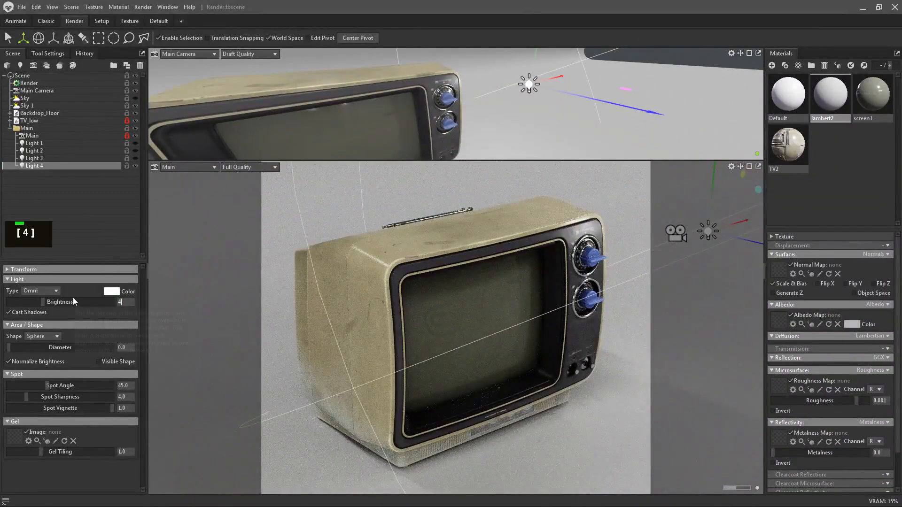
pyautogui.write('.7')
pyautogui.press('Return')
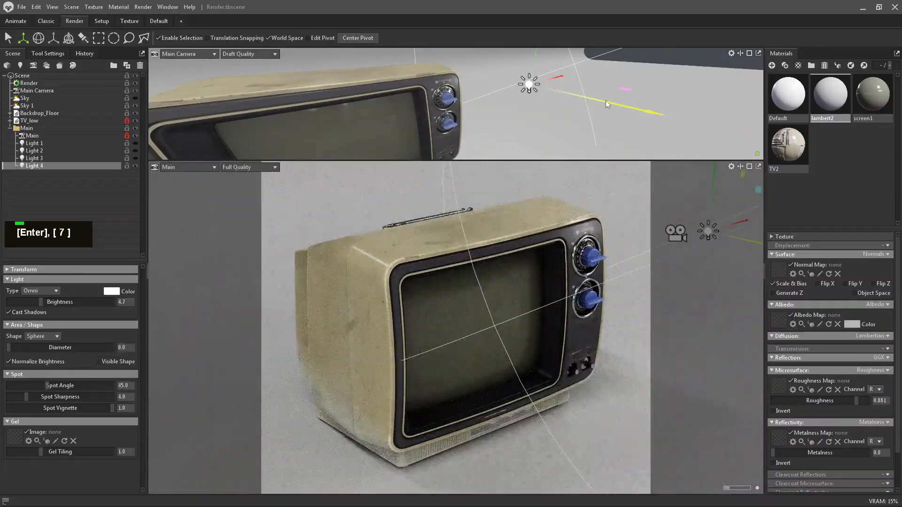
# Shift Light 4 a little farther out and forward of the TV, and set its sphere diameter to about 4.8.
pyautogui.moveTo(605, 100); pyautogui.dragTo(625, 105)
pyautogui.moveTo(560, 79); pyautogui.dragTo(566, 78)
pyautogui.moveTo(8, 347); pyautogui.dragTo(30, 348)
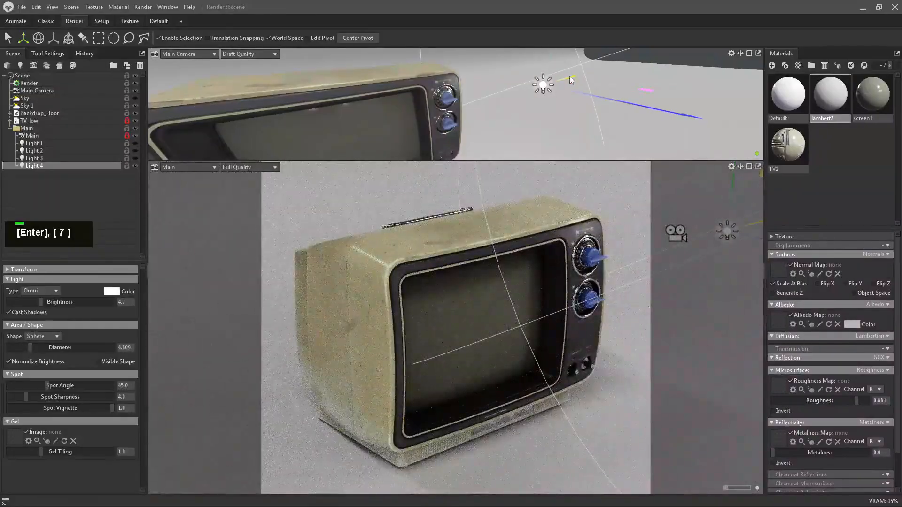
# Nudge Light 4 closer to the TV, briefly enlarge the Main camera viewport to check the dials, and enlarge the working viewport again.
pyautogui.moveTo(581, 92); pyautogui.dragTo(559, 80)
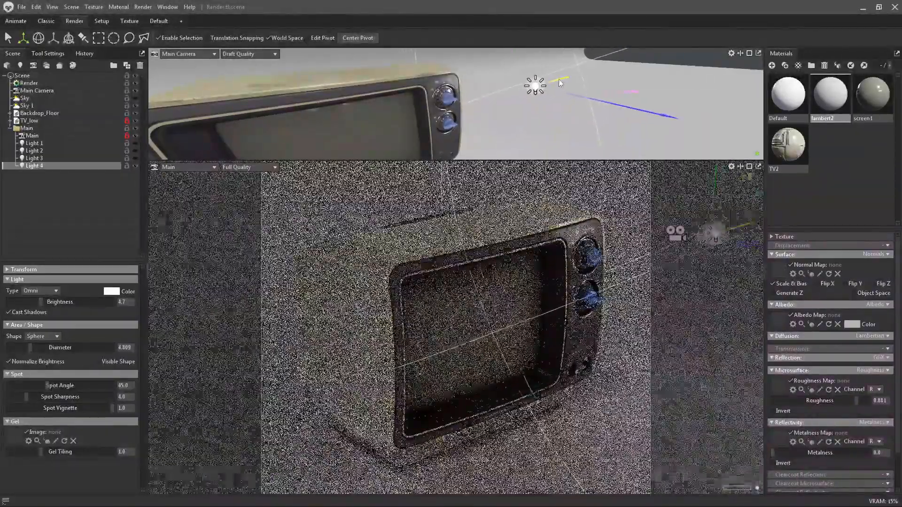
pyautogui.moveTo(559, 161); pyautogui.dragTo(540, 73)
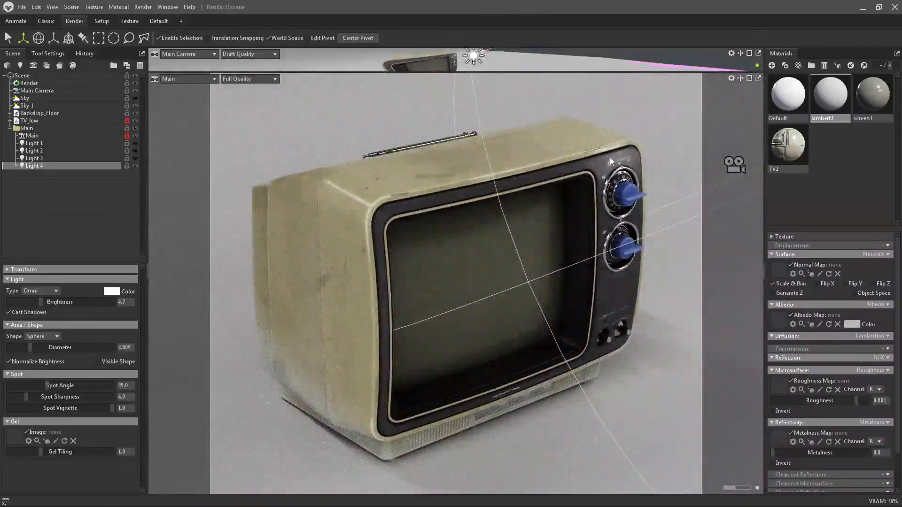
pyautogui.moveTo(550, 73); pyautogui.dragTo(564, 234)
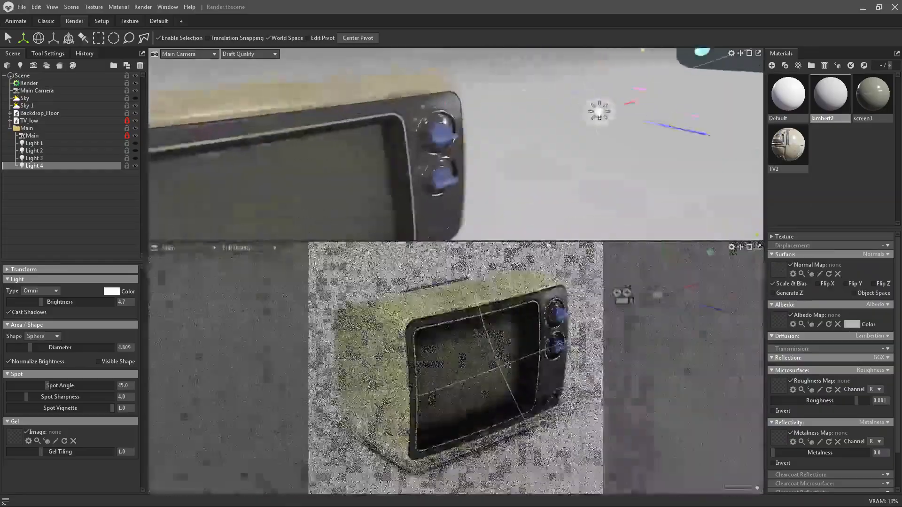
pyautogui.moveTo(618, 99); pyautogui.dragTo(622, 98)
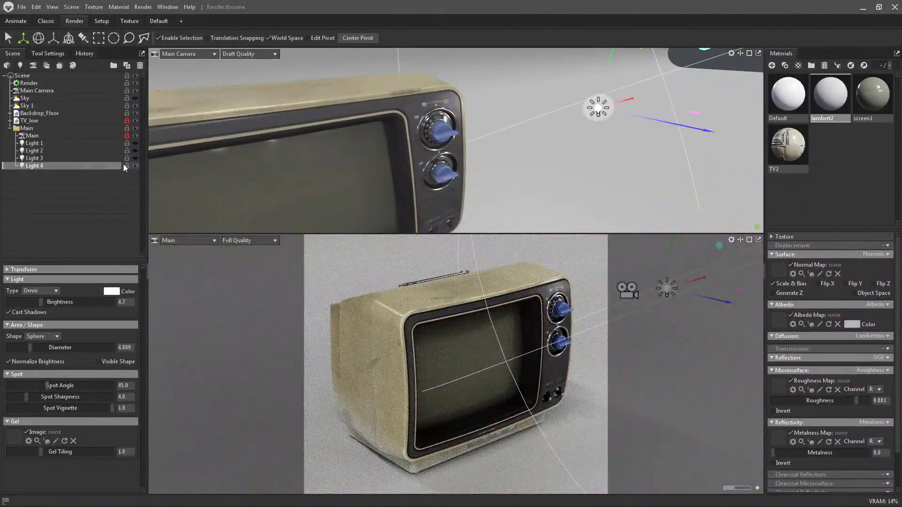
# Try showing Light 3, hide it again, and show Light 2 with Light 4 kept selected.
pyautogui.click(137, 158)
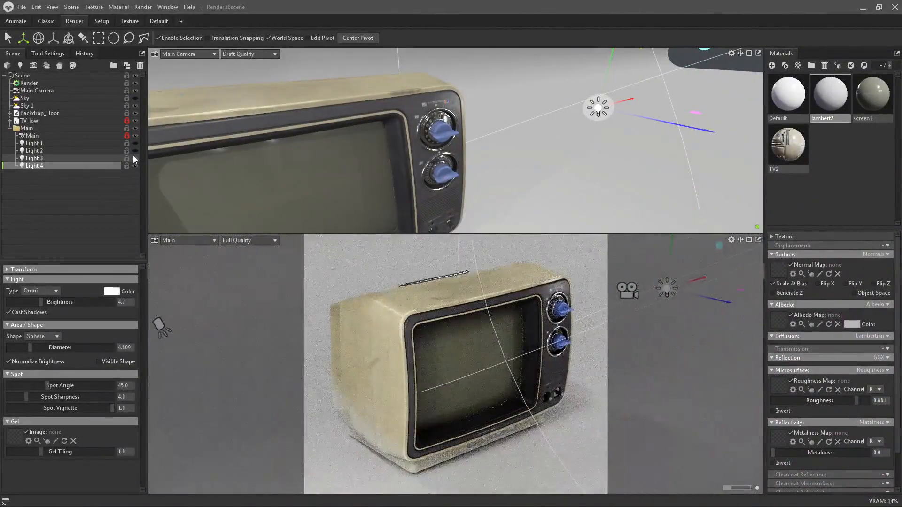
pyautogui.click(133, 157)
pyautogui.click(133, 149)
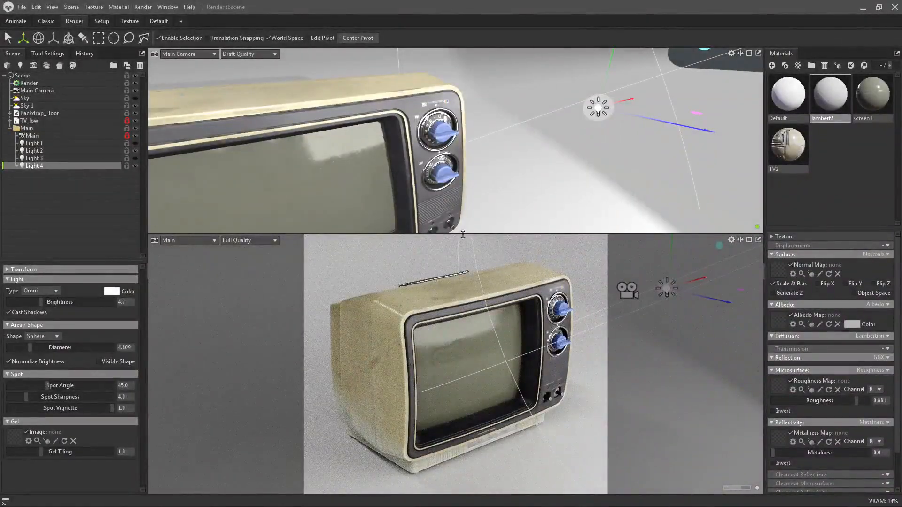
pyautogui.click(464, 241)
pyautogui.click(599, 109)
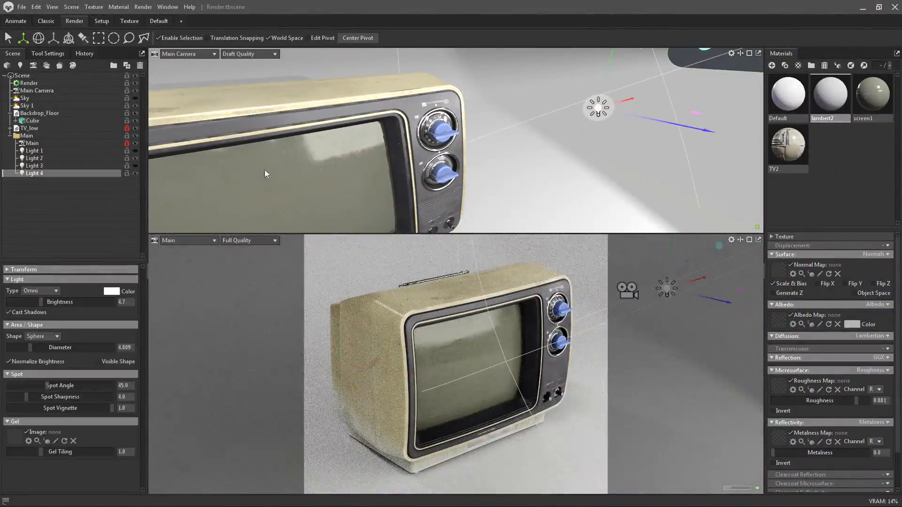
pyautogui.click(10, 113)
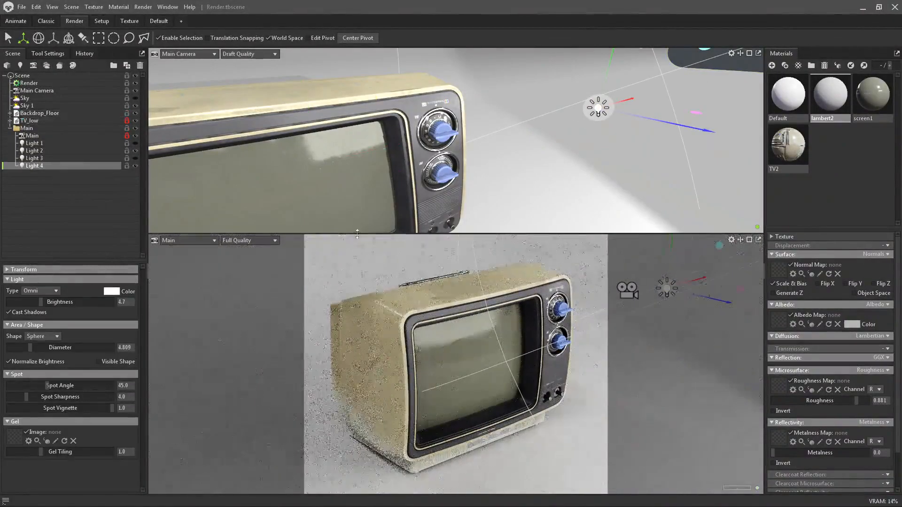
# Enlarge the Main camera viewport and move Light 4 closer to the TV's dial side, viewed from above.
pyautogui.moveTo(358, 233); pyautogui.dragTo(359, 122)
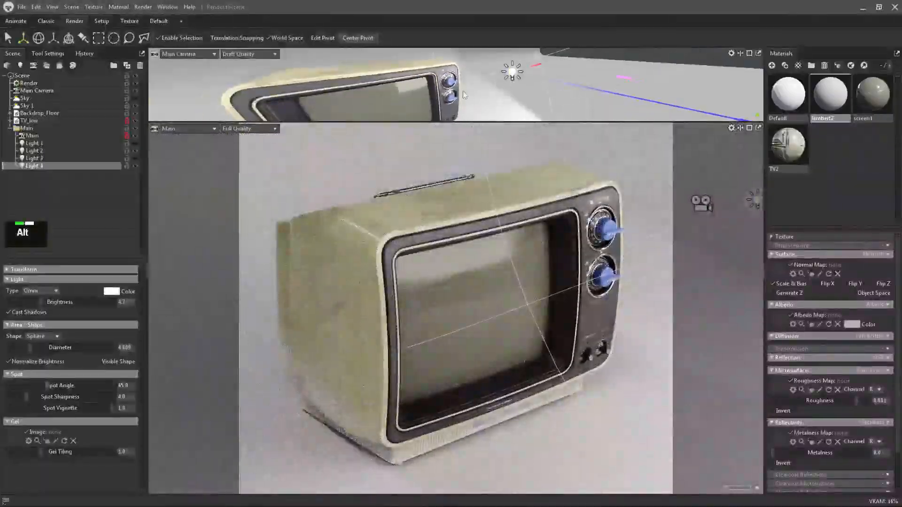
pyautogui.keyDown('alt'); pyautogui.moveTo(462, 94); pyautogui.dragTo(519, 108); pyautogui.keyUp('alt')
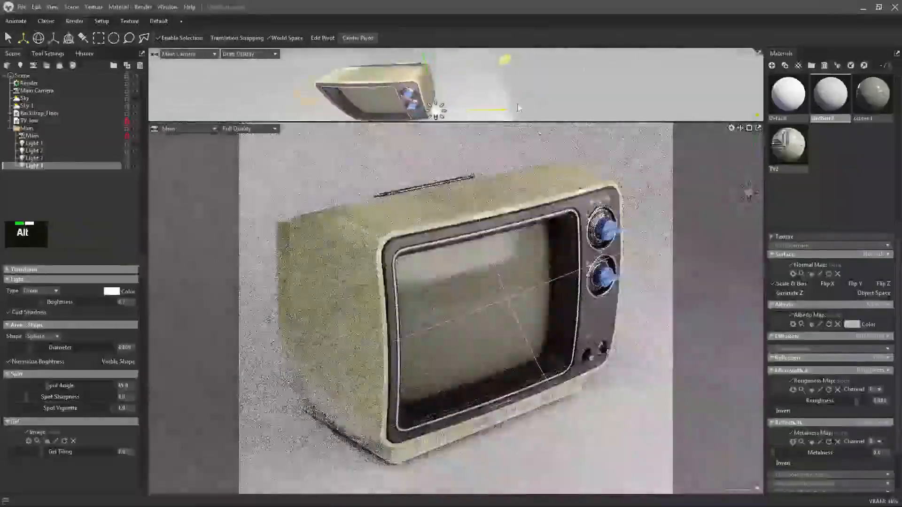
pyautogui.moveTo(519, 108)
pyautogui.keyDown('alt'); pyautogui.mouseDown(button='middle')
pyautogui.moveTo(543, 70)
pyautogui.moveTo(522, 92)
pyautogui.mouseUp(button='middle'); pyautogui.keyUp('alt')
pyautogui.moveTo(505, 80); pyautogui.dragTo(521, 78)
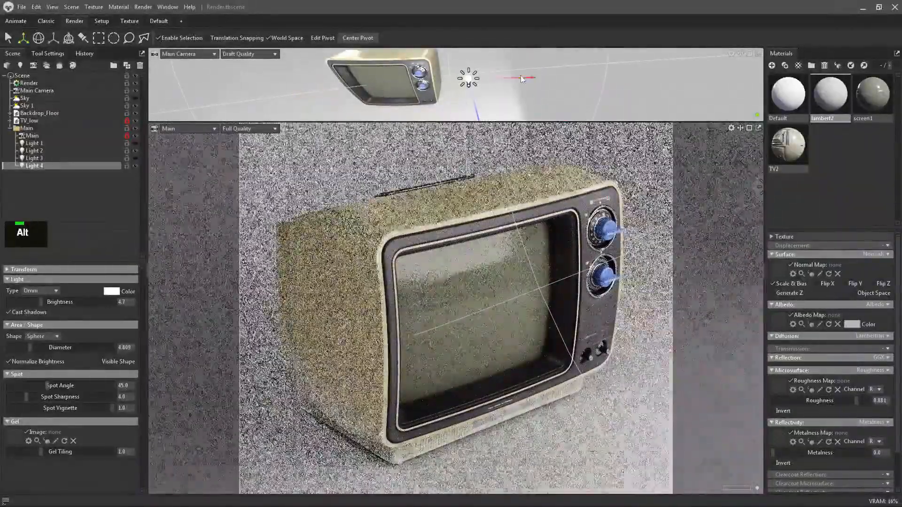
pyautogui.moveTo(479, 98); pyautogui.dragTo(496, 75)
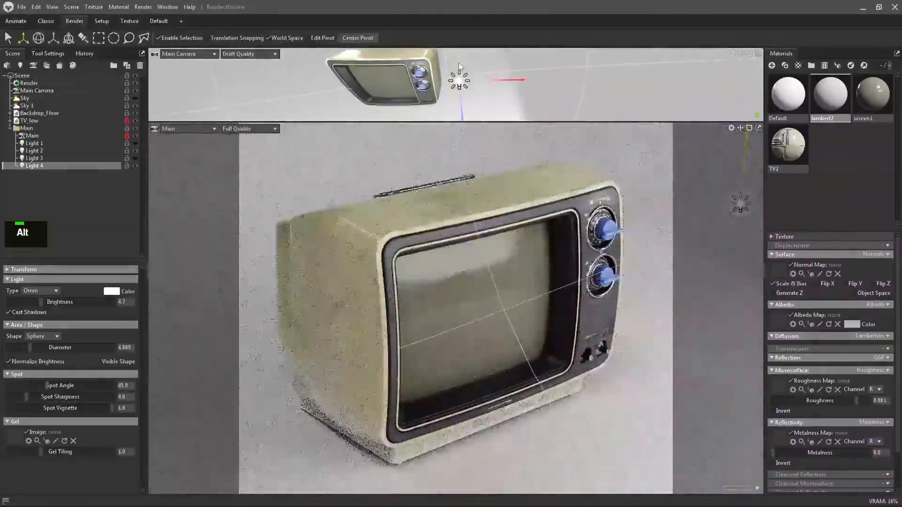
pyautogui.moveTo(458, 63); pyautogui.dragTo(459, 65)
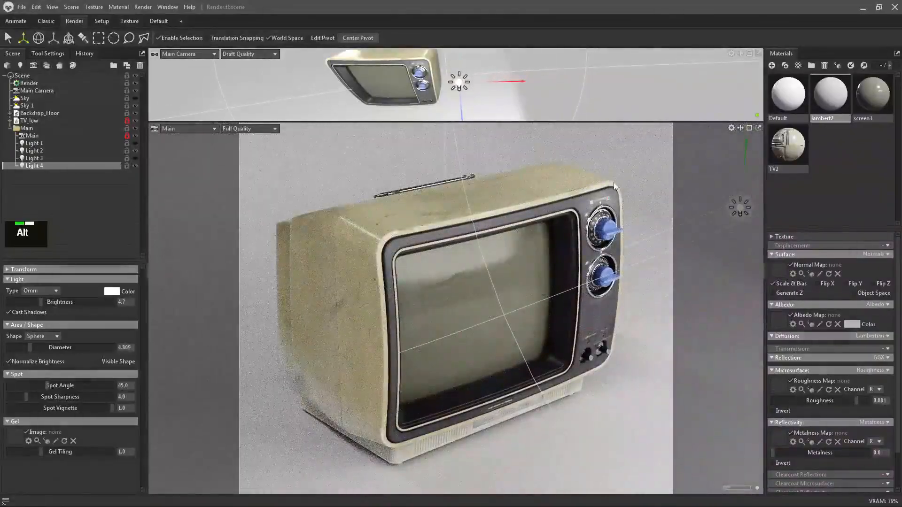
# Inspect the render full-size through the Main camera in the Classic workspace and return to the Render workspace.
pyautogui.click(46, 21)
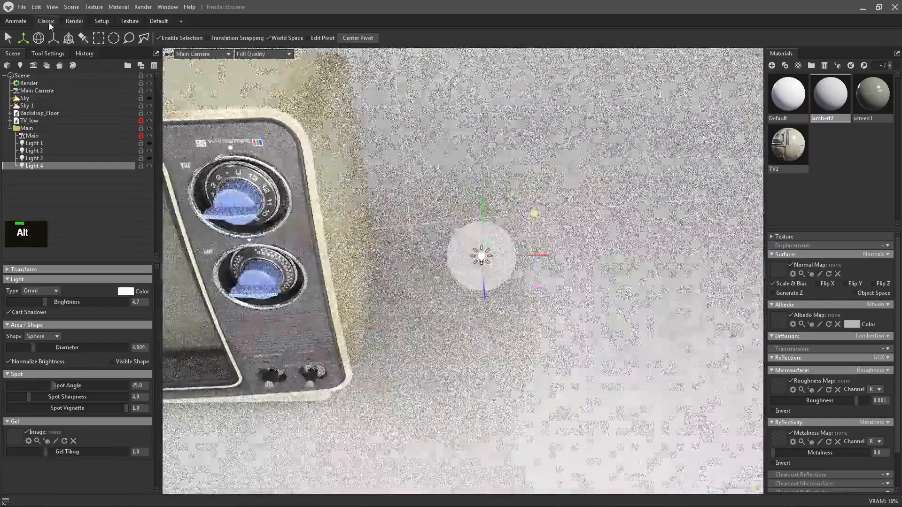
pyautogui.click(201, 55)
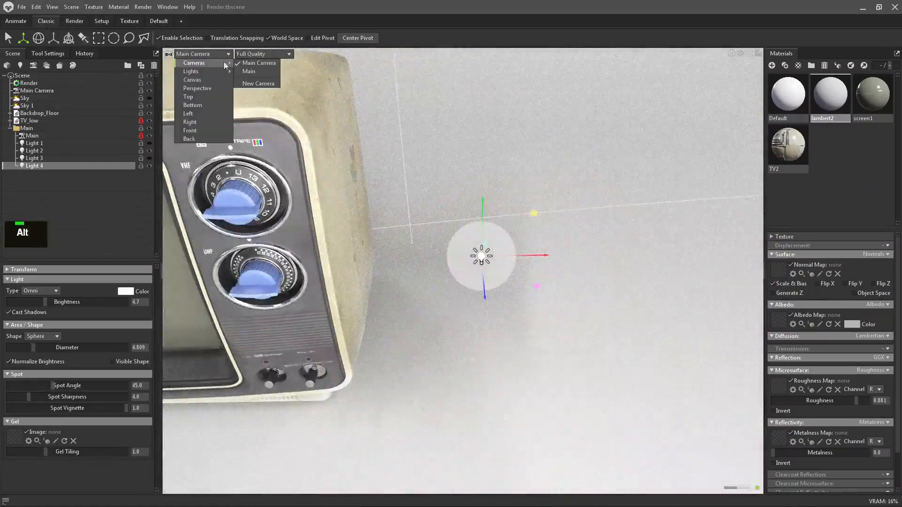
pyautogui.click(258, 72)
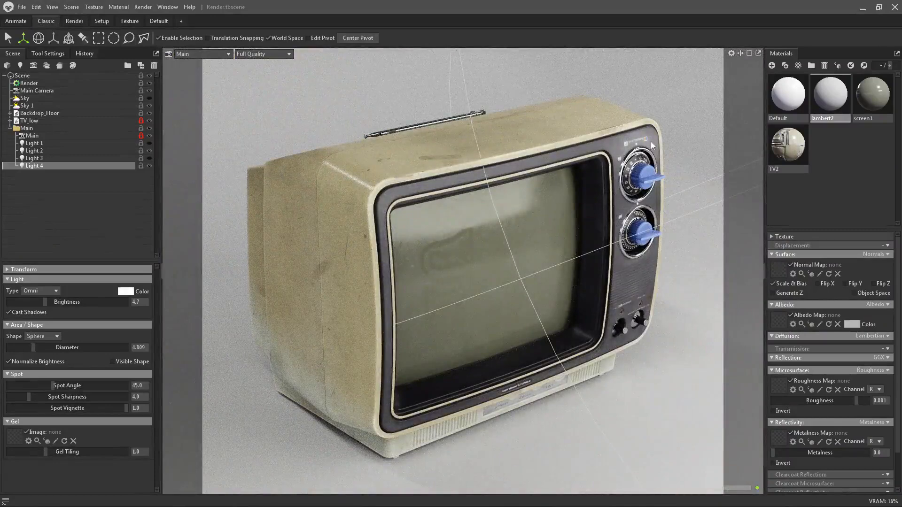
pyautogui.click(74, 21)
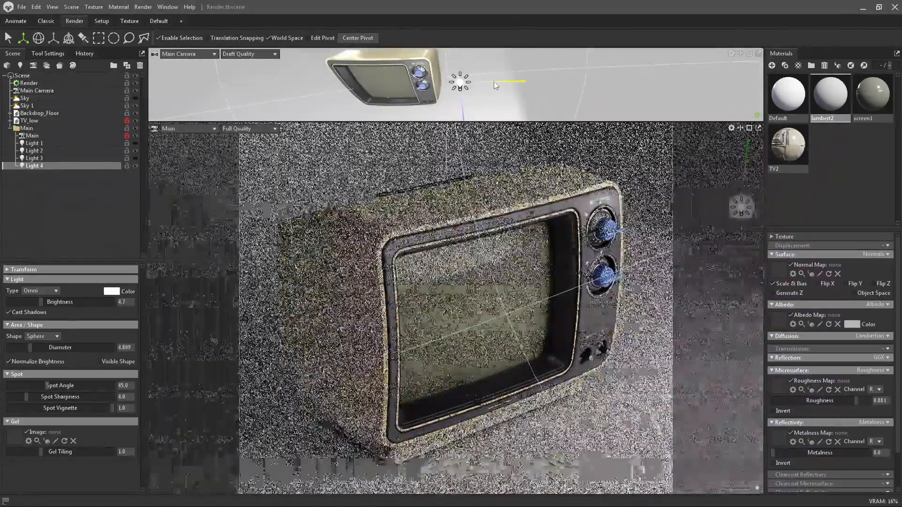
# Shift Light 4 slightly farther out and forward of the TV, and enlarge the working viewport around it.
pyautogui.moveTo(495, 85)
pyautogui.mouseDown()
pyautogui.moveTo(484, 78)
pyautogui.moveTo(501, 78)
pyautogui.mouseUp()
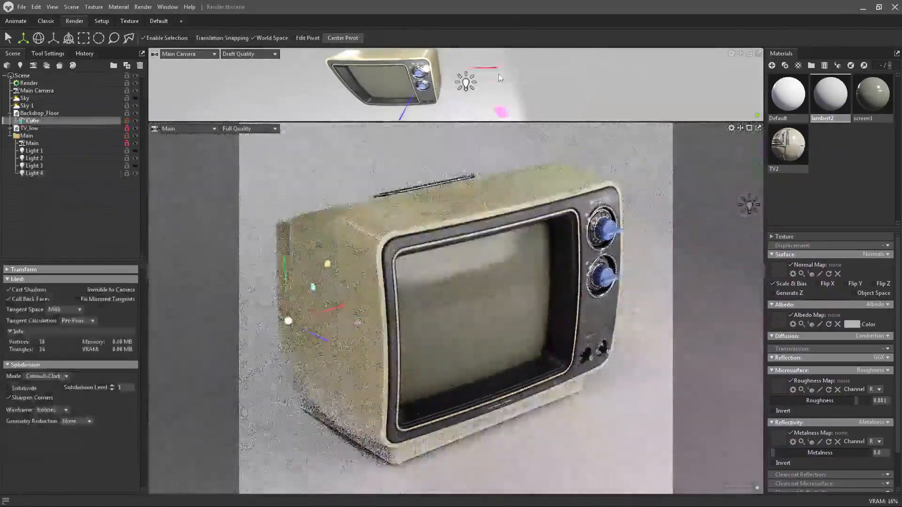
pyautogui.click(465, 84)
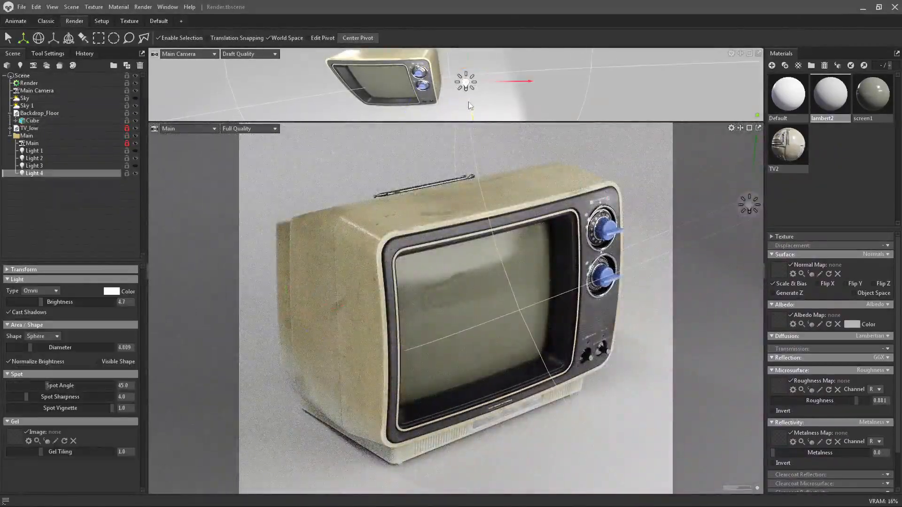
pyautogui.moveTo(469, 102); pyautogui.dragTo(508, 245)
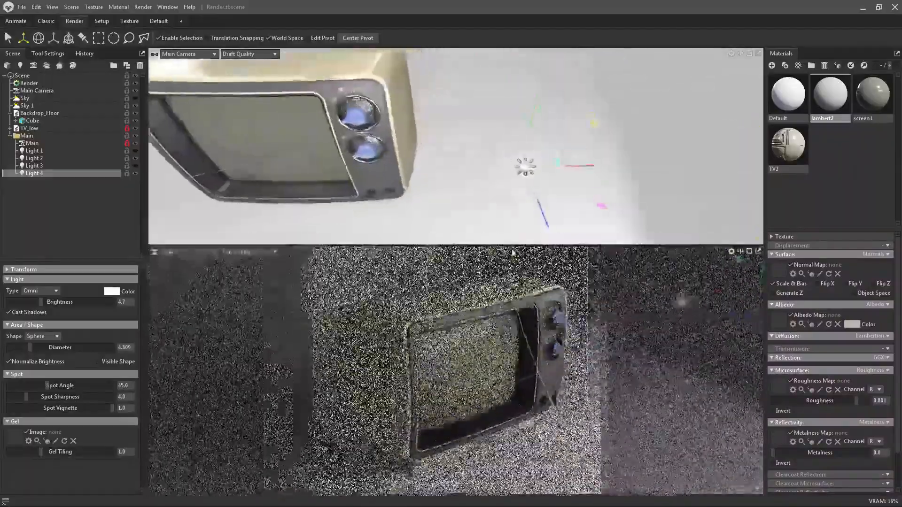
pyautogui.moveTo(570, 165); pyautogui.dragTo(573, 165)
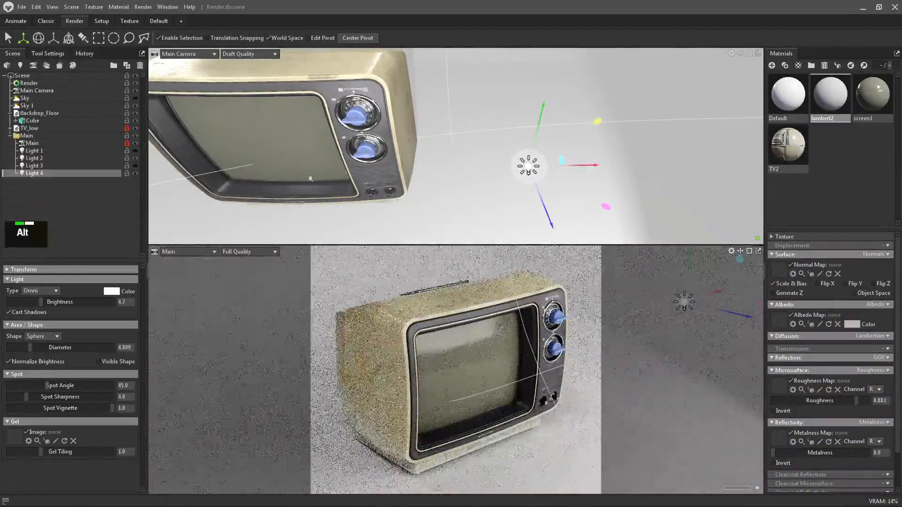
# Reduce Light 4's sphere diameter to about 0.9 and set its brightness to 3.
pyautogui.click(21, 346)
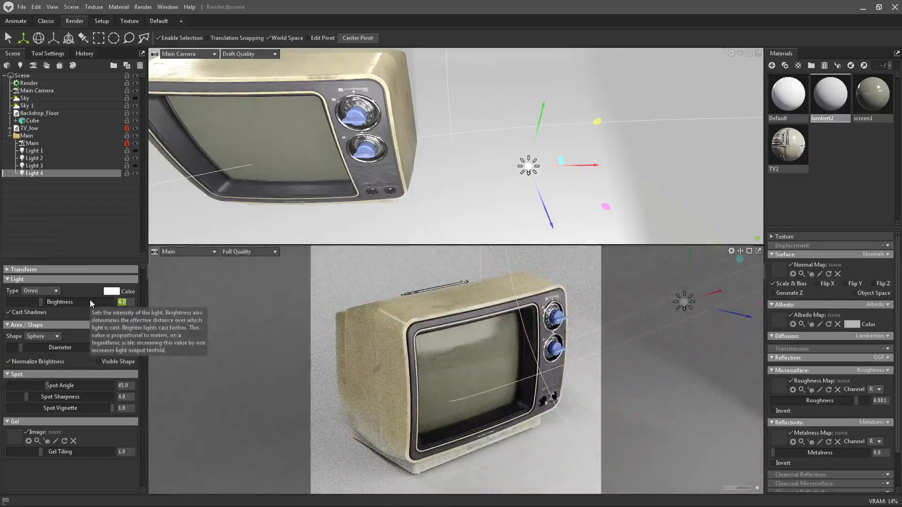
pyautogui.keyDown('alt'); pyautogui.click(528, 165); pyautogui.keyUp('alt')
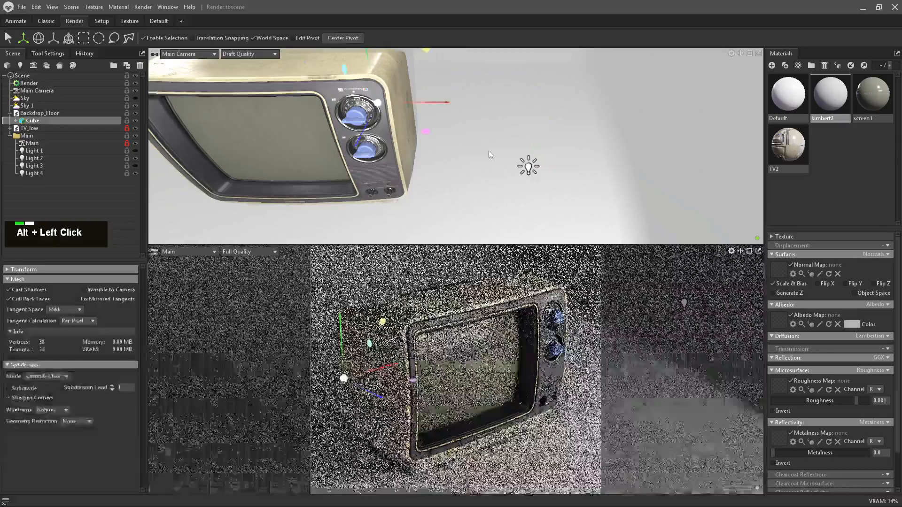
pyautogui.click(122, 301)
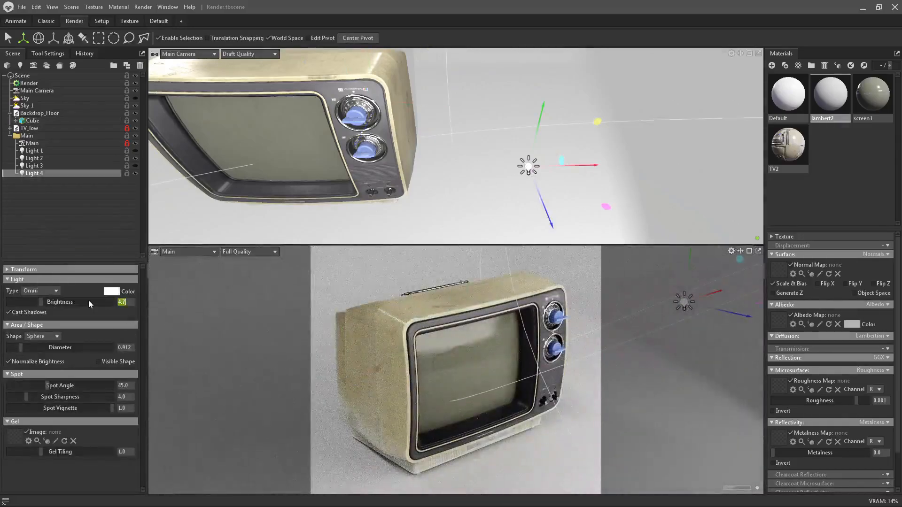
pyautogui.write('3')
pyautogui.press('Return')
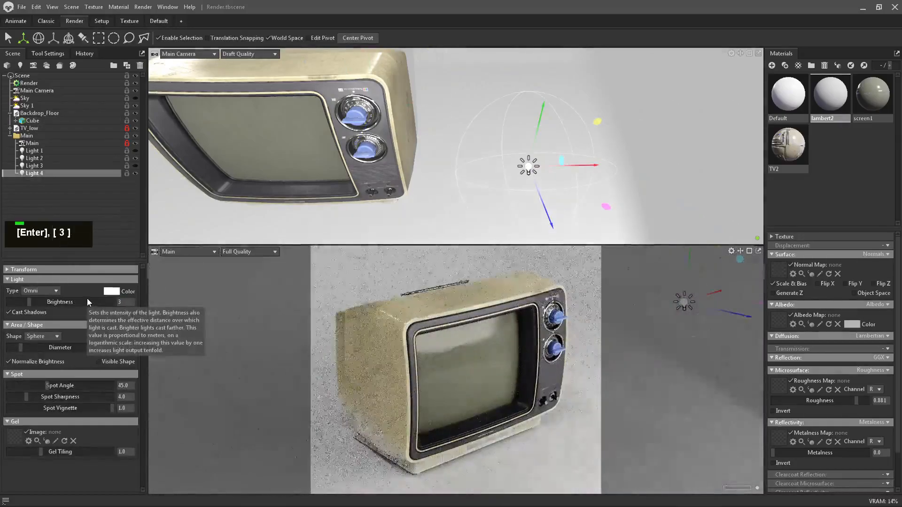
# Move Light 4 back toward the TV so it sits close in front of the upper dial.
pyautogui.keyDown('alt'); pyautogui.click(520, 145); pyautogui.keyUp('alt')
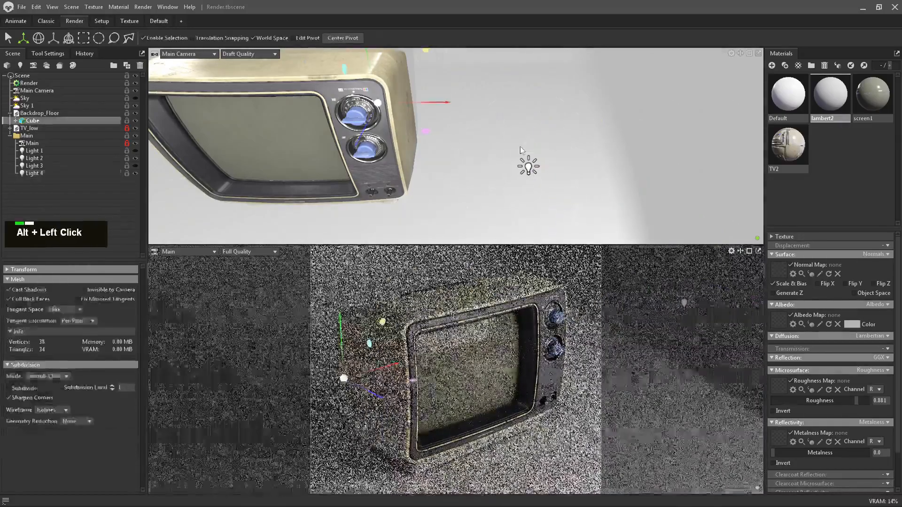
pyautogui.click(528, 165)
pyautogui.keyDown('alt'); pyautogui.moveTo(528, 166); pyautogui.dragTo(640, 156); pyautogui.keyUp('alt')
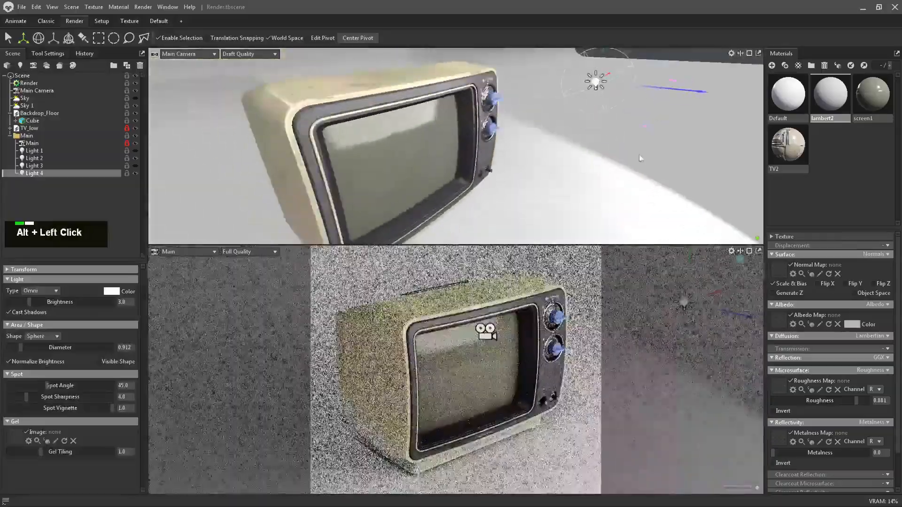
pyautogui.moveTo(680, 93); pyautogui.dragTo(455, 110)
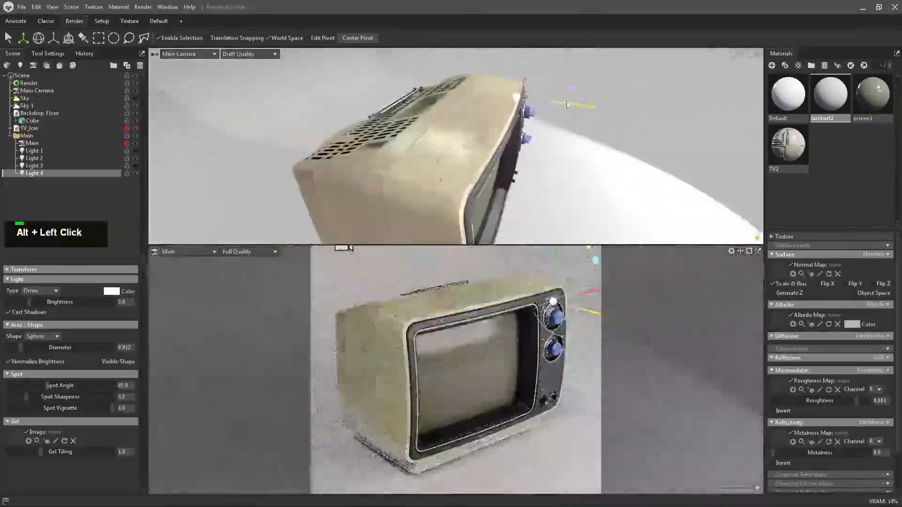
pyautogui.moveTo(570, 104); pyautogui.dragTo(599, 106)
# Fine-tune Light 4's height and sideways position beside the upper dial, and enlarge the Main camera viewport.
pyautogui.keyDown('alt'); pyautogui.moveTo(657, 165); pyautogui.dragTo(615, 135); pyautogui.keyUp('alt')
pyautogui.keyDown('alt'); pyautogui.moveTo(616, 137); pyautogui.dragTo(489, 114, button='middle'); pyautogui.keyUp('alt')
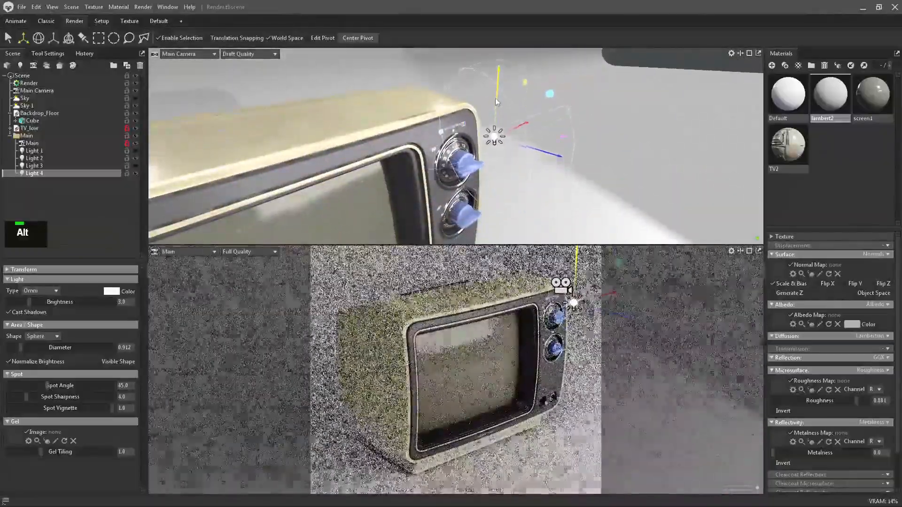
pyautogui.keyDown('alt'); pyautogui.moveTo(495, 97); pyautogui.dragTo(388, 98); pyautogui.keyUp('alt')
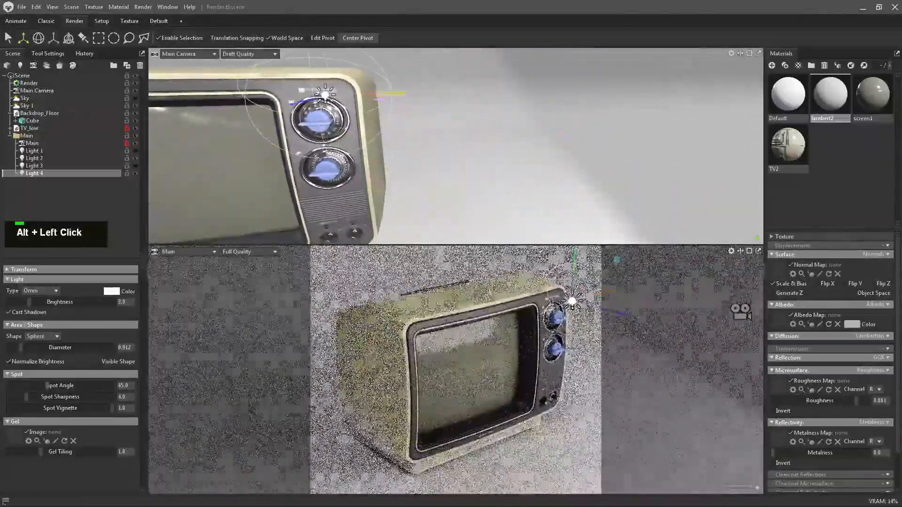
pyautogui.moveTo(487, 245); pyautogui.dragTo(487, 146)
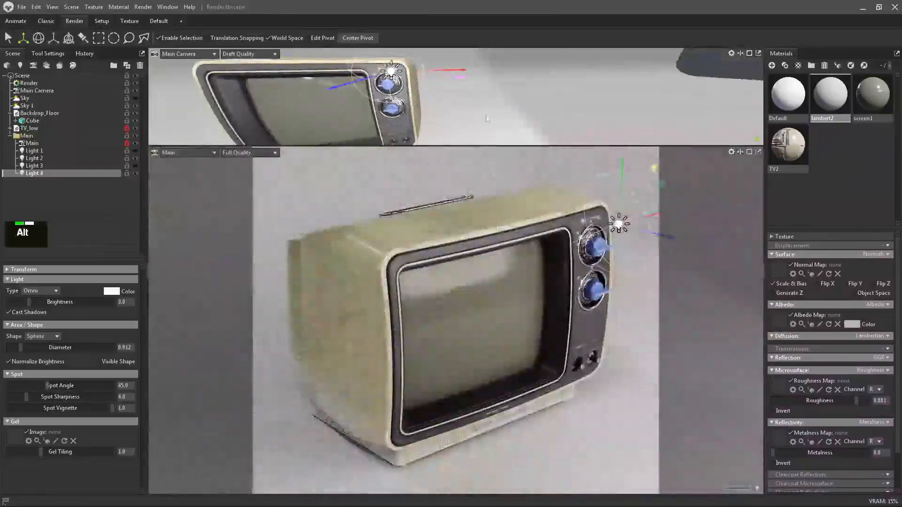
pyautogui.moveTo(497, 113)
pyautogui.keyDown('alt'); pyautogui.mouseDown()
pyautogui.moveTo(522, 90)
pyautogui.moveTo(506, 103)
pyautogui.mouseUp(); pyautogui.keyUp('alt')
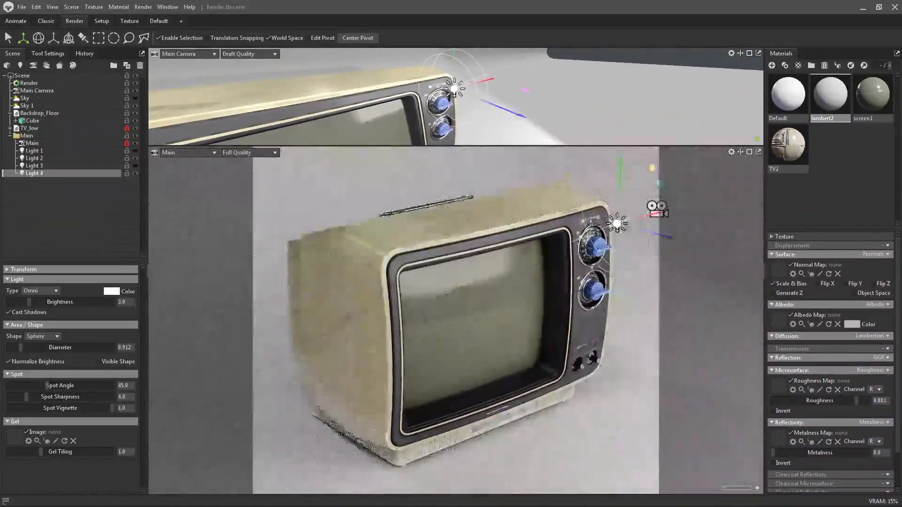
# Try a brightness of 3.5 for Light 4, shift it slightly outward from the dials, and settle on 4.
pyautogui.write('5')
pyautogui.press('Return')
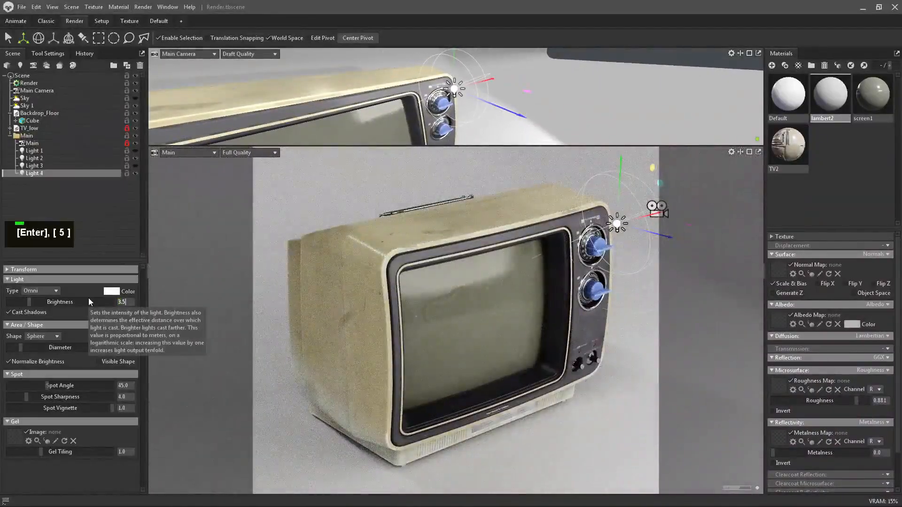
pyautogui.moveTo(477, 84); pyautogui.dragTo(495, 82)
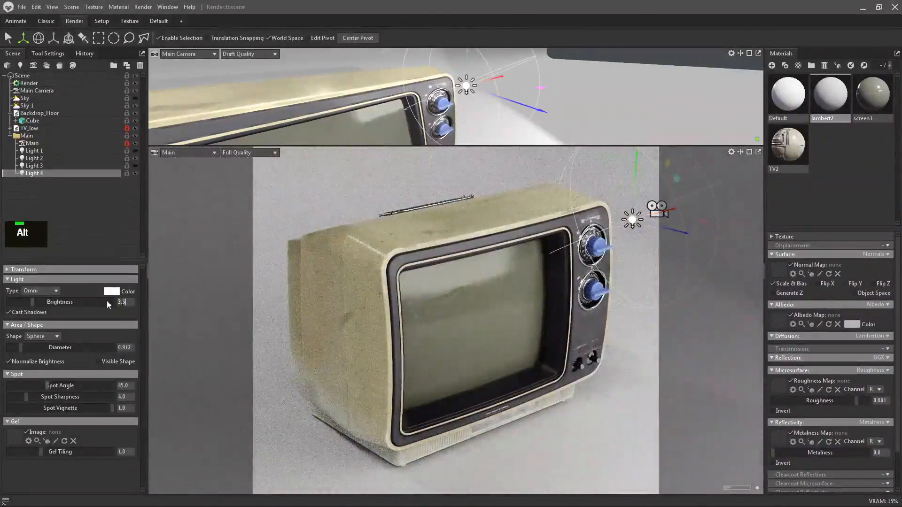
pyautogui.write('4')
pyautogui.press('Return')
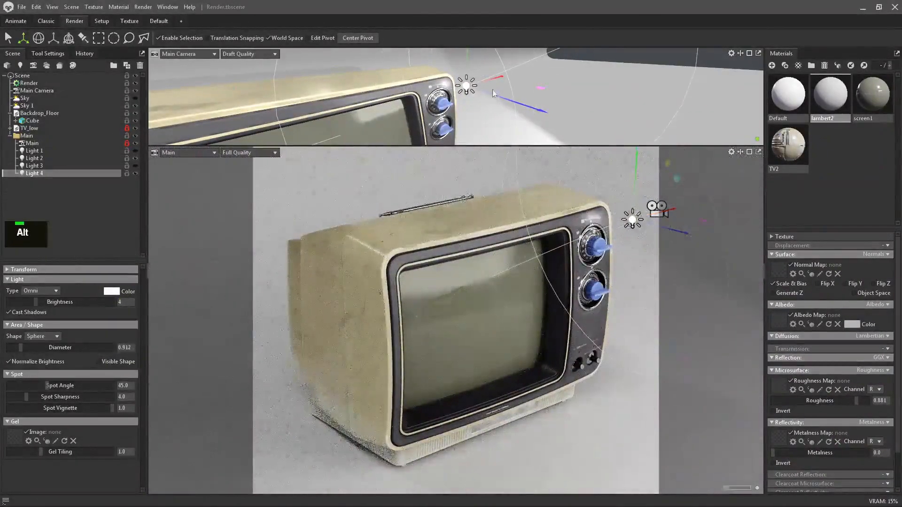
# Enlarge Light 4's sphere diameter to about 3.9, move the light farther out from the dials, and enlarge the Main viewport.
pyautogui.hotkey('ctrl', 'z')
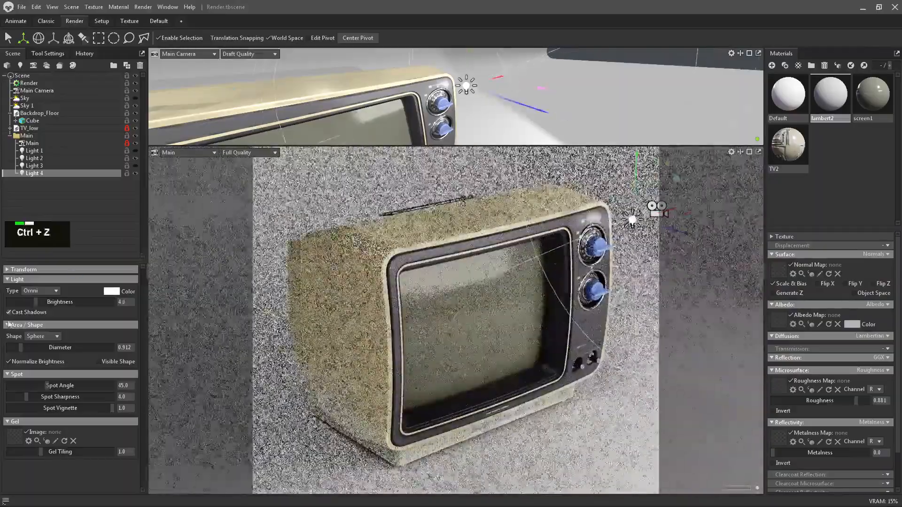
pyautogui.moveTo(42, 348); pyautogui.dragTo(47, 347)
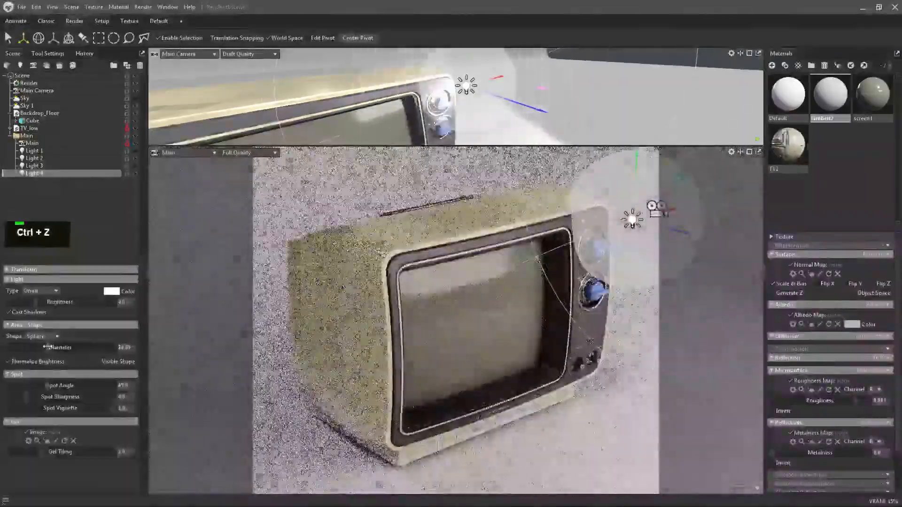
pyautogui.moveTo(535, 107); pyautogui.dragTo(577, 126)
pyautogui.moveTo(30, 348); pyautogui.dragTo(27, 348)
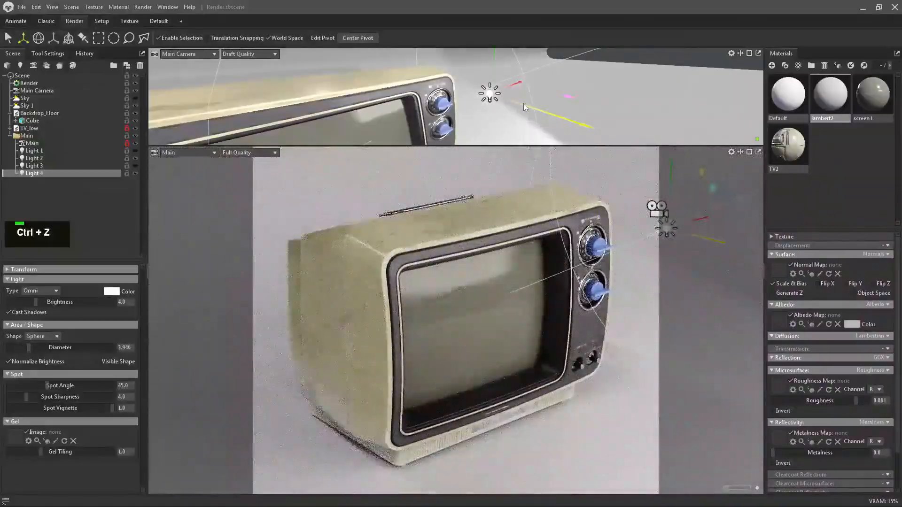
pyautogui.moveTo(525, 108); pyautogui.dragTo(525, 76)
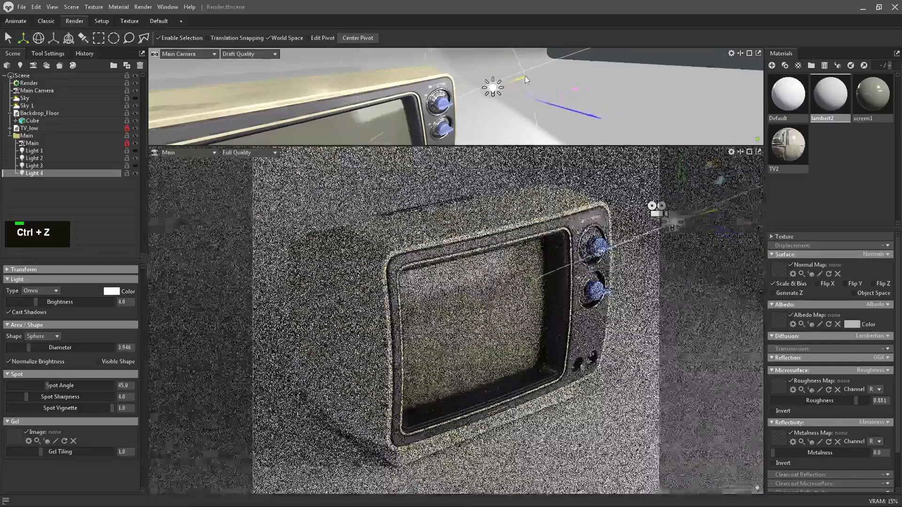
pyautogui.moveTo(520, 146); pyautogui.dragTo(500, 55)
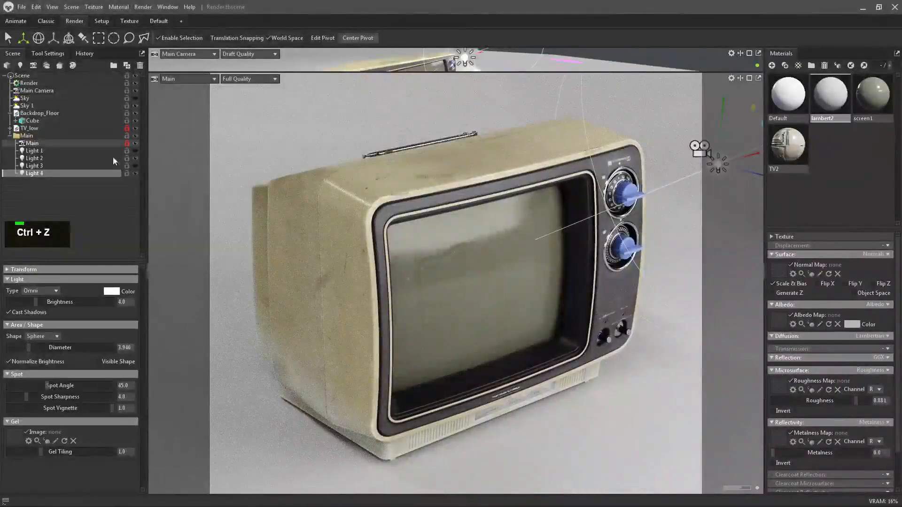
# Hide the other lights and Sky 1 to isolate Light 4, and give the Main Camera viewport more room.
pyautogui.doubleClick(137, 174)
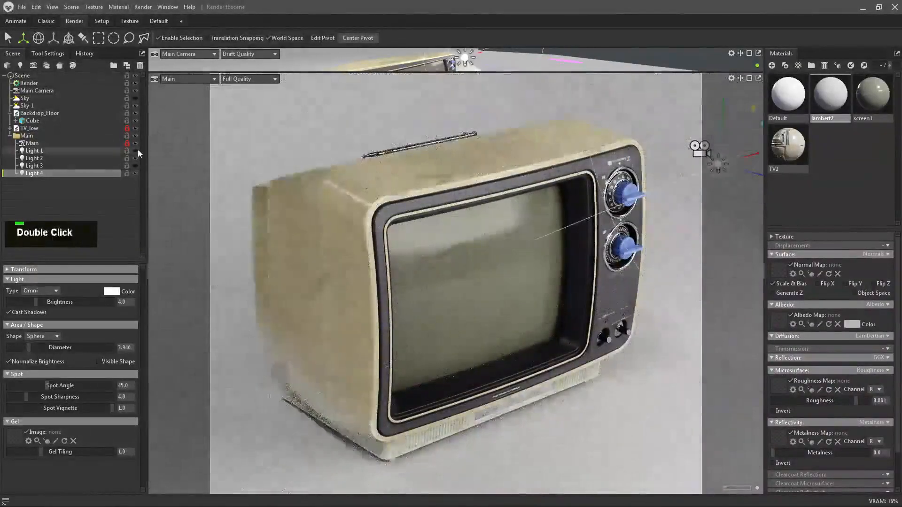
pyautogui.click(135, 158)
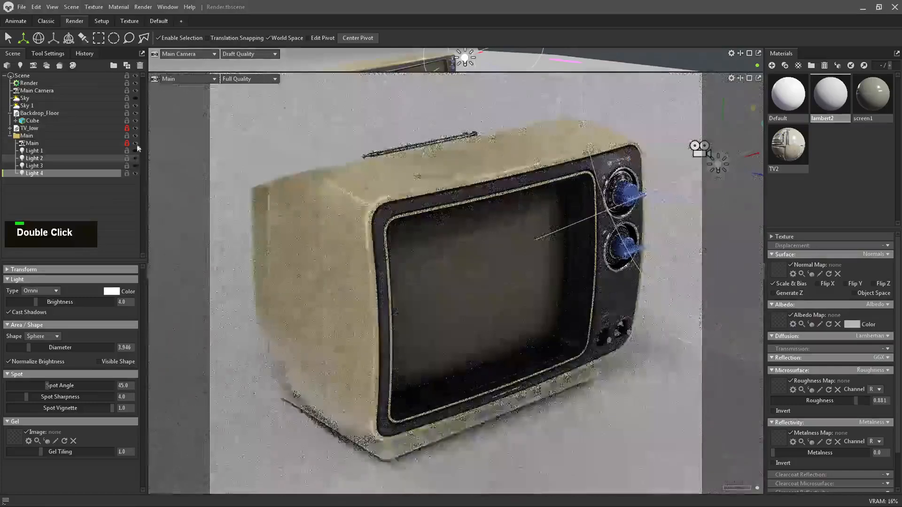
pyautogui.click(135, 105)
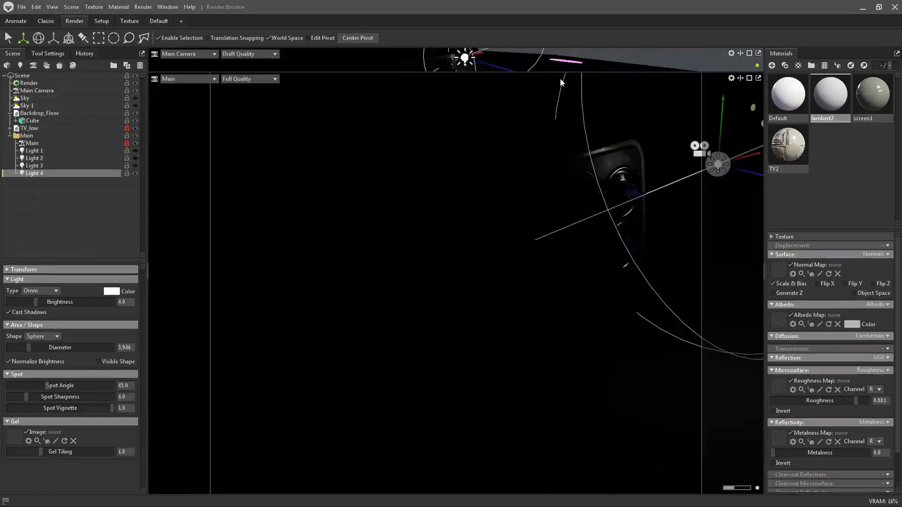
pyautogui.moveTo(562, 74); pyautogui.dragTo(551, 187)
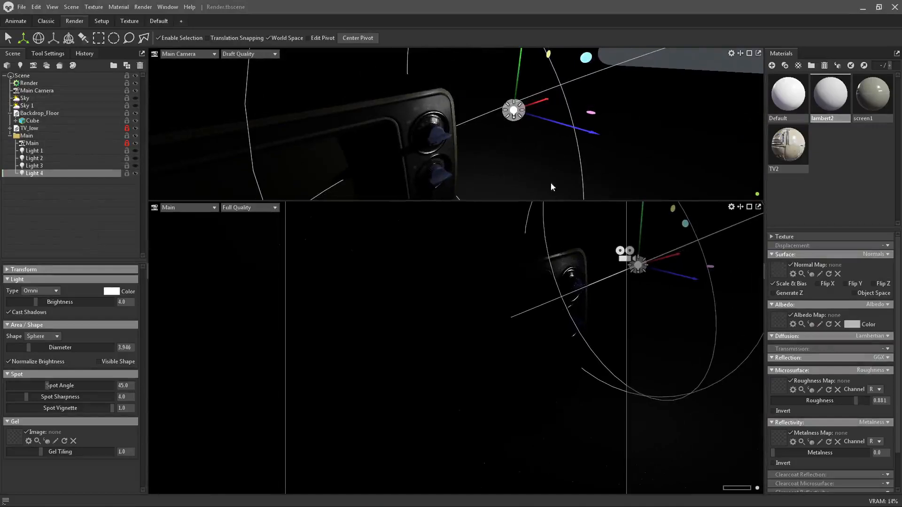
# Set Light 4's brightness to 5 and move it well outward and forward from the TV's dials.
pyautogui.moveTo(538, 101); pyautogui.dragTo(537, 127)
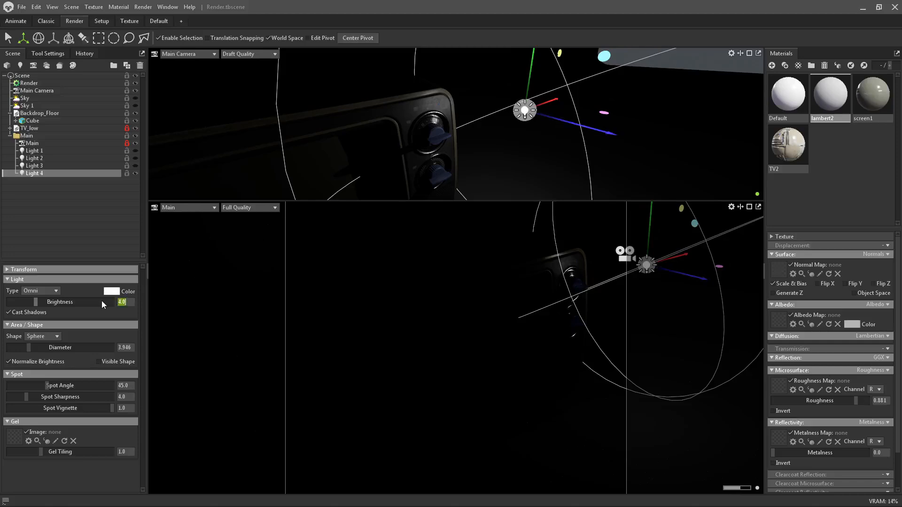
pyautogui.write('5')
pyautogui.press('Return')
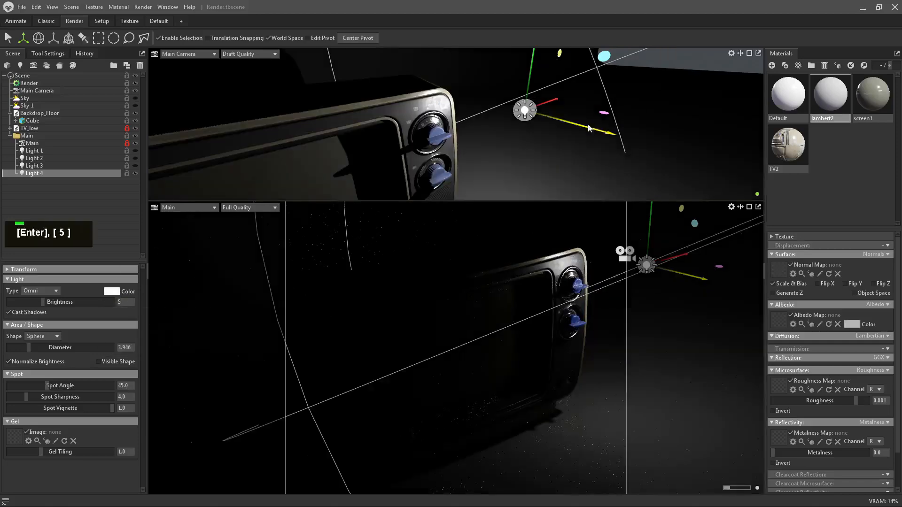
pyautogui.moveTo(589, 128); pyautogui.dragTo(628, 144)
pyautogui.moveTo(582, 112); pyautogui.dragTo(736, 150)
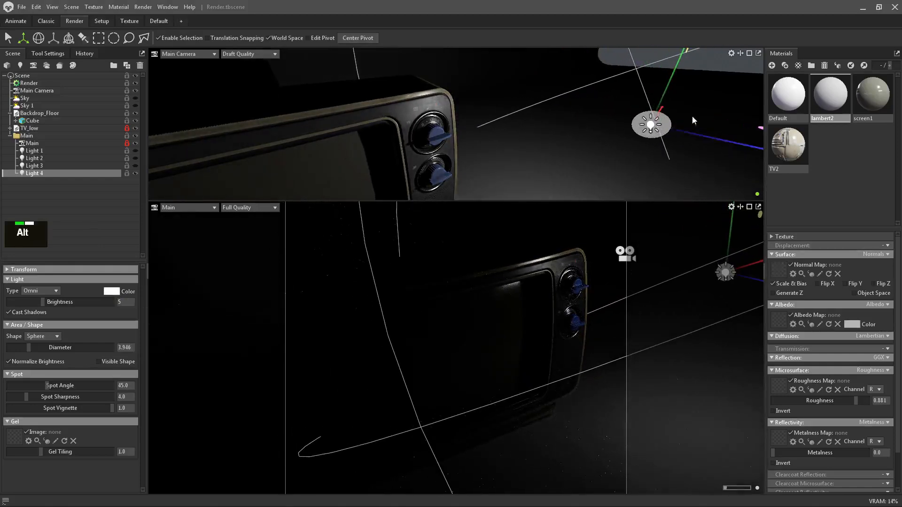
# Fine-tune Light 4's height and sideways distance so it sits farther to the side of the TV.
pyautogui.keyDown('alt'); pyautogui.moveTo(693, 117); pyautogui.dragTo(594, 154); pyautogui.keyUp('alt')
pyautogui.hotkey('ctrl', 'z')
pyautogui.moveTo(535, 160); pyautogui.dragTo(617, 150)
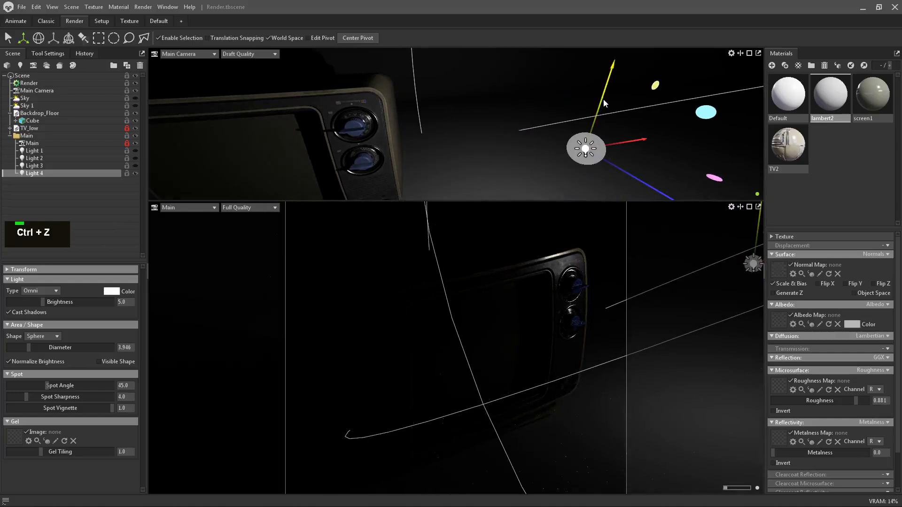
pyautogui.moveTo(604, 104)
pyautogui.mouseDown()
pyautogui.moveTo(599, 123)
pyautogui.moveTo(607, 95)
pyautogui.moveTo(605, 106)
pyautogui.mouseUp()
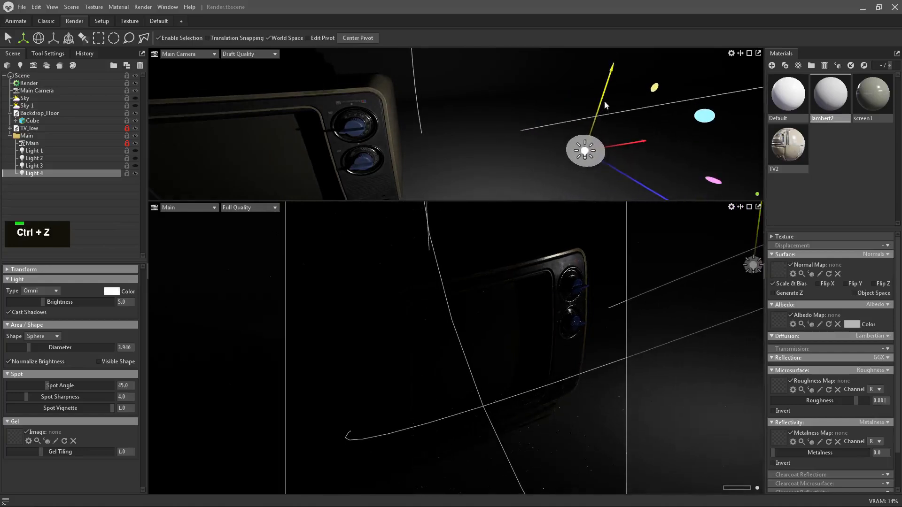
pyautogui.moveTo(628, 146); pyautogui.dragTo(641, 143)
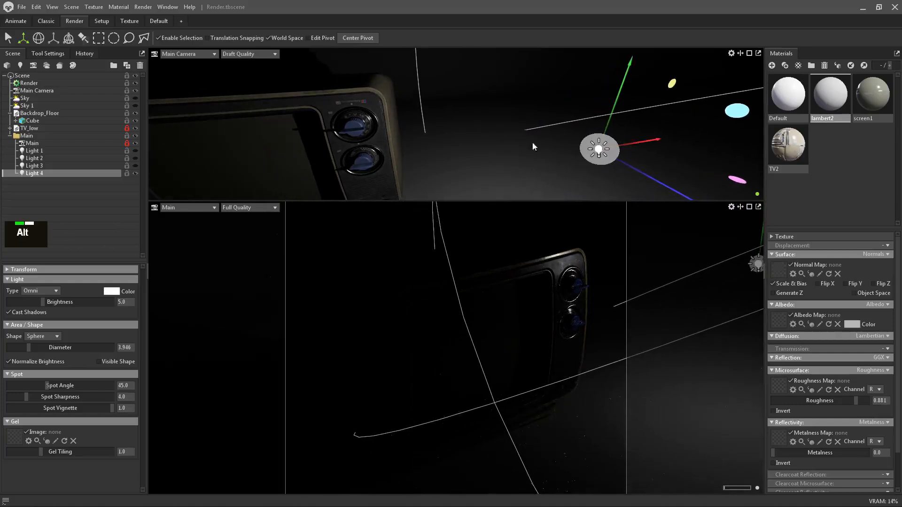
pyautogui.keyDown('alt'); pyautogui.moveTo(533, 146); pyautogui.dragTo(617, 143); pyautogui.keyUp('alt')
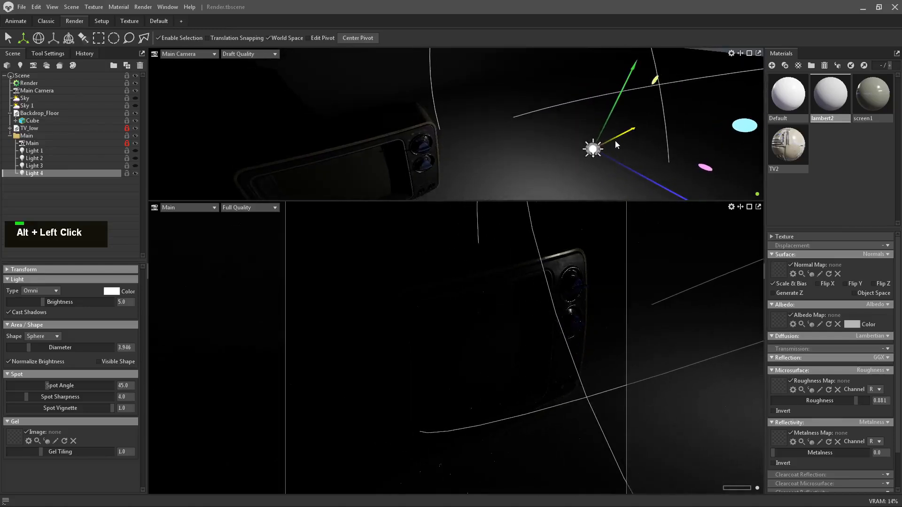
pyautogui.moveTo(621, 99); pyautogui.dragTo(620, 101)
# Check Light 4's placement around the TV and turn Sky 1 and the other lights back on.
pyautogui.keyDown('alt'); pyautogui.moveTo(515, 142); pyautogui.dragTo(473, 100); pyautogui.keyUp('alt')
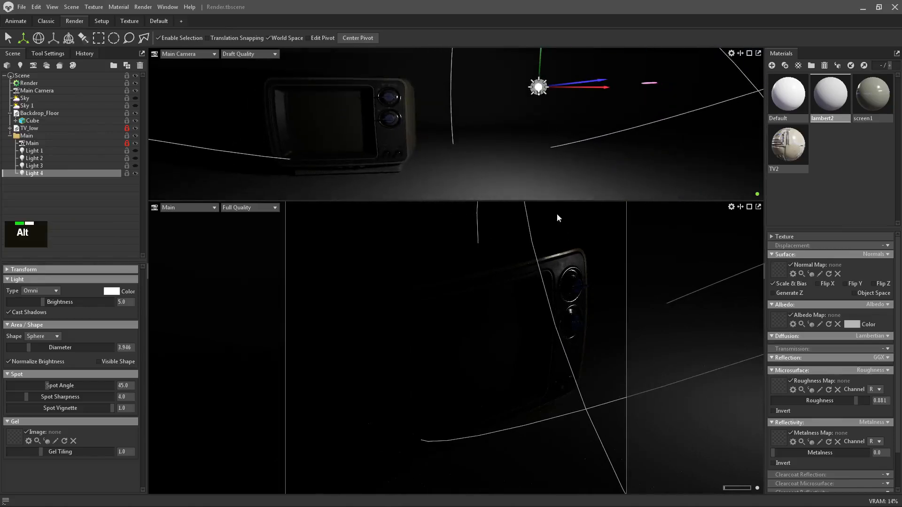
pyautogui.keyDown('alt'); pyautogui.moveTo(551, 203); pyautogui.dragTo(375, 139); pyautogui.keyUp('alt')
pyautogui.press('q')
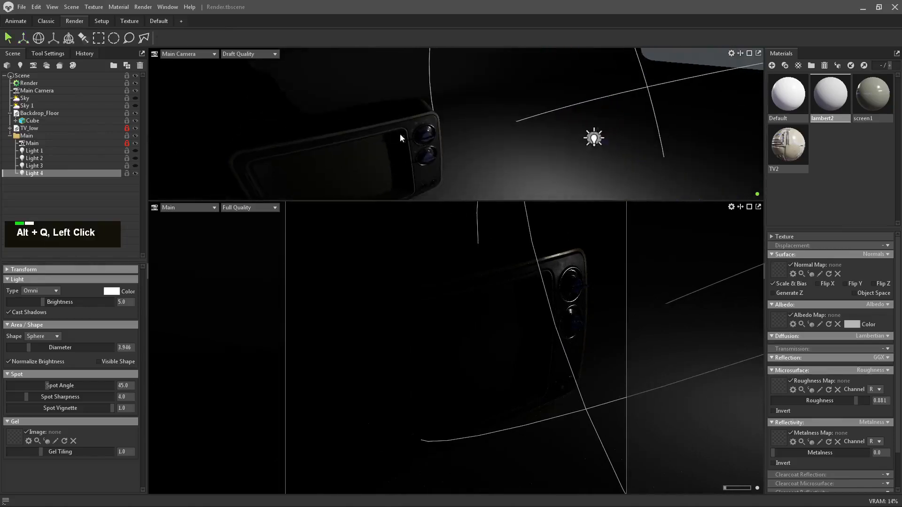
pyautogui.keyDown('alt'); pyautogui.moveTo(400, 133); pyautogui.dragTo(449, 120, button='middle'); pyautogui.keyUp('alt')
pyautogui.keyDown('alt'); pyautogui.moveTo(449, 119); pyautogui.dragTo(473, 133); pyautogui.keyUp('alt')
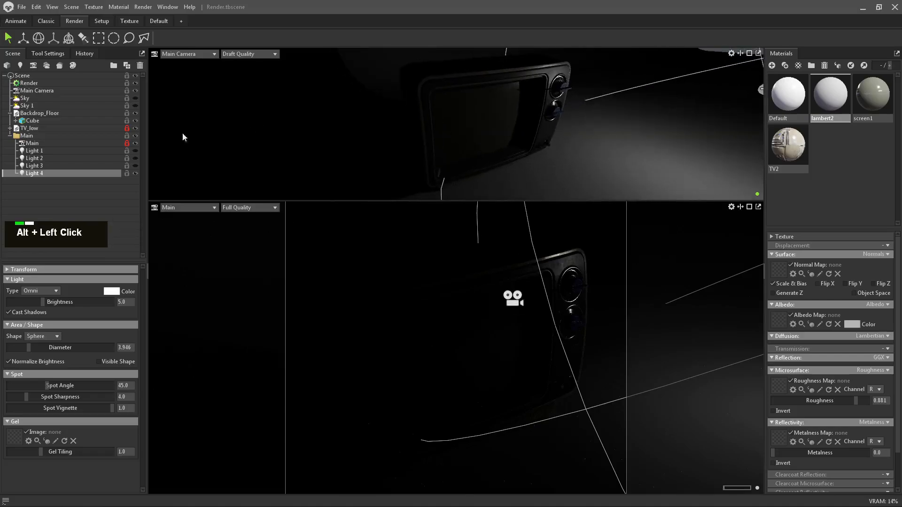
pyautogui.click(135, 165)
pyautogui.click(135, 166)
pyautogui.click(135, 167)
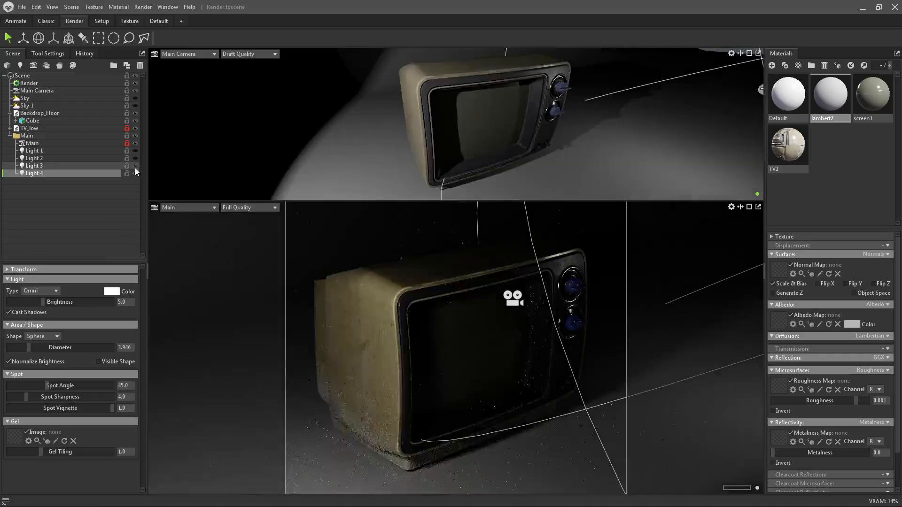
pyautogui.doubleClick(135, 167)
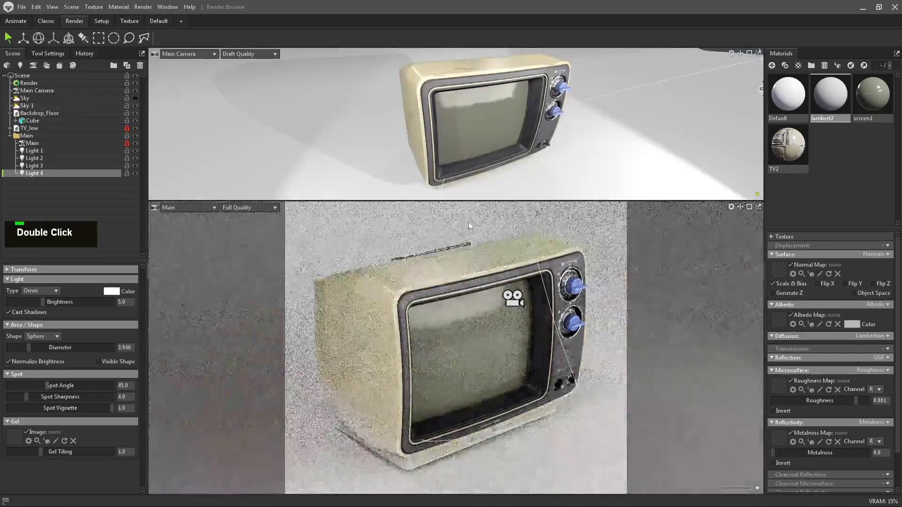
# Deselect Light 4, review the fully lit render in the Classic layout, and return to the Render layout.
pyautogui.moveTo(497, 200); pyautogui.dragTo(497, 94)
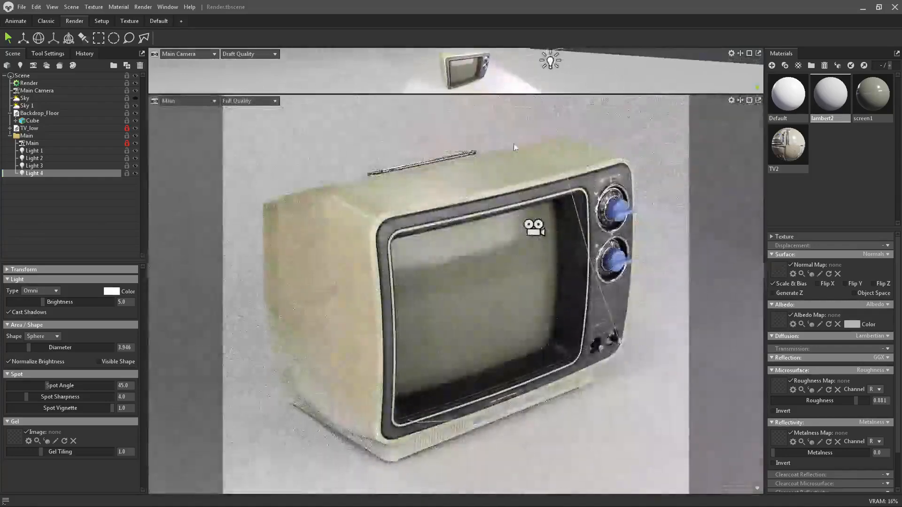
pyautogui.press('q')
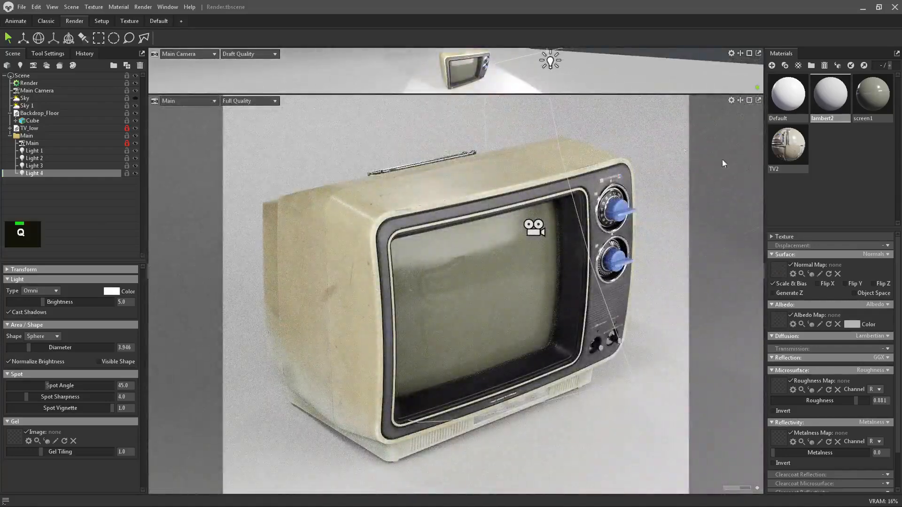
pyautogui.moveTo(449, 94); pyautogui.dragTo(448, 135)
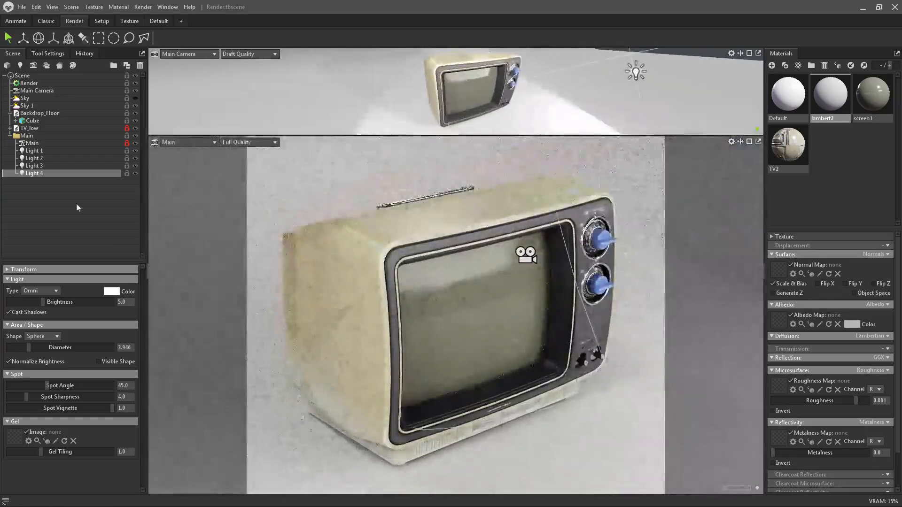
pyautogui.click(77, 201)
pyautogui.press('alt')
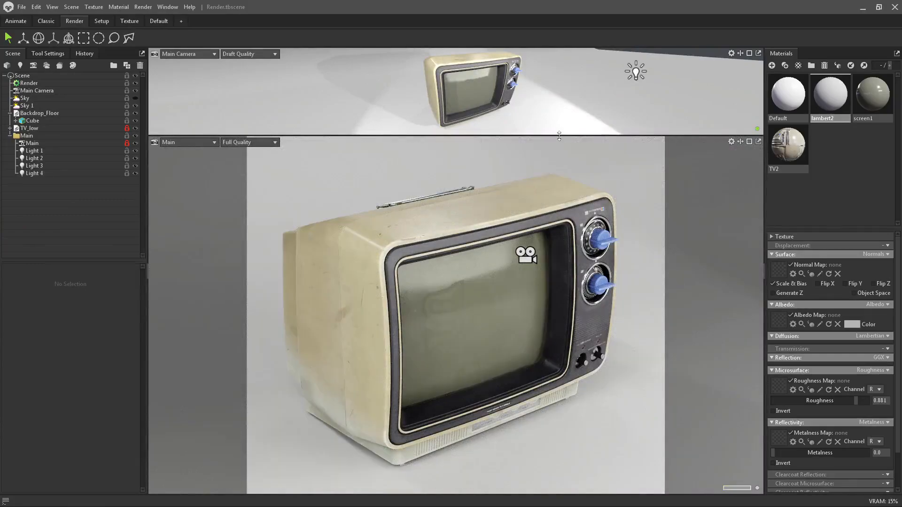
pyautogui.click(35, 22)
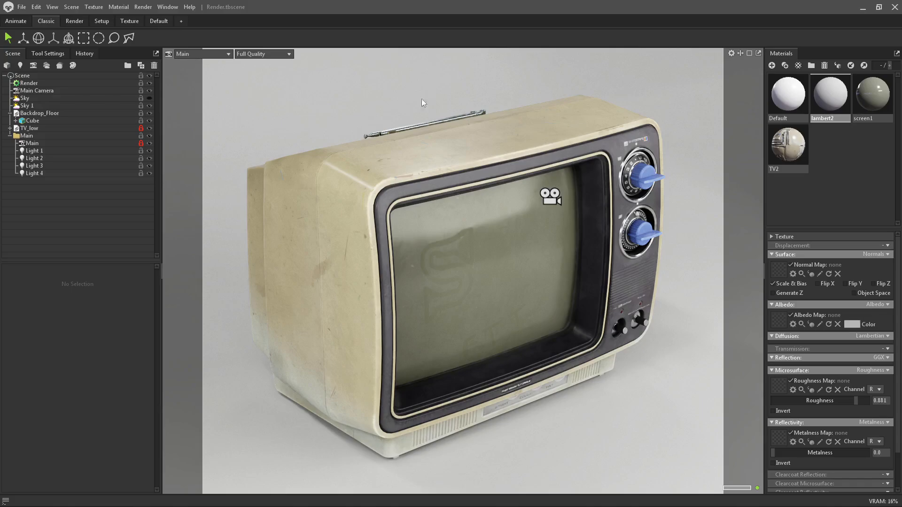
pyautogui.click(72, 20)
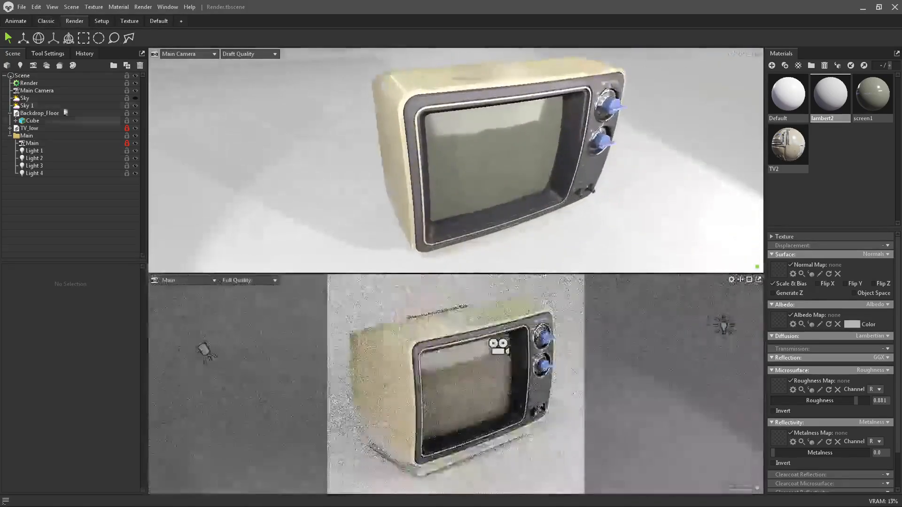
# Hide the Main Camera object and add a new light over the TV's top, placing it in the Main group.
pyautogui.click(136, 90)
pyautogui.keyDown('alt'); pyautogui.moveTo(517, 132); pyautogui.dragTo(498, 235); pyautogui.keyUp('alt')
pyautogui.keyDown('alt'); pyautogui.moveTo(498, 249); pyautogui.dragTo(504, 185, button='middle'); pyautogui.keyUp('alt')
pyautogui.keyDown('alt'); pyautogui.moveTo(503, 184); pyautogui.dragTo(505, 229); pyautogui.keyUp('alt')
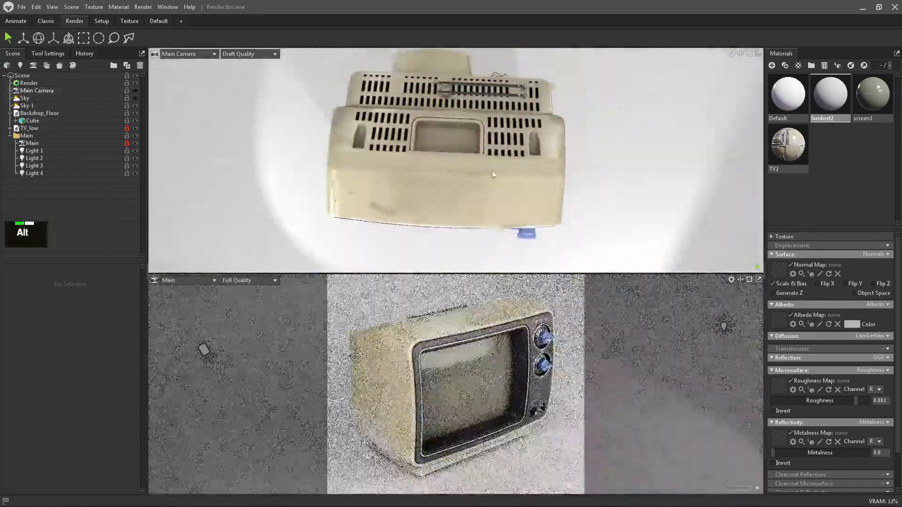
pyautogui.keyDown('alt'); pyautogui.moveTo(491, 170); pyautogui.dragTo(529, 198, button='right'); pyautogui.keyUp('alt')
pyautogui.keyDown('alt'); pyautogui.moveTo(548, 225); pyautogui.dragTo(534, 176, button='middle'); pyautogui.keyUp('alt')
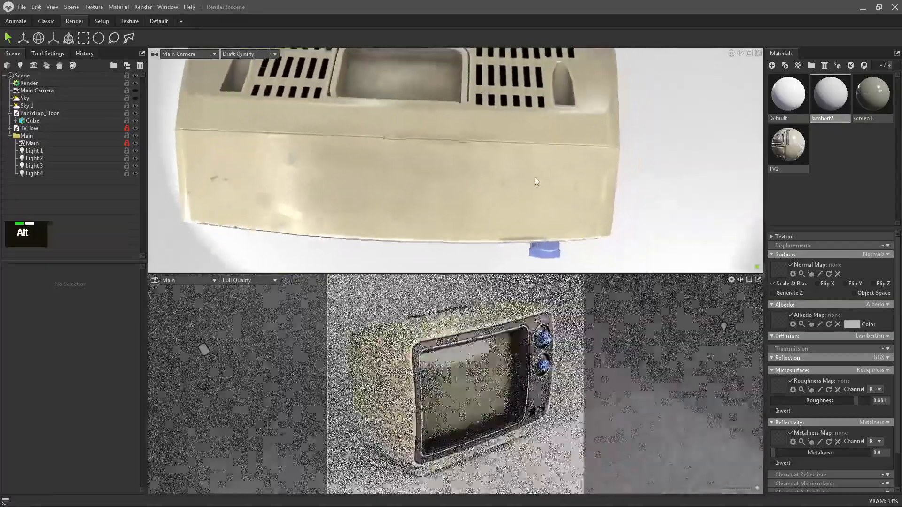
pyautogui.moveTo(535, 181)
pyautogui.keyDown('alt'); pyautogui.mouseDown(button='right')
pyautogui.moveTo(528, 179)
pyautogui.moveTo(536, 184)
pyautogui.mouseUp(button='right'); pyautogui.keyUp('alt')
pyautogui.keyDown('alt'); pyautogui.moveTo(536, 185); pyautogui.dragTo(536, 179, button='middle'); pyautogui.keyUp('alt')
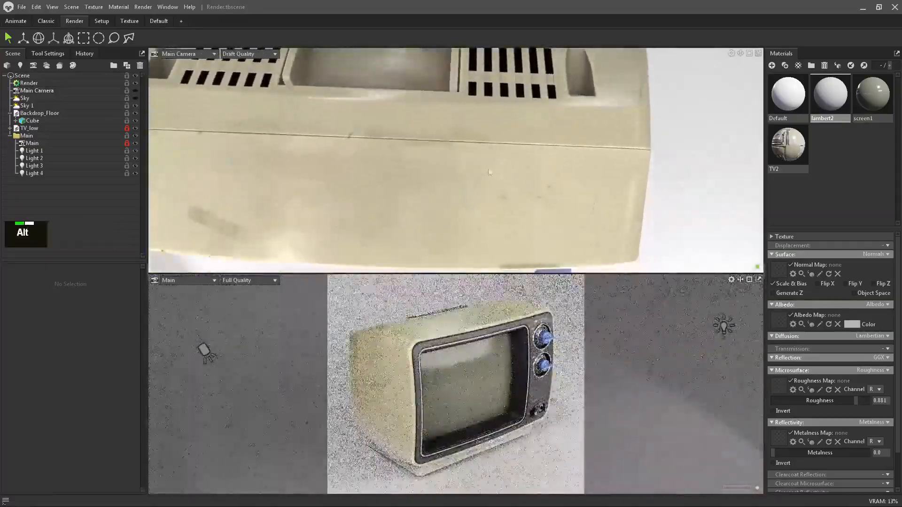
pyautogui.click(20, 66)
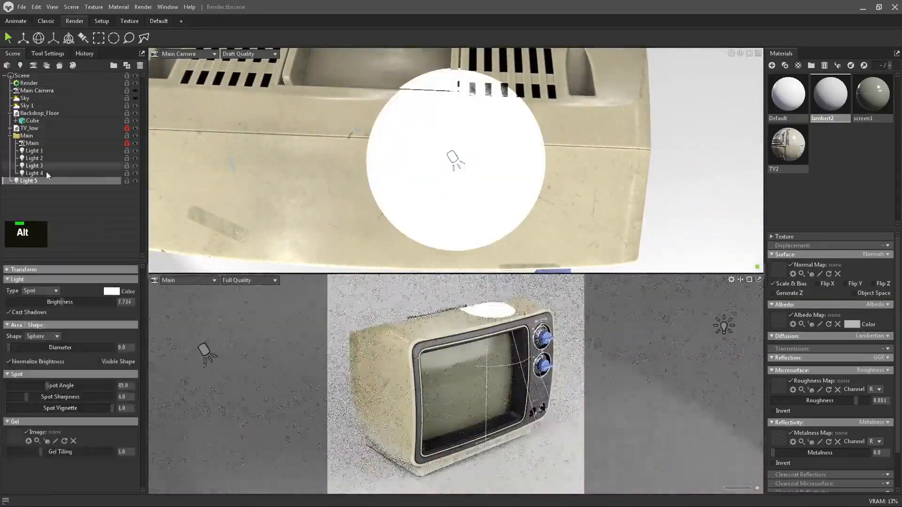
pyautogui.moveTo(17, 179); pyautogui.dragTo(16, 178)
# Change Light 5's type to Omni and set its brightness to 5.
pyautogui.keyDown('alt'); pyautogui.moveTo(477, 185); pyautogui.dragTo(437, 181, button='right'); pyautogui.keyUp('alt')
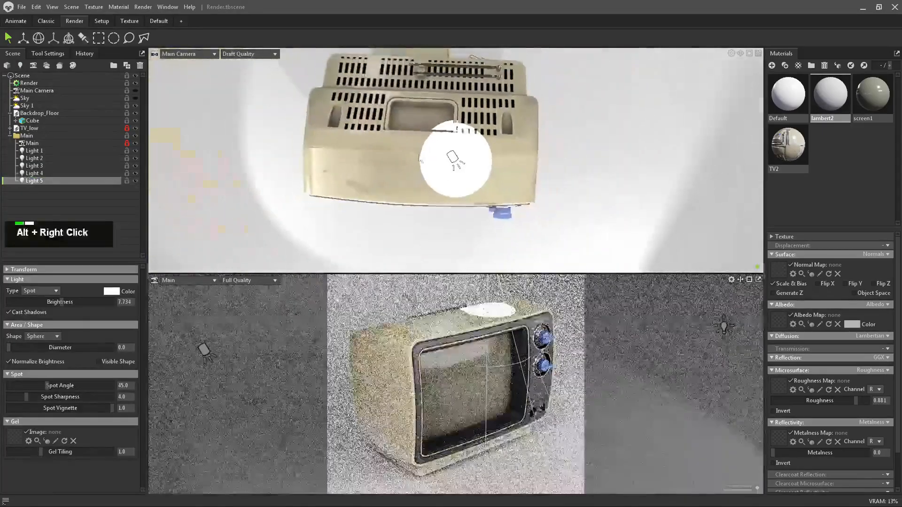
pyautogui.keyDown('alt'); pyautogui.moveTo(437, 181); pyautogui.dragTo(430, 150); pyautogui.keyUp('alt')
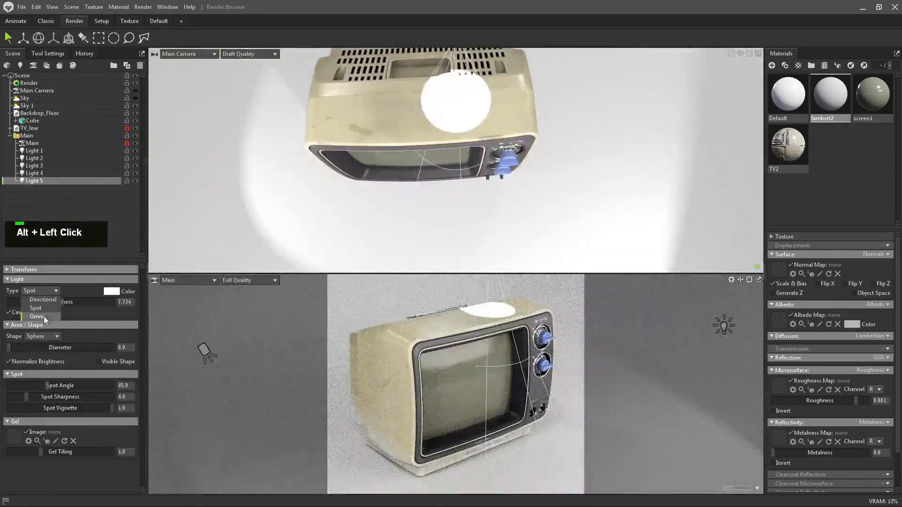
pyautogui.click(44, 316)
pyautogui.keyDown('alt'); pyautogui.moveTo(427, 188); pyautogui.dragTo(540, 91); pyautogui.keyUp('alt')
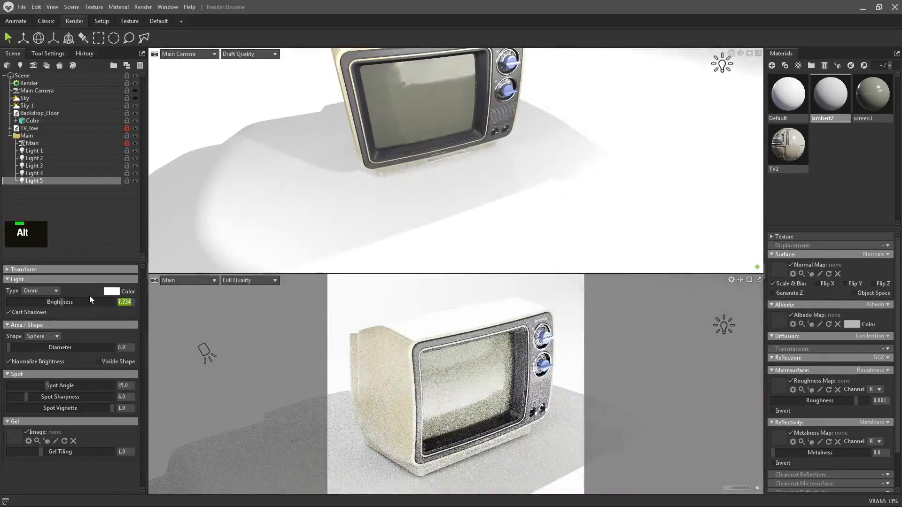
pyautogui.write('5')
pyautogui.press('Return')
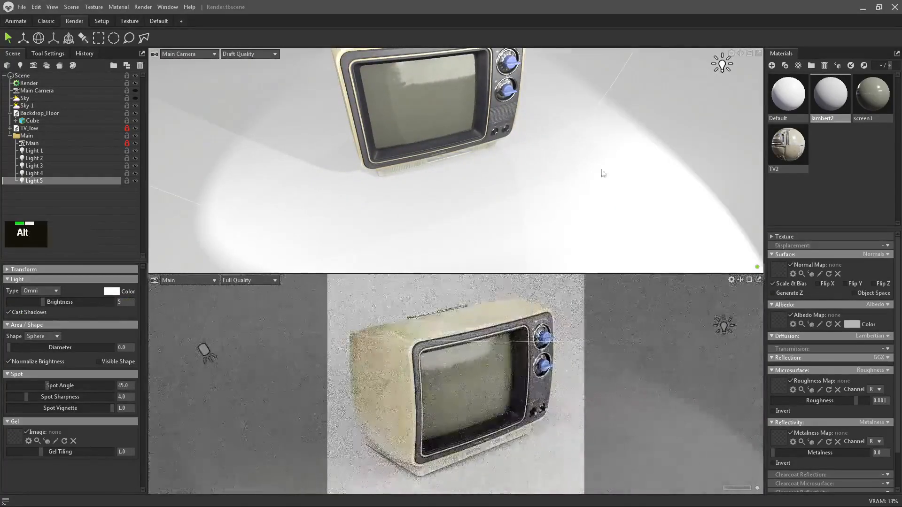
# Lower Light 5 slightly above the TV and set its brightness to 4.
pyautogui.keyDown('alt'); pyautogui.moveTo(603, 173); pyautogui.dragTo(540, 117, button='right'); pyautogui.keyUp('alt')
pyautogui.keyDown('alt'); pyautogui.moveTo(541, 117); pyautogui.dragTo(457, 126, button='middle'); pyautogui.keyUp('alt')
pyautogui.press('w')
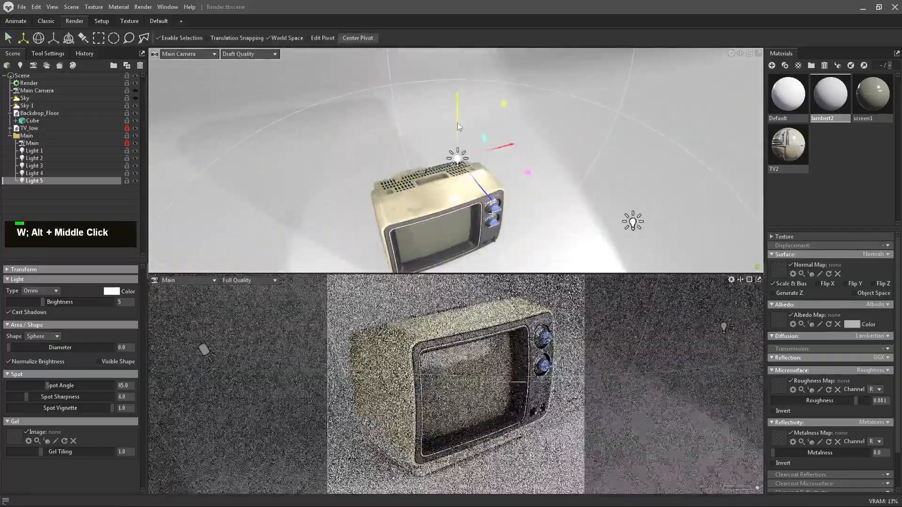
pyautogui.keyDown('alt'); pyautogui.moveTo(458, 126); pyautogui.dragTo(543, 120); pyautogui.keyUp('alt')
pyautogui.moveTo(498, 75); pyautogui.dragTo(501, 97)
pyautogui.click(80, 302)
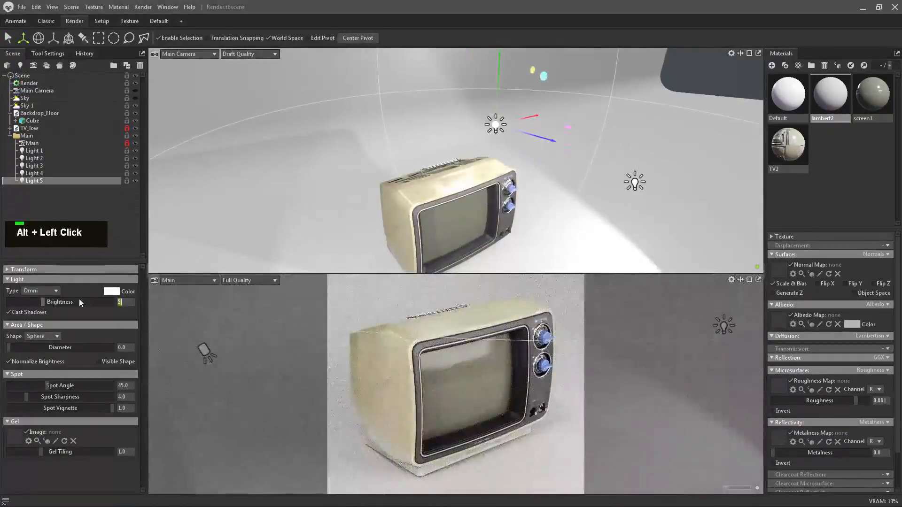
pyautogui.write('4')
pyautogui.press('Return')
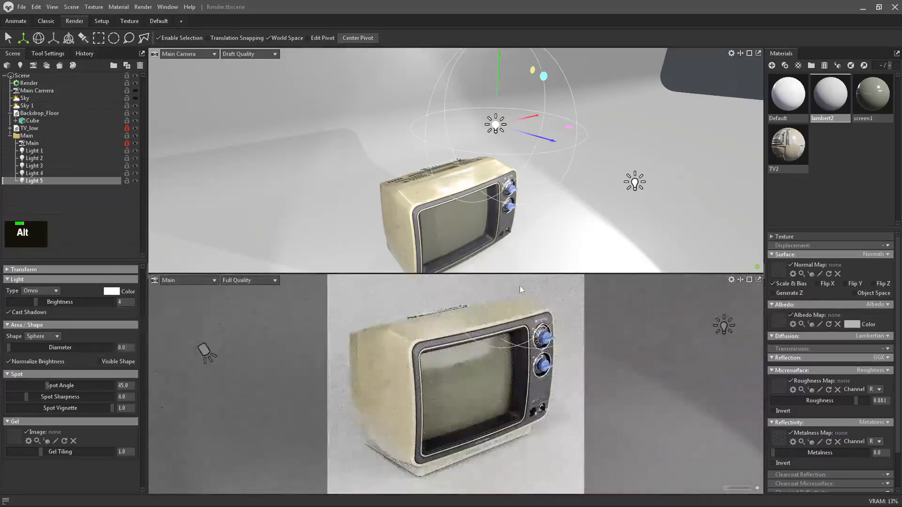
# Isolate Light 5 by hiding the other lights and Sky 1, lower it toward the TV's top and set its brightness to 5.
pyautogui.moveTo(135, 174); pyautogui.dragTo(137, 153)
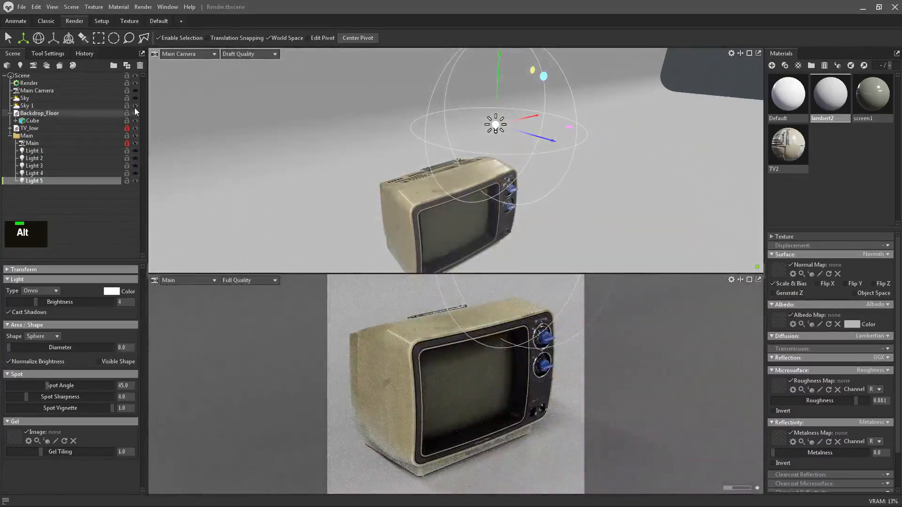
pyautogui.click(134, 107)
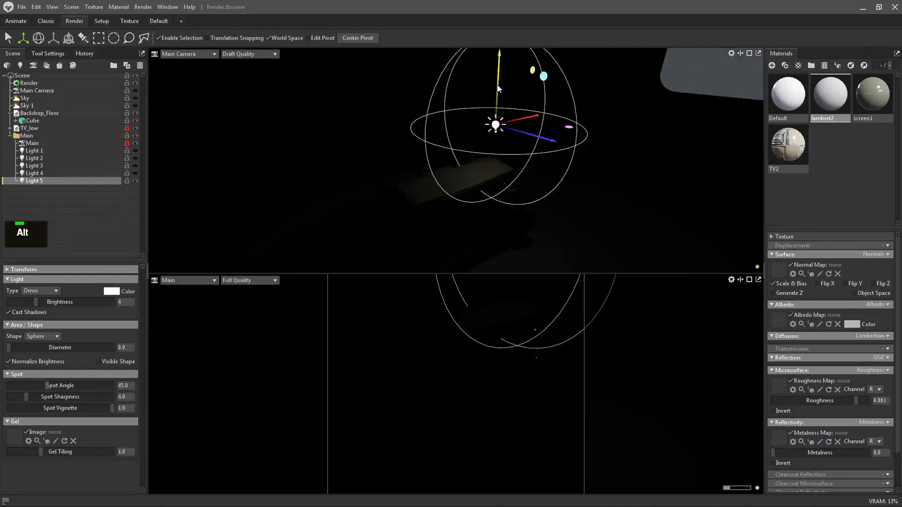
pyautogui.moveTo(499, 88); pyautogui.dragTo(499, 116)
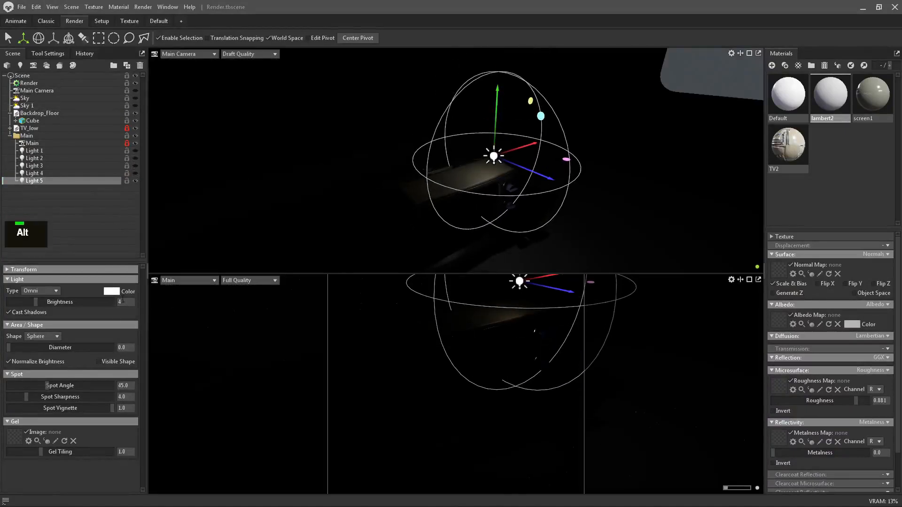
pyautogui.write('5')
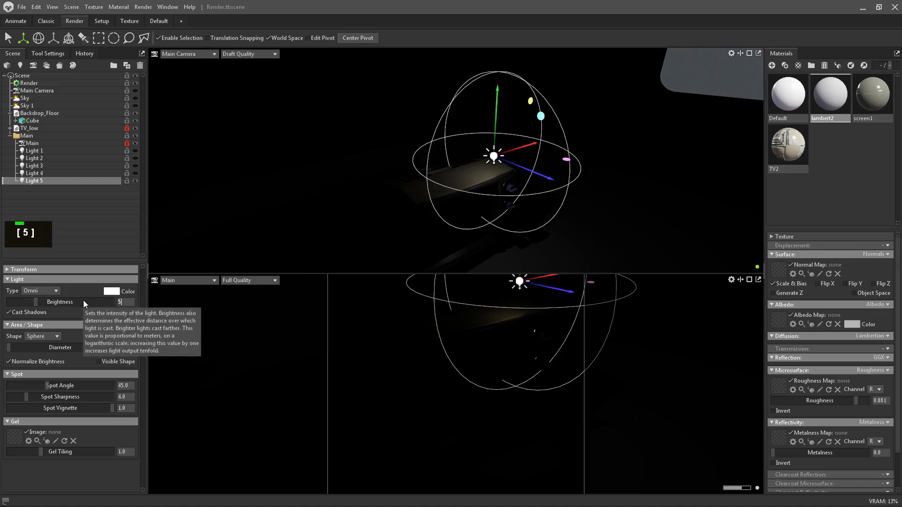
pyautogui.press('Return')
# Enlarge the Main camera viewport to inspect Light 5's effect on the TV and delete Light 5.
pyautogui.press('alt')
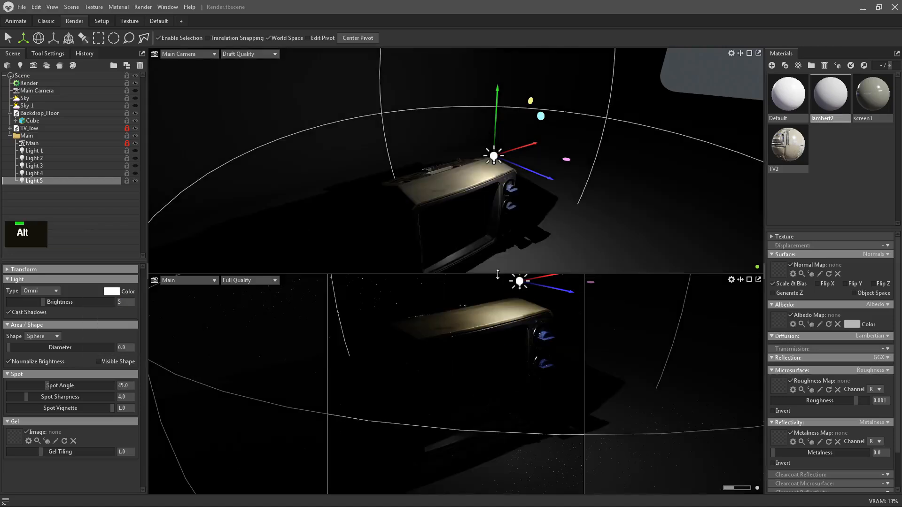
pyautogui.moveTo(498, 275); pyautogui.dragTo(483, 156)
pyautogui.moveTo(502, 94)
pyautogui.keyDown('alt'); pyautogui.mouseDown()
pyautogui.moveTo(463, 61)
pyautogui.moveTo(510, 84)
pyautogui.mouseUp(); pyautogui.keyUp('alt')
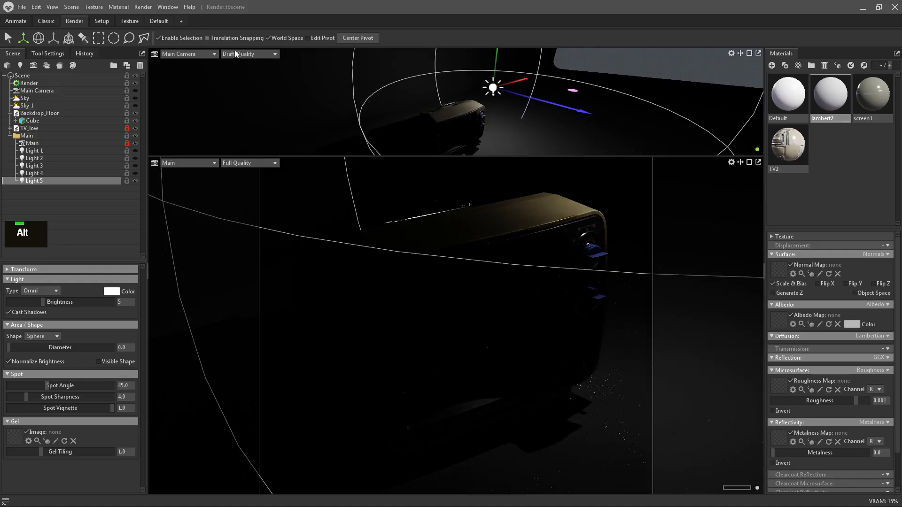
pyautogui.press('Delete')
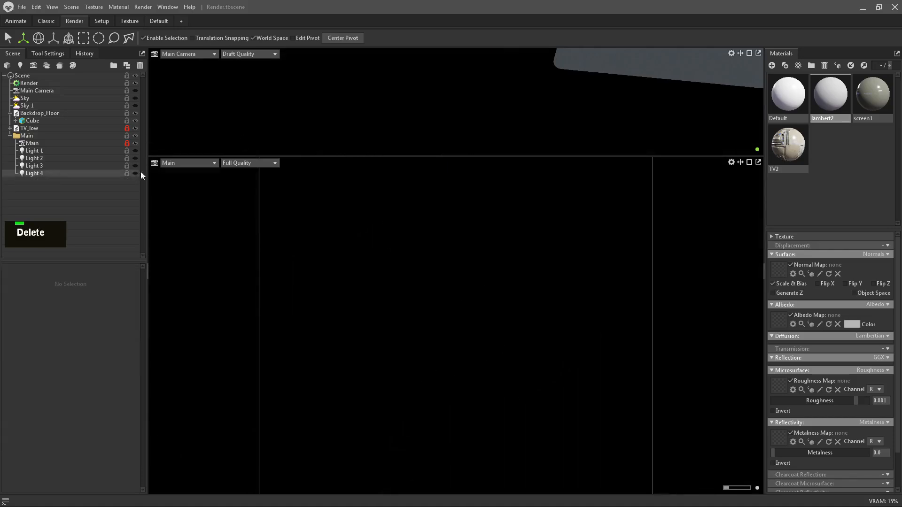
# Rebalance the two viewports and turn Lights 1 to 4 and Sky 1 back on.
pyautogui.press('alt')
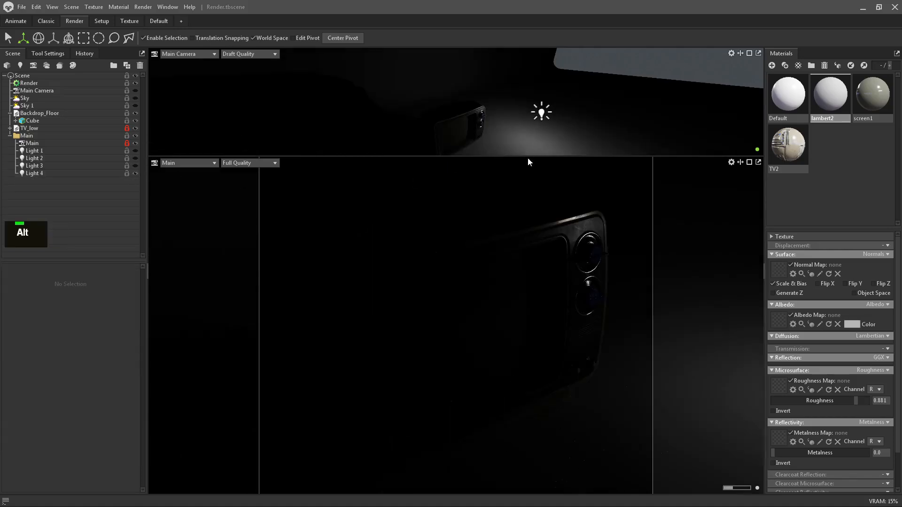
pyautogui.moveTo(528, 156); pyautogui.dragTo(510, 72)
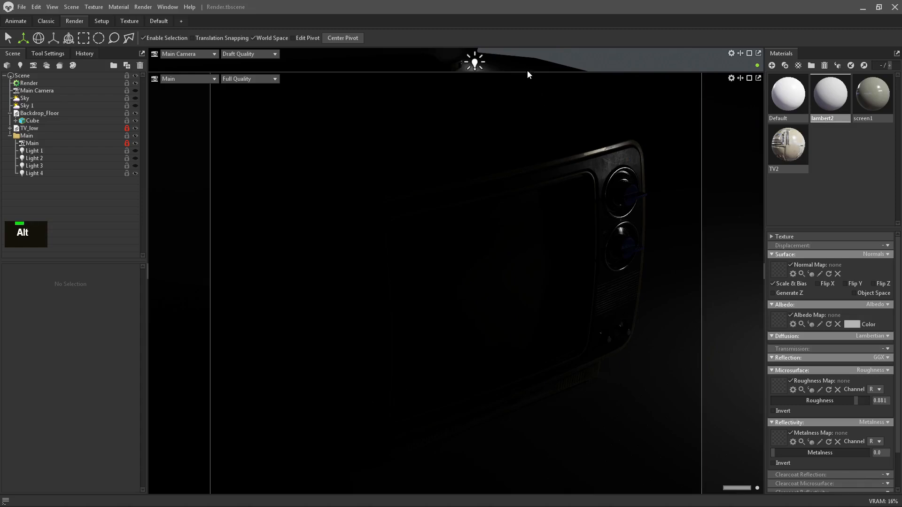
pyautogui.moveTo(529, 72); pyautogui.dragTo(521, 215)
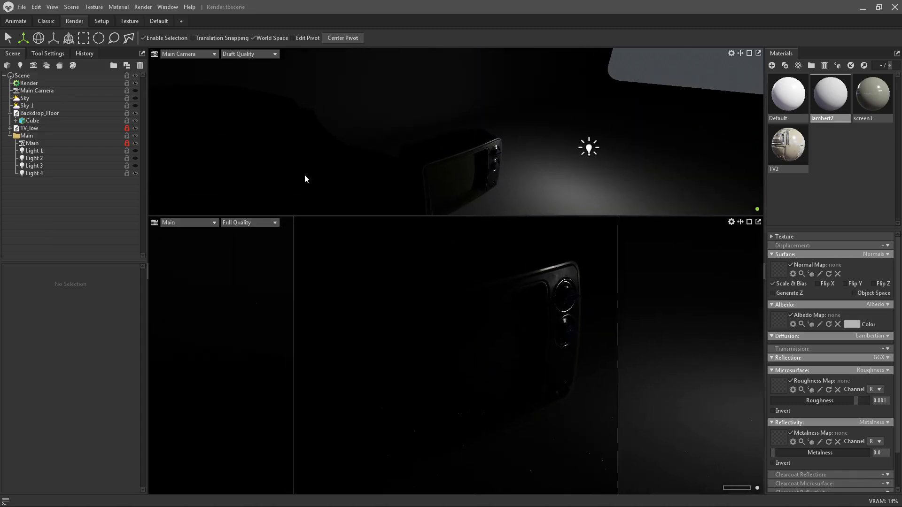
pyautogui.click(136, 165)
pyautogui.click(136, 159)
pyautogui.click(136, 150)
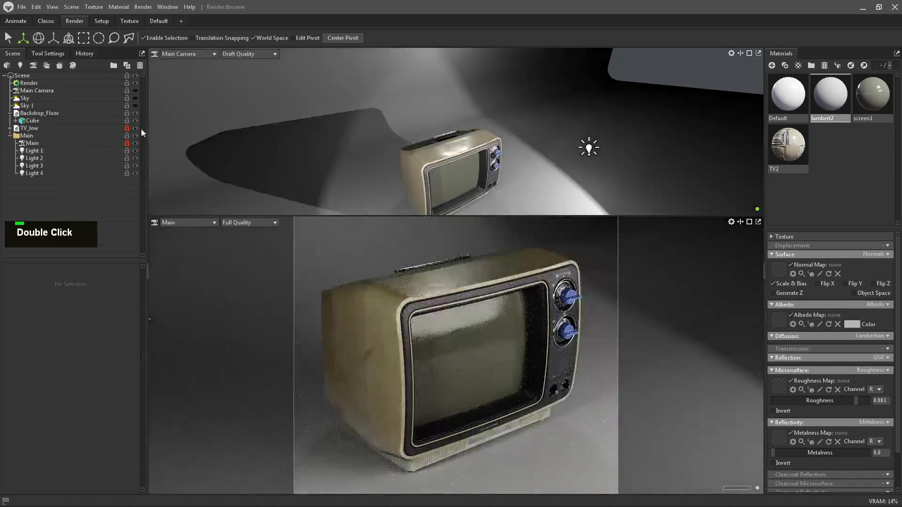
pyautogui.click(135, 105)
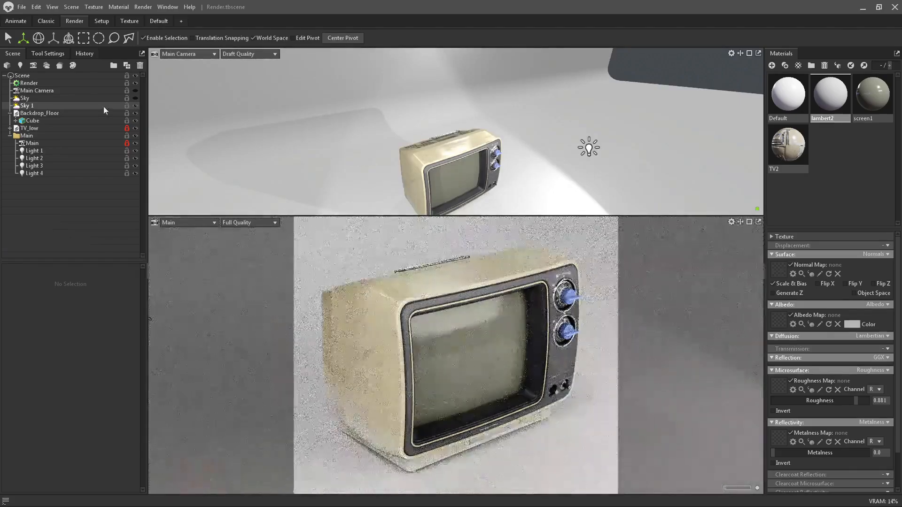
# Switch to the Classic layout and try Sky 1's brightness at 0.1 and at 1.
pyautogui.click(46, 21)
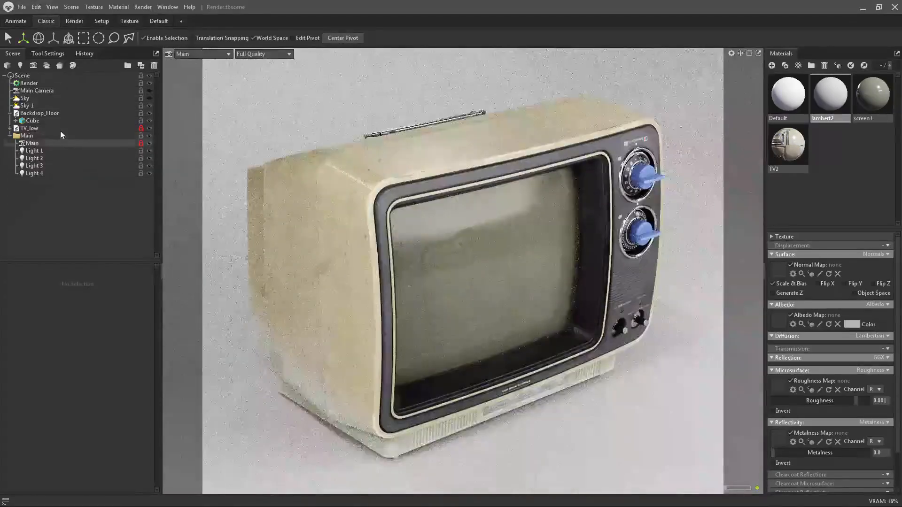
pyautogui.click(66, 105)
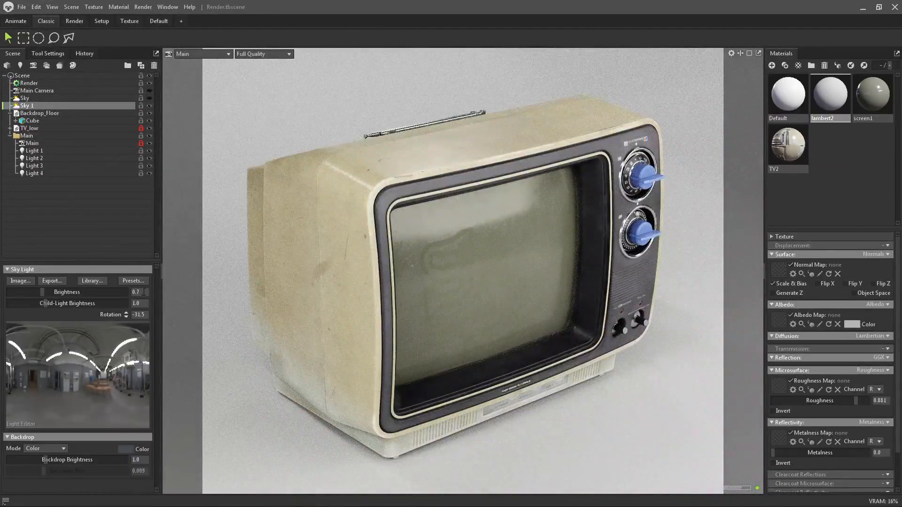
pyautogui.moveTo(142, 293); pyautogui.dragTo(85, 283)
pyautogui.write('.1')
pyautogui.press('Return')
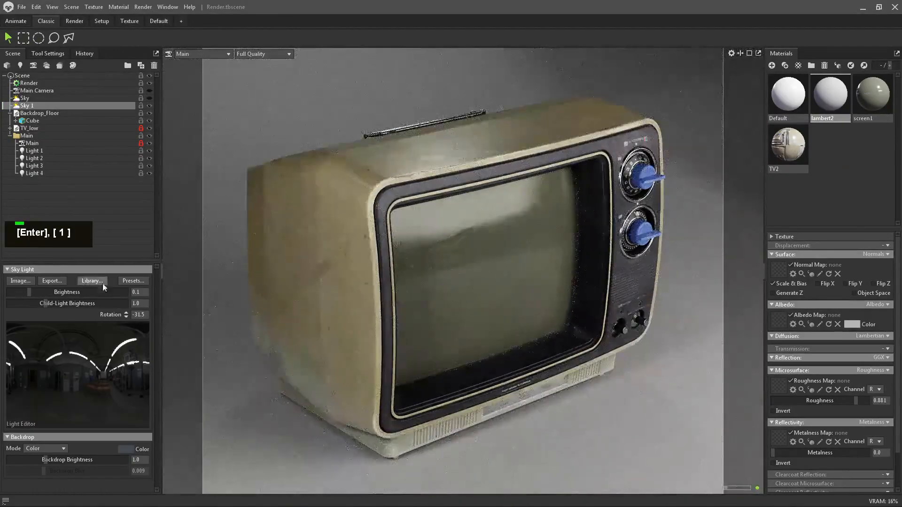
pyautogui.moveTo(146, 293); pyautogui.dragTo(91, 282)
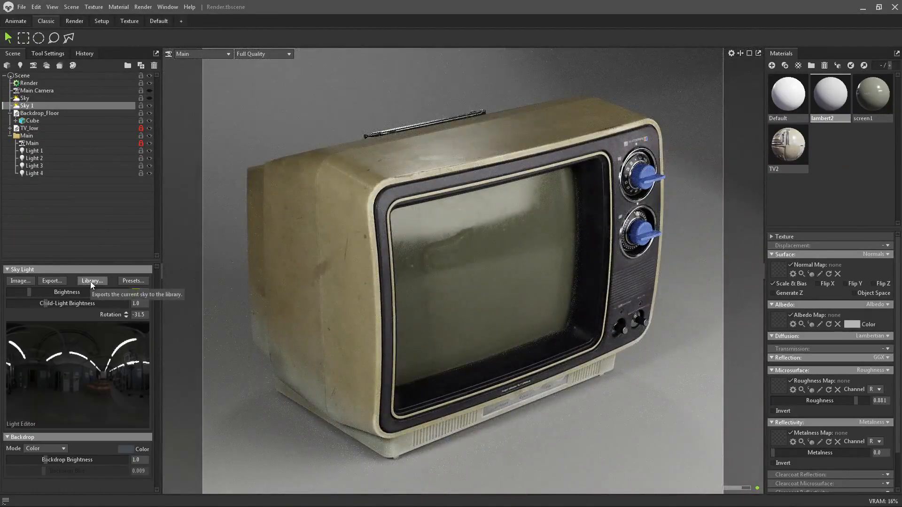
pyautogui.write('1')
pyautogui.press('Return')
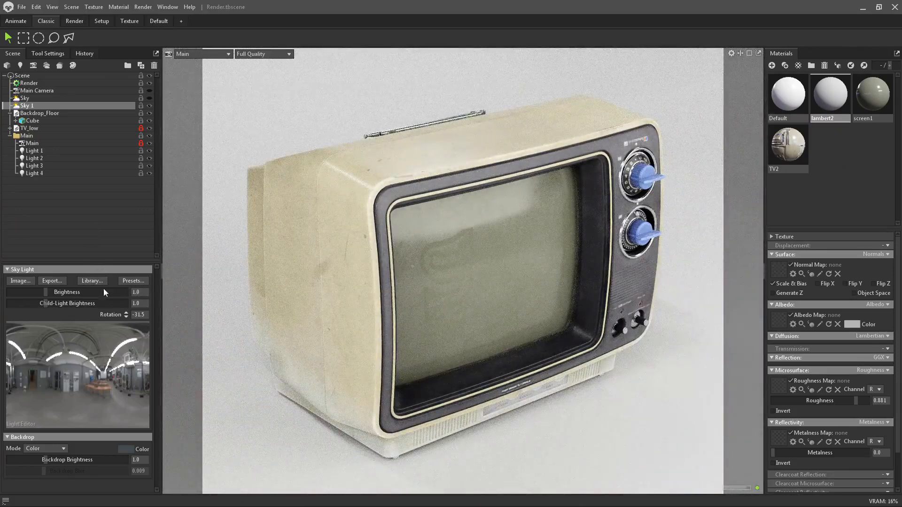
# Try Sky 1's brightness at 0.7 and settle it at 0.6.
pyautogui.doubleClick(106, 292)
pyautogui.write('.7')
pyautogui.press('Return')
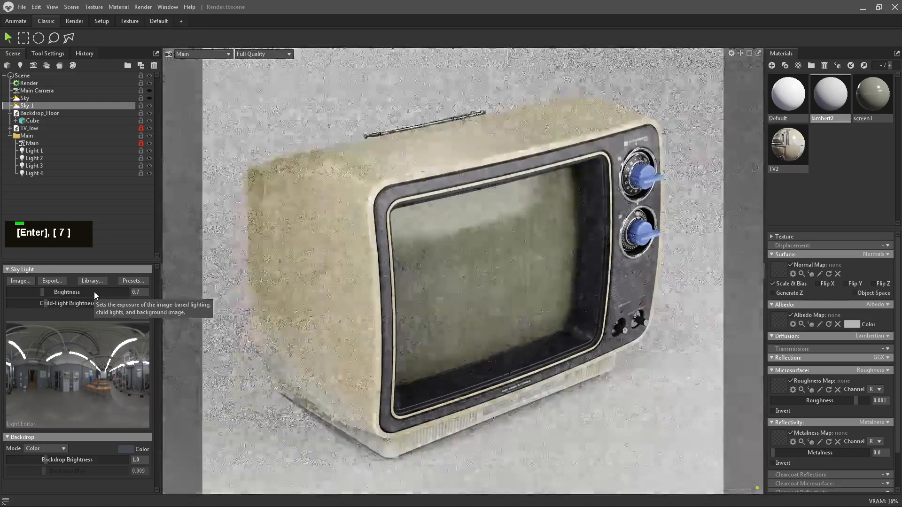
pyautogui.doubleClick(100, 289)
pyautogui.write('.6')
pyautogui.press('Return')
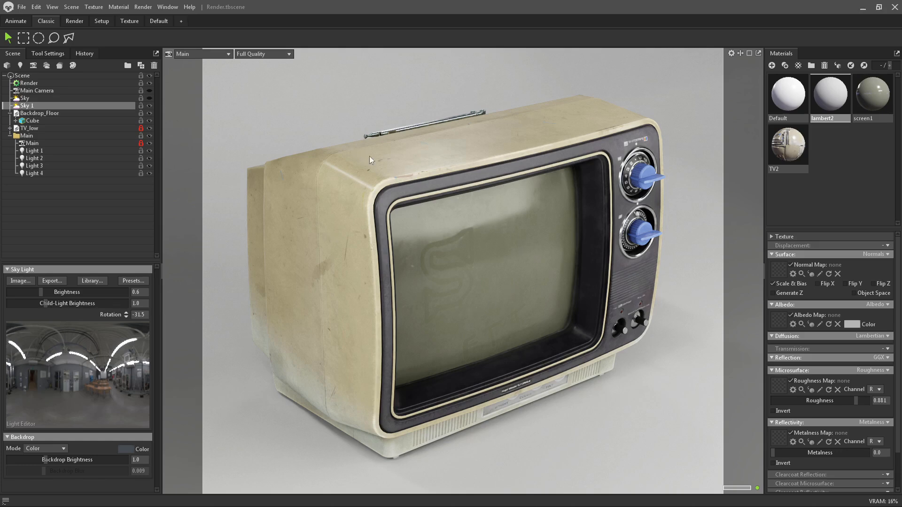
# Rename the Main camera inside the Main group as Main Render.
pyautogui.click(43, 141)
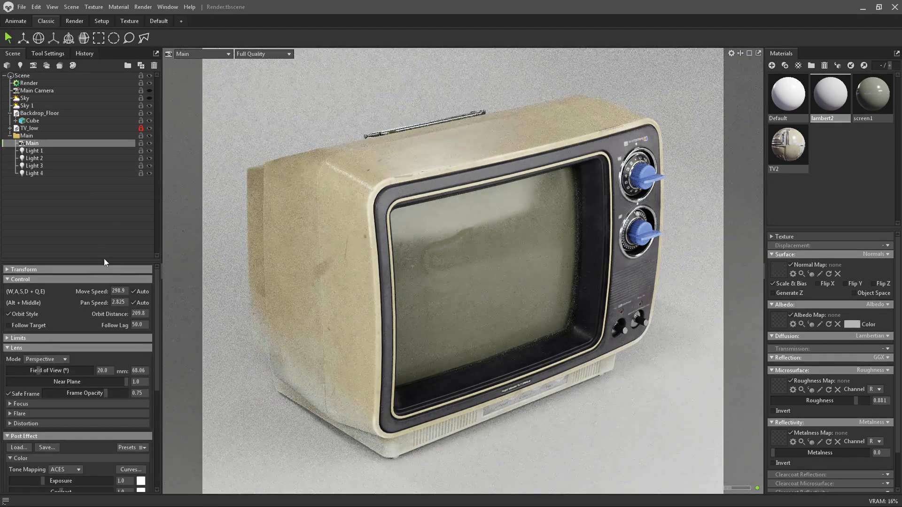
pyautogui.doubleClick(50, 141)
pyautogui.write('Rende')
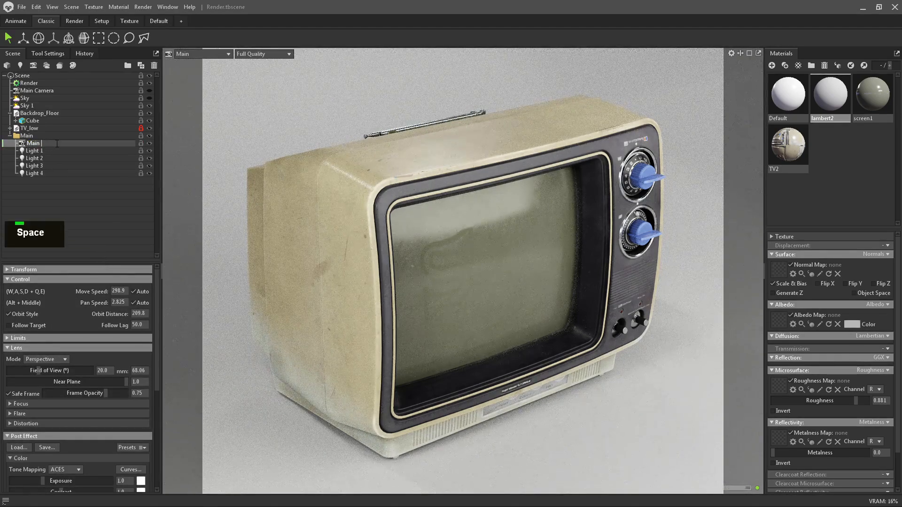
pyautogui.press('Return')
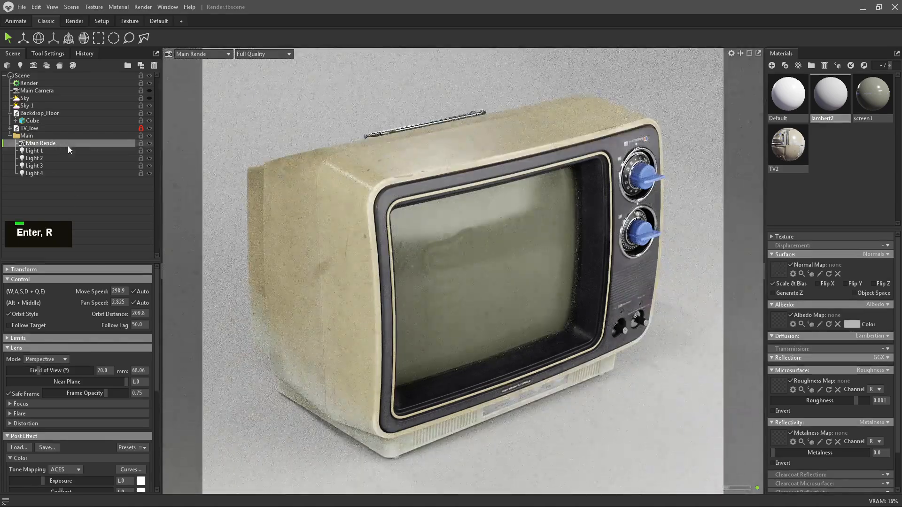
pyautogui.doubleClick(68, 142)
pyautogui.write('r')
pyautogui.press('Return')
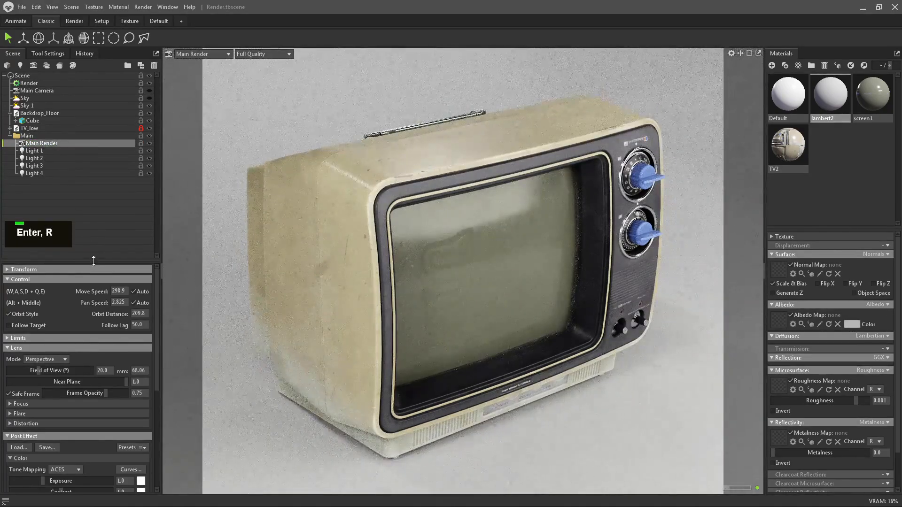
# Make more room for Main Render's settings and apply an S-shaped contrast preset to its RGB color curve.
pyautogui.moveTo(93, 261); pyautogui.dragTo(87, 184)
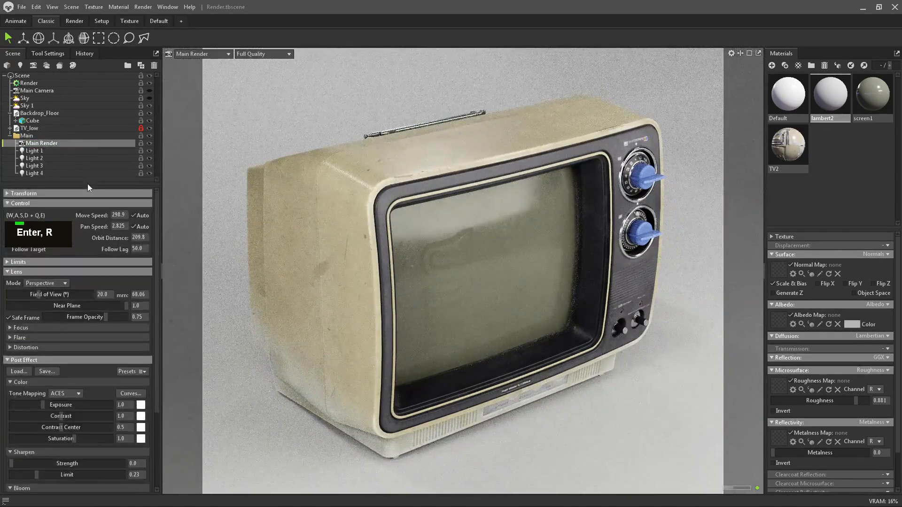
pyautogui.click(133, 372)
pyautogui.click(125, 372)
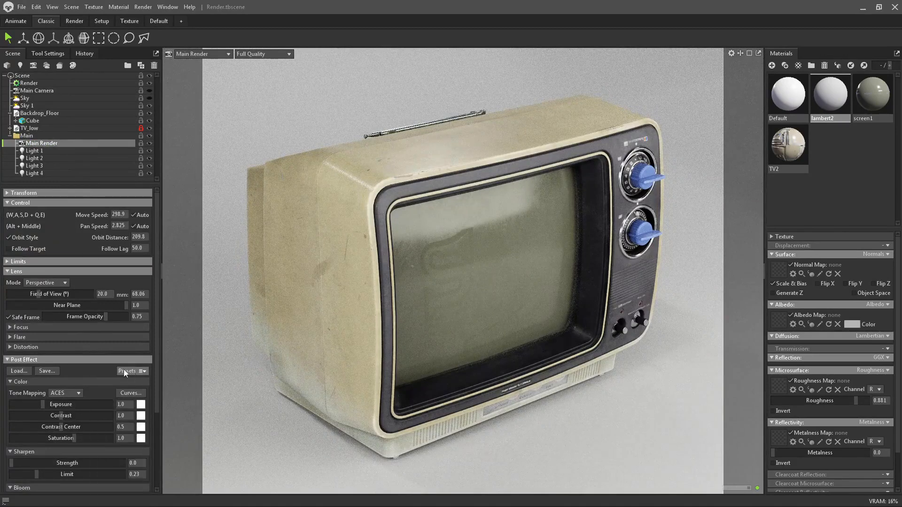
pyautogui.click(131, 394)
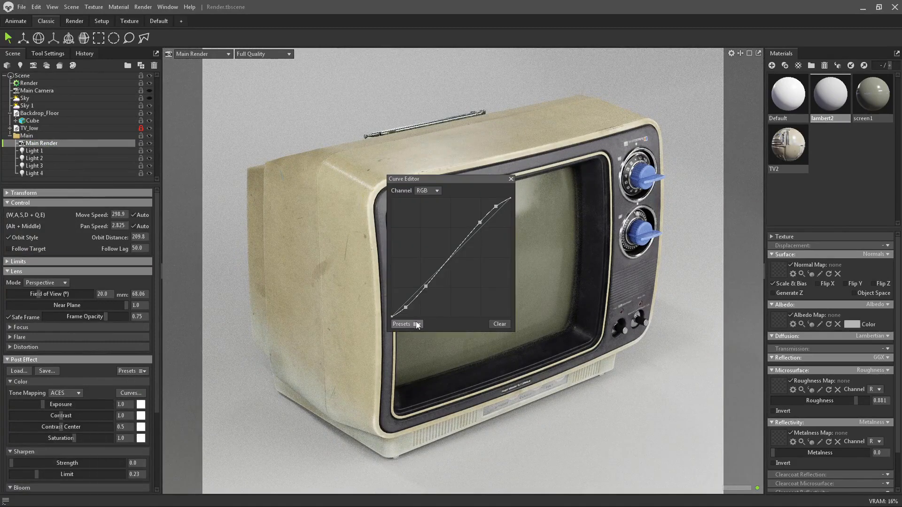
pyautogui.click(403, 324)
pyautogui.click(415, 378)
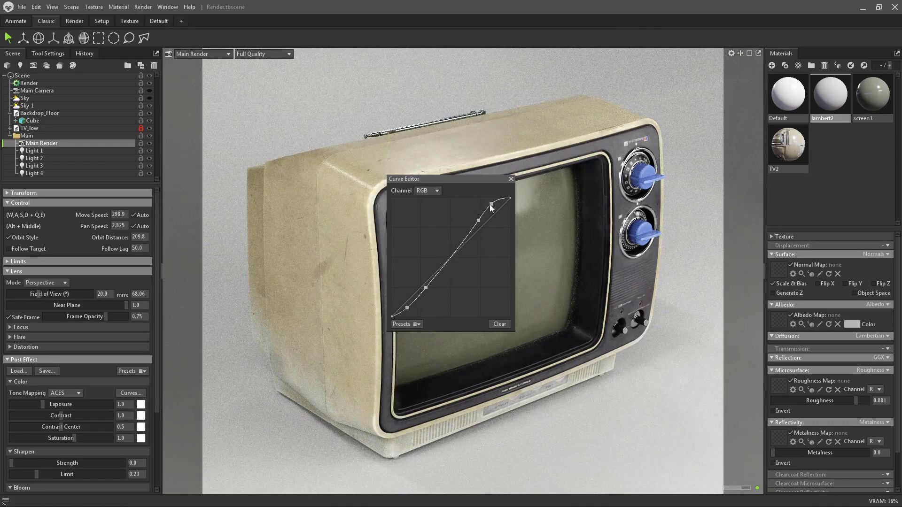
# Fine-tune the highlight and shadow points of the RGB curve and close the curve editor.
pyautogui.moveTo(489, 204); pyautogui.dragTo(492, 206)
pyautogui.click(427, 289)
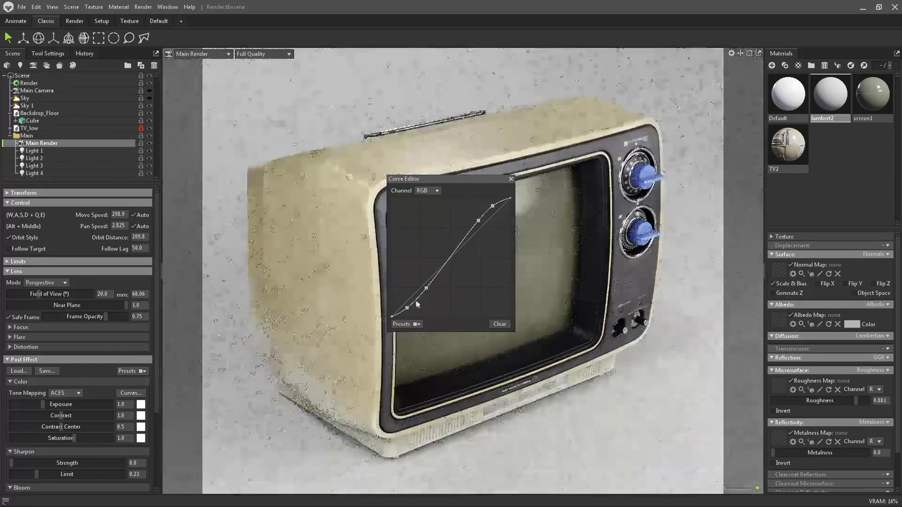
pyautogui.click(408, 308)
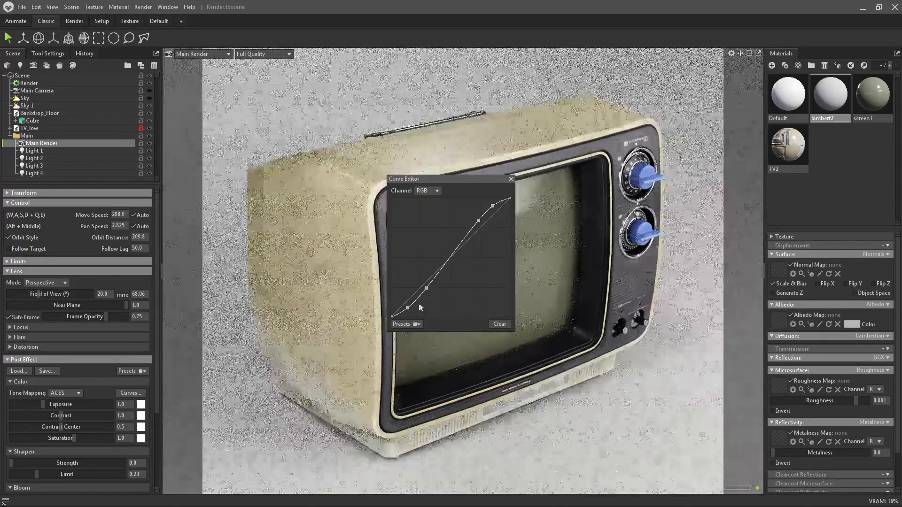
pyautogui.click(511, 179)
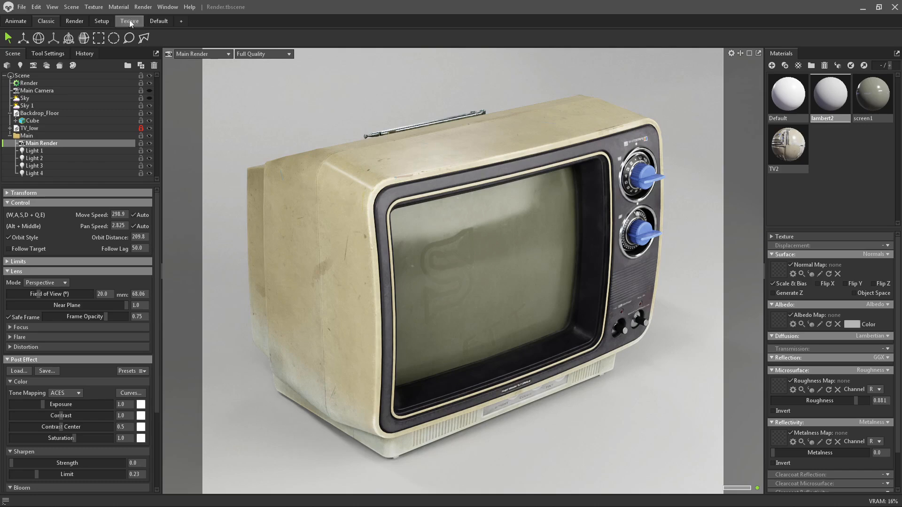
# Select the scene's Render object and bring up its image output settings.
pyautogui.click(36, 7)
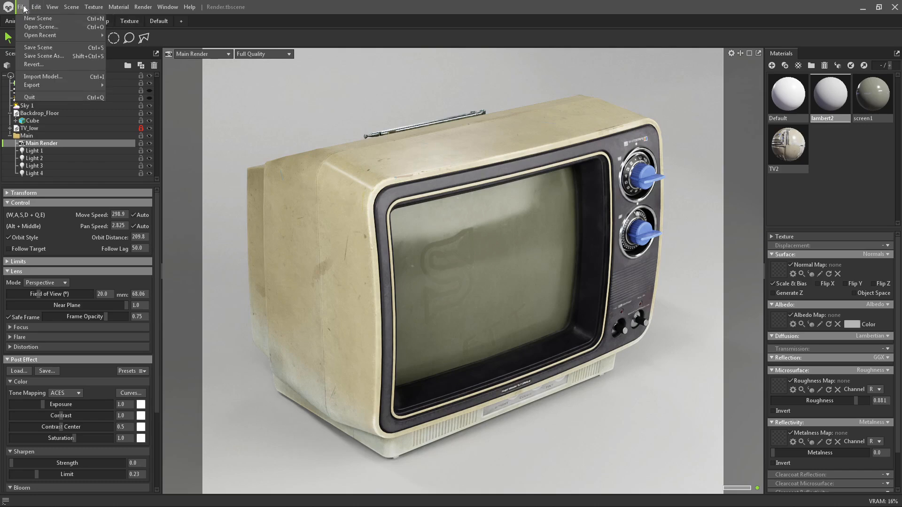
pyautogui.click(269, 5)
pyautogui.click(35, 83)
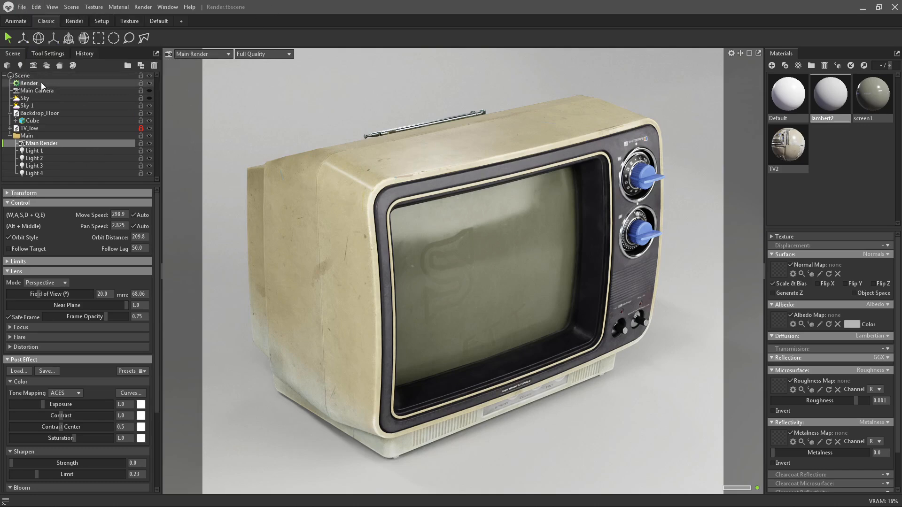
pyautogui.scroll(-10, 77, 379)
pyautogui.scroll(-4, 105, 376)
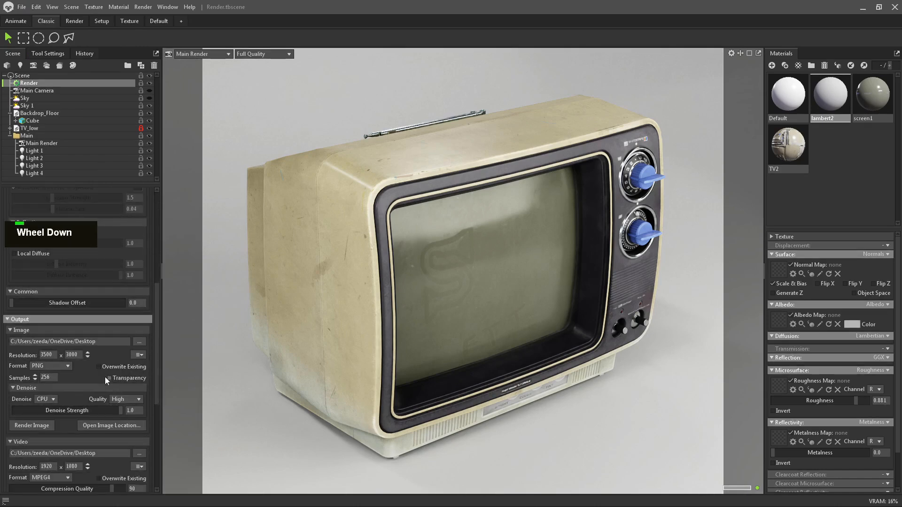
# Browse for a new image output location and go to the TV folder on the Desktop.
pyautogui.click(140, 341)
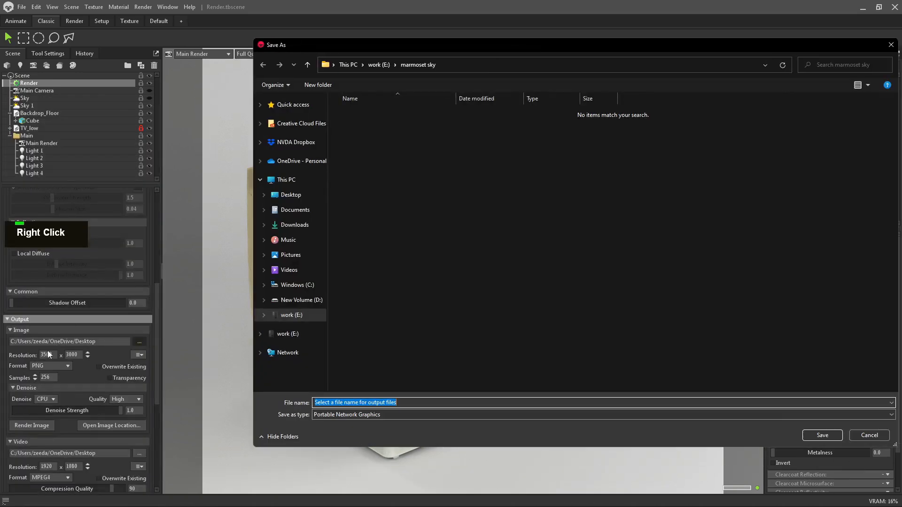
pyautogui.click(379, 64)
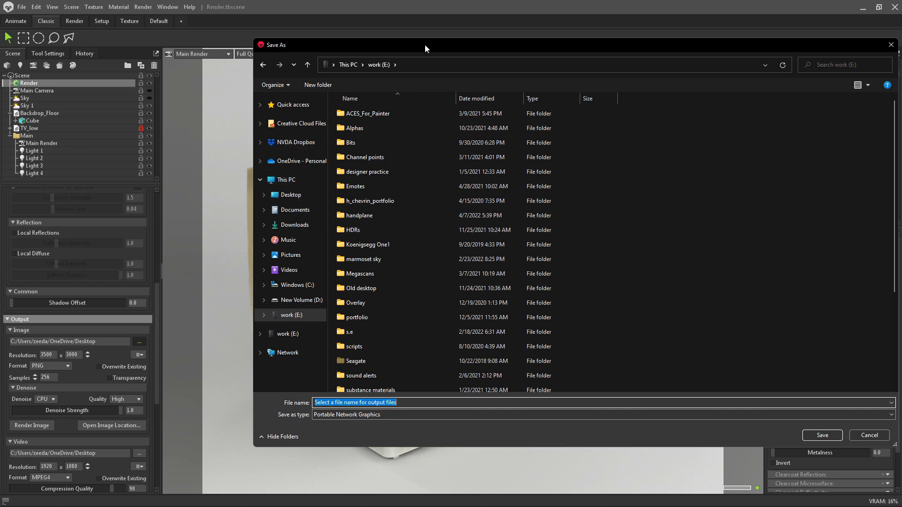
pyautogui.moveTo(424, 44); pyautogui.dragTo(0, 93)
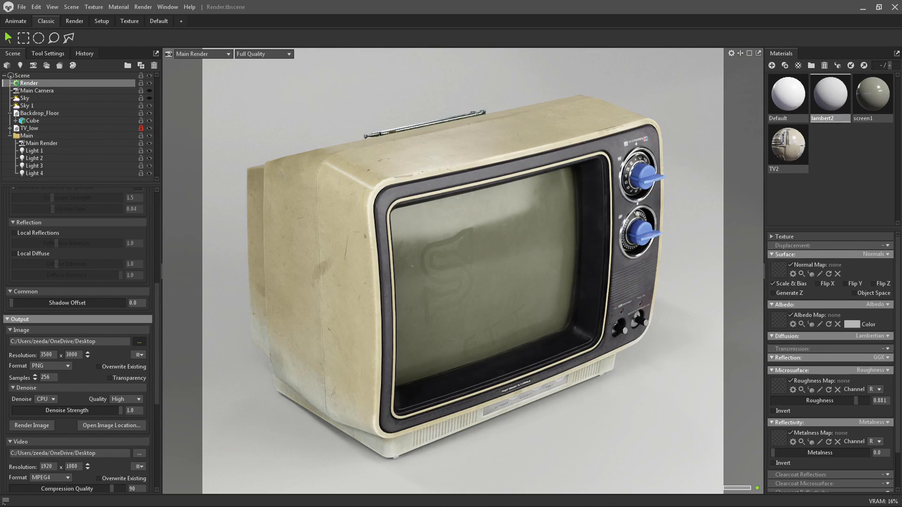
pyautogui.doubleClick(139, 342)
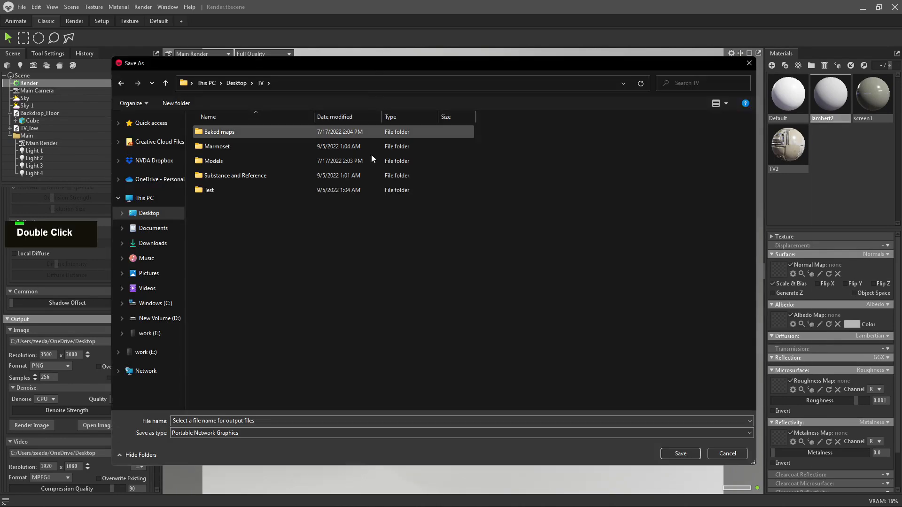
# Create a folder named Render inside the TV folder and save the image output path in it.
pyautogui.rightClick(254, 225)
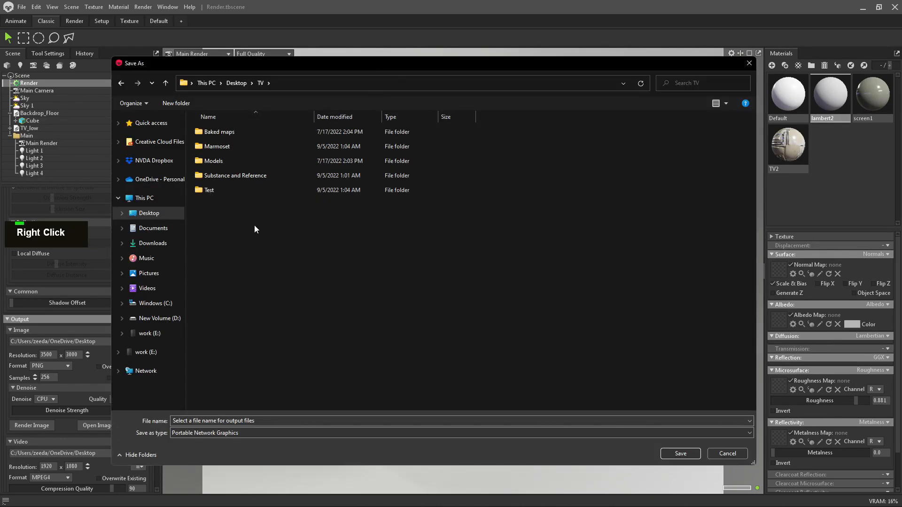
pyautogui.moveTo(292, 233)
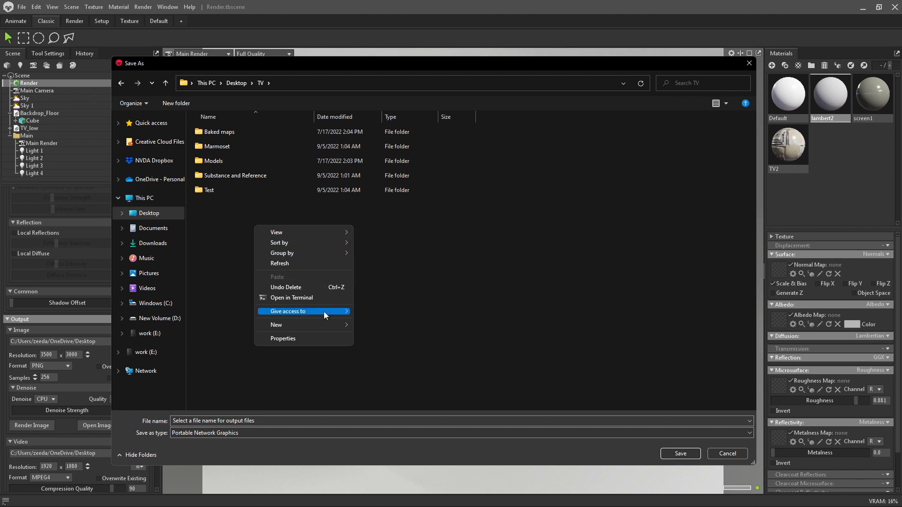
pyautogui.moveTo(332, 324)
pyautogui.click(404, 328)
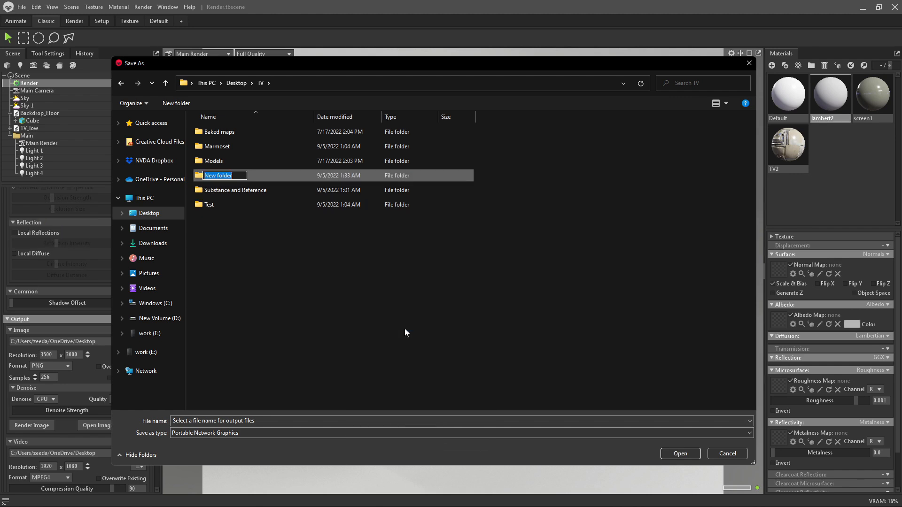
pyautogui.press('capslock')
pyautogui.write('Render')
pyautogui.click(226, 174)
pyautogui.click(680, 453)
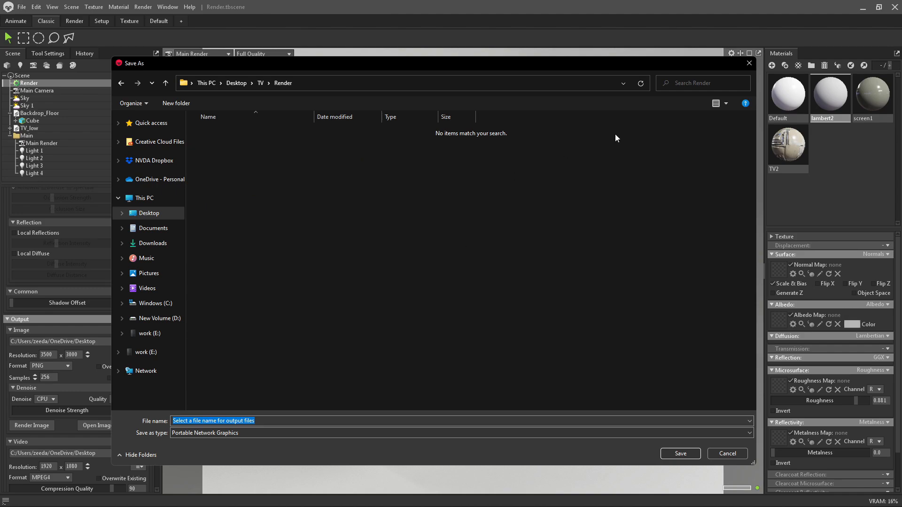
pyautogui.click(680, 453)
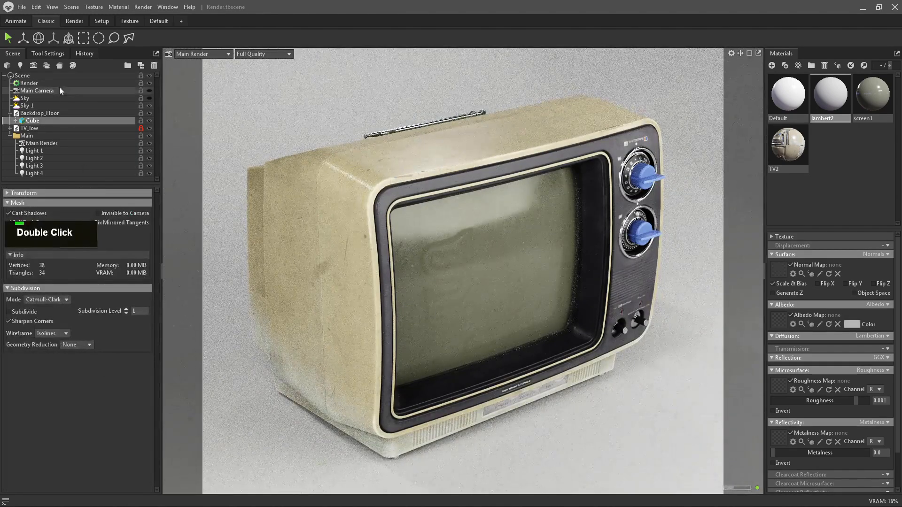
# Reopen the Render object's image output location and choose JPEG Image as the file type.
pyautogui.doubleClick(44, 83)
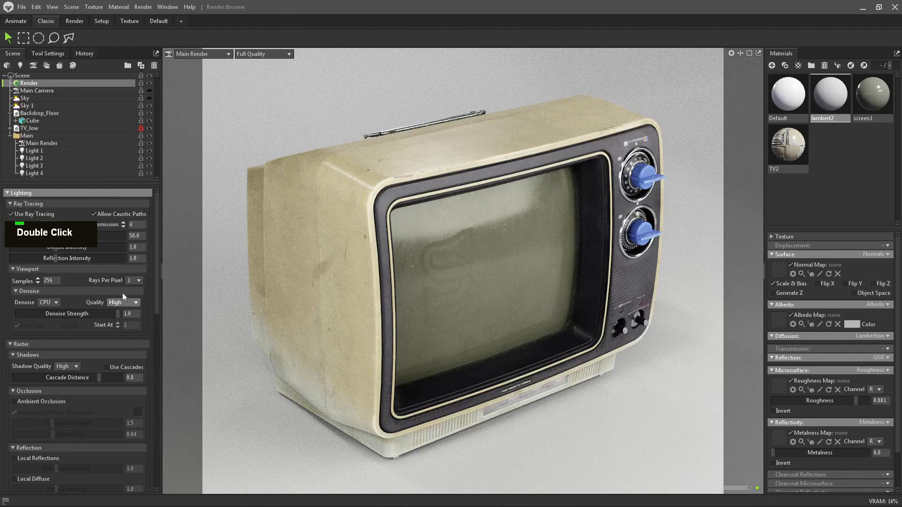
pyautogui.scroll(-5, 120, 320)
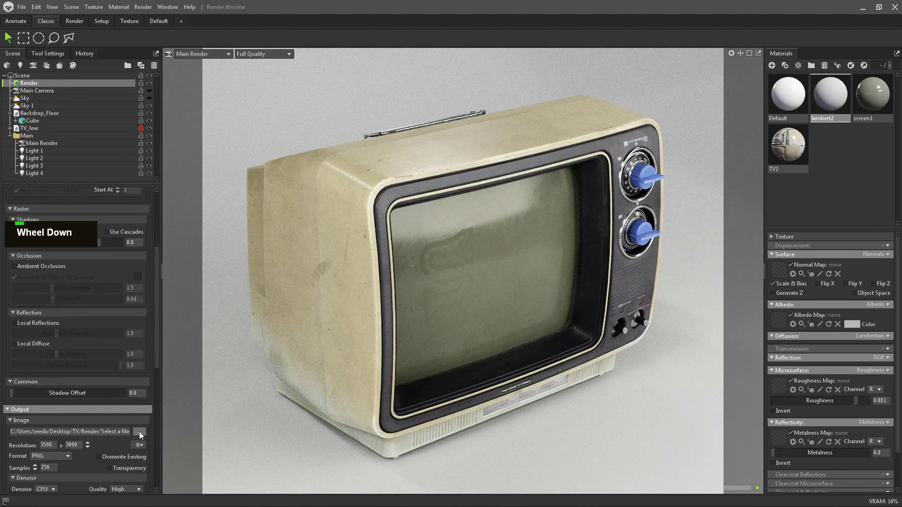
pyautogui.click(139, 432)
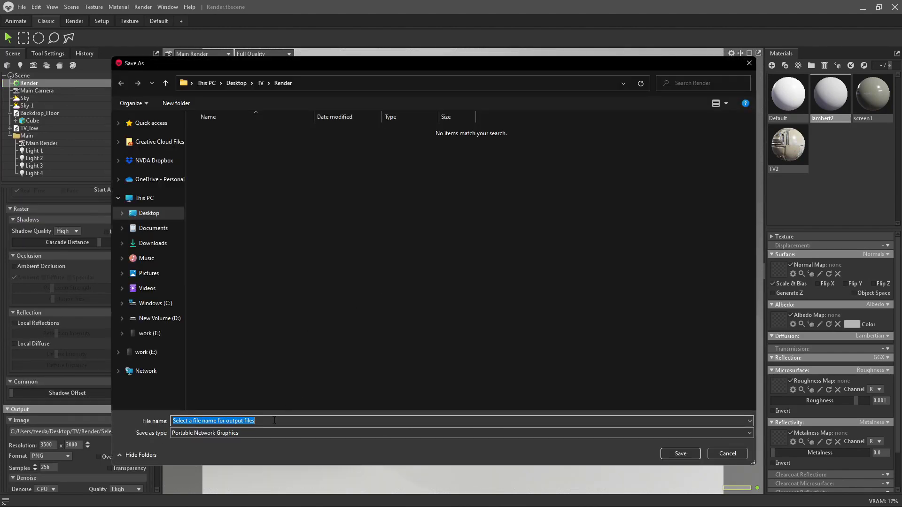
pyautogui.press('capslock')
pyautogui.doubleClick(254, 435)
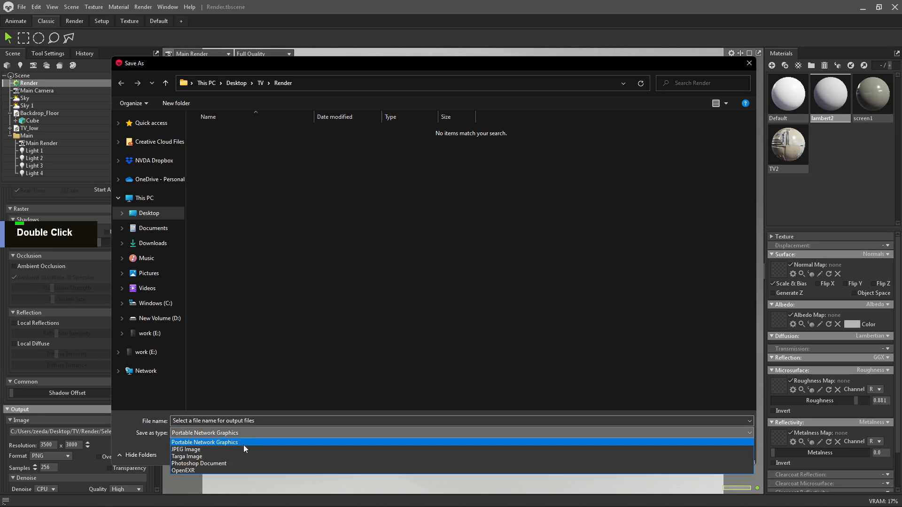
pyautogui.click(230, 449)
# Replace the placeholder output file name with Render and save the output path.
pyautogui.doubleClick(271, 421)
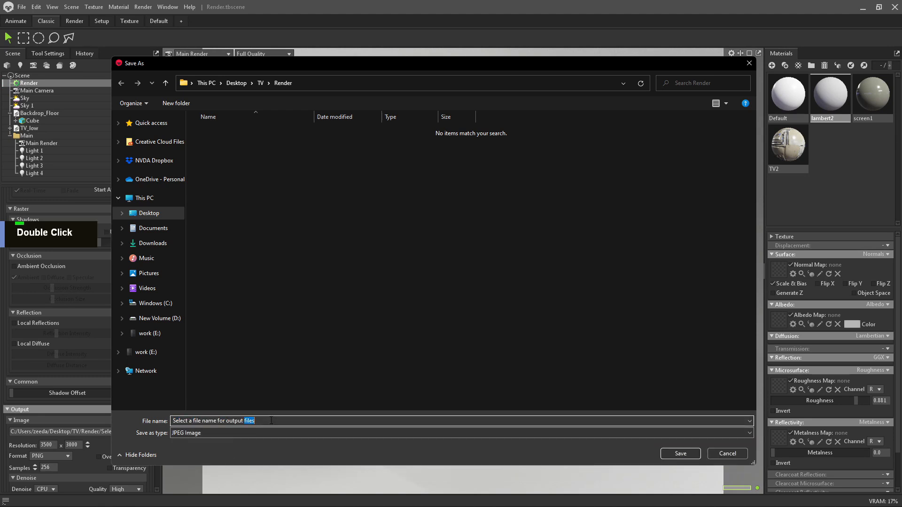
pyautogui.press('BackSpace')
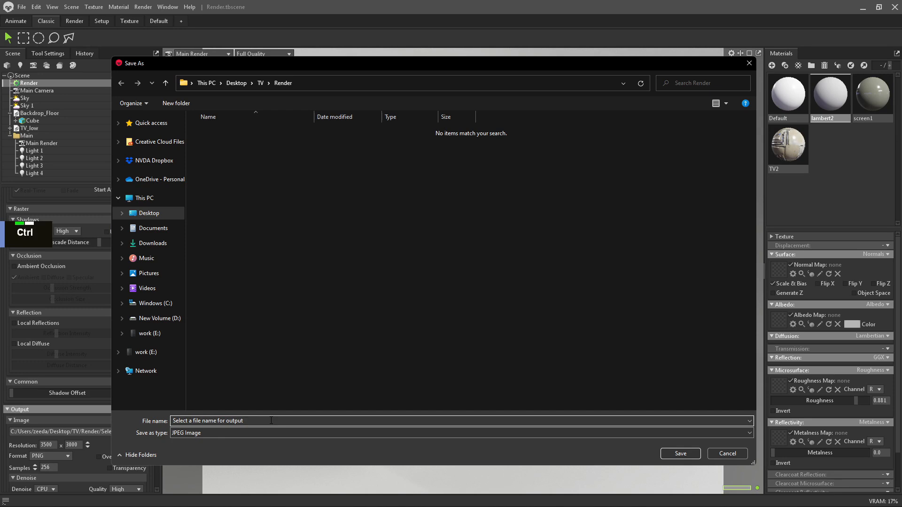
pyautogui.hotkey('ctrl', 'a')
pyautogui.press('BackSpace')
pyautogui.write('rEND')
pyautogui.press('BackSpace')
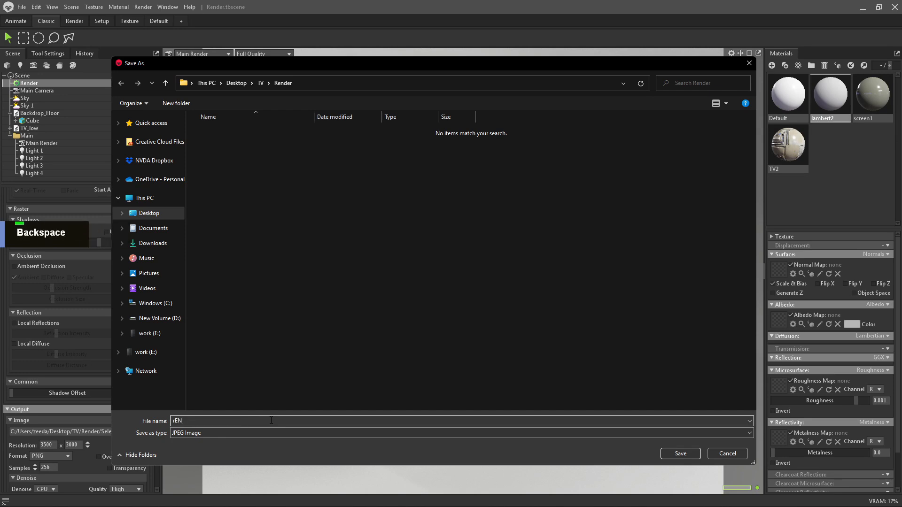
pyautogui.press('BackSpace')
pyautogui.press('BackSpace')
pyautogui.press('BackSpace')
pyautogui.write('Render')
pyautogui.press('Return')
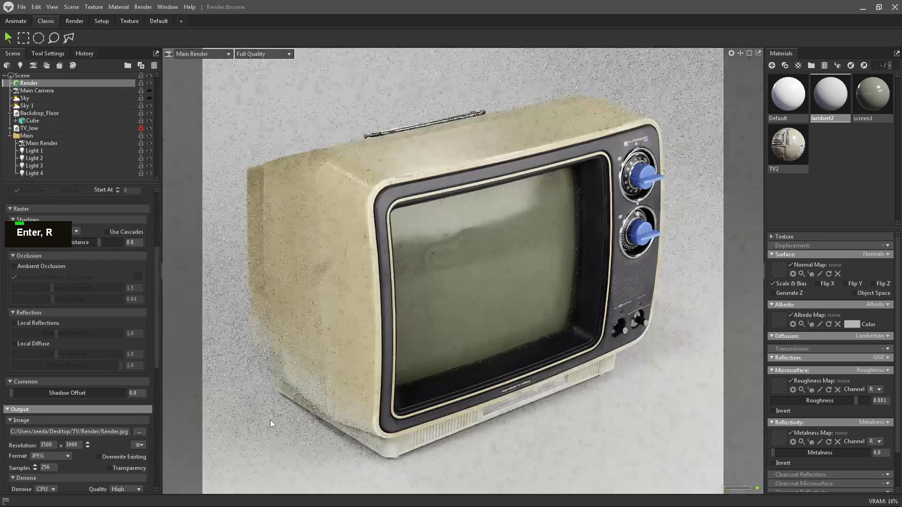
# Collapse the Main group and render the still image with the current output settings.
pyautogui.click(10, 137)
pyautogui.scroll(3, 40, 362)
pyautogui.scroll(-3, 36, 357)
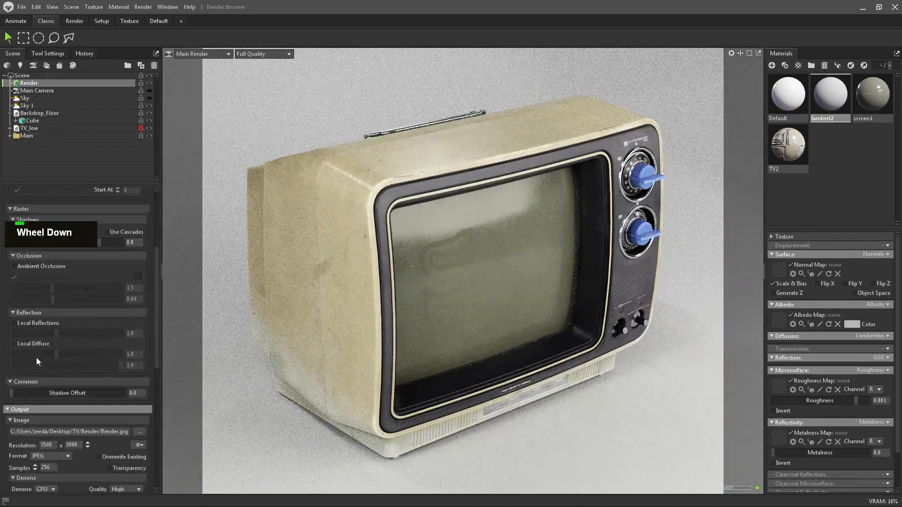
pyautogui.scroll(-3, 36, 362)
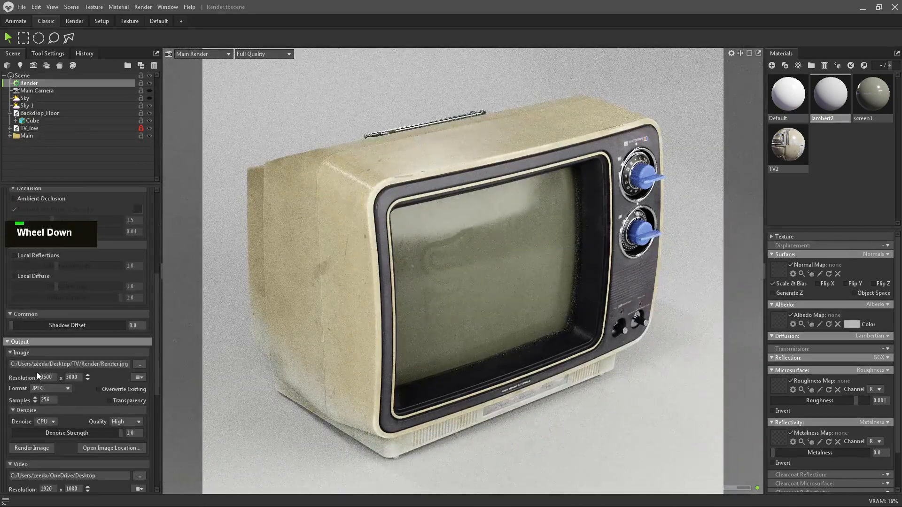
pyautogui.click(33, 449)
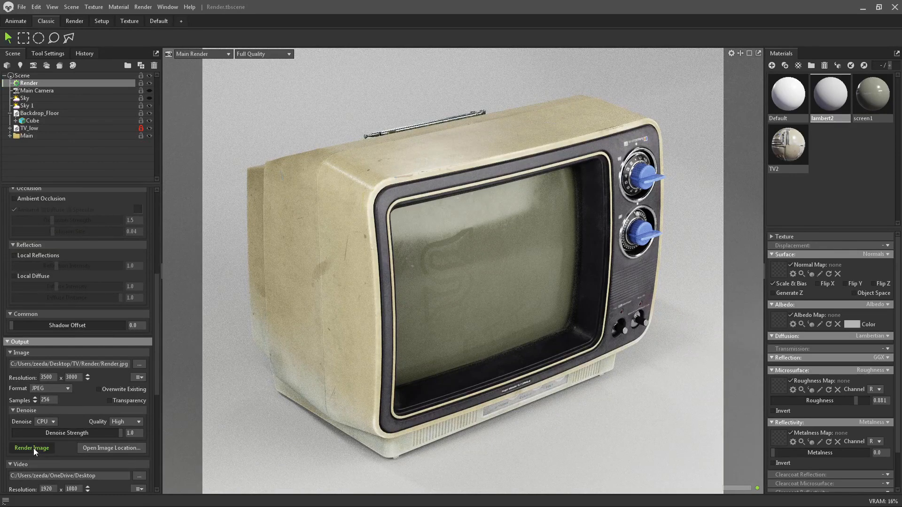
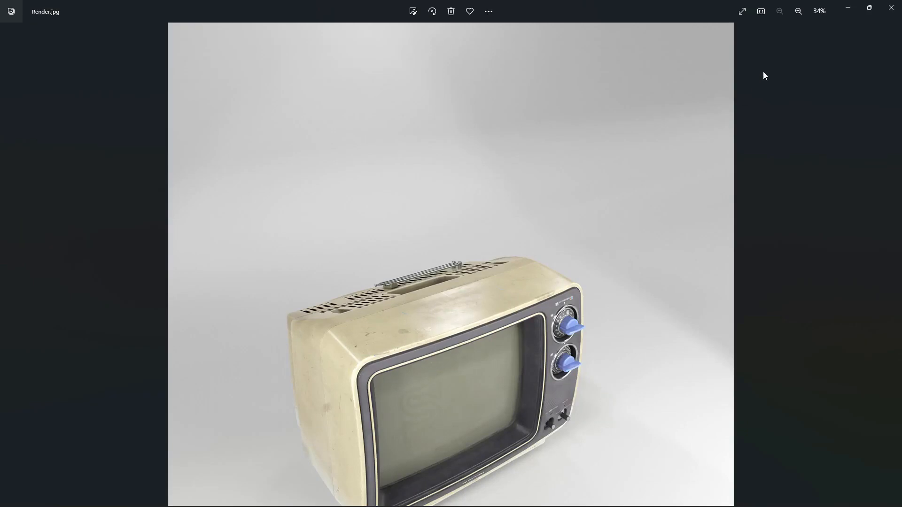
# Delete the rendered Render.jpg in the image viewer and return to Marmoset Toolbag.
pyautogui.click(451, 12)
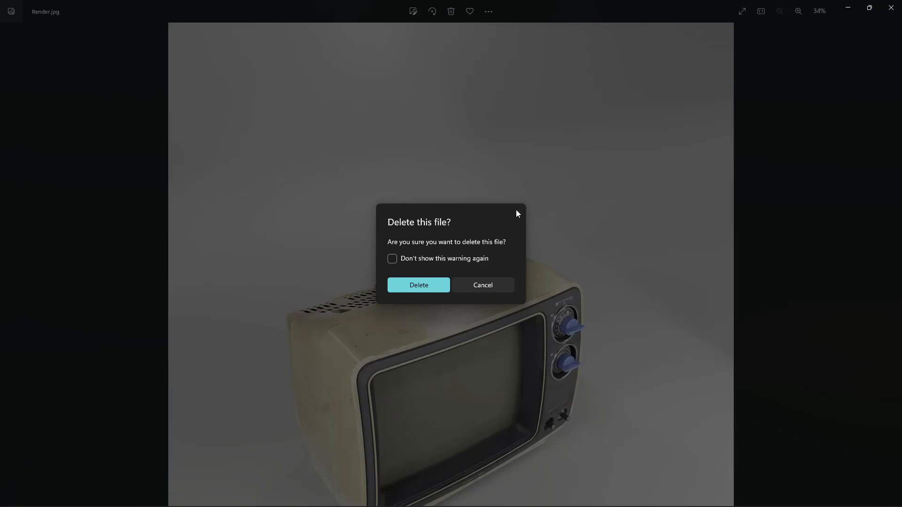
pyautogui.click(413, 286)
pyautogui.click(848, 8)
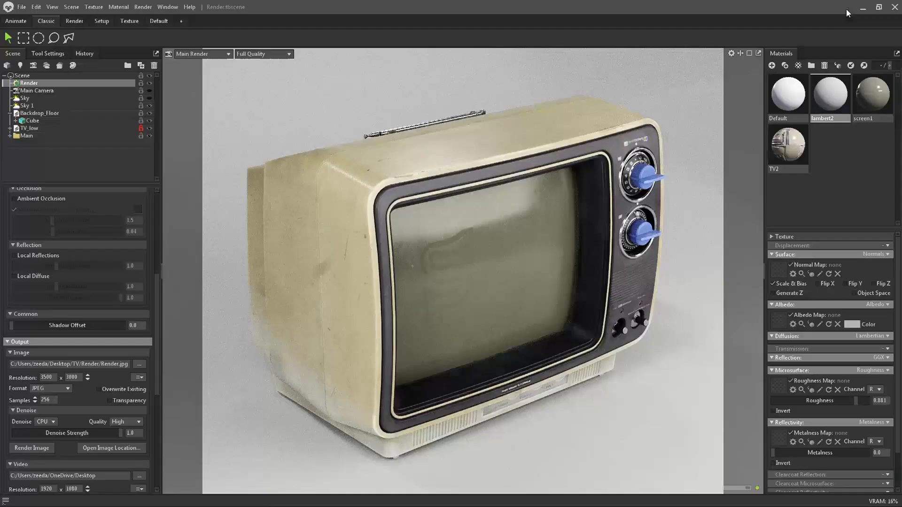
# Add the Main Render camera to the Render object's list of render cameras.
pyautogui.scroll(-1, 73, 400)
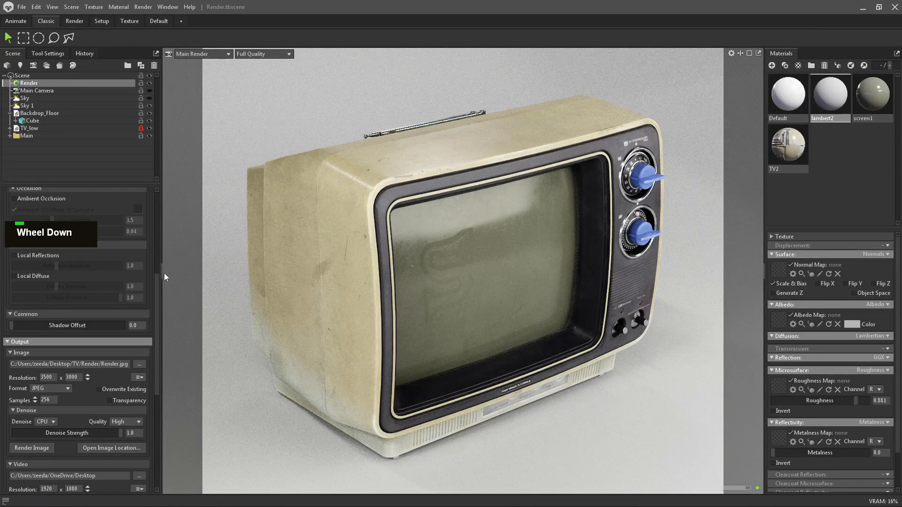
pyautogui.moveTo(156, 281); pyautogui.dragTo(154, 365)
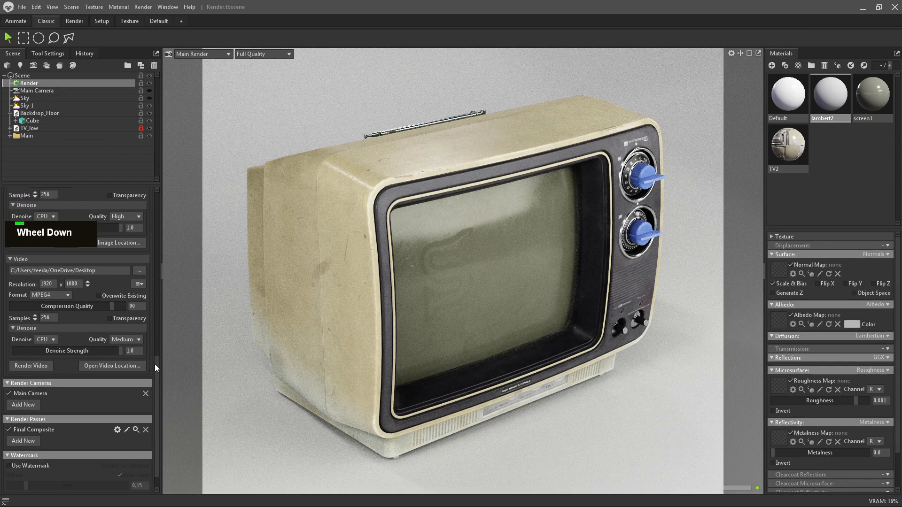
pyautogui.scroll(-1, 154, 366)
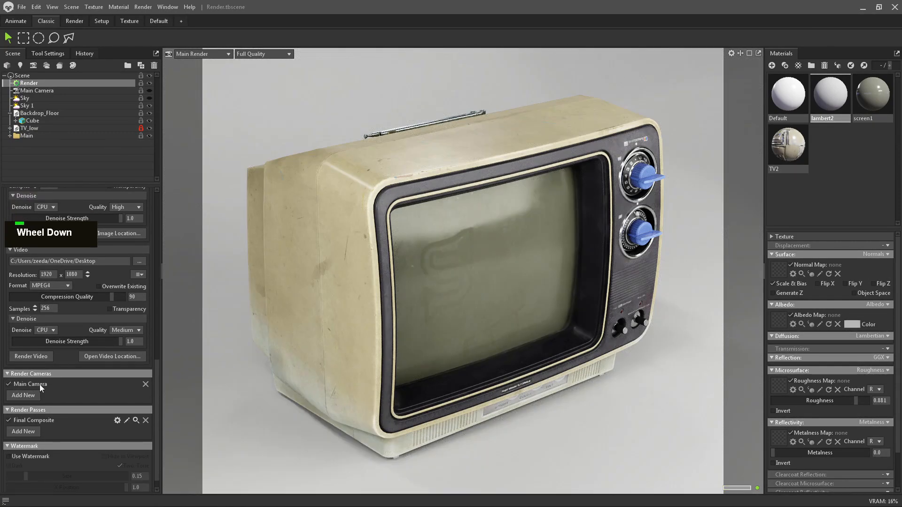
pyautogui.click(27, 396)
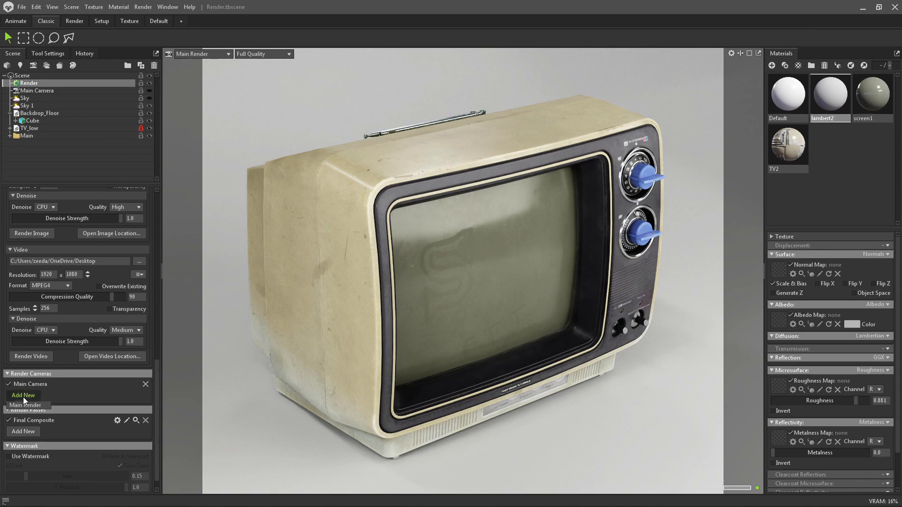
pyautogui.click(29, 405)
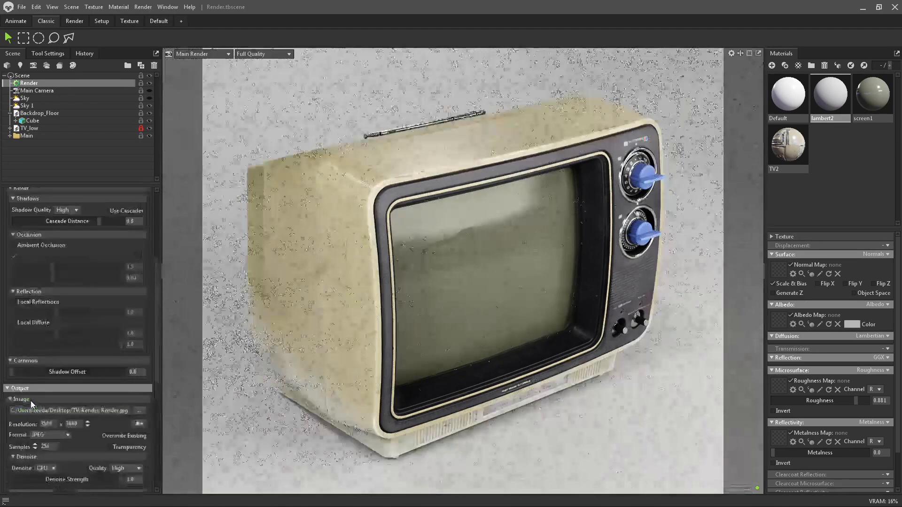
# Disable Main Camera in the render cameras list and render the image from Main Render only.
pyautogui.scroll(-4, 38, 393)
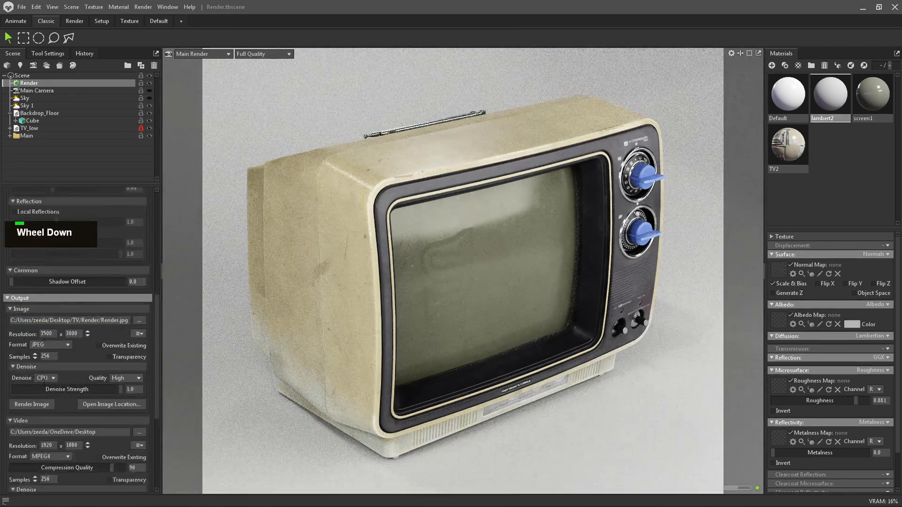
pyautogui.scroll(-5, 44, 382)
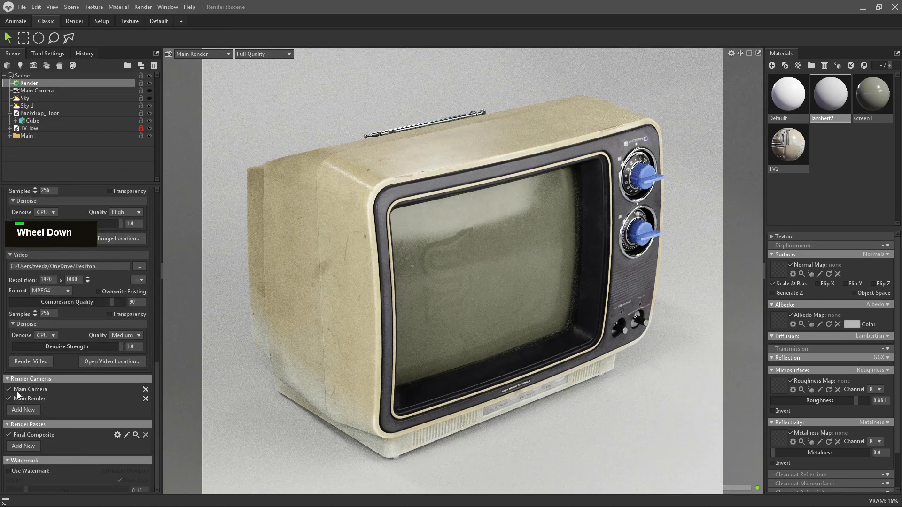
pyautogui.click(8, 389)
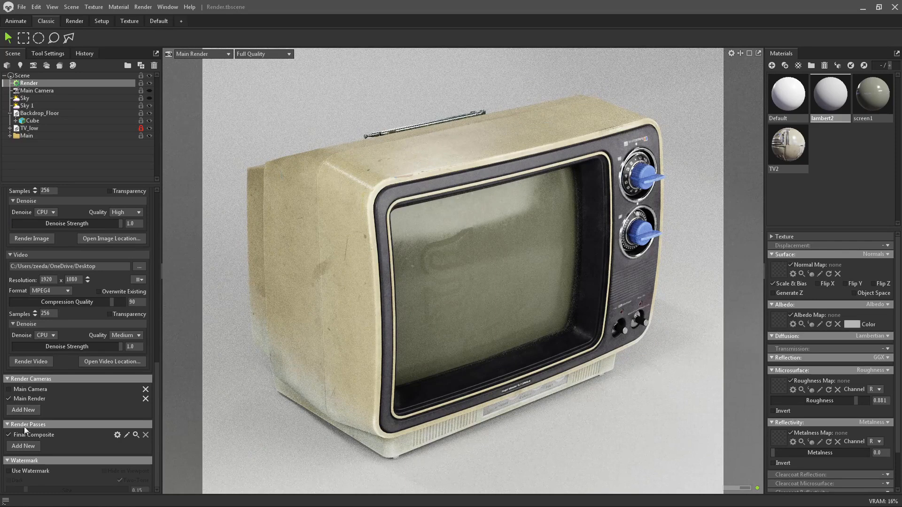
pyautogui.scroll(5, 40, 314)
pyautogui.click(30, 374)
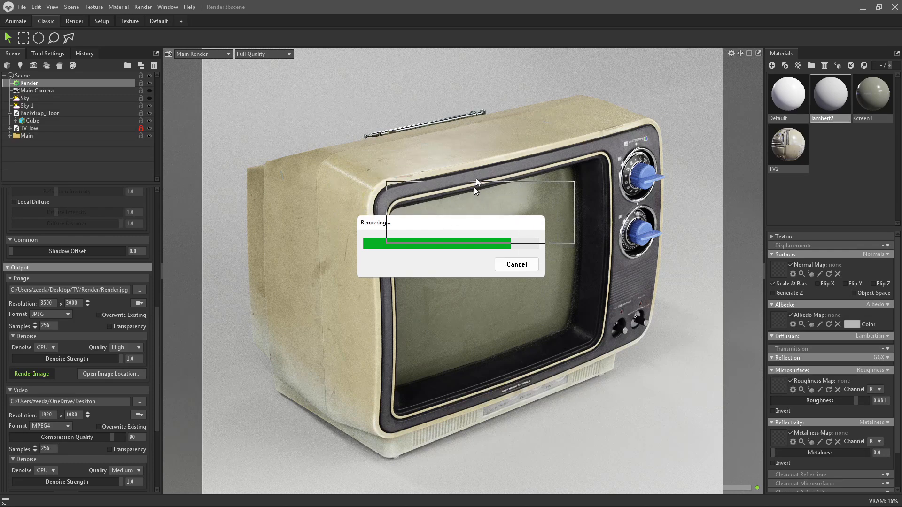
# Open the finished Render_Main Render.jpg and examine the bezel, brand label, tuning dials and ribbed grille at high magnification.
pyautogui.moveTo(446, 223); pyautogui.dragTo(408, 172)
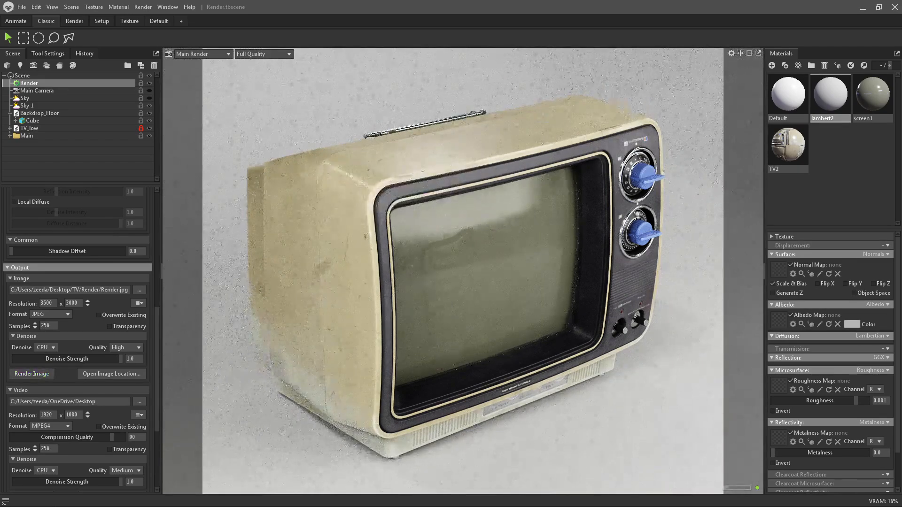
pyautogui.doubleClick(92, 240)
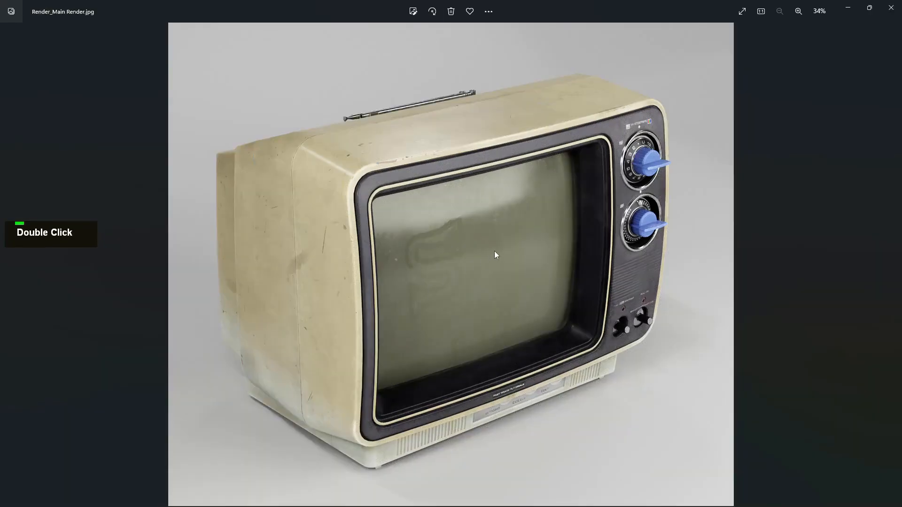
pyautogui.scroll(6, 494, 255)
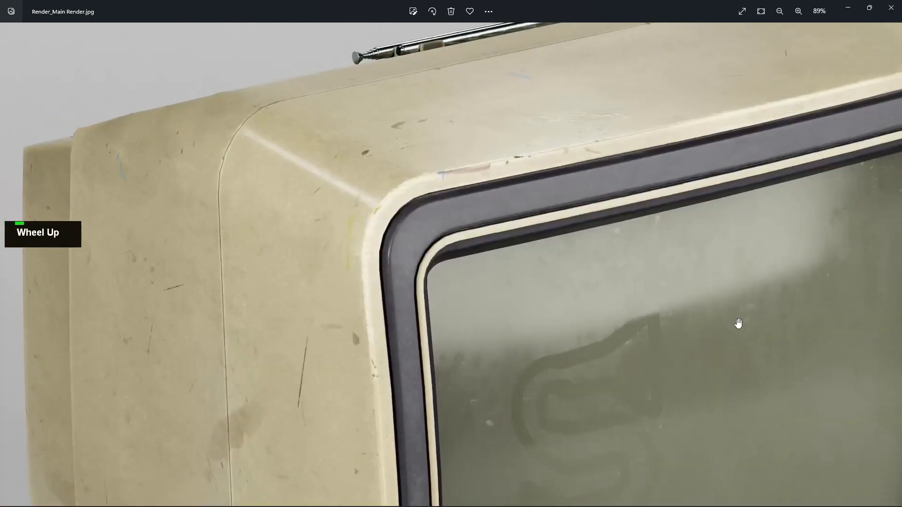
pyautogui.moveTo(554, 264); pyautogui.dragTo(113, 272)
pyautogui.scroll(4, 686, 187)
pyautogui.moveTo(702, 146); pyautogui.dragTo(625, 331)
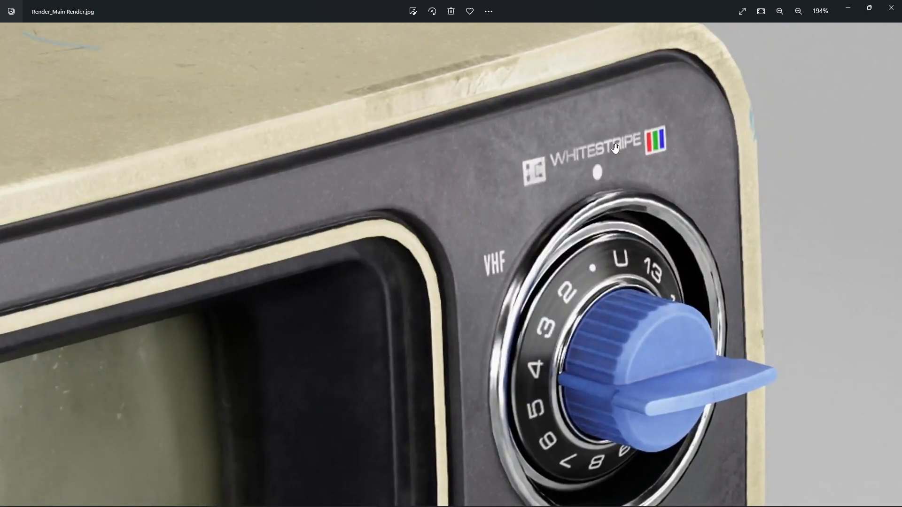
pyautogui.moveTo(633, 295); pyautogui.dragTo(584, 132)
pyautogui.moveTo(587, 275); pyautogui.dragTo(585, 260)
pyautogui.moveTo(573, 224); pyautogui.dragTo(554, 56)
pyautogui.moveTo(556, 371); pyautogui.dragTo(516, 111)
pyautogui.moveTo(527, 292); pyautogui.dragTo(516, 153)
pyautogui.scroll(6, 362, 238)
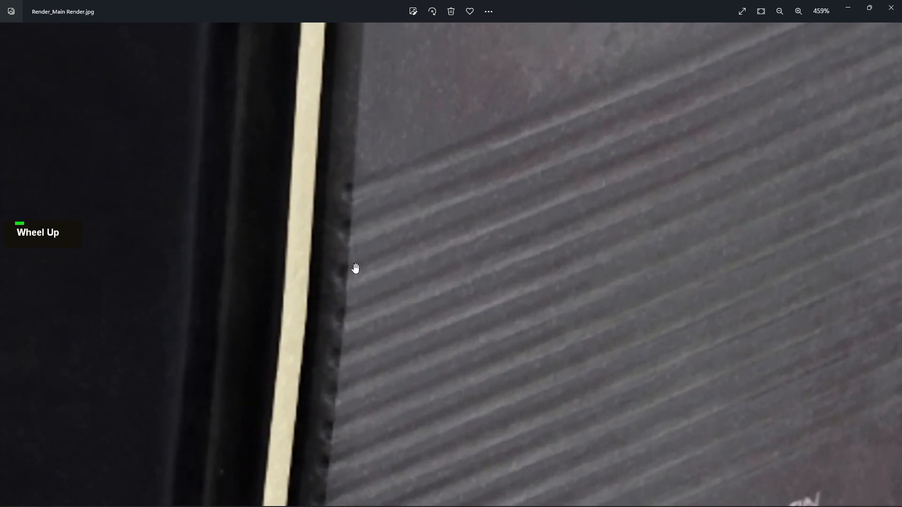
# Examine the screen glass, bezel corner and contrast and volume controls in the render, and close the image.
pyautogui.scroll(-7, 371, 256)
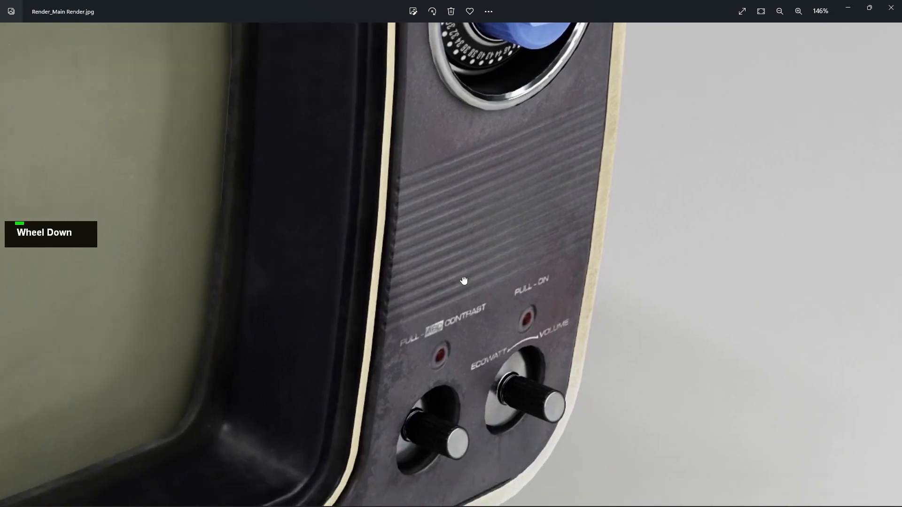
pyautogui.scroll(-4, 439, 226)
pyautogui.moveTo(439, 226); pyautogui.dragTo(433, 337, button='middle')
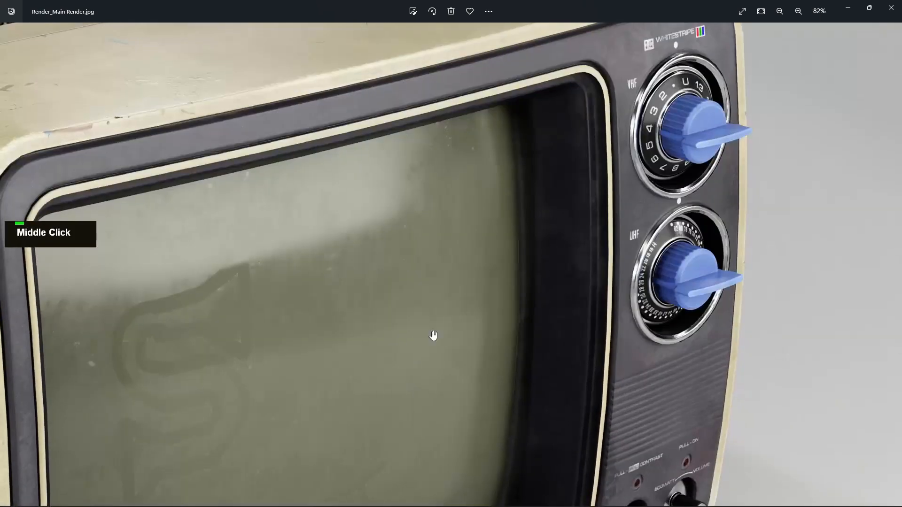
pyautogui.scroll(1, 646, 126)
pyautogui.scroll(1, 643, 174)
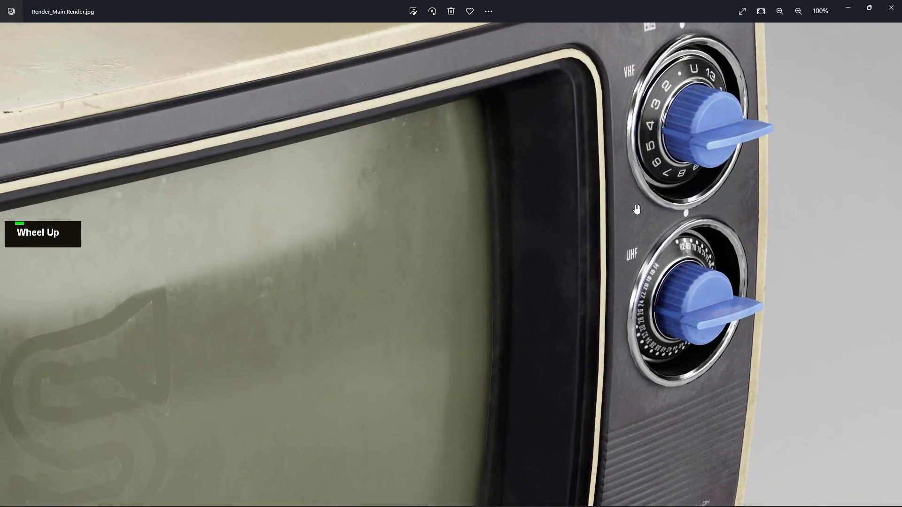
pyautogui.scroll(-3, 516, 262)
pyautogui.scroll(1, 61, 186)
pyautogui.scroll(3, 111, 235)
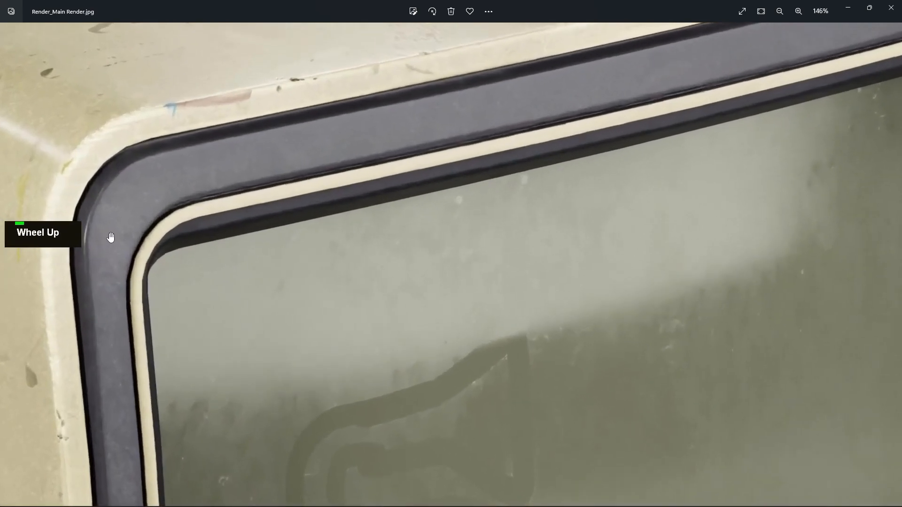
pyautogui.scroll(-3, 403, 288)
pyautogui.scroll(-1, 594, 288)
pyautogui.scroll(3, 704, 335)
pyautogui.scroll(2, 704, 334)
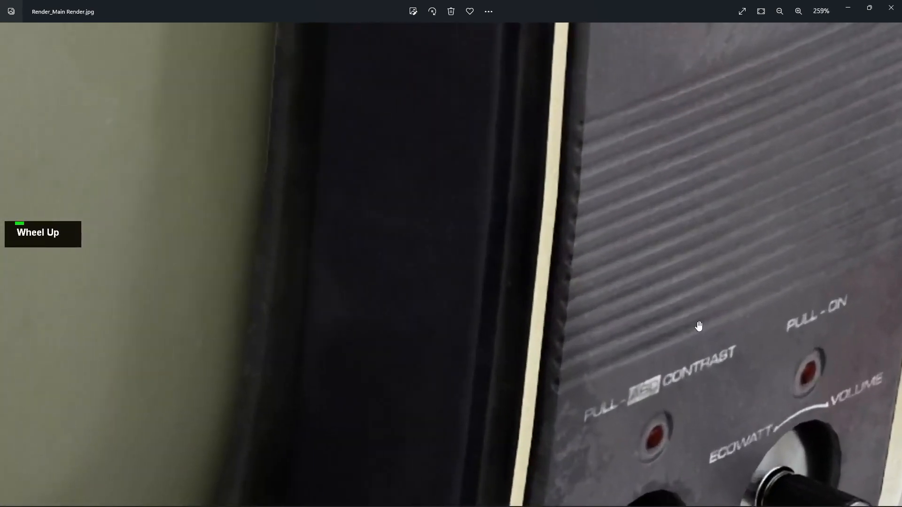
pyautogui.click(891, 7)
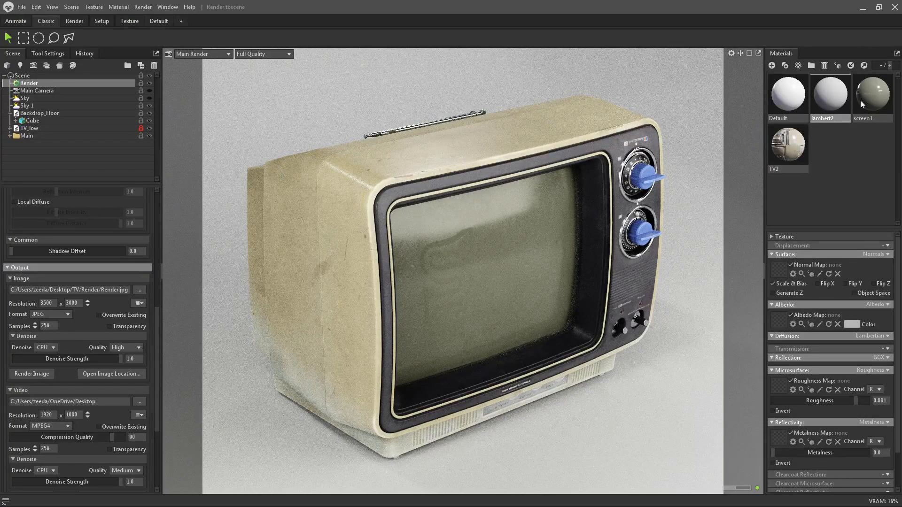
# Load TV_low_TV_Normal from the TV project's Test folder as the TV2 material's normal map.
pyautogui.click(778, 151)
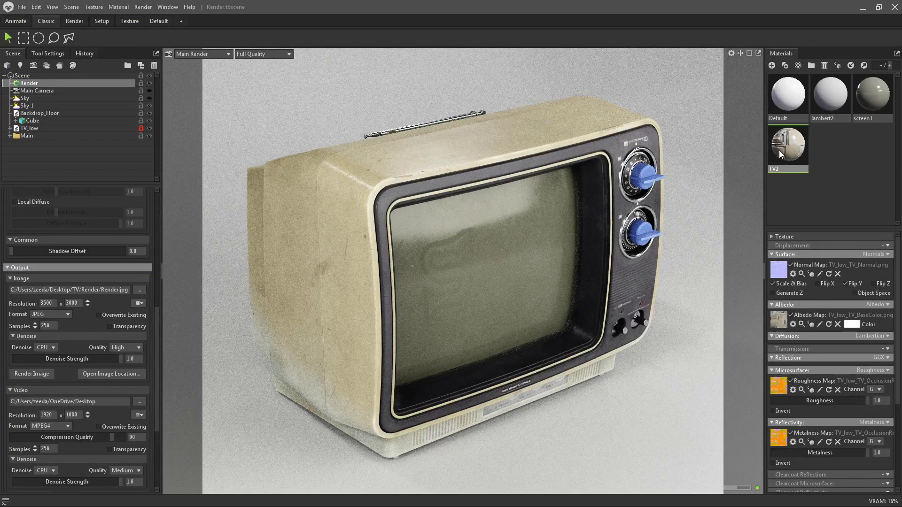
pyautogui.click(784, 275)
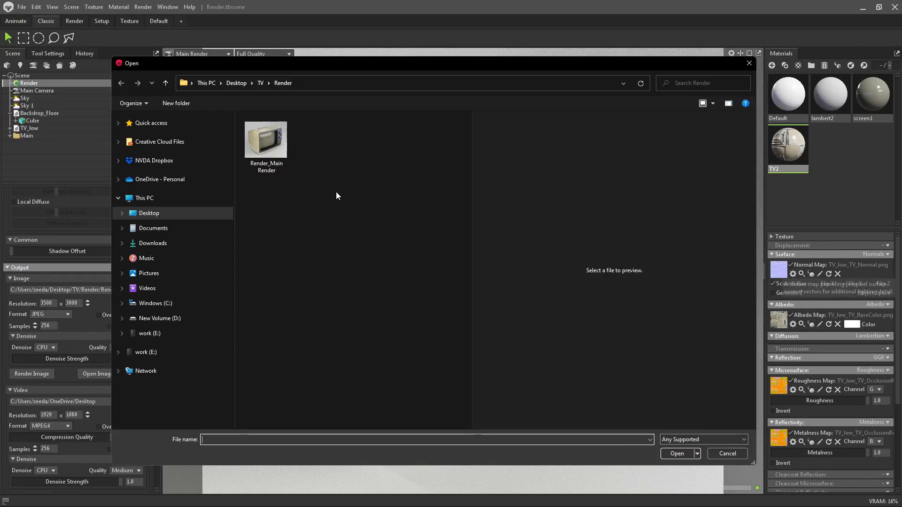
pyautogui.click(261, 83)
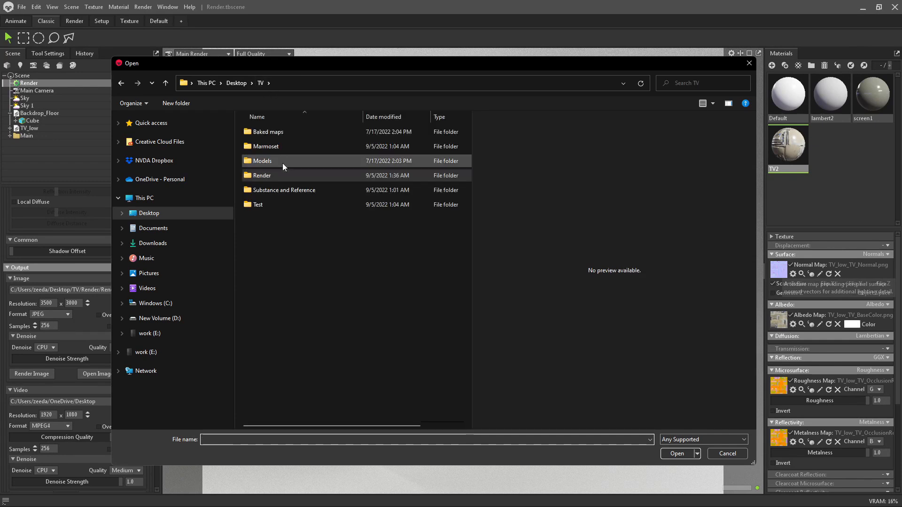
pyautogui.doubleClick(279, 205)
pyautogui.click(376, 213)
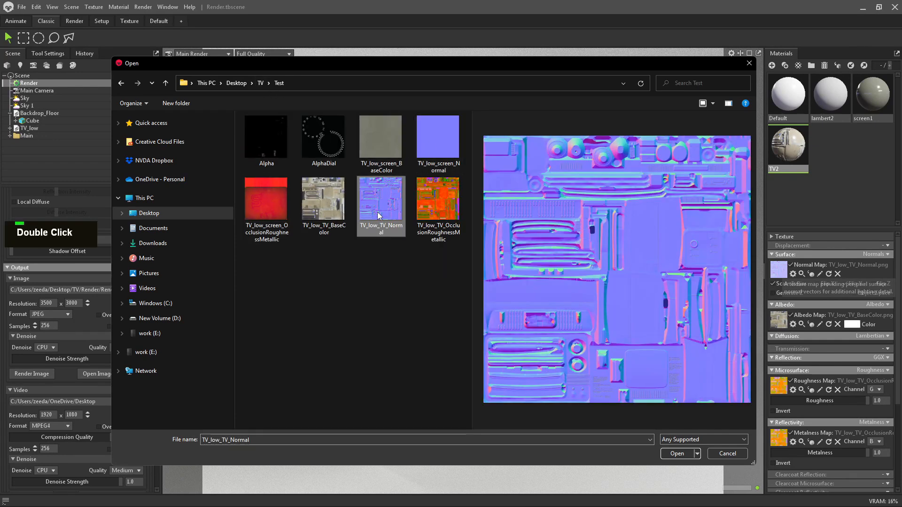
pyautogui.click(676, 453)
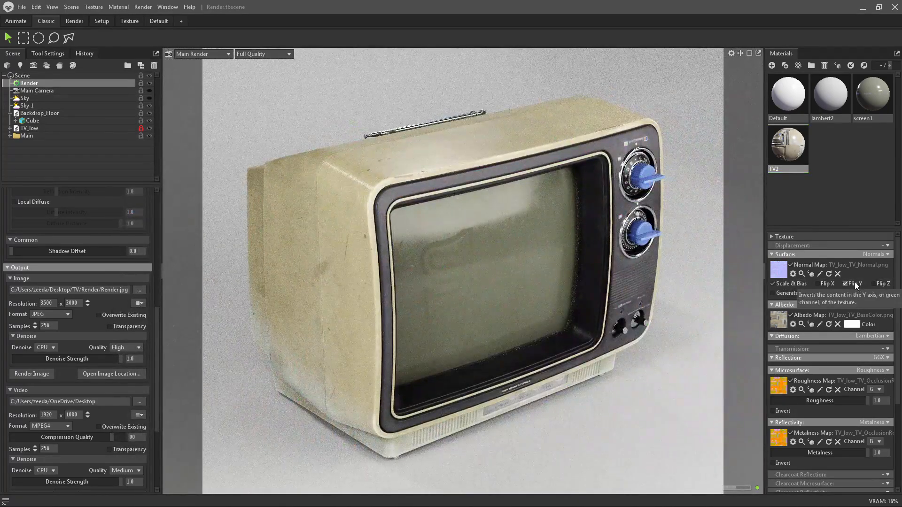
# Toggle the normal map's Flip Y option and the albedo map off and back on in the TV2 material.
pyautogui.click(855, 283)
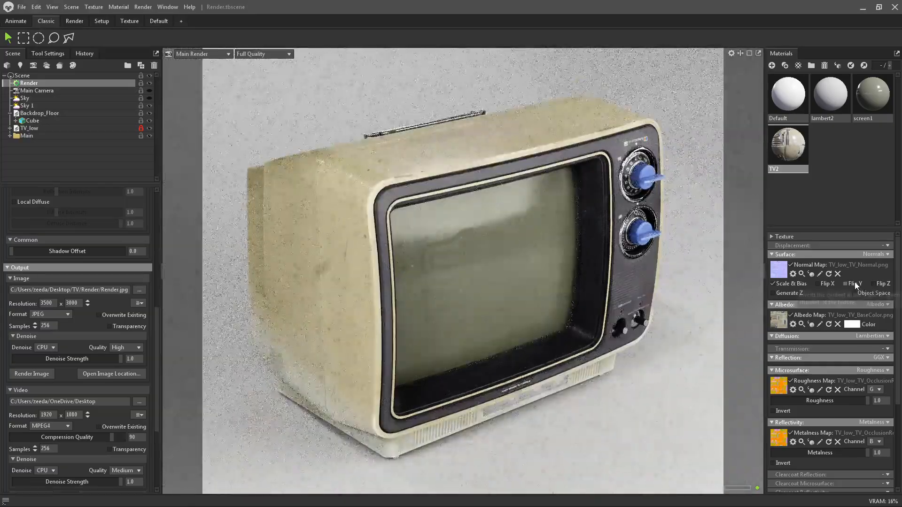
pyautogui.click(855, 284)
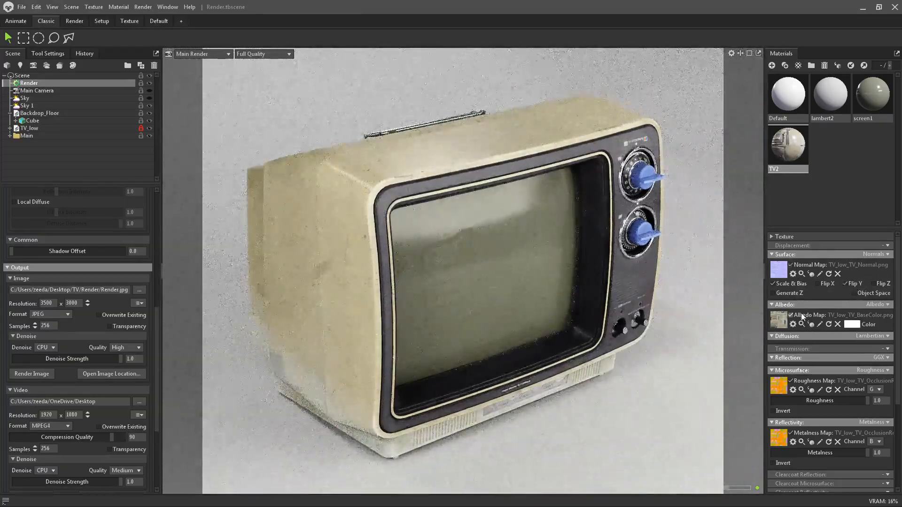
pyautogui.click(802, 314)
pyautogui.click(802, 315)
# Switch back to Render_Main Render.jpg in the image viewer and examine the ribbed grille below the dials, including its inner edge.
pyautogui.moveTo(501, 497)
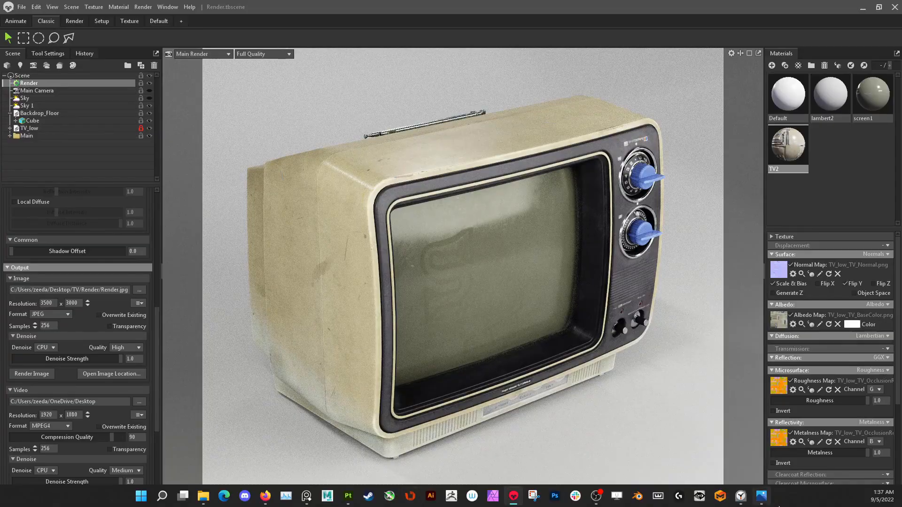
pyautogui.click(761, 496)
pyautogui.scroll(8, 647, 314)
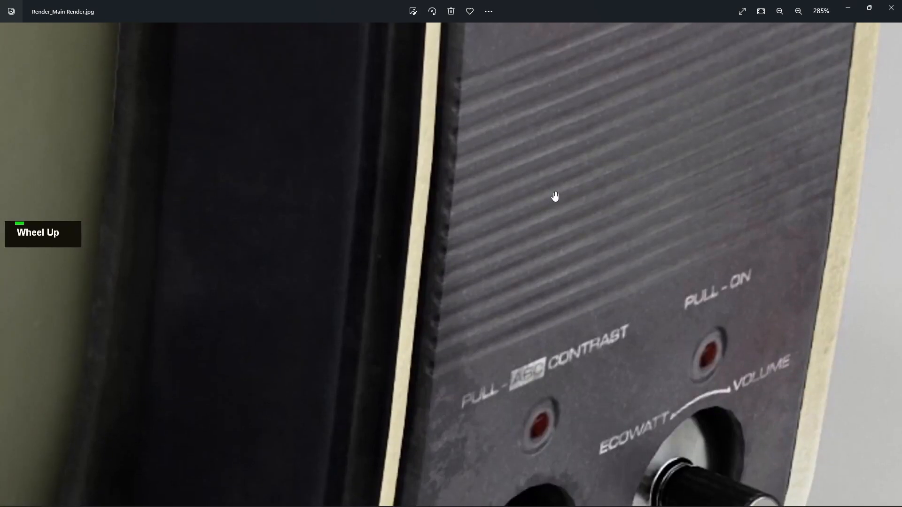
pyautogui.moveTo(553, 195); pyautogui.dragTo(505, 304)
pyautogui.moveTo(769, 56); pyautogui.dragTo(713, 113)
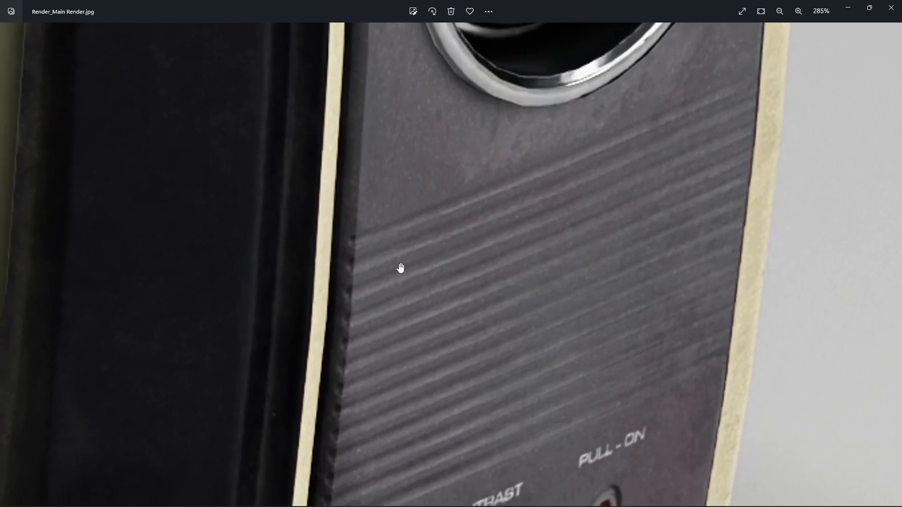
pyautogui.moveTo(429, 298); pyautogui.dragTo(506, 246)
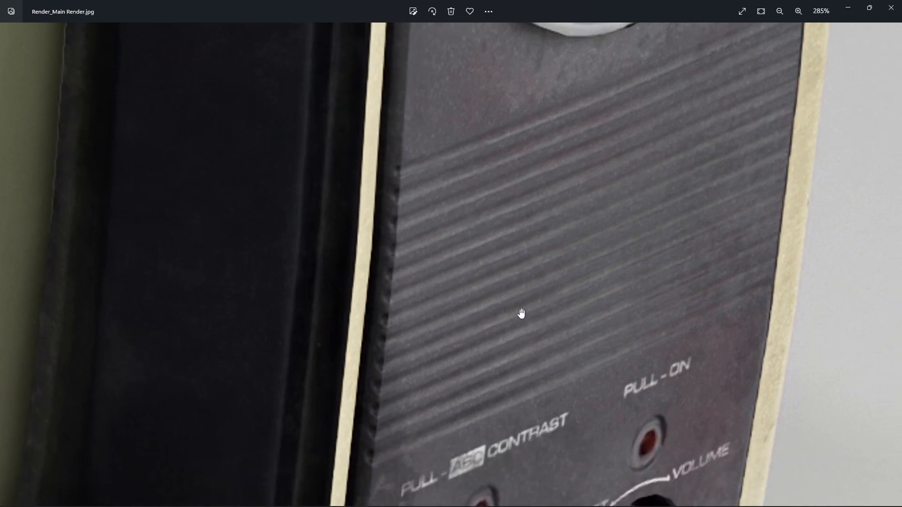
pyautogui.moveTo(490, 326); pyautogui.dragTo(497, 308)
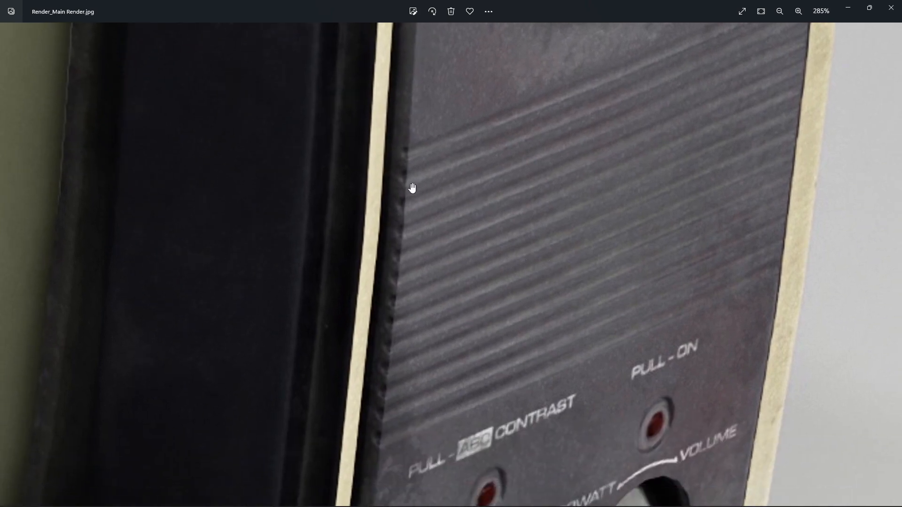
pyautogui.scroll(-8, 425, 248)
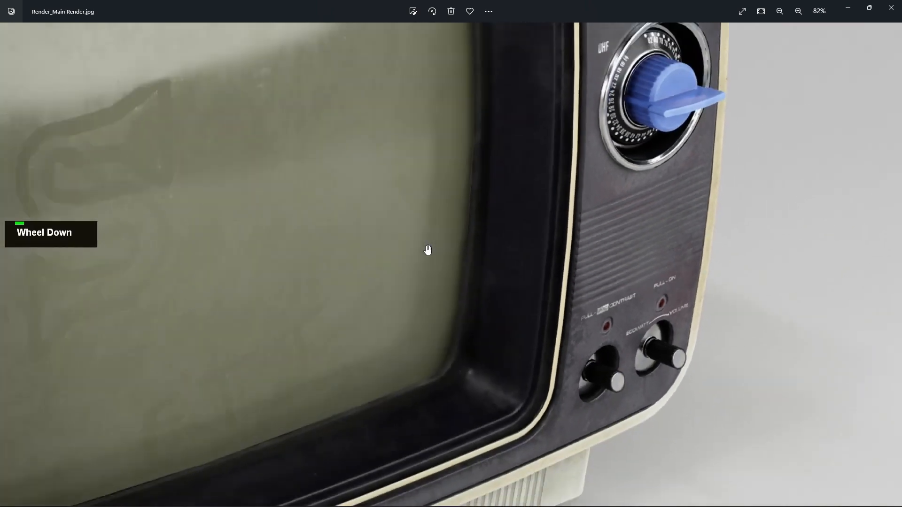
pyautogui.scroll(-3, 427, 250)
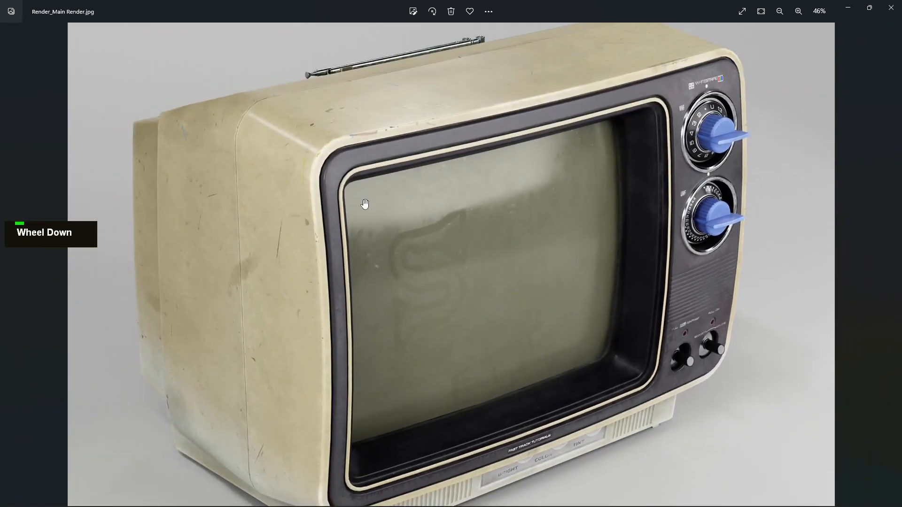
pyautogui.scroll(-2, 574, 177)
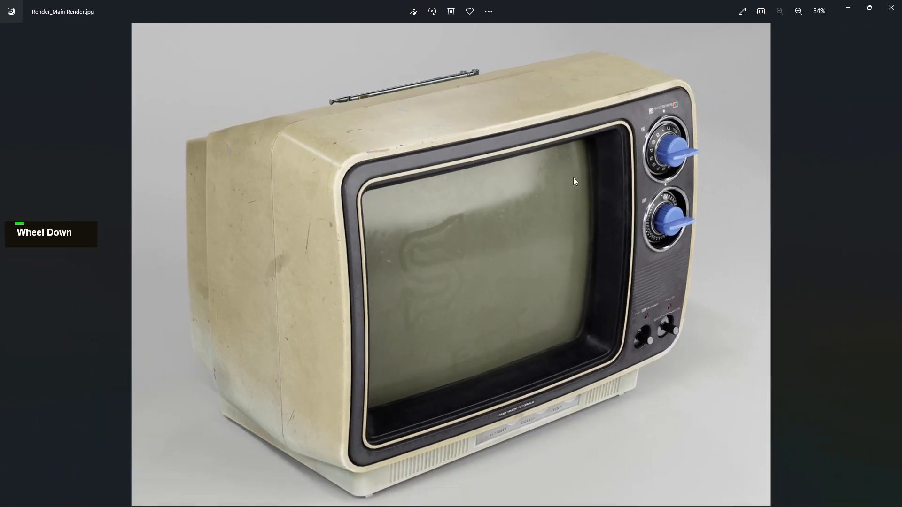
# Examine the worn surface detail on the TV's top, the antenna and the upper screen area in the render.
pyautogui.scroll(10, 379, 136)
pyautogui.scroll(5, 386, 139)
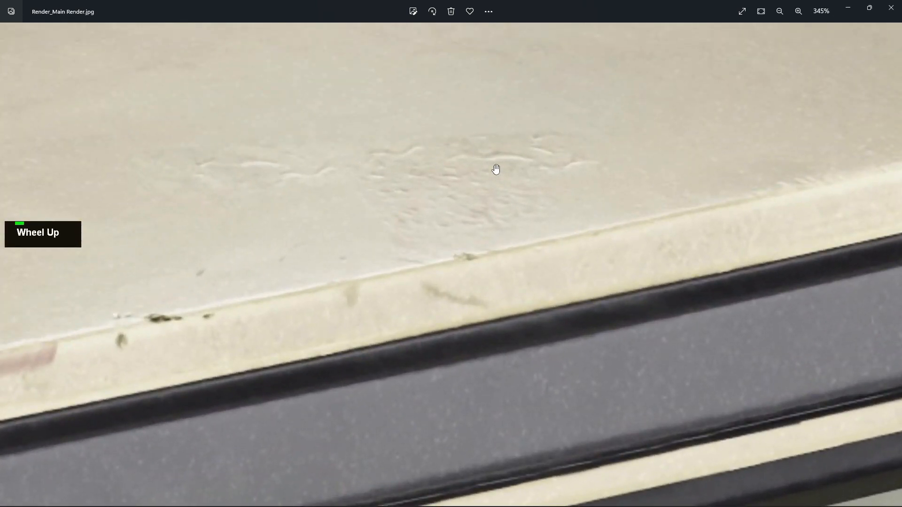
pyautogui.scroll(-9, 498, 170)
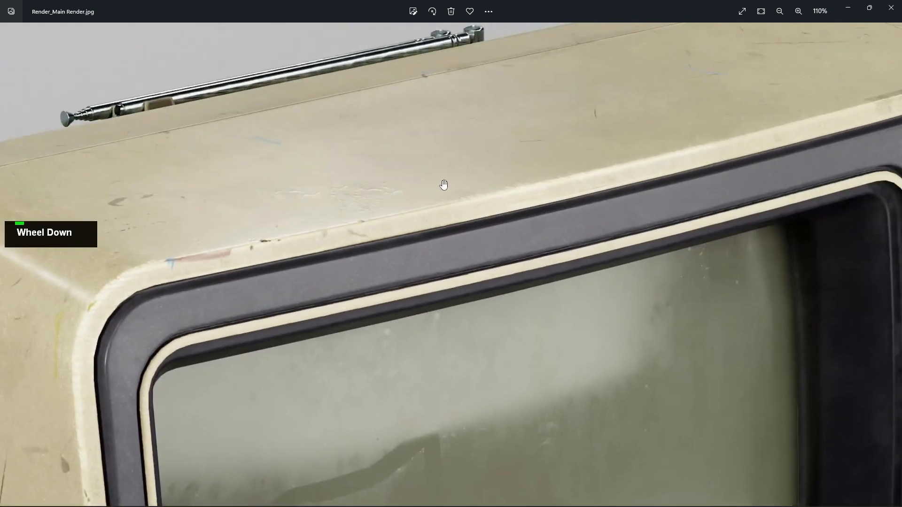
pyautogui.moveTo(451, 182); pyautogui.dragTo(291, 224)
pyautogui.moveTo(556, 157); pyautogui.dragTo(506, 177)
pyautogui.moveTo(341, 197); pyautogui.dragTo(504, 226)
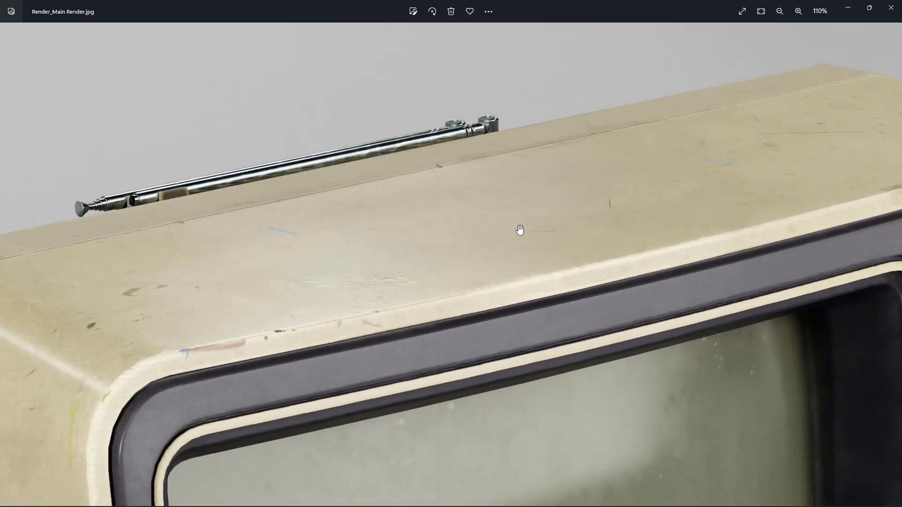
pyautogui.moveTo(220, 232); pyautogui.dragTo(365, 67)
pyautogui.moveTo(312, 232); pyautogui.dragTo(111, 149)
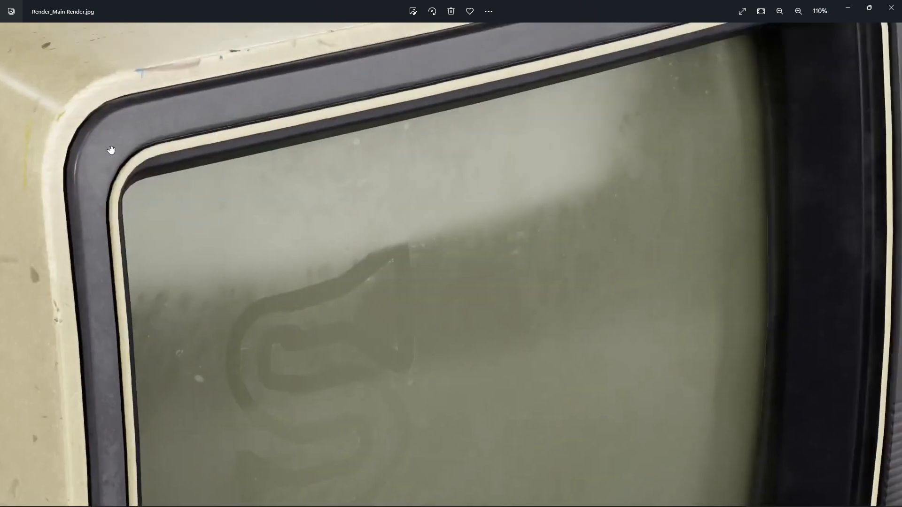
pyautogui.moveTo(836, 59); pyautogui.dragTo(457, 185)
pyautogui.scroll(1, 559, 188)
pyautogui.scroll(-3, 562, 224)
pyautogui.scroll(-3, 382, 278)
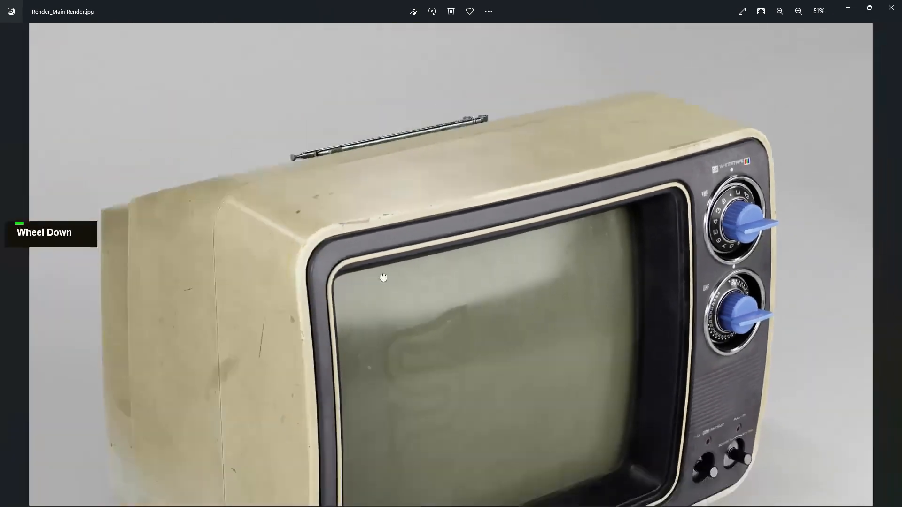
# Examine the scratches and stains on the side casing and the smudged markings on the screen, and close the render image.
pyautogui.scroll(5, 197, 151)
pyautogui.moveTo(229, 167); pyautogui.dragTo(397, 334)
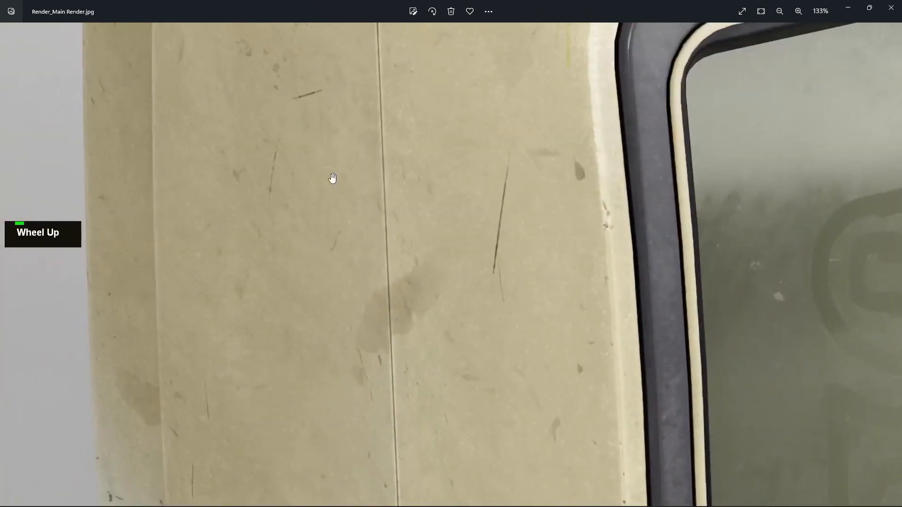
pyautogui.scroll(1, 332, 177)
pyautogui.moveTo(324, 158); pyautogui.dragTo(284, 313)
pyautogui.moveTo(366, 198); pyautogui.dragTo(320, 344)
pyautogui.moveTo(410, 228); pyautogui.dragTo(94, 70)
pyautogui.moveTo(533, 223); pyautogui.dragTo(186, 73)
pyautogui.moveTo(306, 288); pyautogui.dragTo(332, 199)
pyautogui.scroll(3, 337, 243)
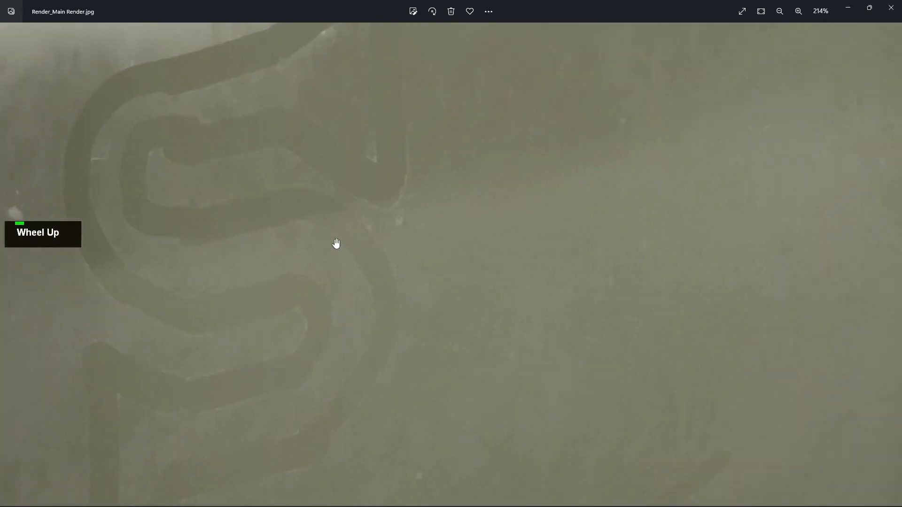
pyautogui.scroll(3, 351, 147)
pyautogui.scroll(-8, 484, 252)
pyautogui.scroll(1, 502, 399)
pyautogui.scroll(2, 502, 399)
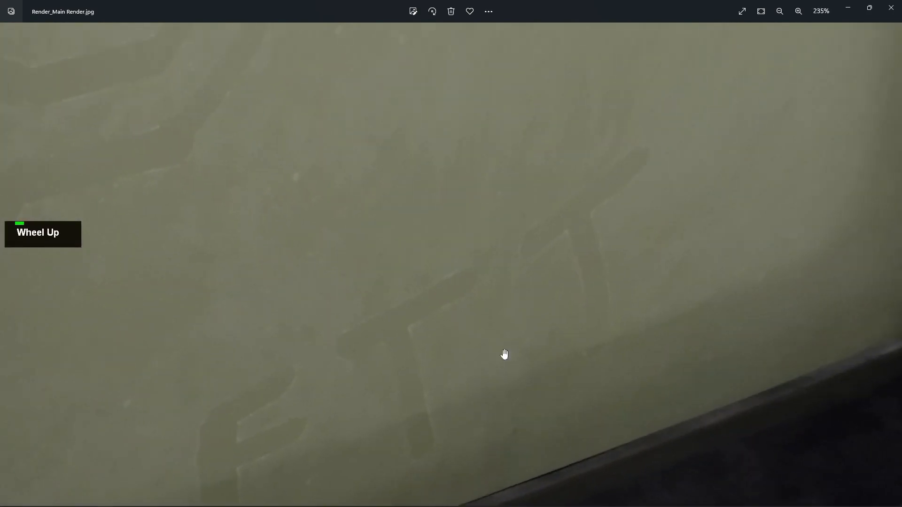
pyautogui.scroll(-8, 517, 193)
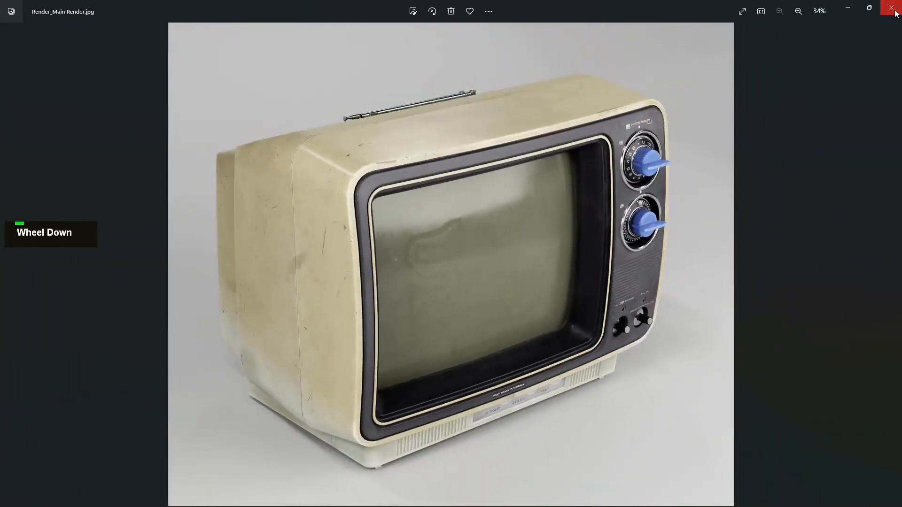
pyautogui.click(896, 11)
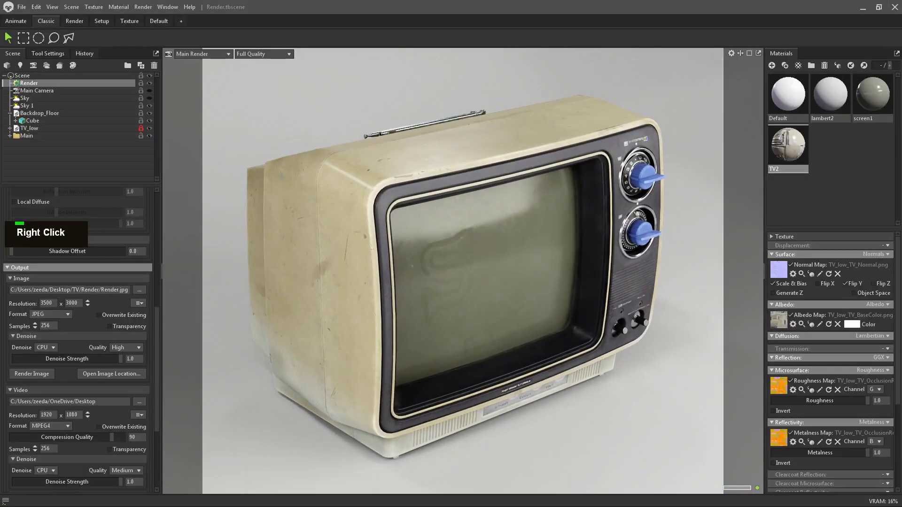